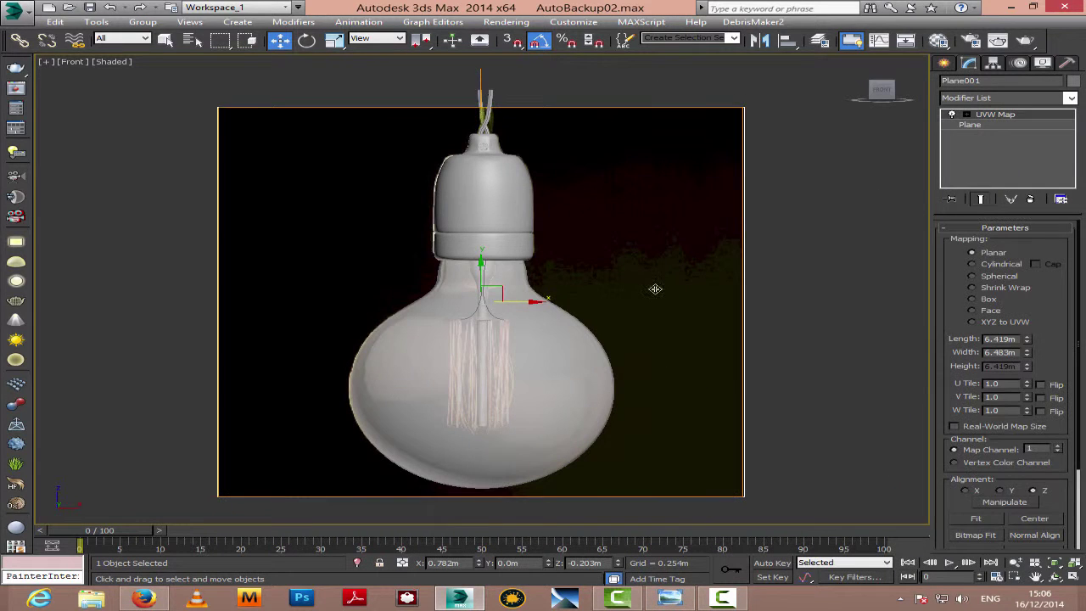
Step: Move the reference image plane along X until it sits beside the bulb model in the front view
drag(527, 302, 952, 304)
click(1036, 577)
drag(565, 354, 331, 345)
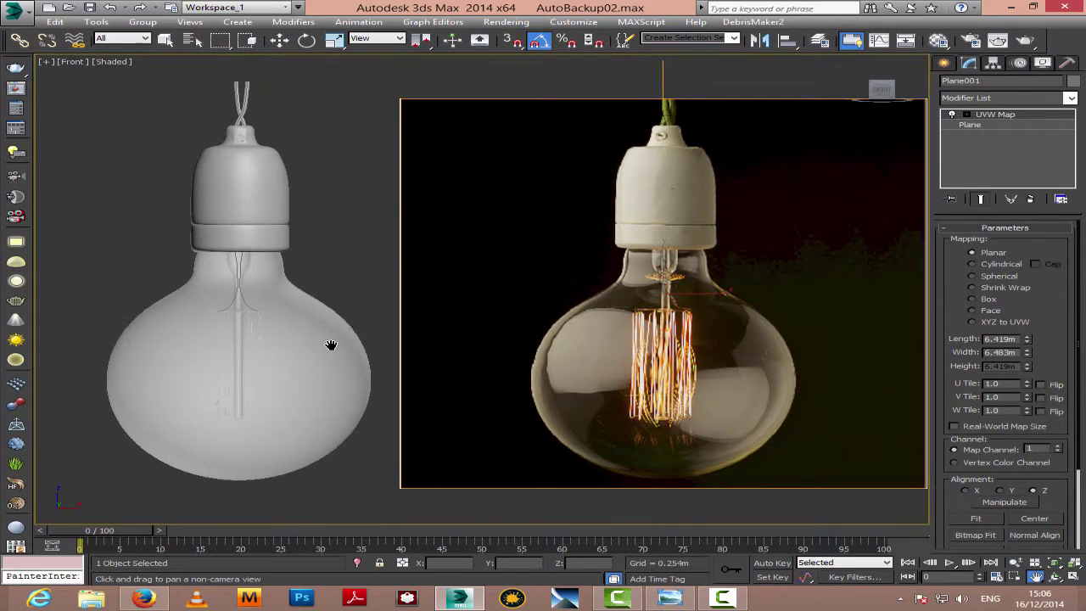
Step: Select the lamp socket and rename the second sample material in the Material Editor porcelan_mat
key(w)
click(262, 197)
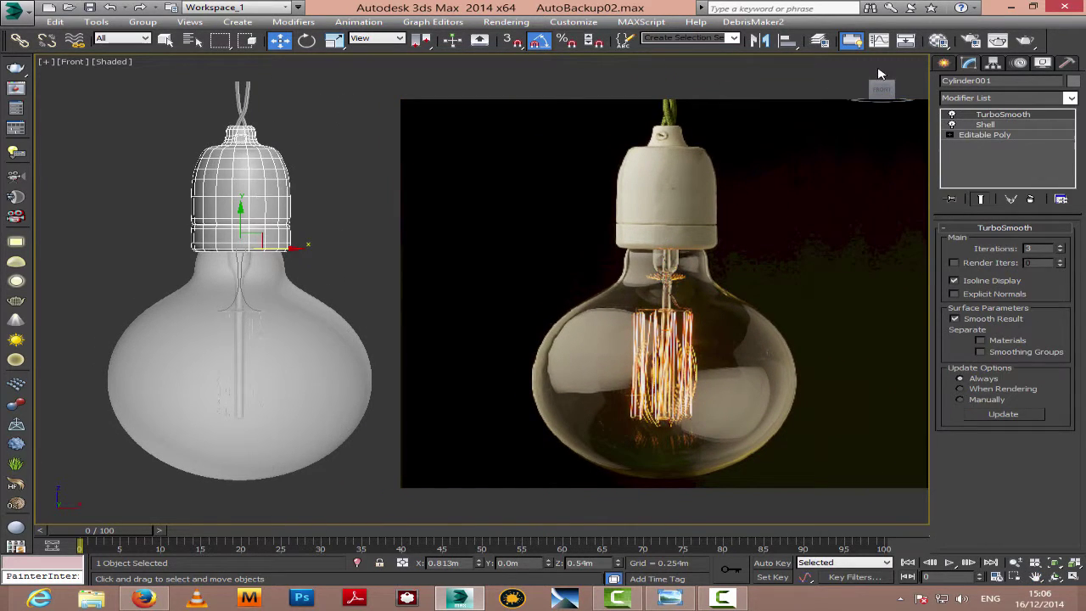
click(938, 40)
click(214, 91)
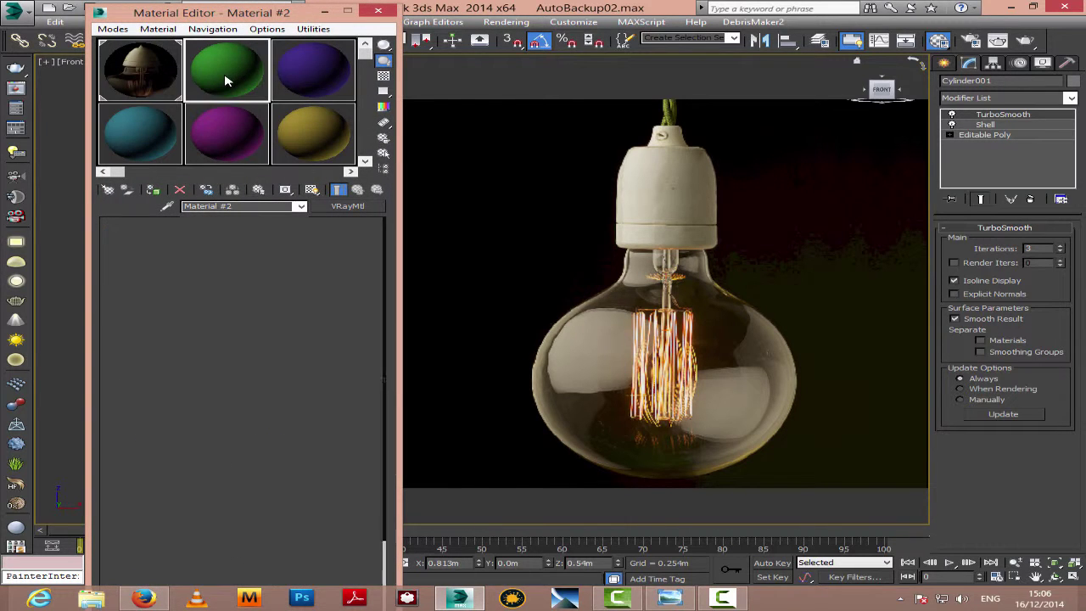
text(porcelan)
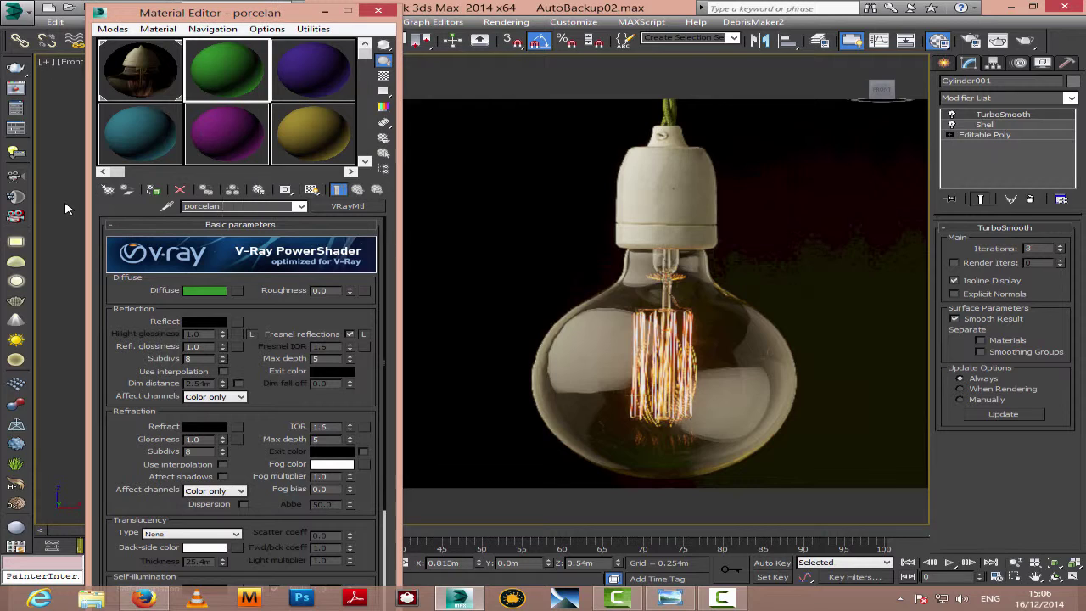
text(_)
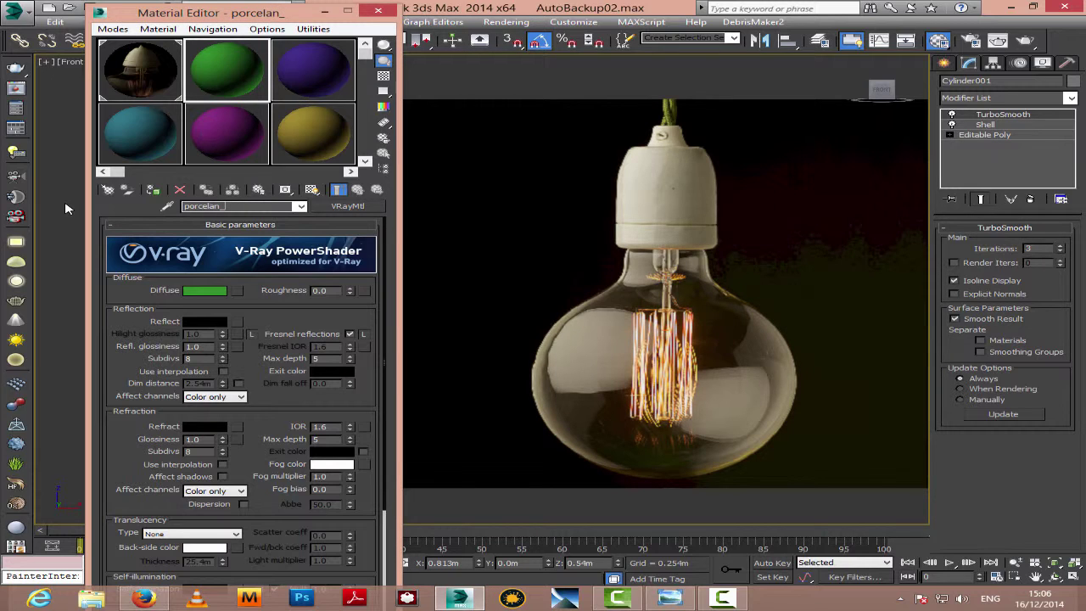
text(mat)
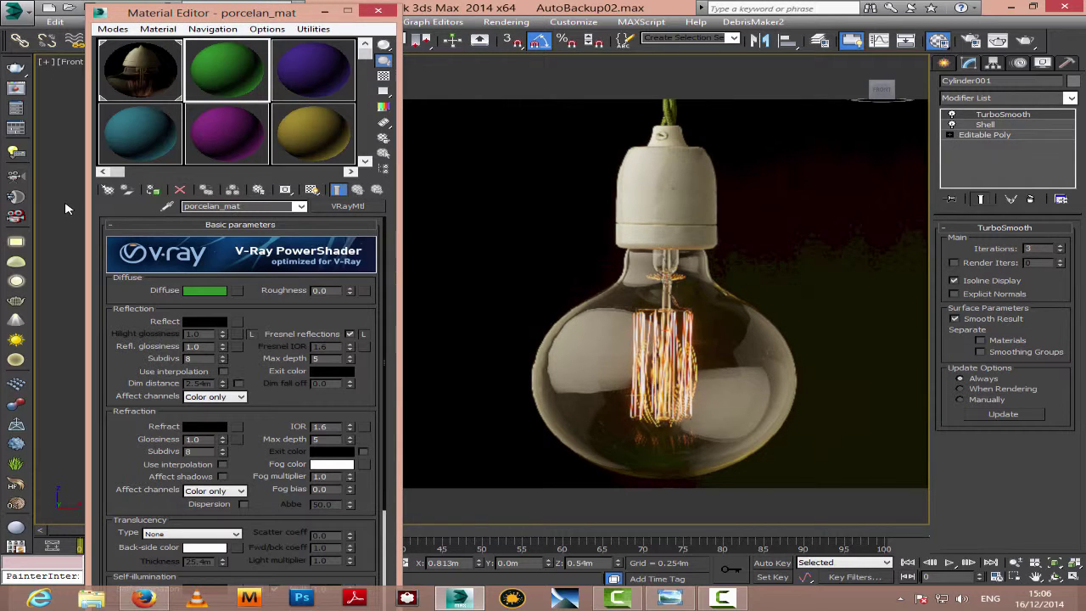
Step: Set porcelan_mat's diffuse color to RGB 161, 154, 128 by sampling the socket in the reference image
click(208, 290)
drag(346, 153, 269, 200)
click(156, 332)
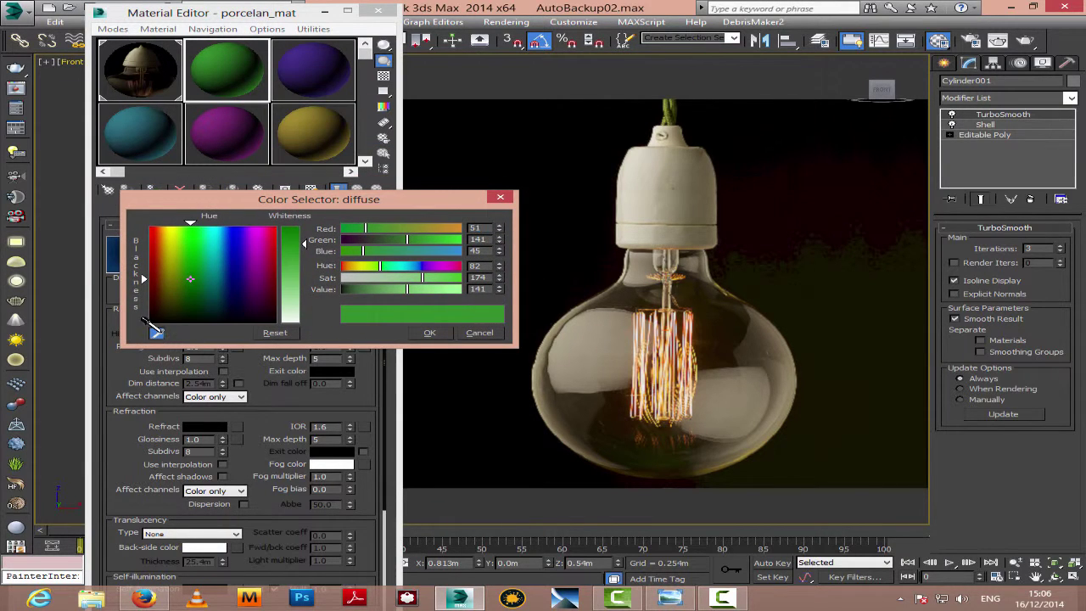
click(648, 180)
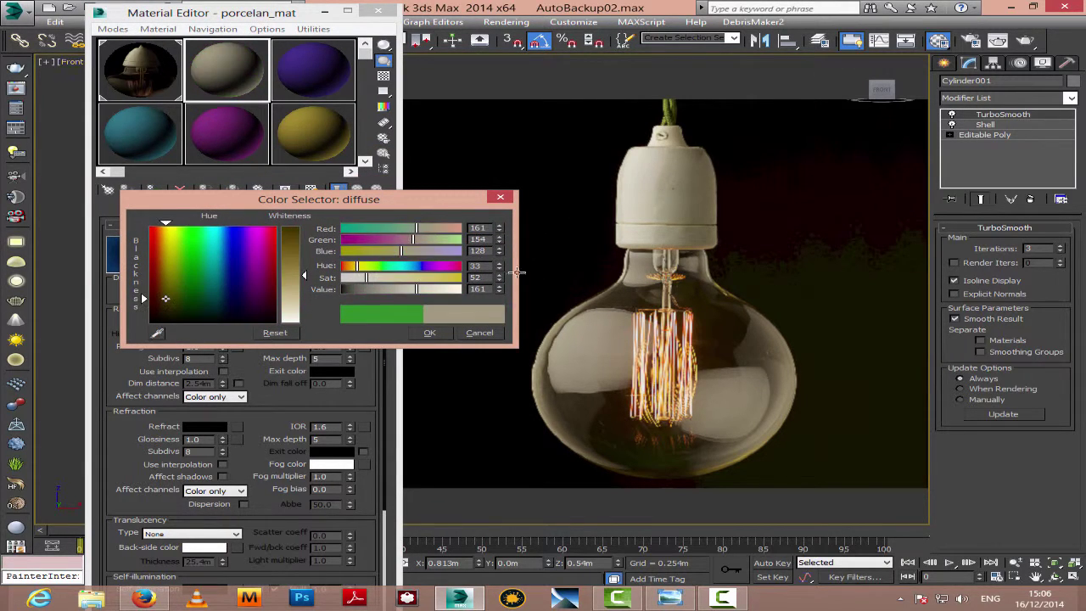
click(430, 333)
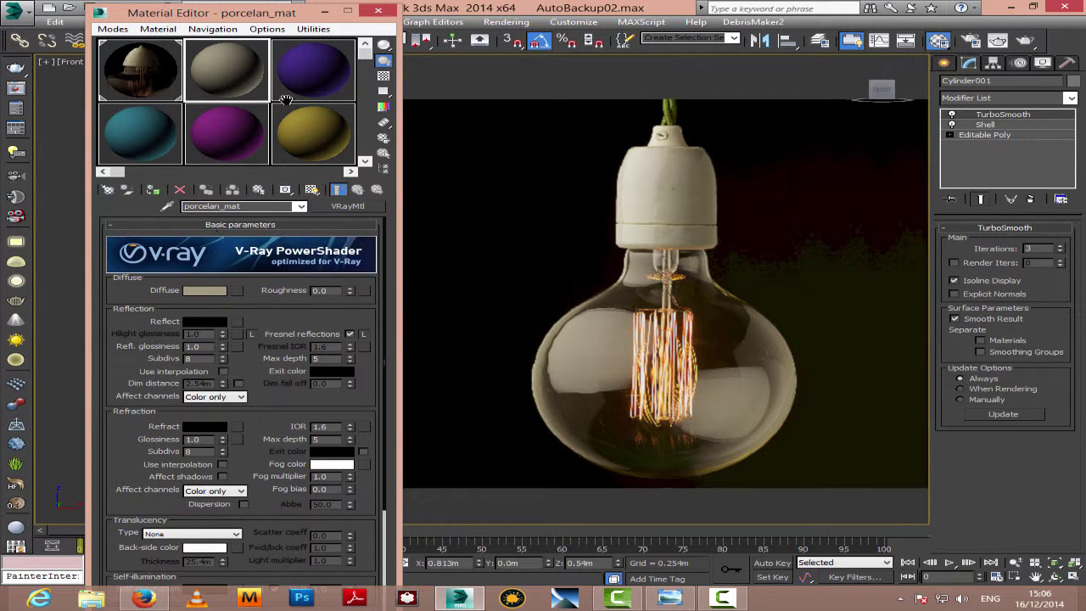
drag(258, 12, 422, 12)
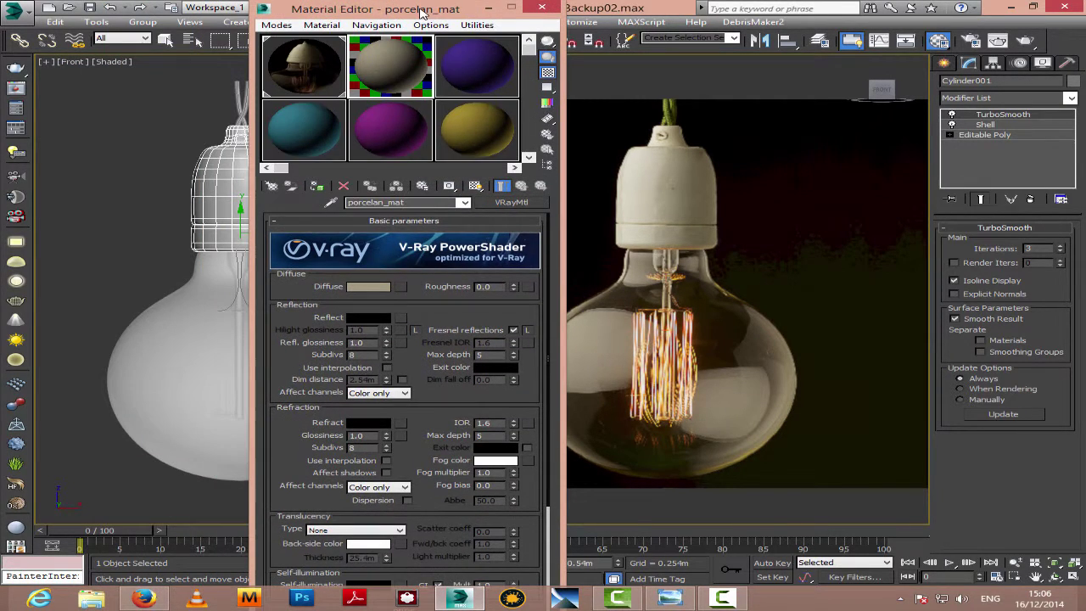
Step: Switch to Firefox and search Google Images for "porcelan texture"
click(161, 600)
click(443, 10)
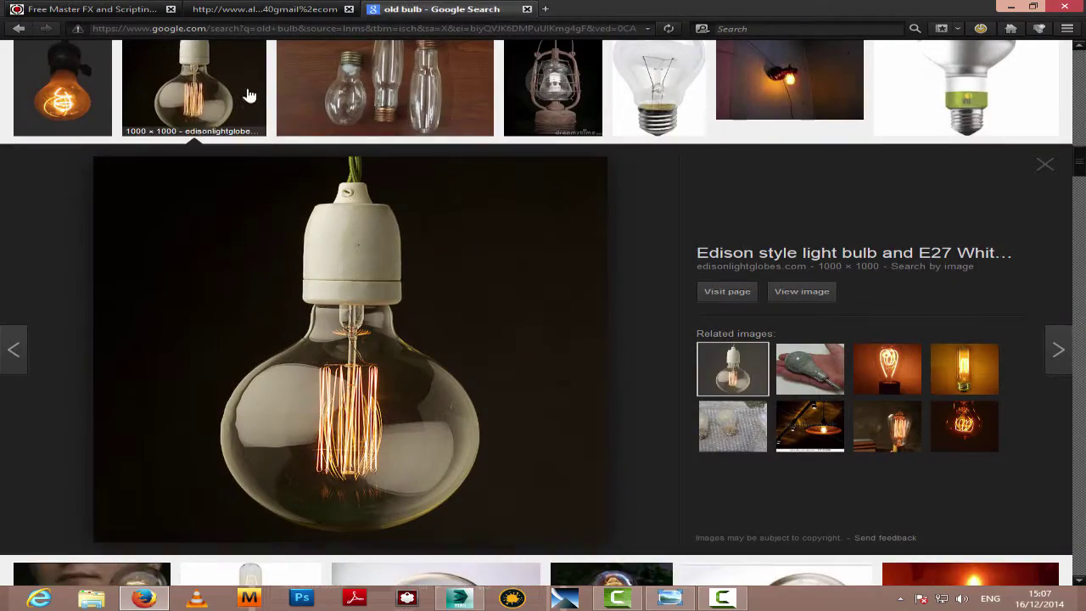
scroll(1032, 155, up, 10)
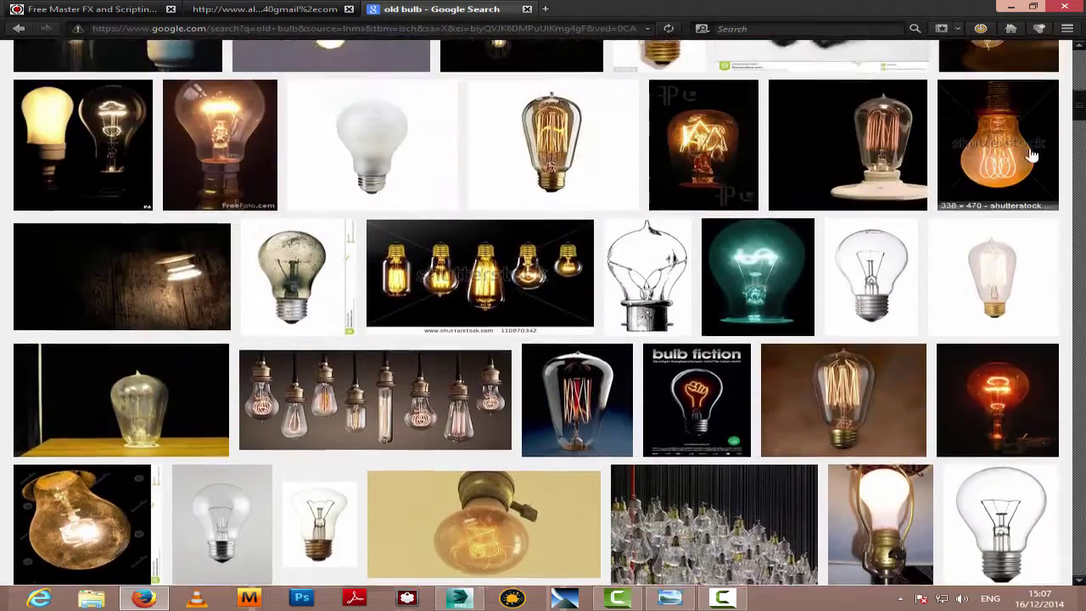
scroll(1031, 156, up, 10)
drag(194, 60, 5, 72)
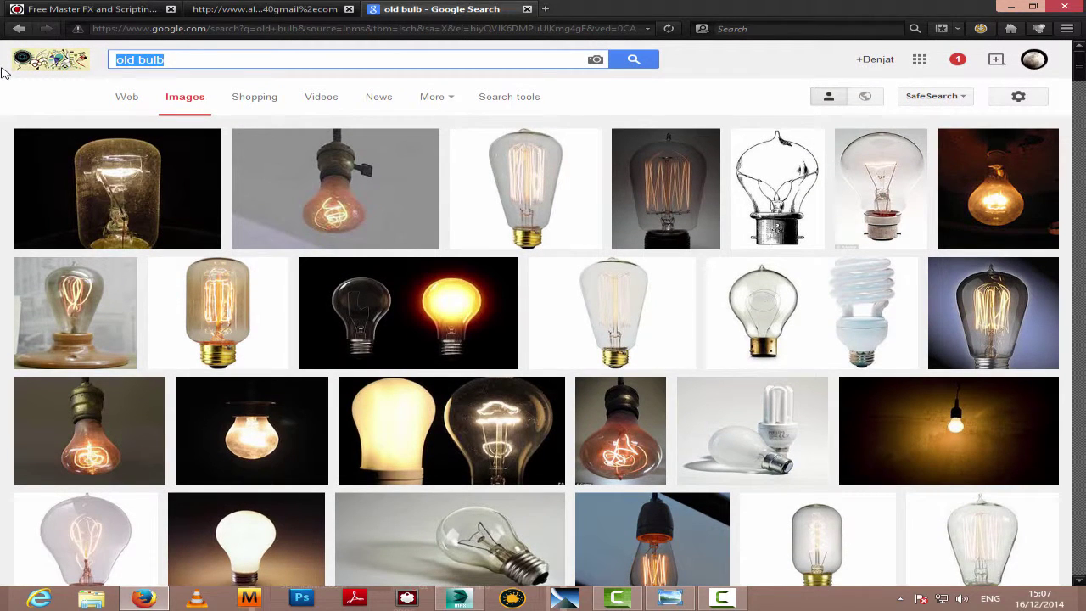
text(porcell)
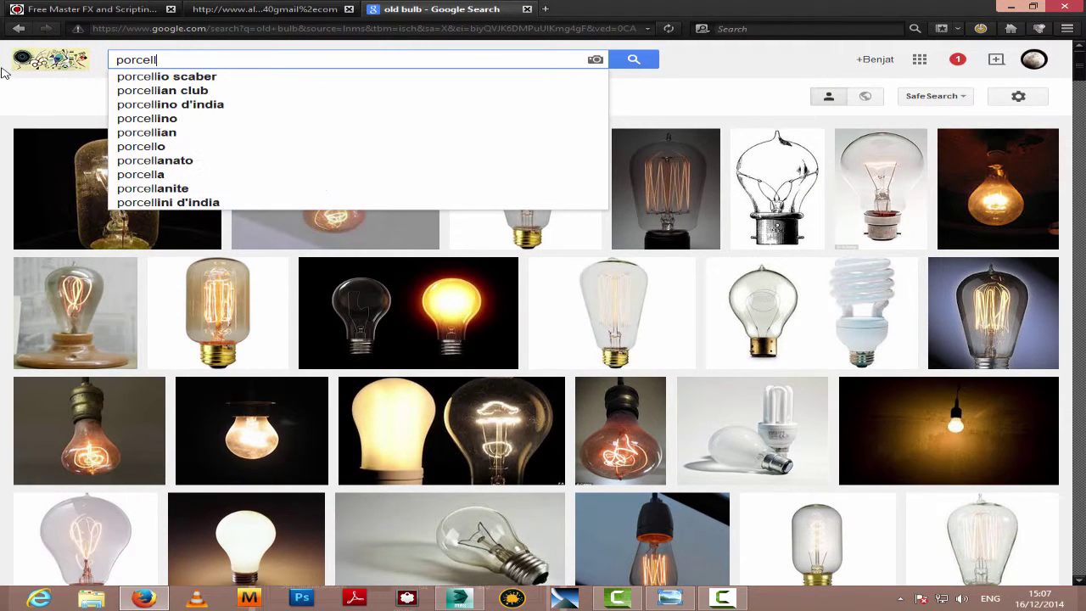
text(a)
key(BackSpace)
key(BackSpace)
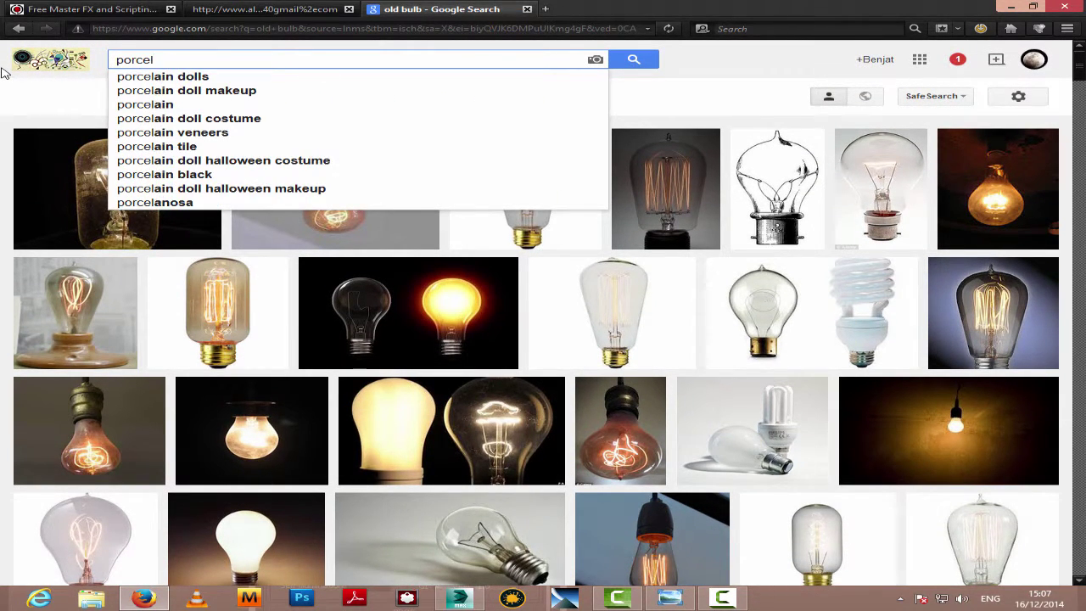
text(an t)
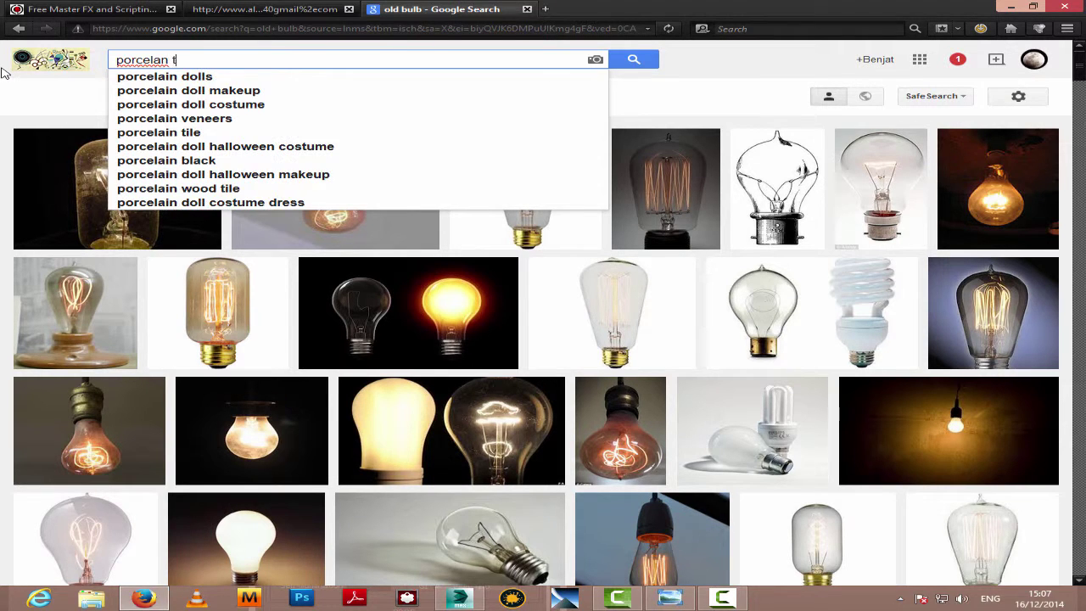
text(exture)
key(Return)
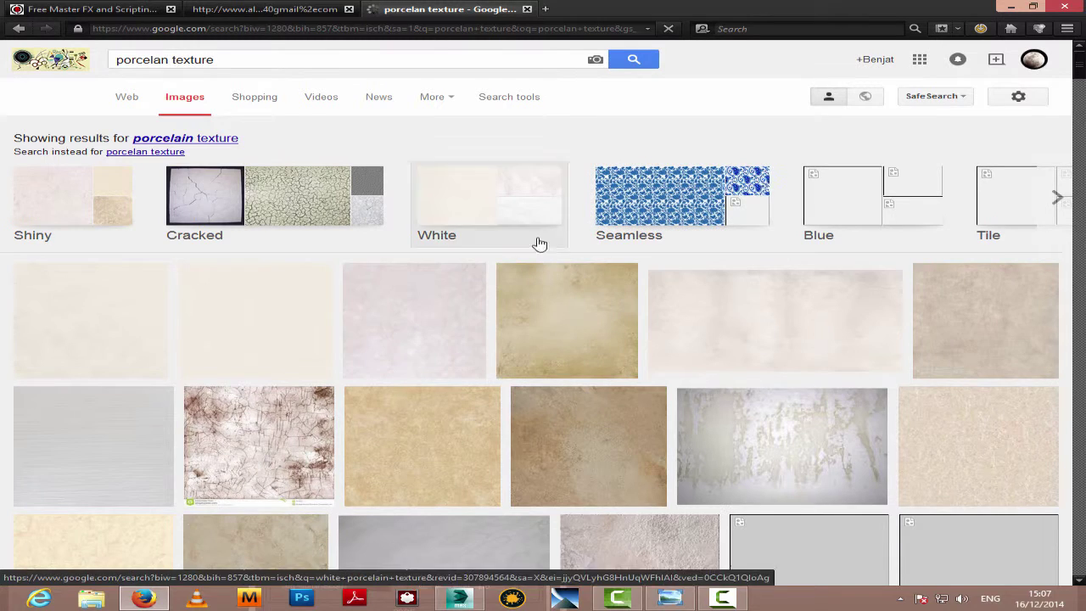
Step: Browse the porcelain texture results, previewing the beige 1024 × 1024 rustic tile image and one of its related light textures
click(1001, 312)
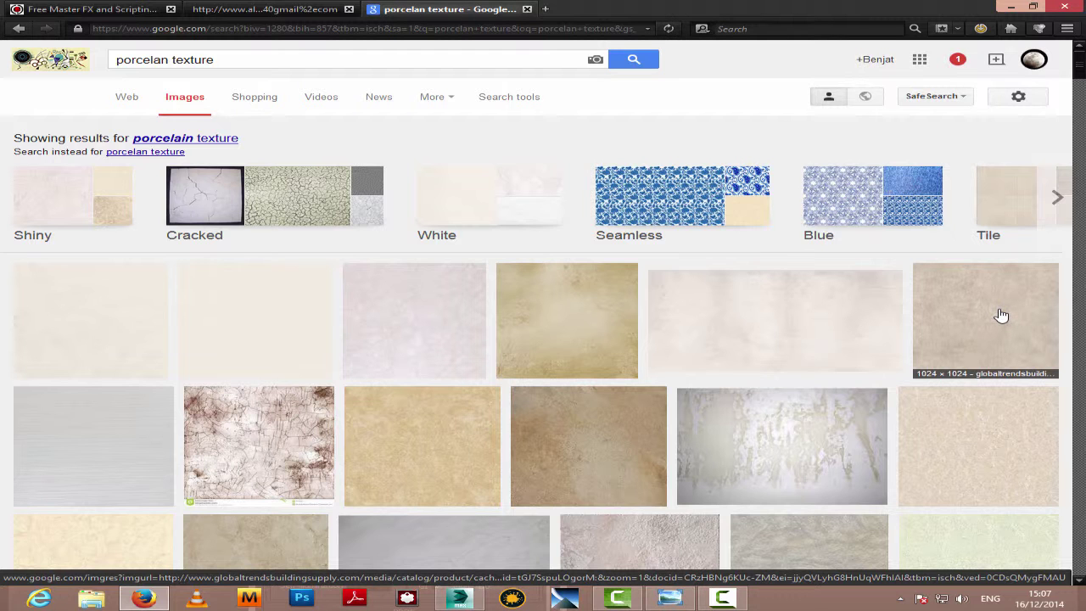
scroll(999, 312, down, 3)
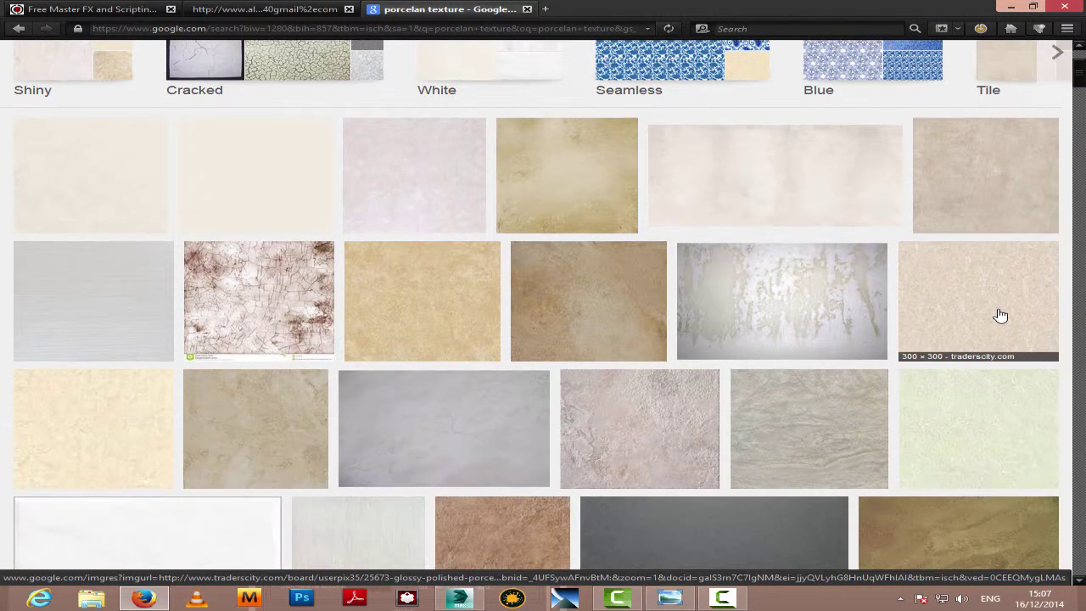
scroll(964, 397, down, 5)
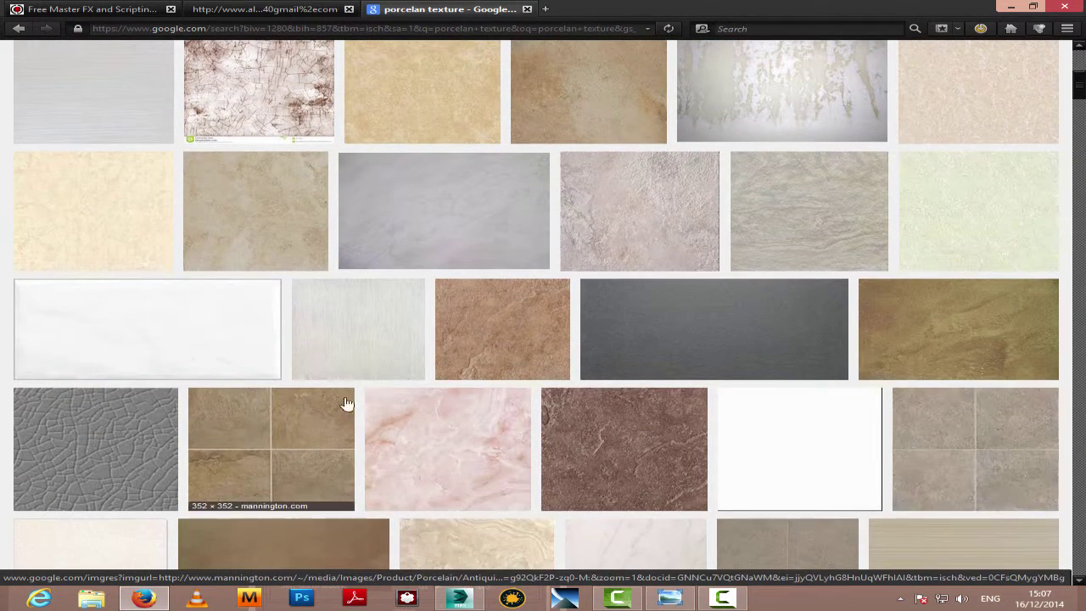
scroll(359, 321, up, 10)
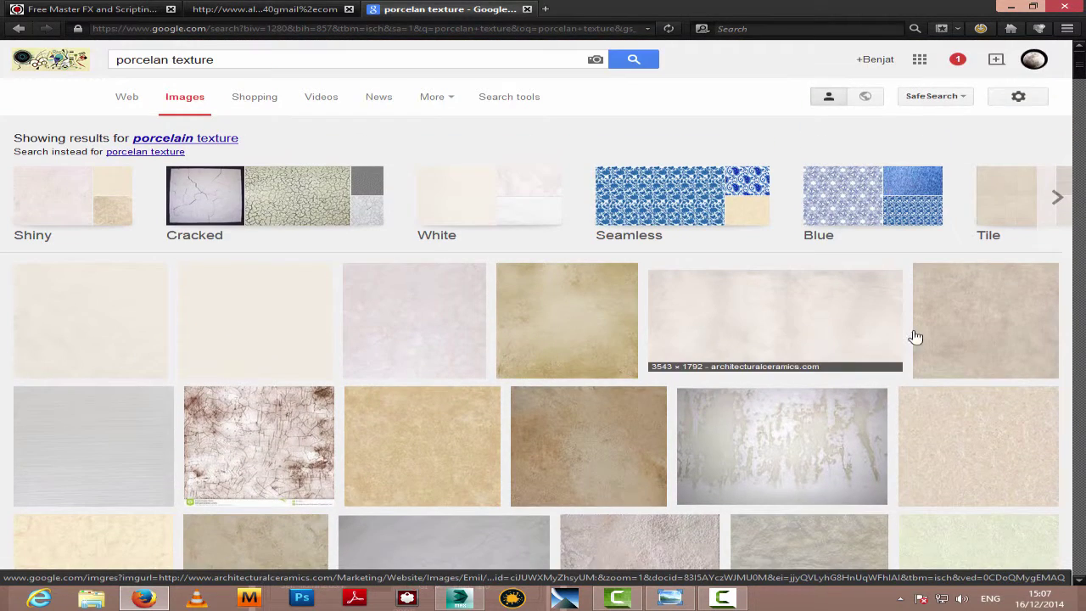
click(912, 339)
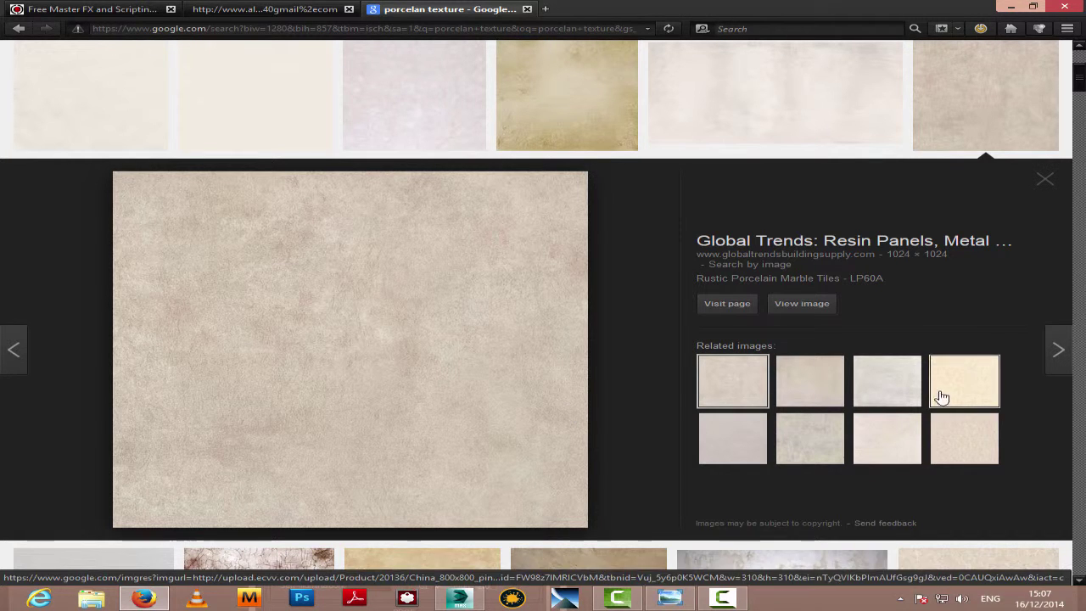
click(906, 392)
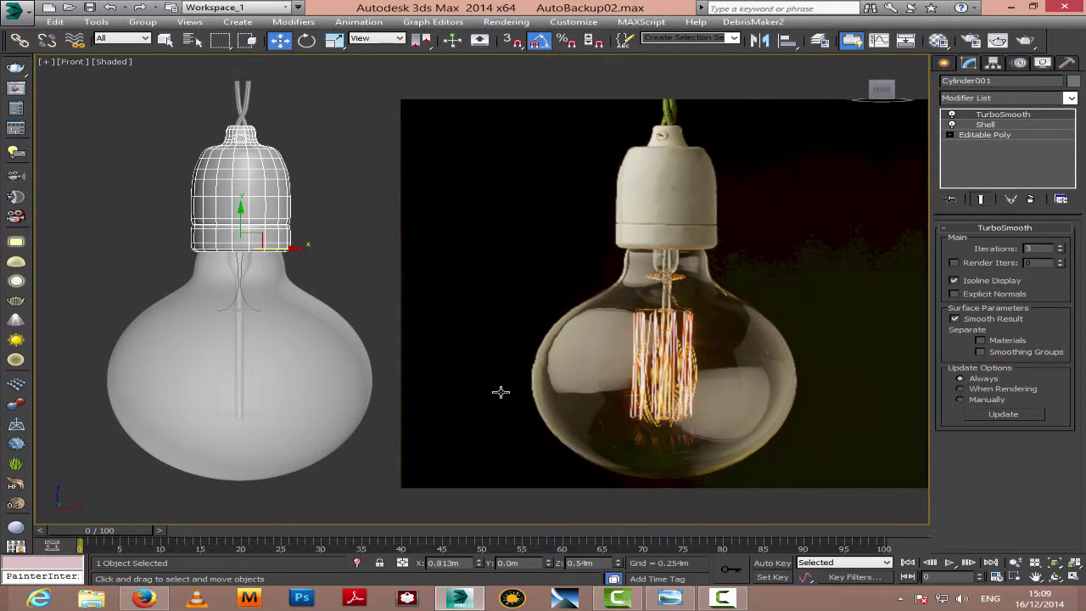
Step: In 3ds Max, load cemento-moderno_bianco_piastrelle.jpg from the Edison Bulb folder as a Bitmap in porcelan_mat's diffuse map
click(938, 40)
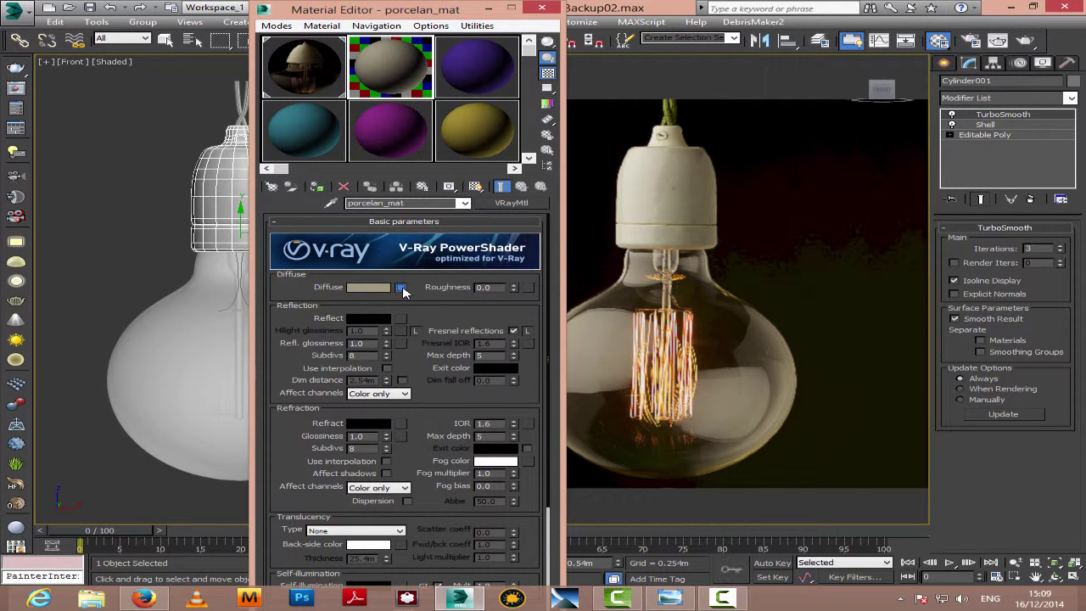
click(401, 288)
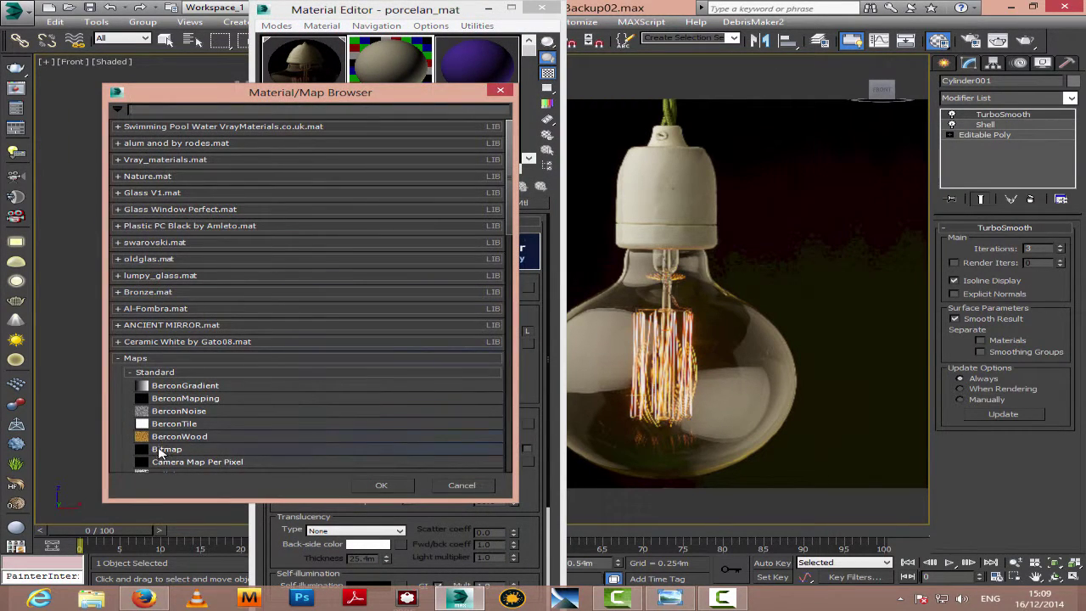
double_click(161, 450)
click(61, 163)
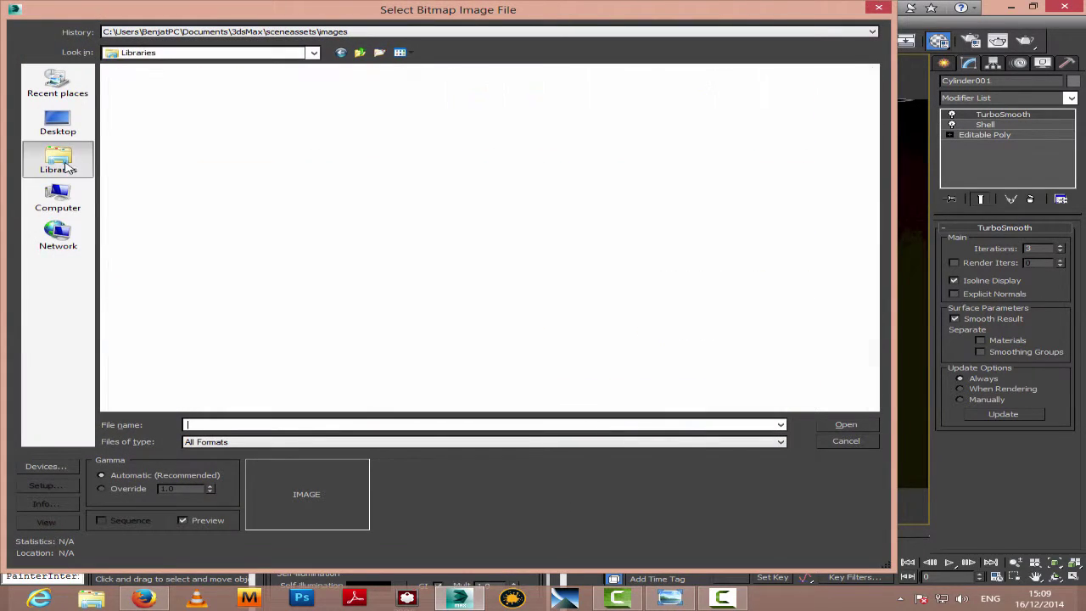
double_click(127, 81)
double_click(140, 93)
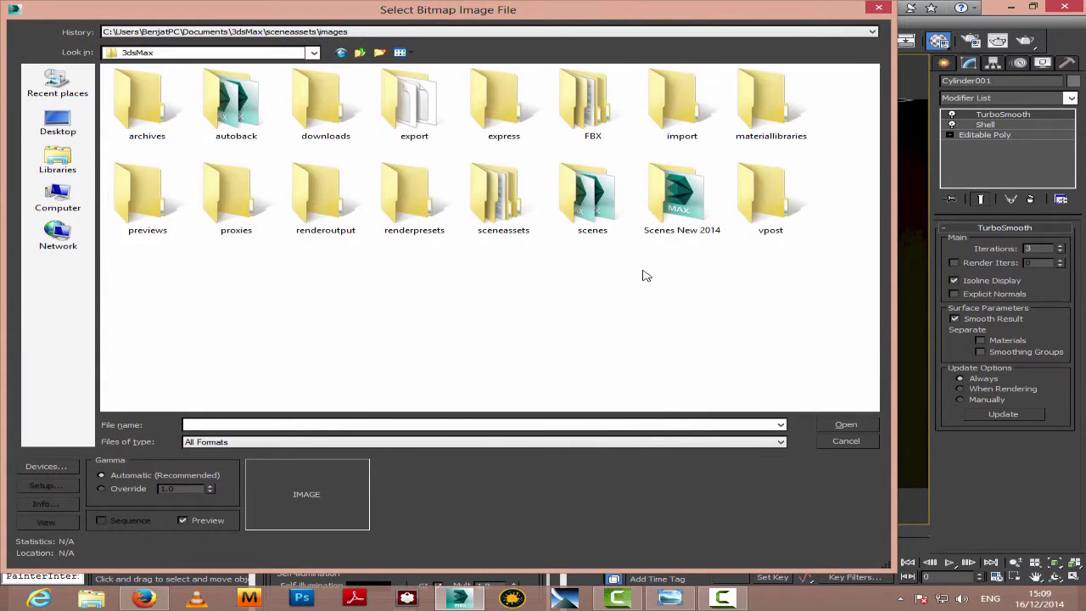
double_click(683, 197)
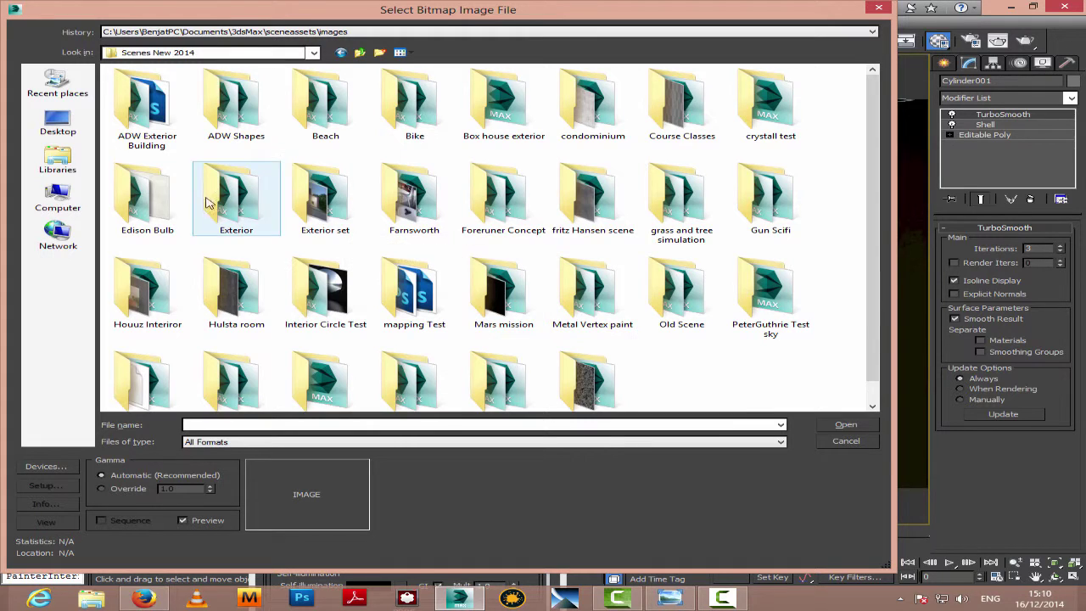
double_click(177, 203)
click(143, 102)
click(847, 427)
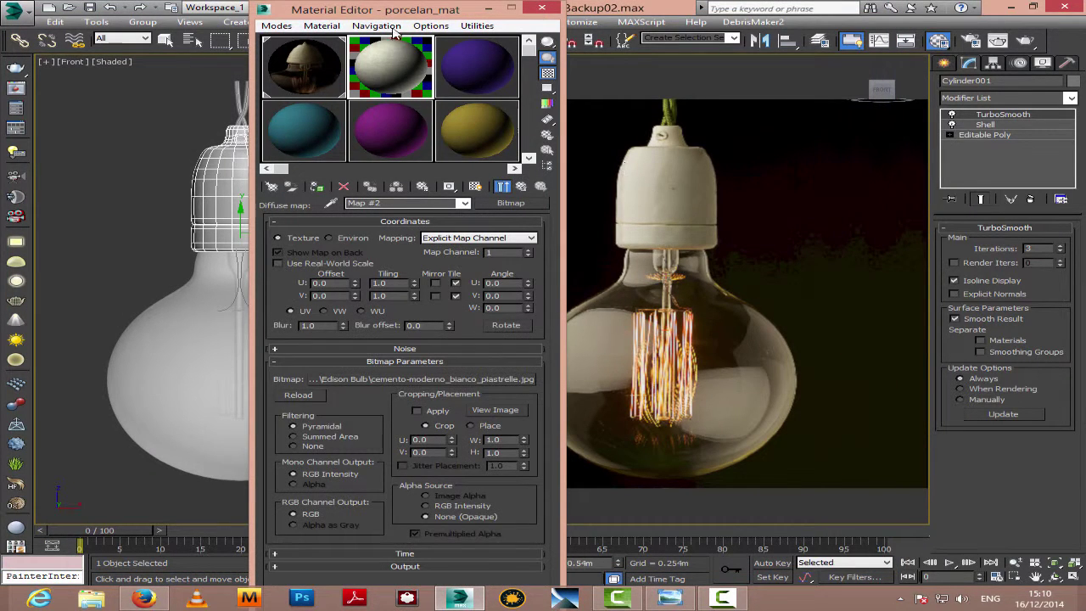
Step: Assign porcelan_mat to the selected lamp socket and show its texture shaded in the viewport
drag(394, 15, 665, 24)
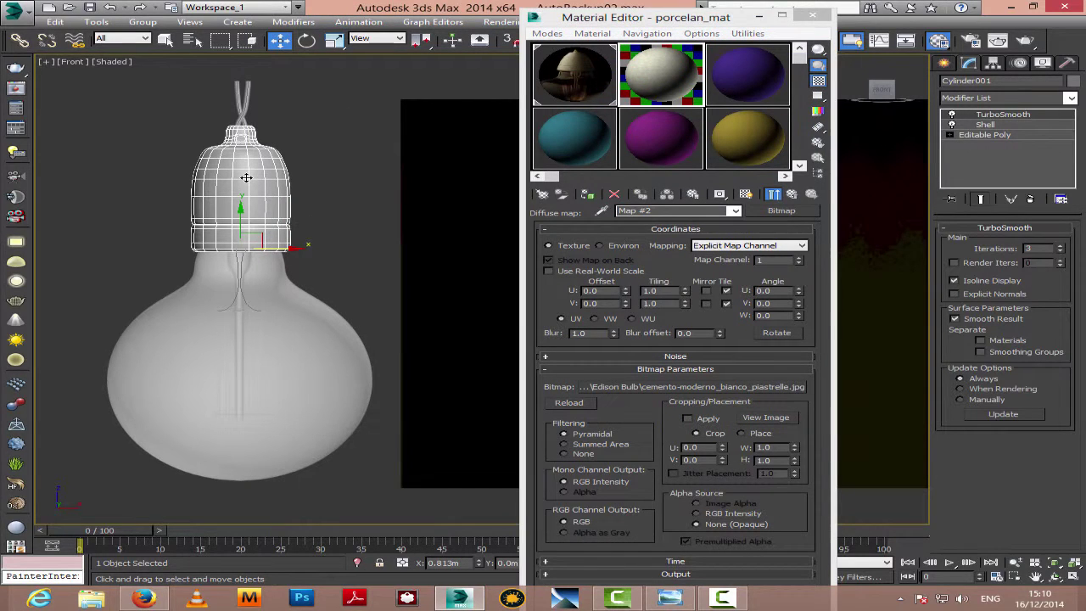
click(586, 194)
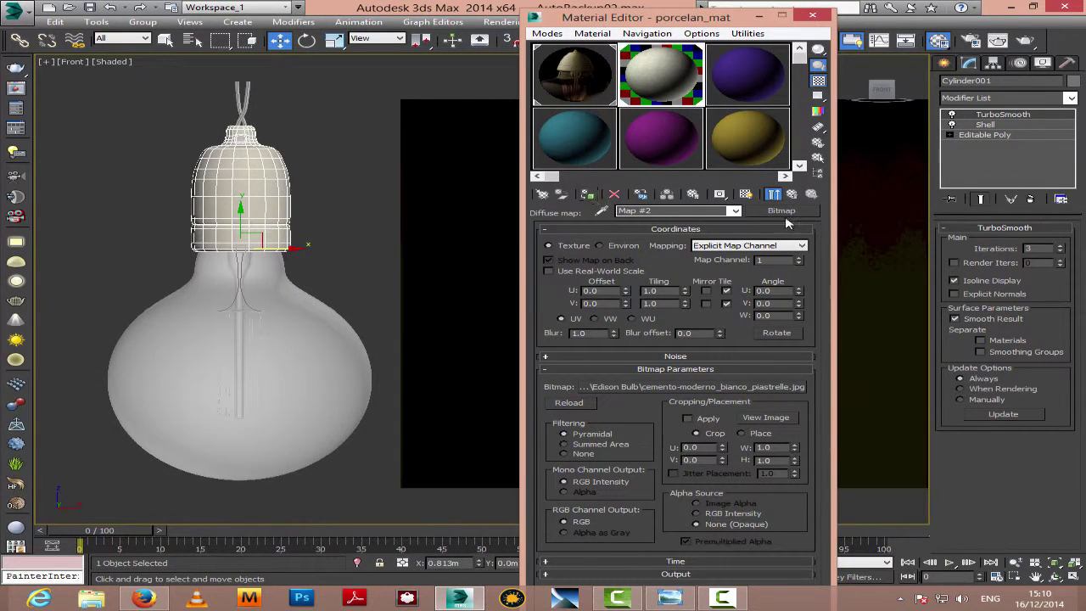
click(746, 195)
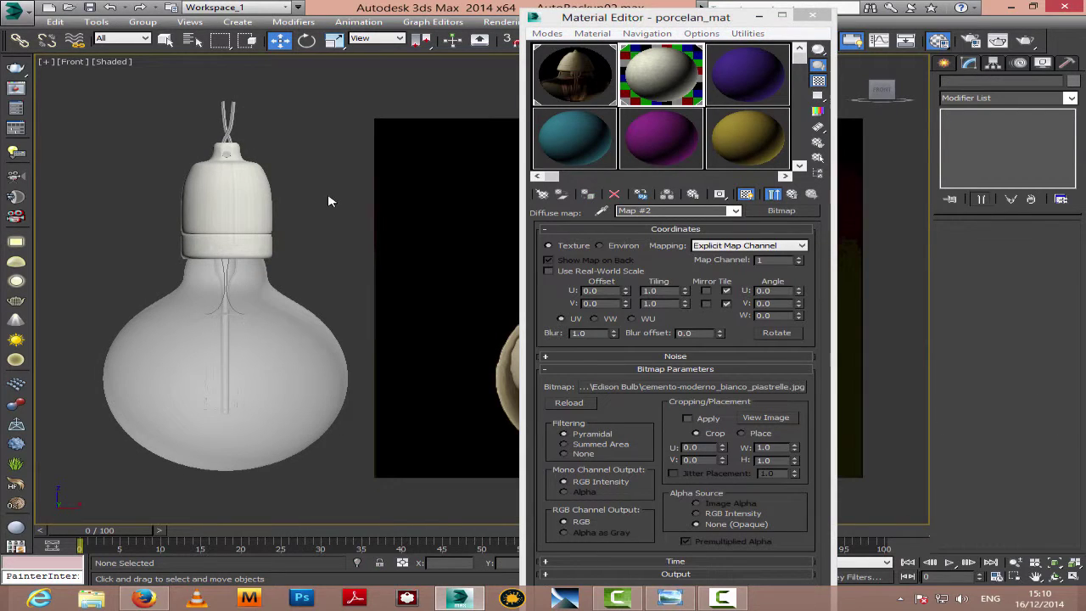
Step: Add a UVW Map modifier to the lamp socket above its TurboSmooth, leaving nothing selected
click(219, 210)
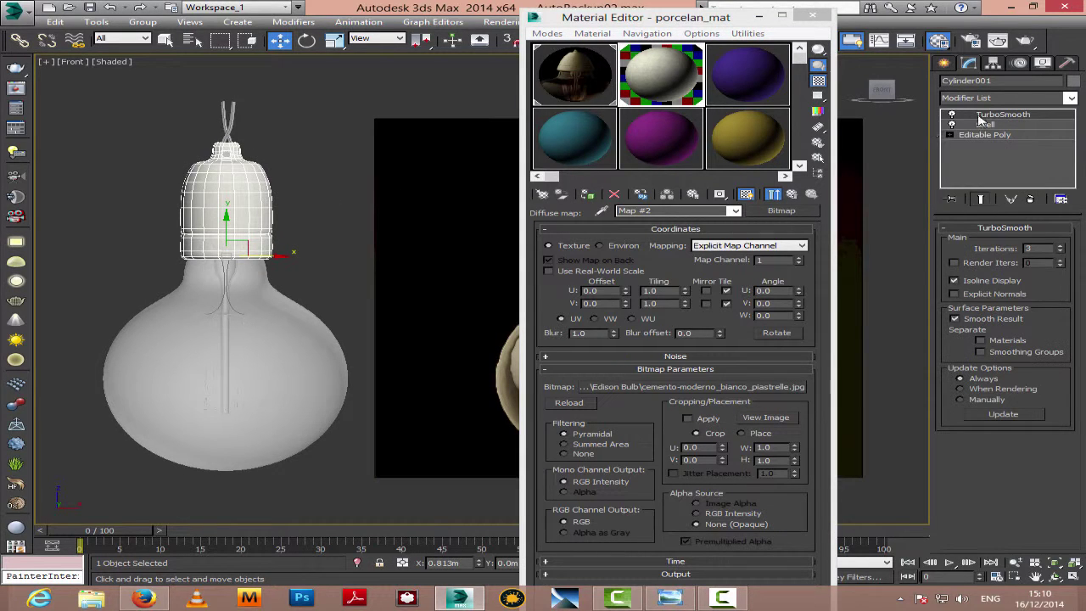
click(1001, 97)
scroll(1009, 340, down, 15)
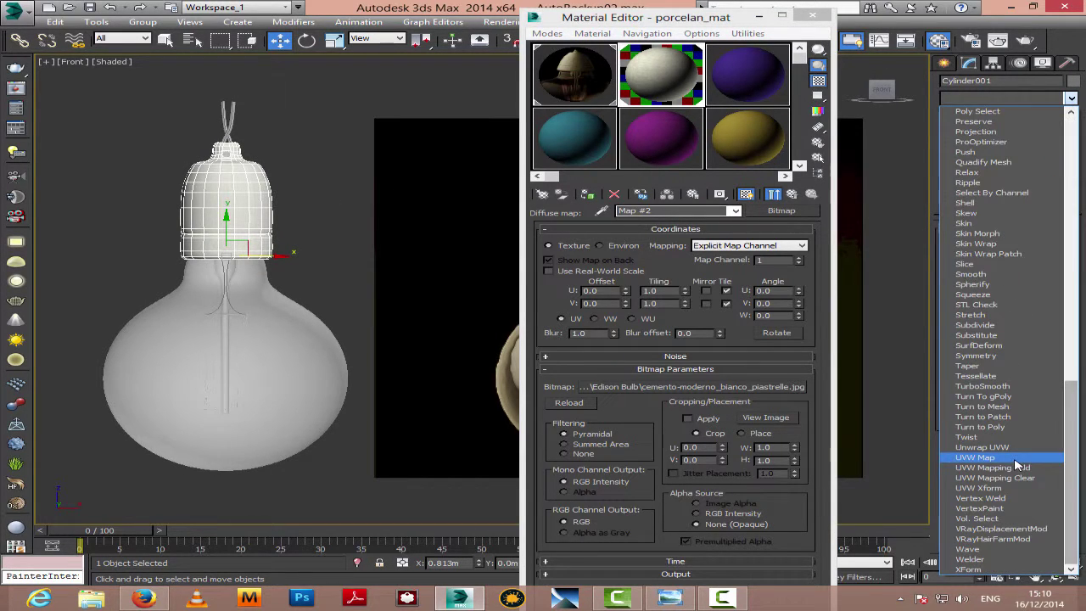
click(1016, 459)
click(343, 177)
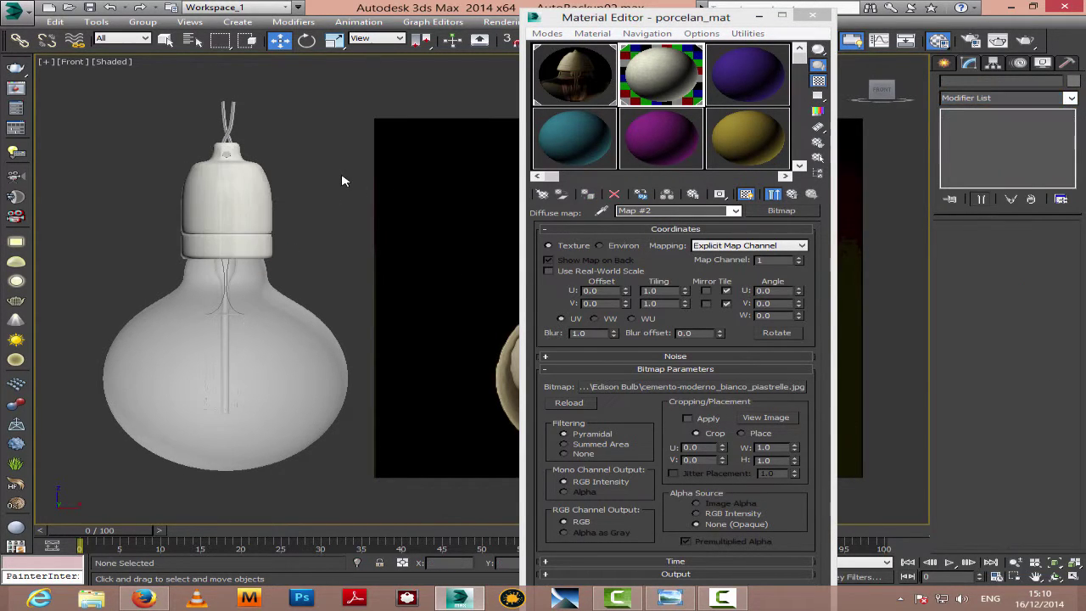
Step: Assign porcelan_mat to the small round bolt on the neck of the lamp socket, leaving nothing selected
click(250, 201)
key(z)
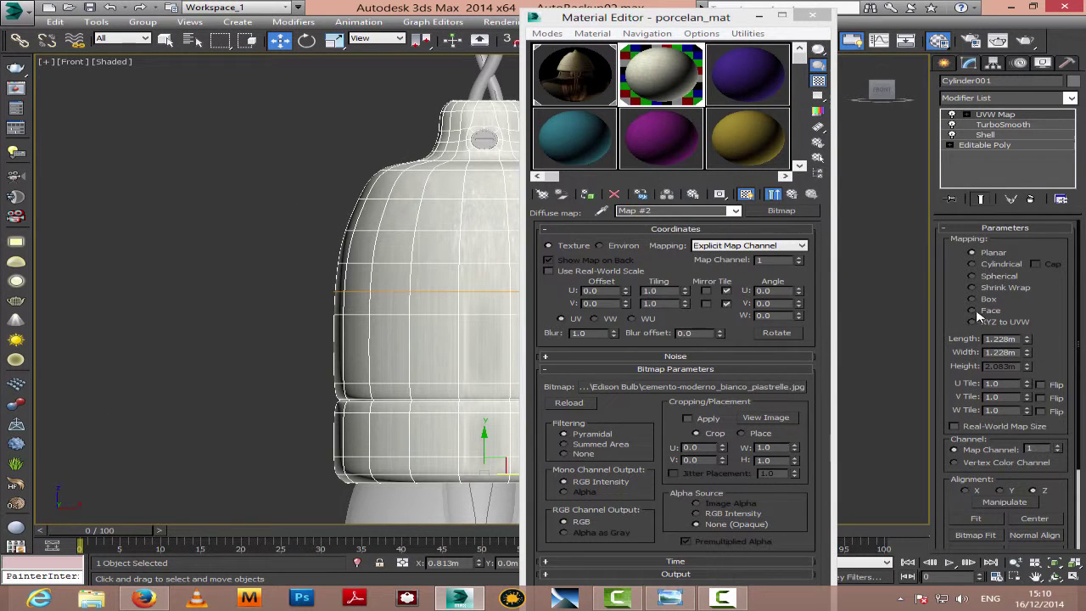
click(156, 258)
scroll(155, 258, down, 3)
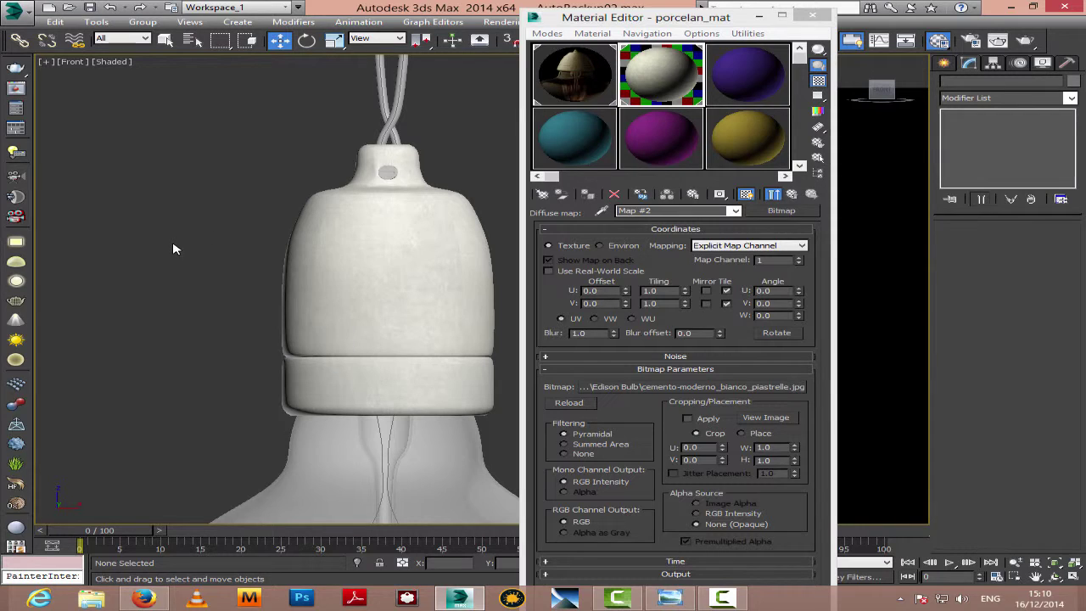
click(388, 171)
click(587, 195)
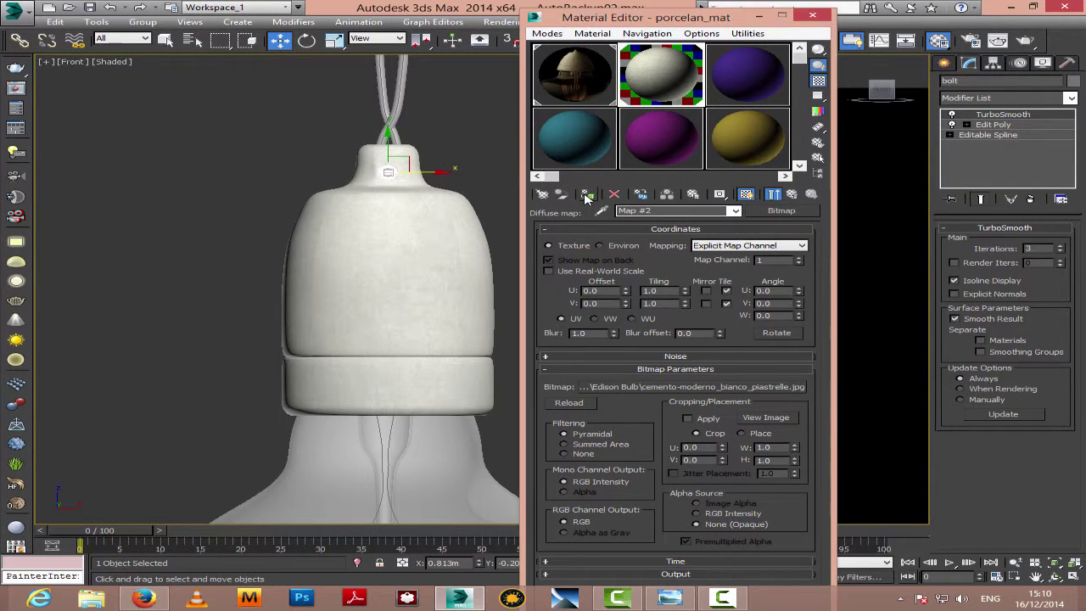
click(179, 142)
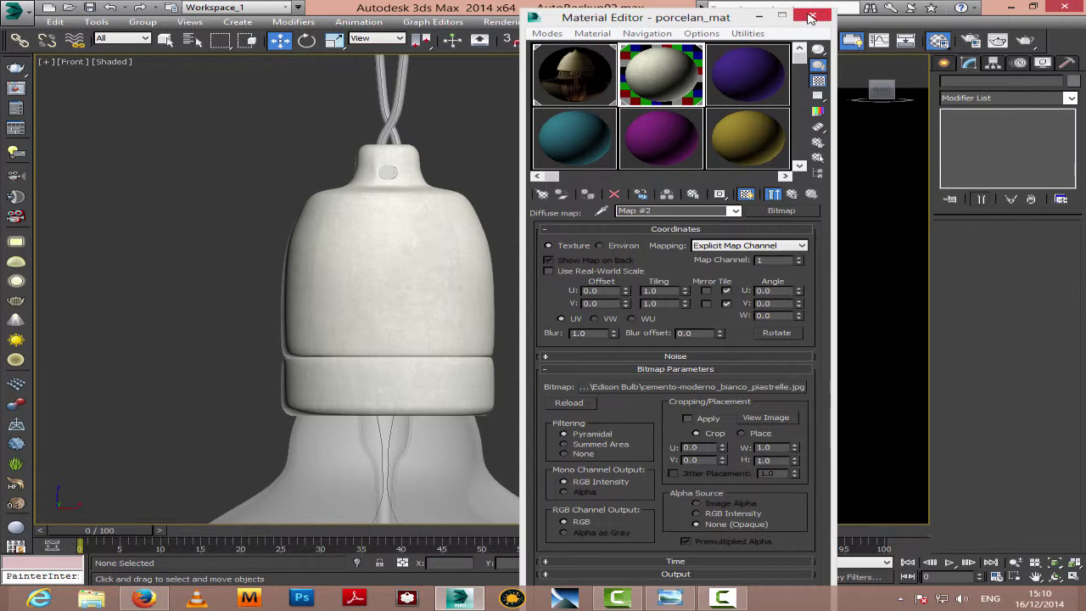
Step: After checking the reference photo, set porcelan_mat's reflection to grey 21, Fresnel reflections off, reflection glossiness 0.71 and reflection subdivs 32
click(669, 599)
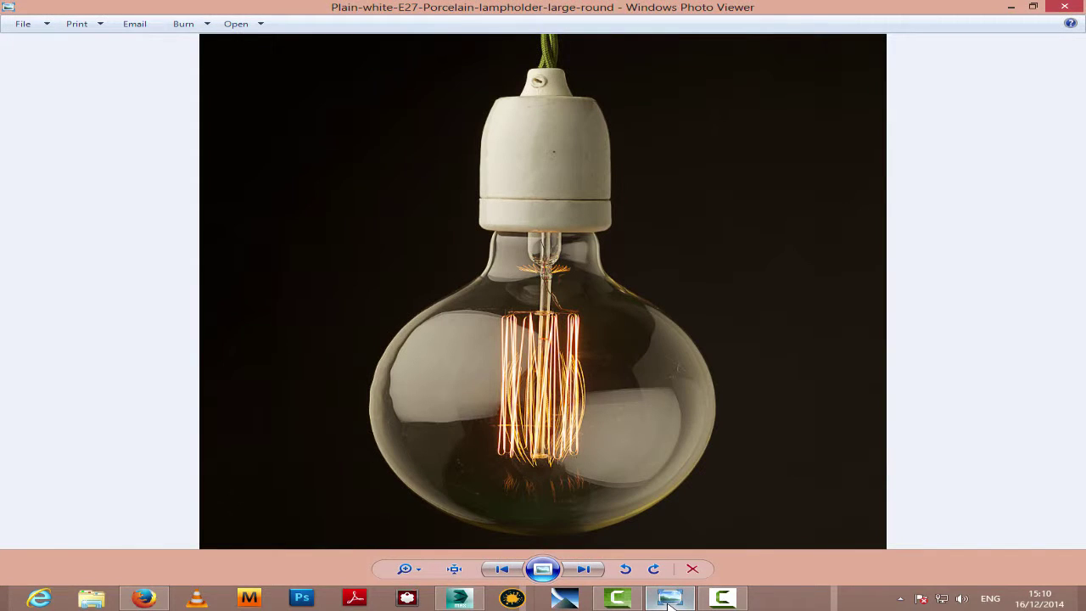
click(670, 599)
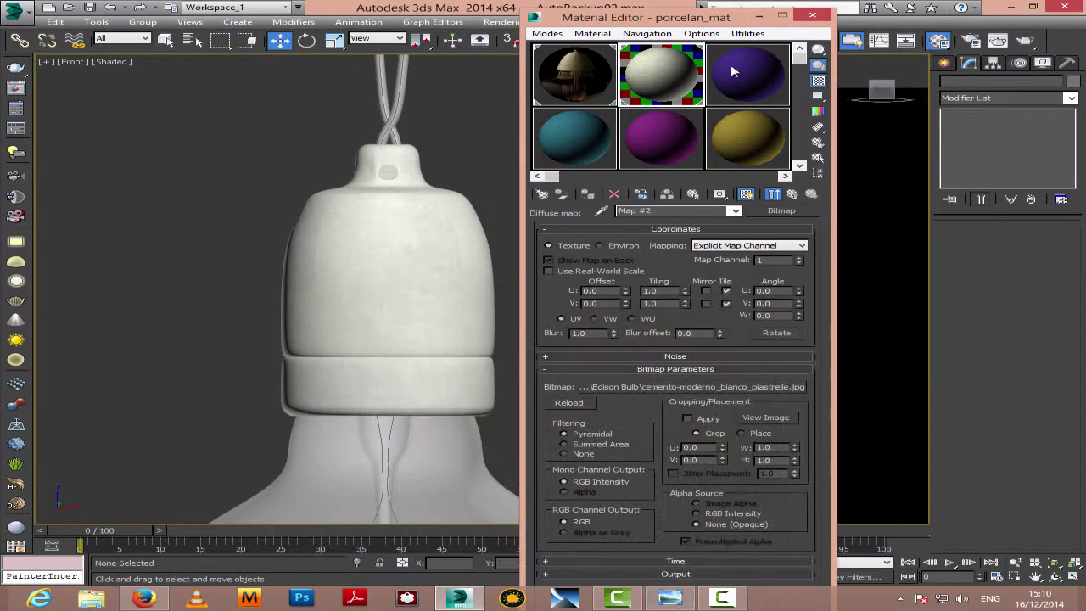
drag(727, 18, 812, 17)
click(883, 197)
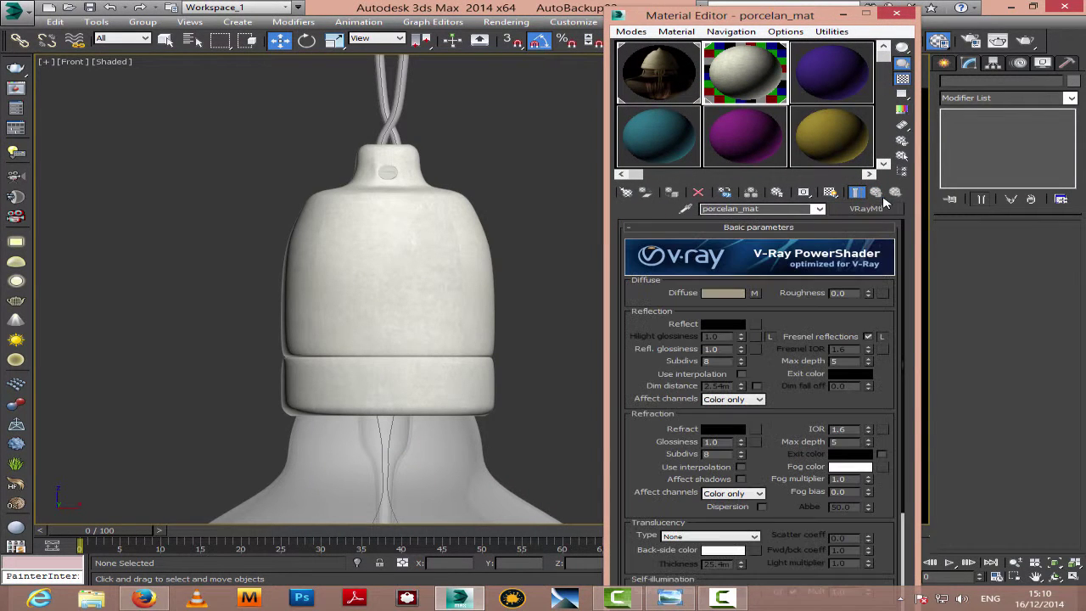
click(724, 325)
drag(362, 293, 354, 294)
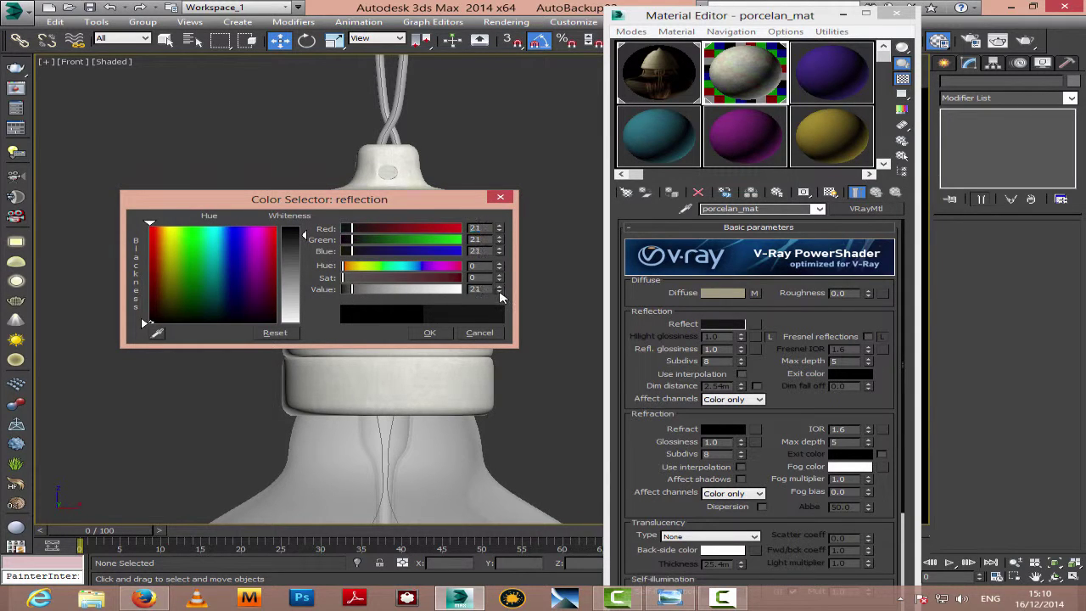
click(429, 333)
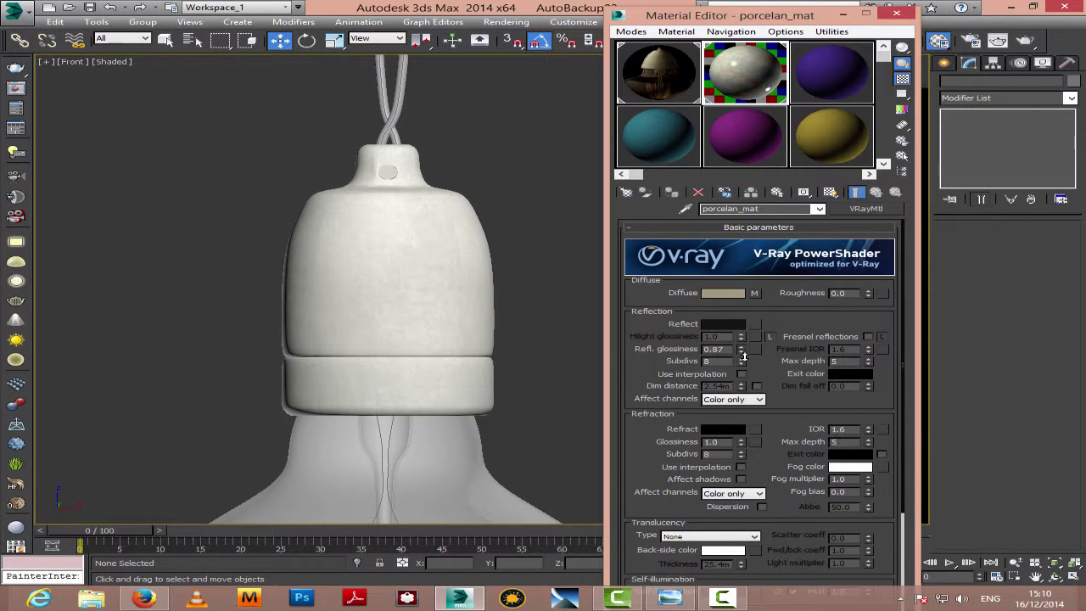
drag(743, 360, 744, 365)
click(897, 13)
Step: Select the glass bulb and reopen the Material Editor, arranging it and the view so the bulb stays visible
click(1036, 577)
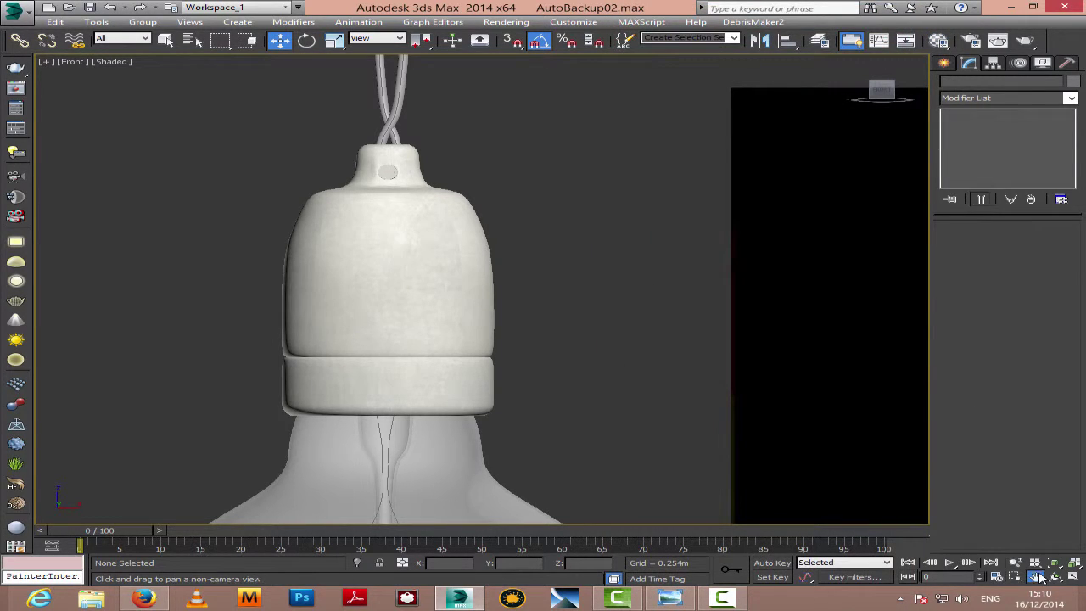
drag(470, 398, 448, 168)
scroll(468, 264, down, 2)
key(w)
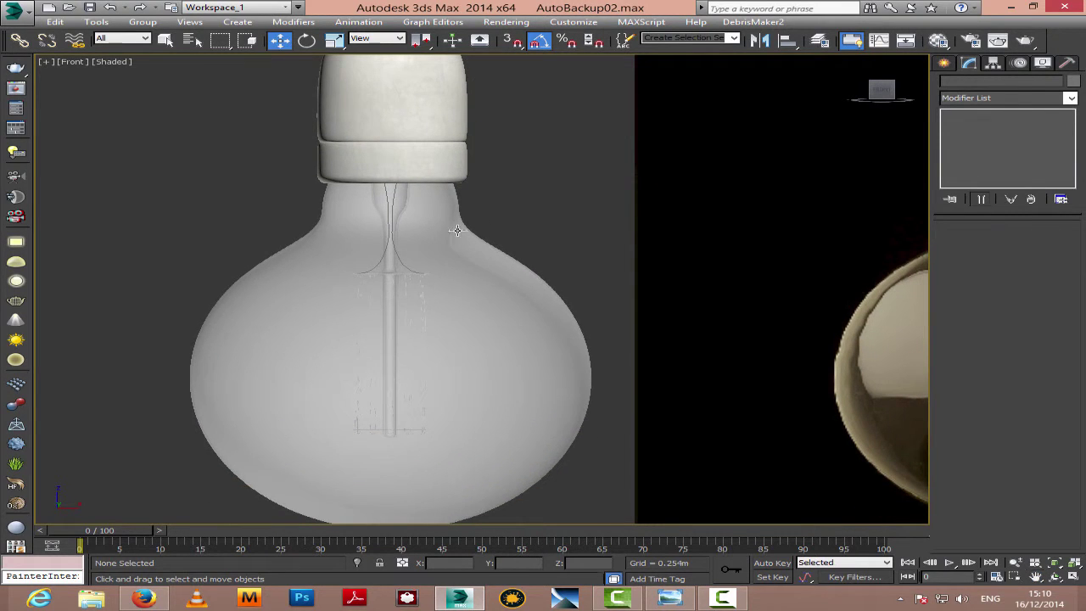
click(454, 244)
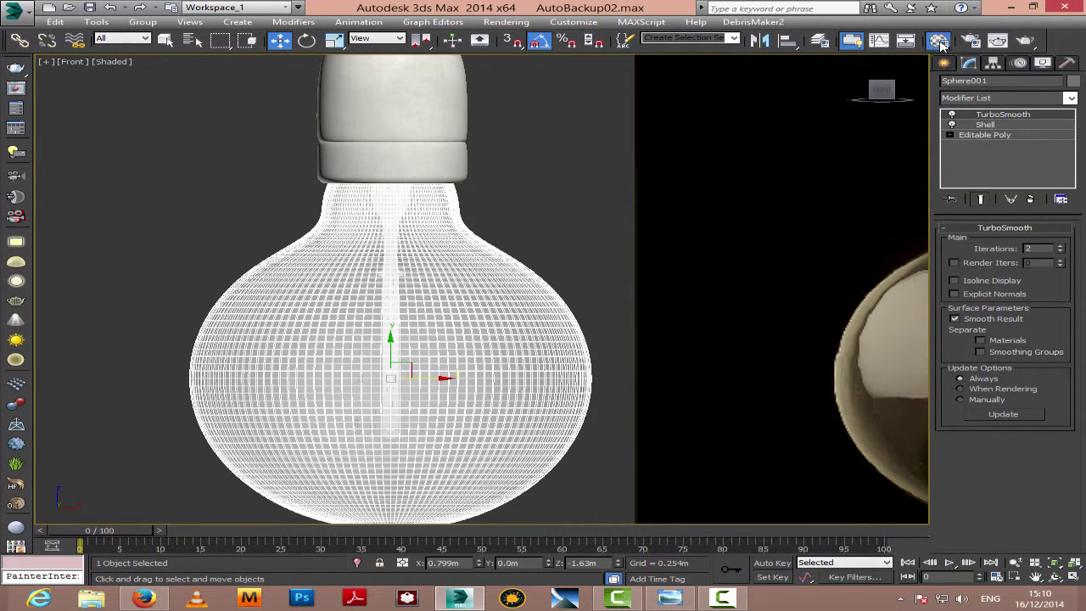
click(939, 41)
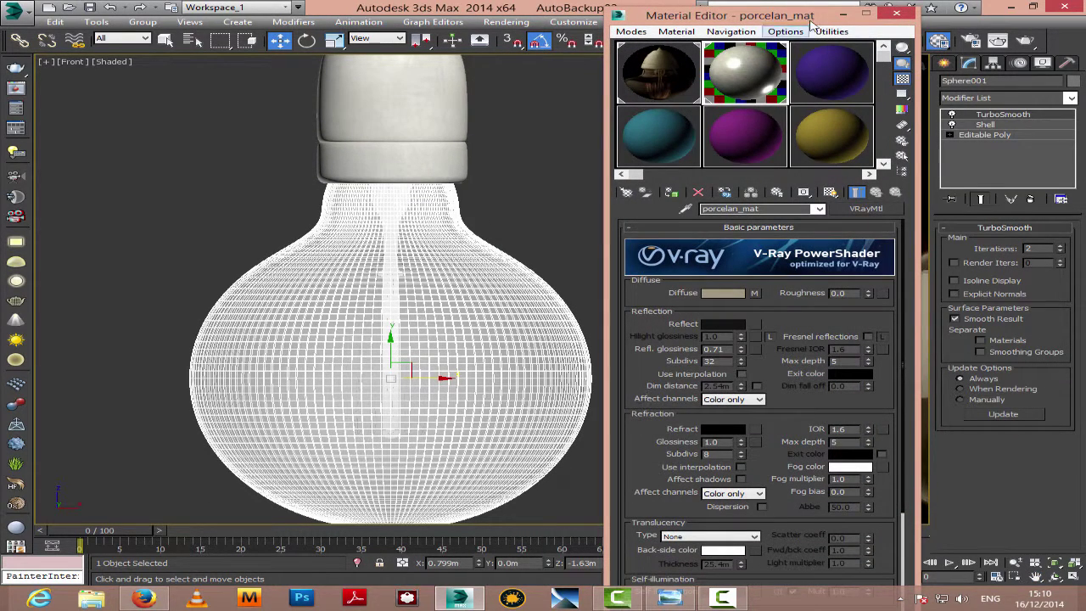
drag(789, 15, 431, 172)
click(1037, 576)
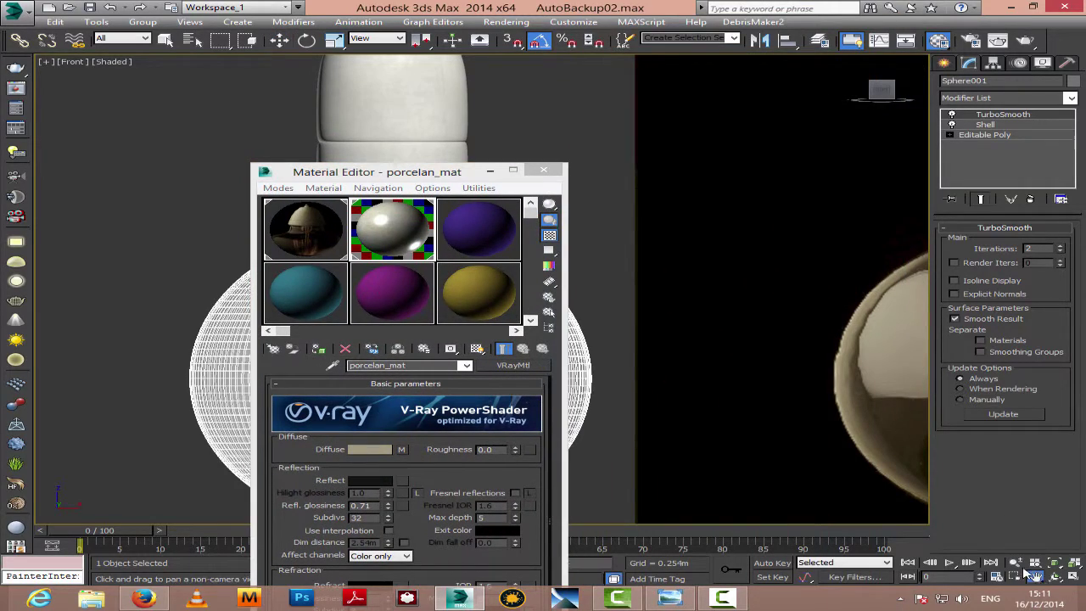
drag(837, 297, 820, 388)
drag(371, 165, 217, 77)
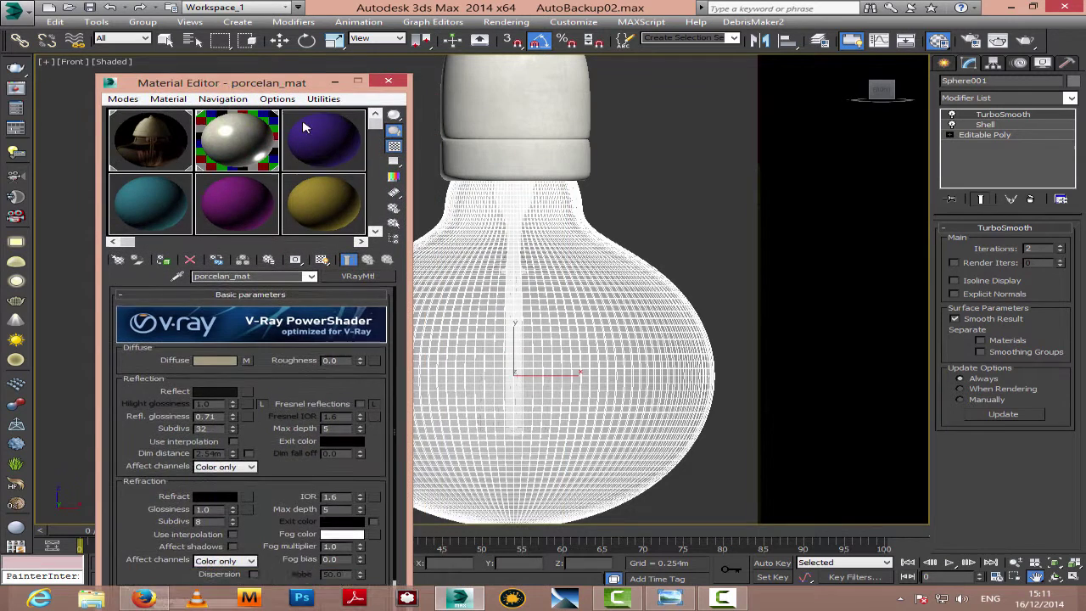
Step: Replace the dark blue sample material with old glas from the oldglas.mat library
click(324, 140)
click(354, 278)
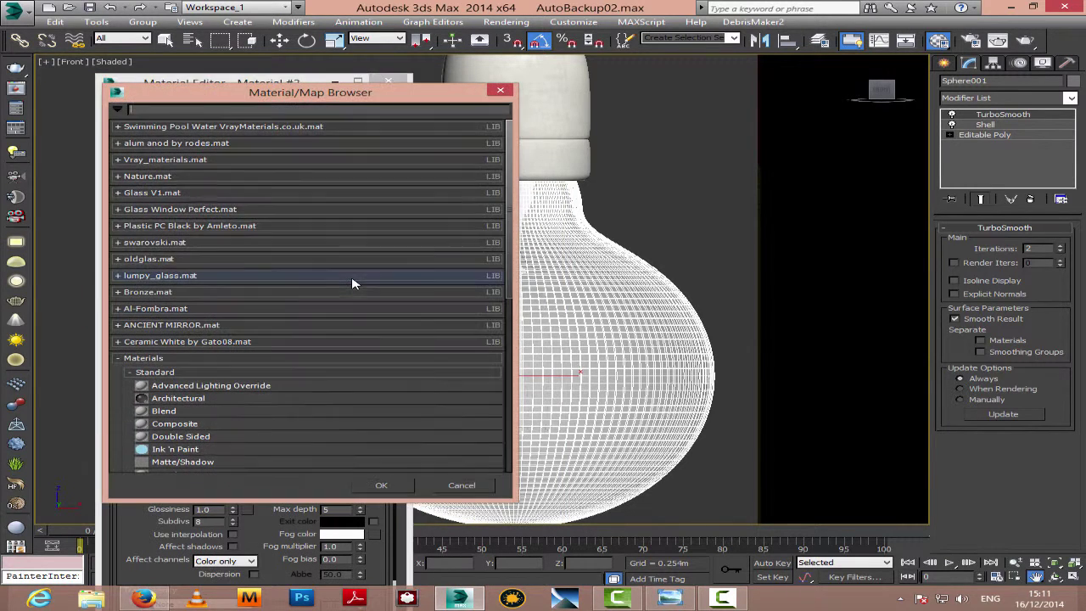
click(119, 259)
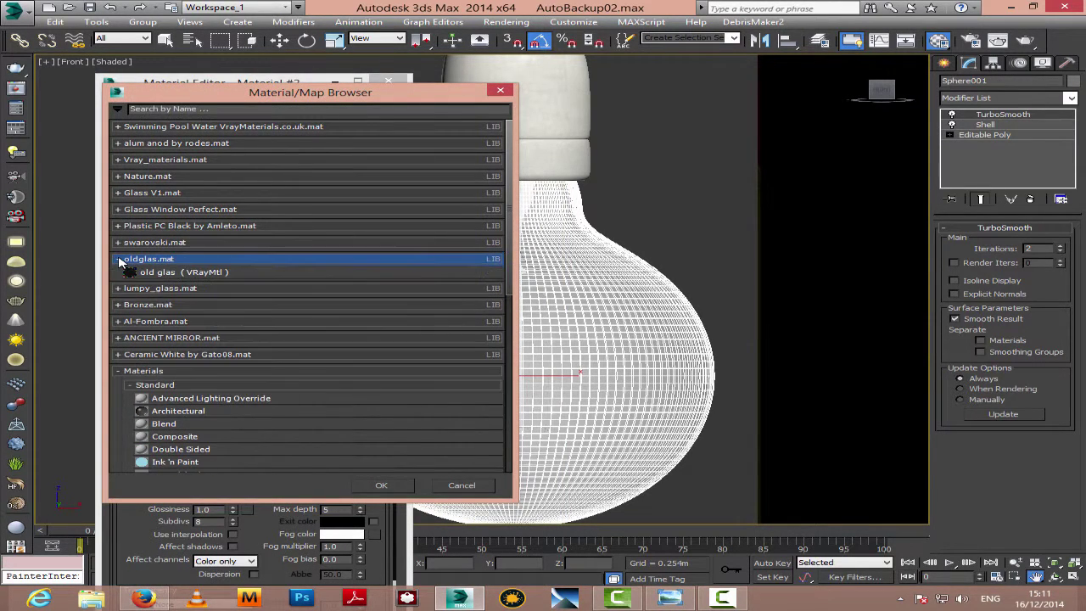
click(159, 277)
click(379, 484)
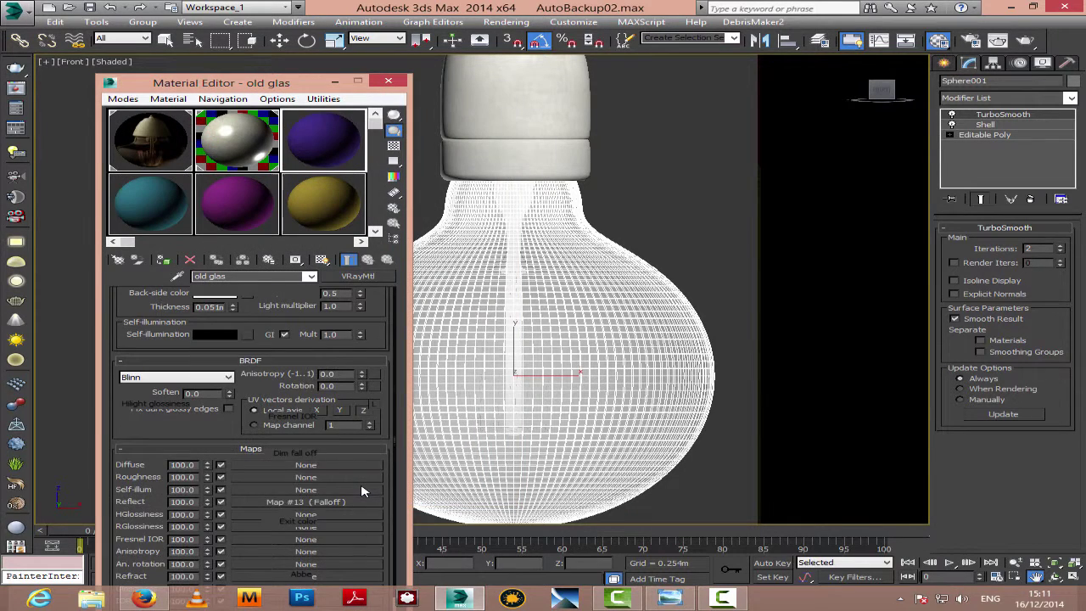
drag(268, 81, 268, 24)
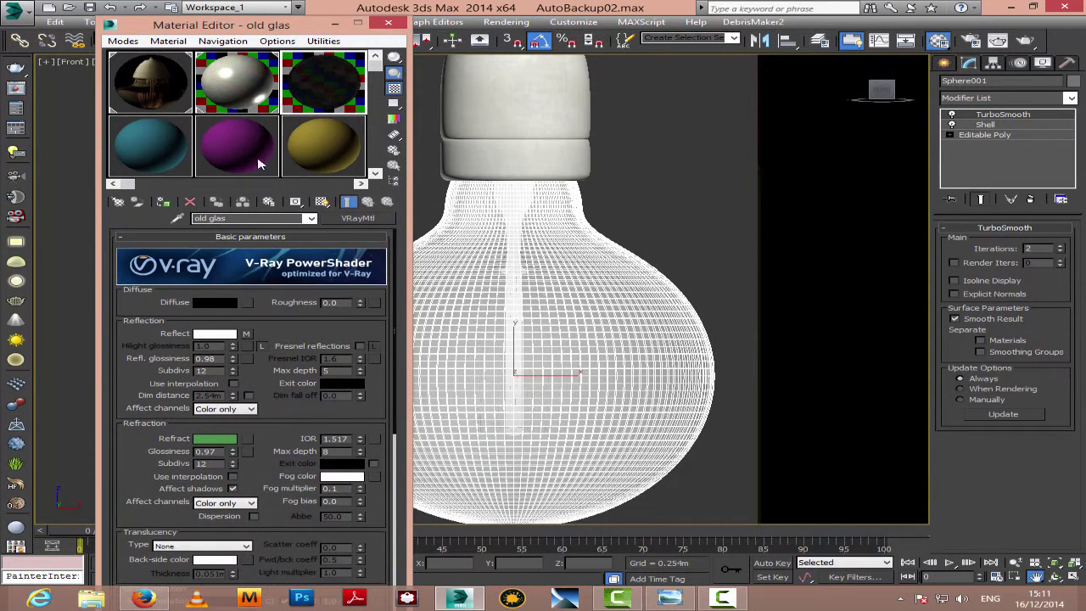
Step: Lighten old glas's refraction colour to RGB 217, 231, 217 and assign the material to the selected glass bulb
click(223, 440)
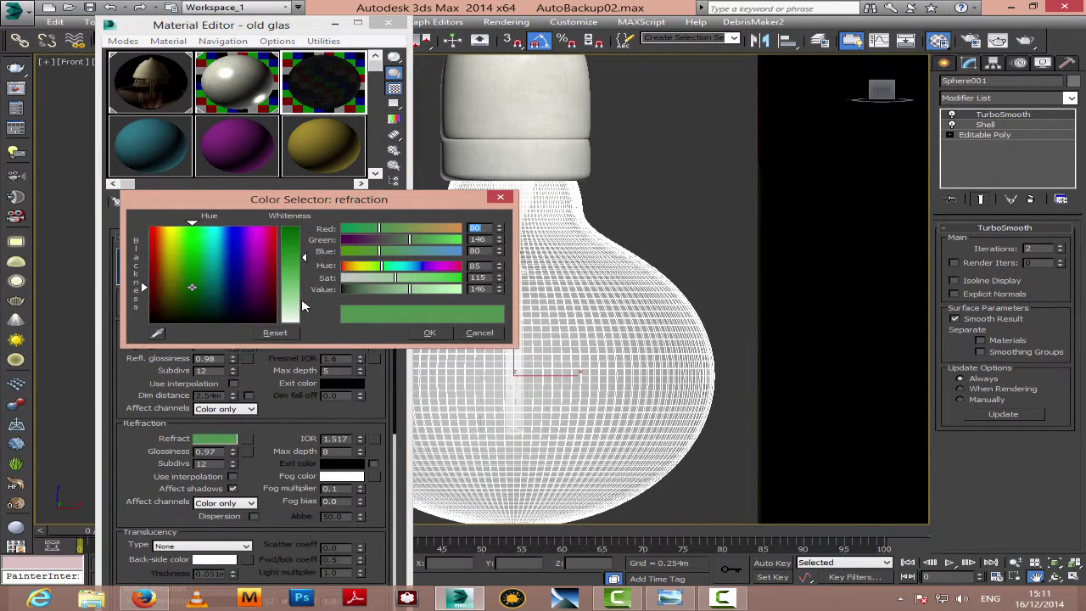
click(302, 305)
drag(302, 307, 295, 314)
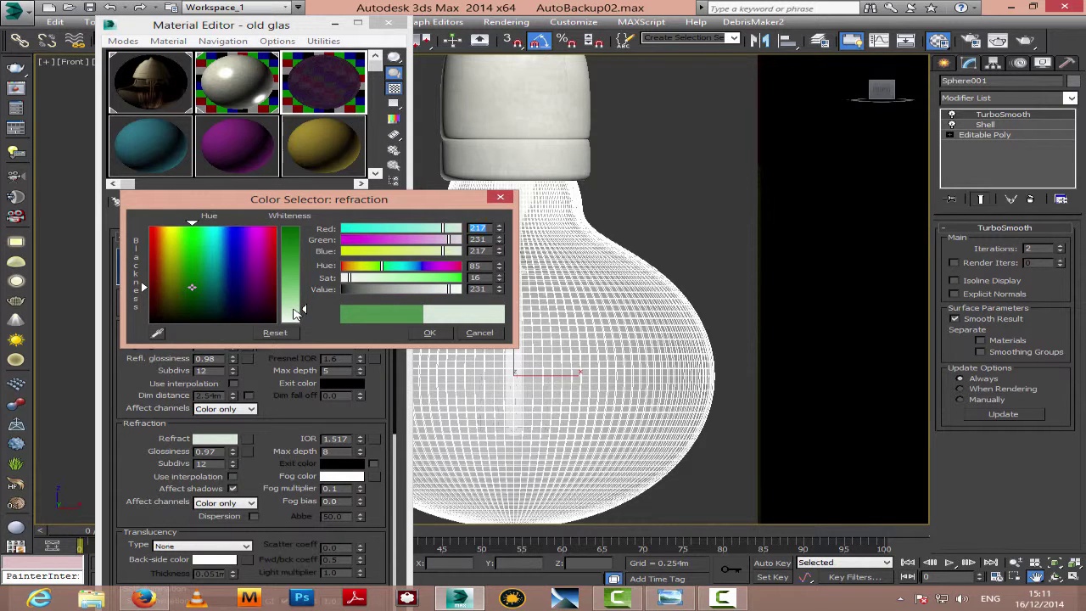
click(434, 332)
click(165, 204)
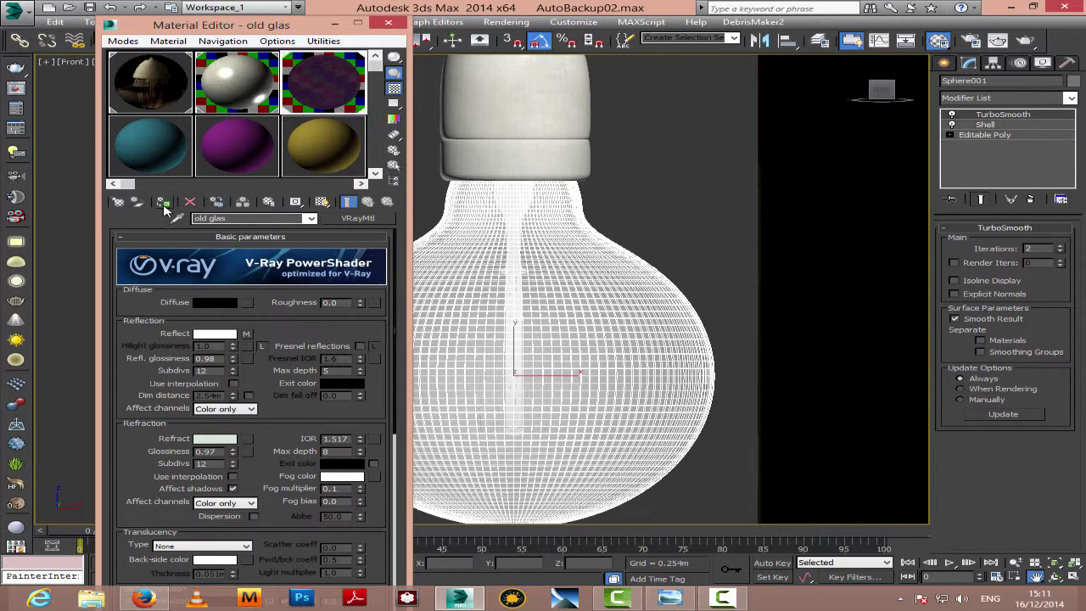
click(658, 219)
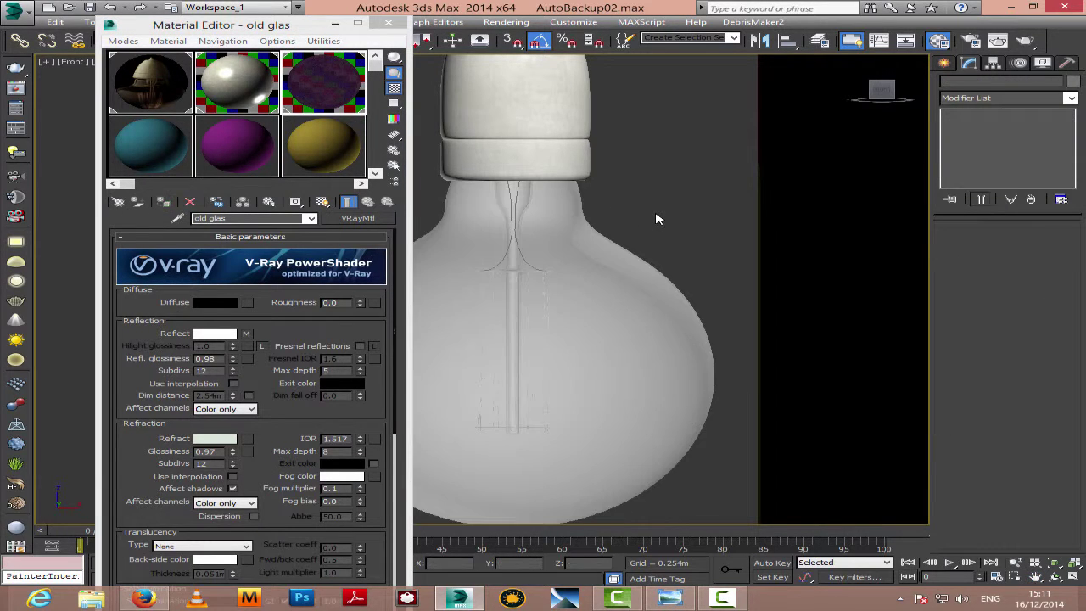
Step: Select the filament wires inside the bulb and change the magenta sample material, Material #8, to a VRayLightMtl
click(575, 264)
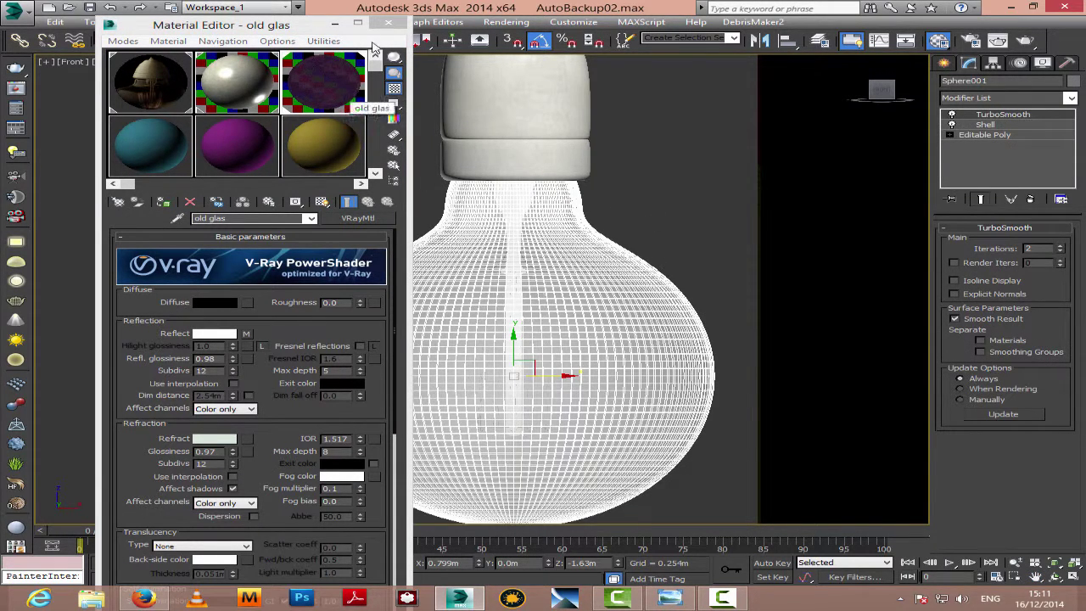
click(704, 232)
click(539, 271)
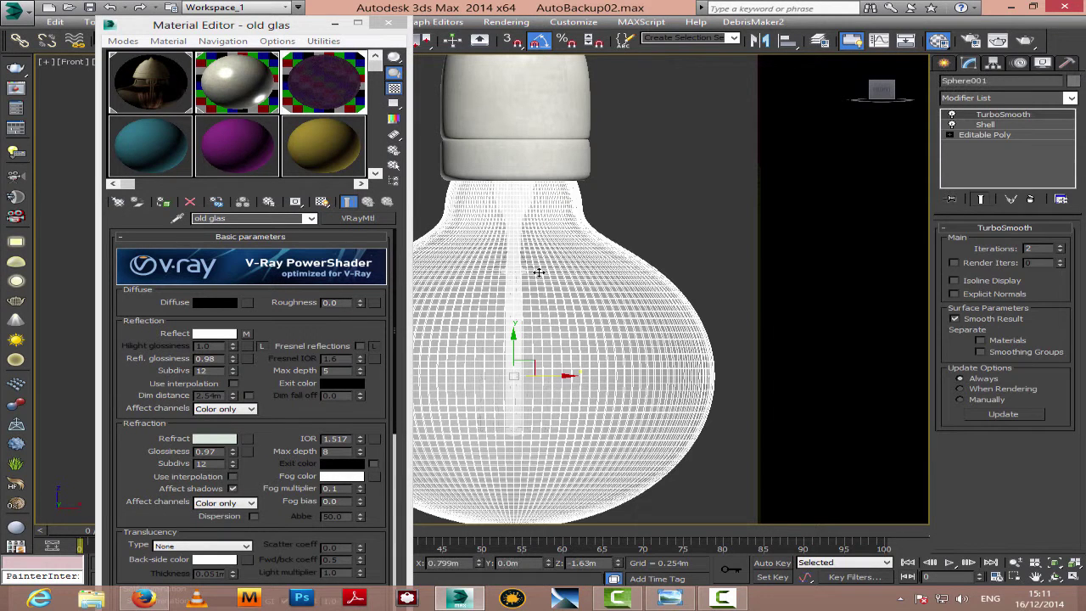
click(539, 271)
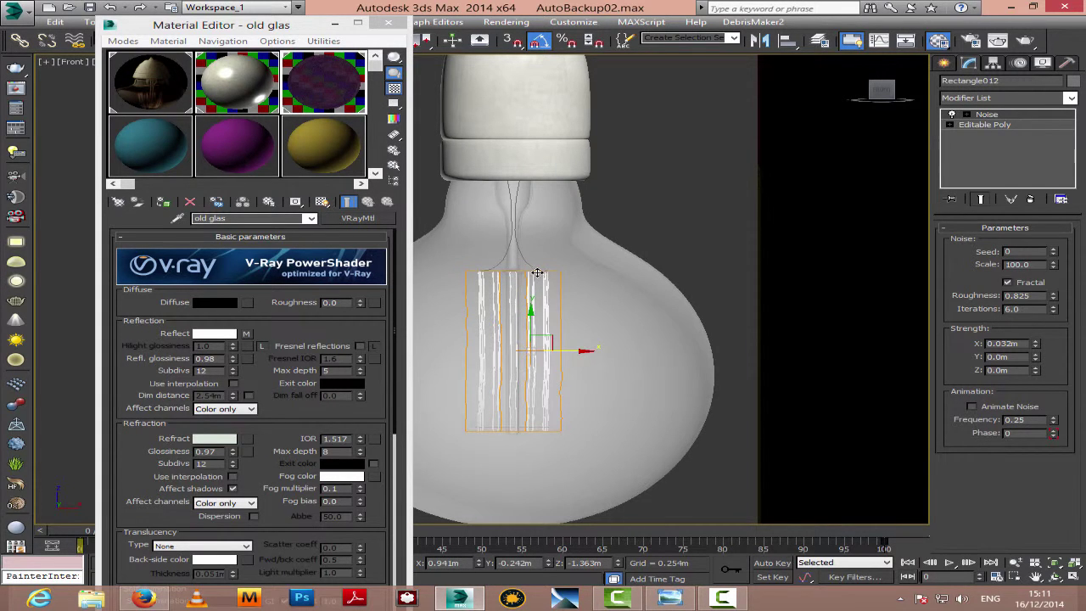
click(237, 143)
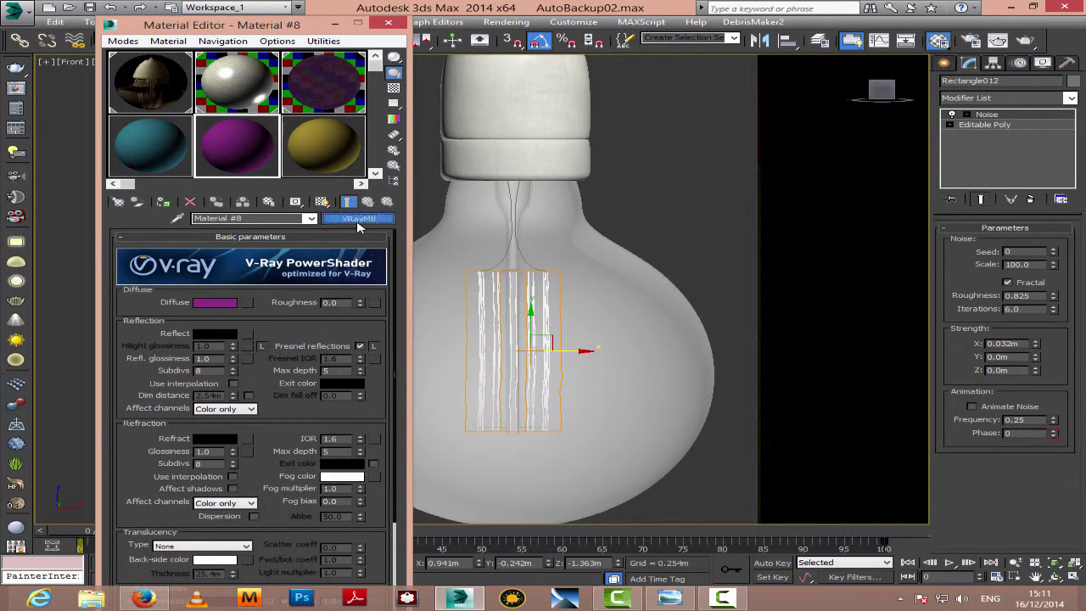
click(357, 221)
scroll(260, 448, down, 6)
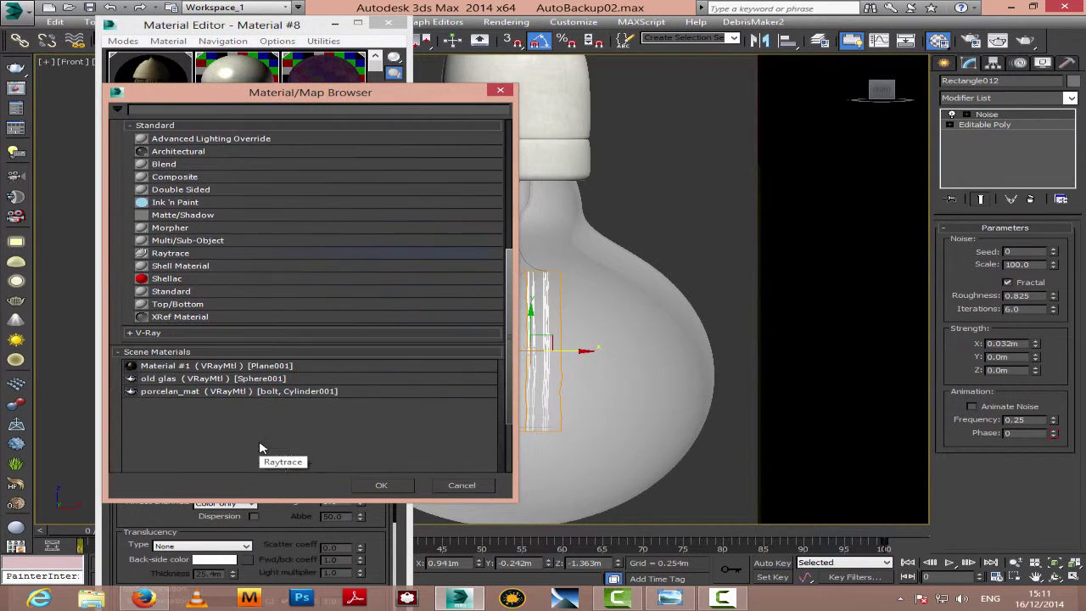
click(154, 334)
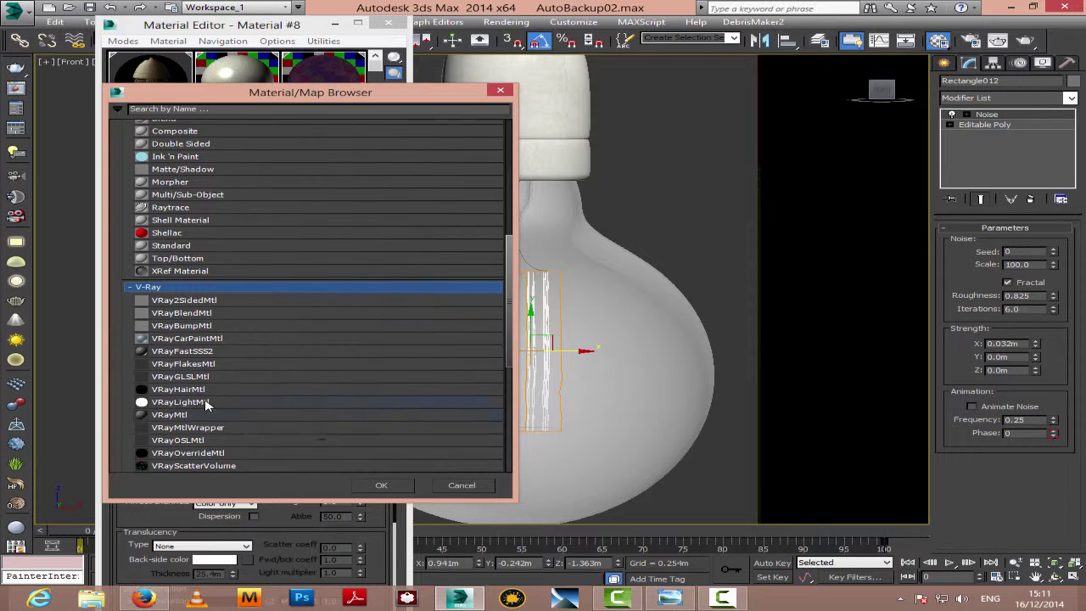
double_click(179, 402)
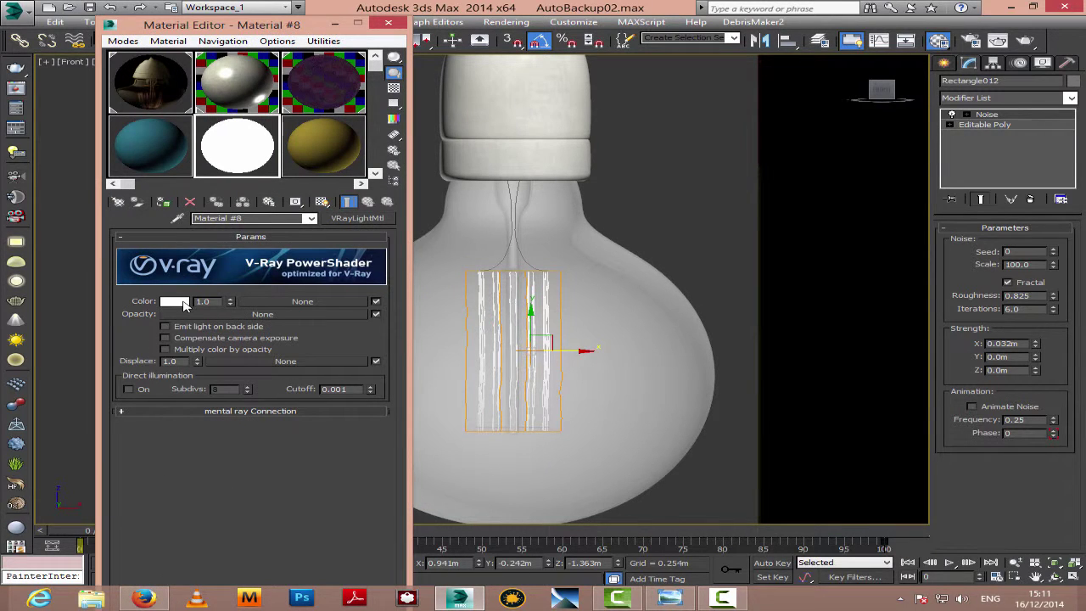
Step: Set the light colour of Material #8 to a pale yellow-green
click(178, 302)
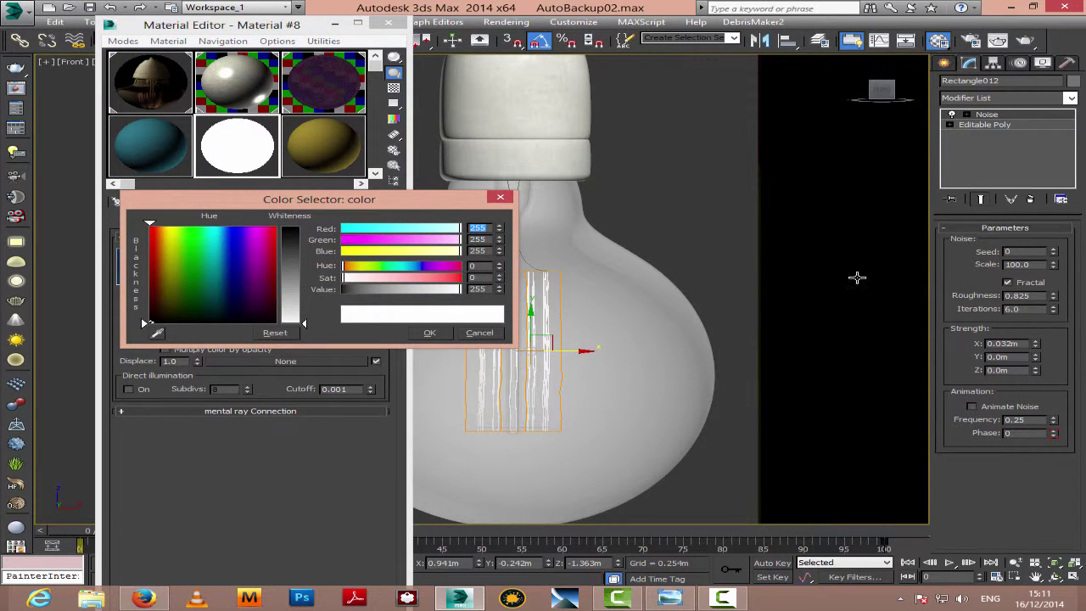
click(1030, 577)
drag(777, 347, 802, 348)
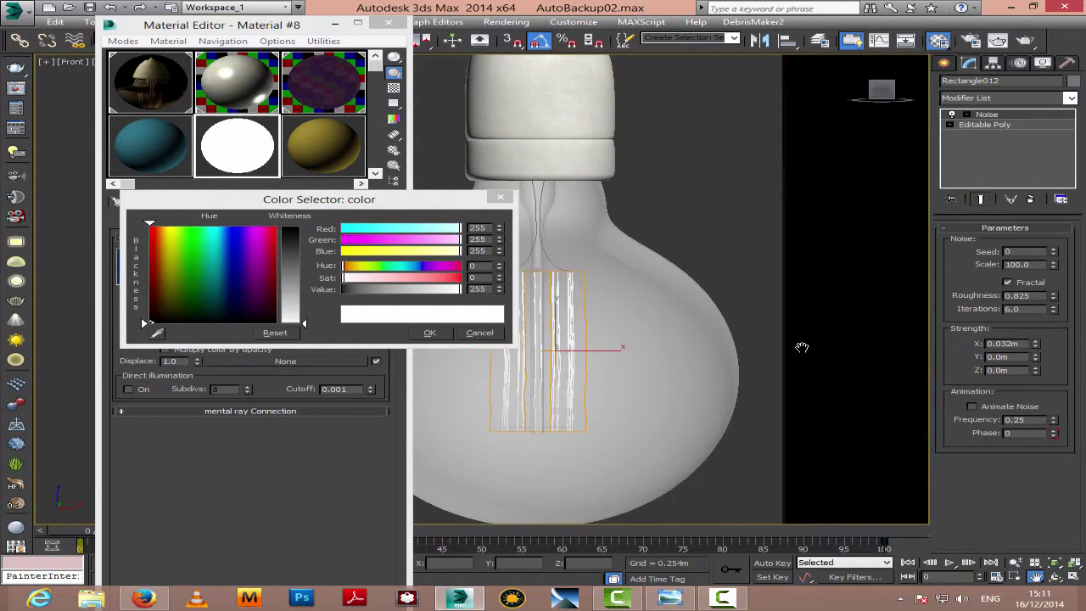
click(180, 234)
drag(304, 323, 304, 308)
click(429, 334)
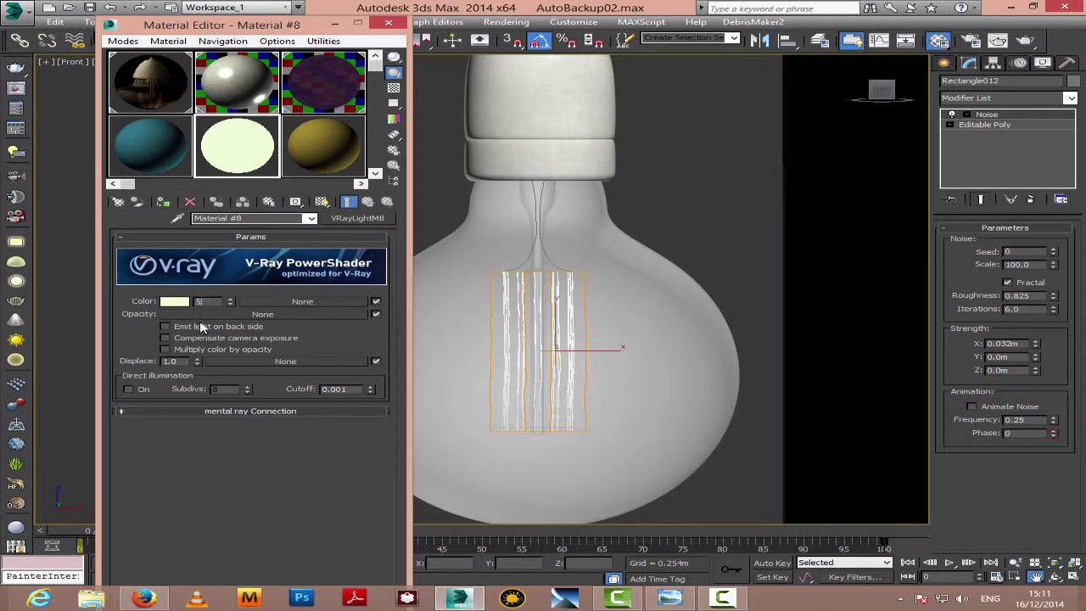
Step: Set the light multiplier of Material #8 to 5 and assign it to the filament wires, leaving nothing selected
text(5)
key(Return)
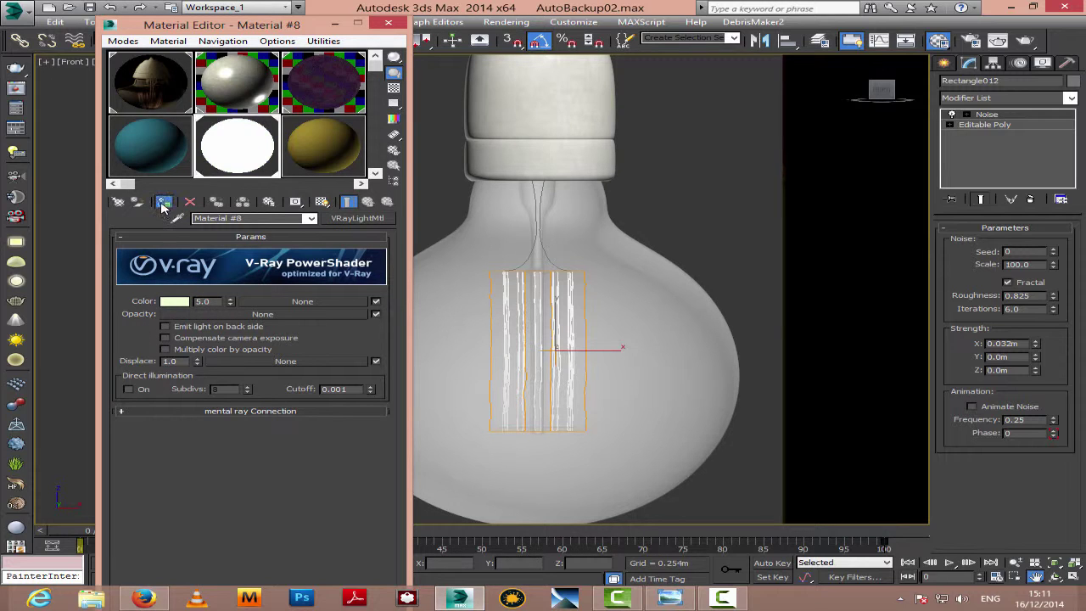
click(660, 213)
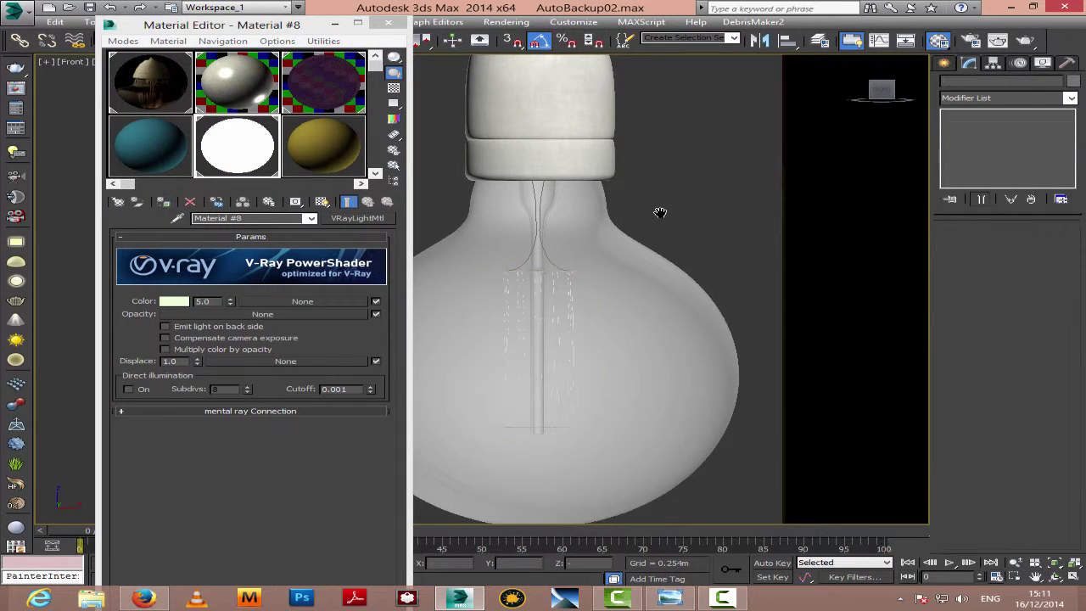
Step: Select the left curved support wire (Line004) inside the bulb's neck and assign the yellow sample material, Material #9, to it
click(547, 256)
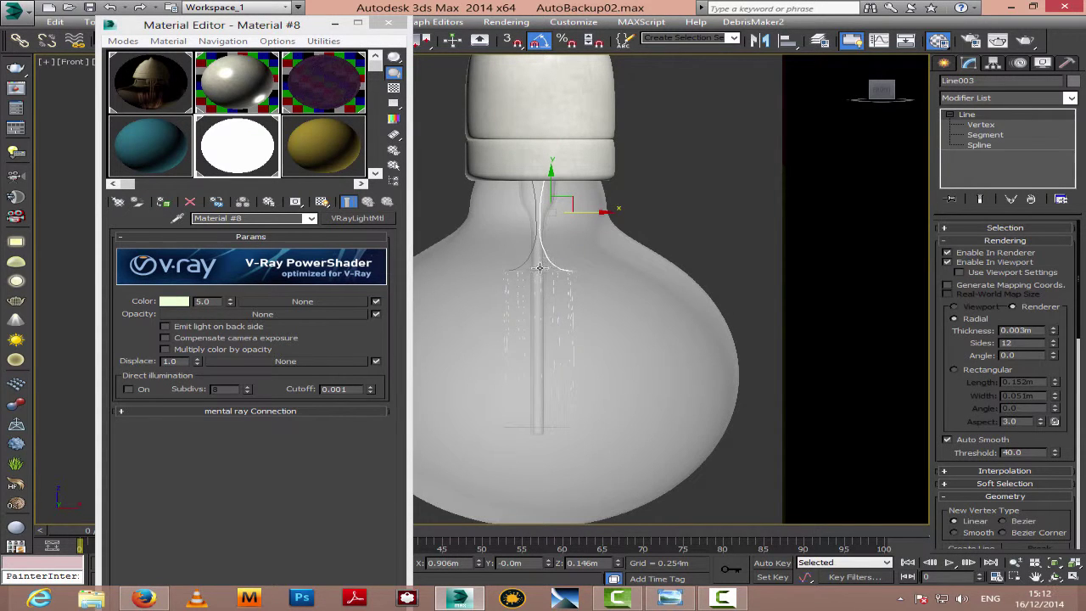
scroll(539, 270, up, 5)
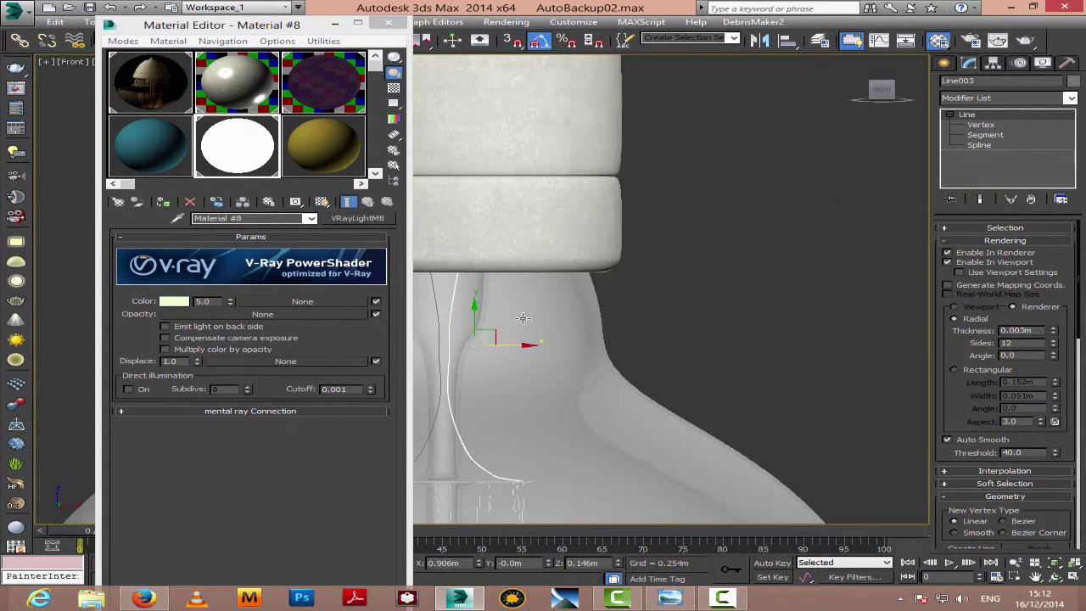
click(1036, 576)
scroll(606, 342, up, 5)
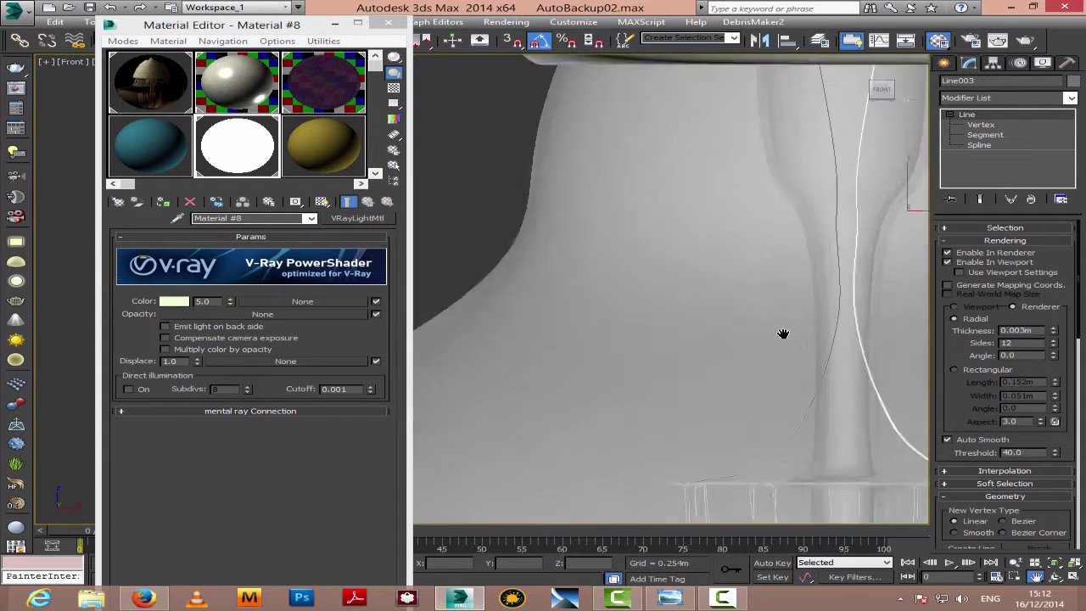
drag(782, 334, 724, 255)
scroll(724, 254, up, 8)
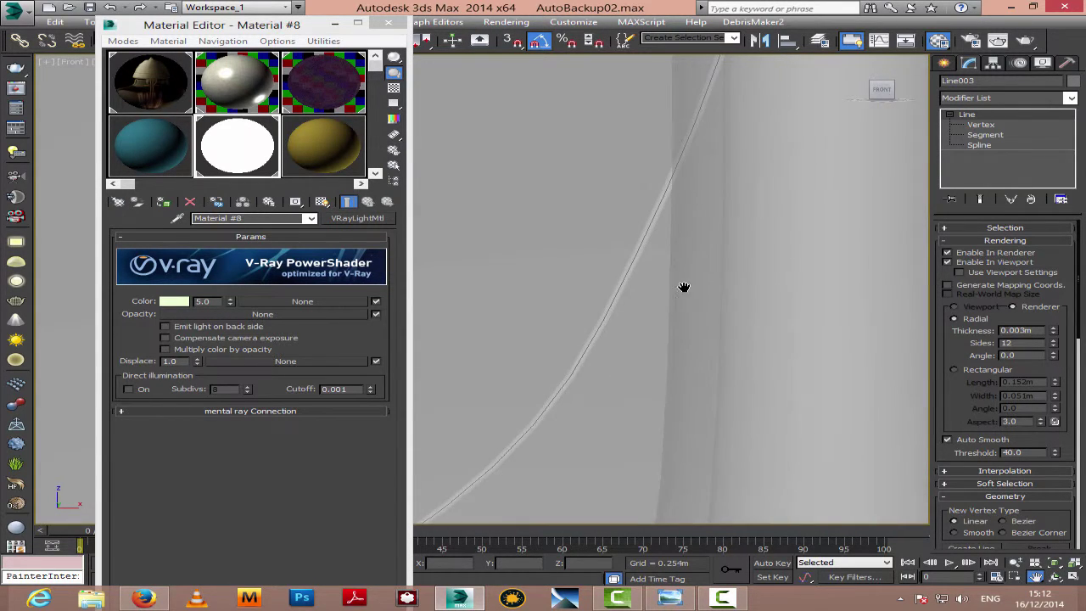
scroll(774, 296, up, 2)
right_click(633, 258)
click(630, 256)
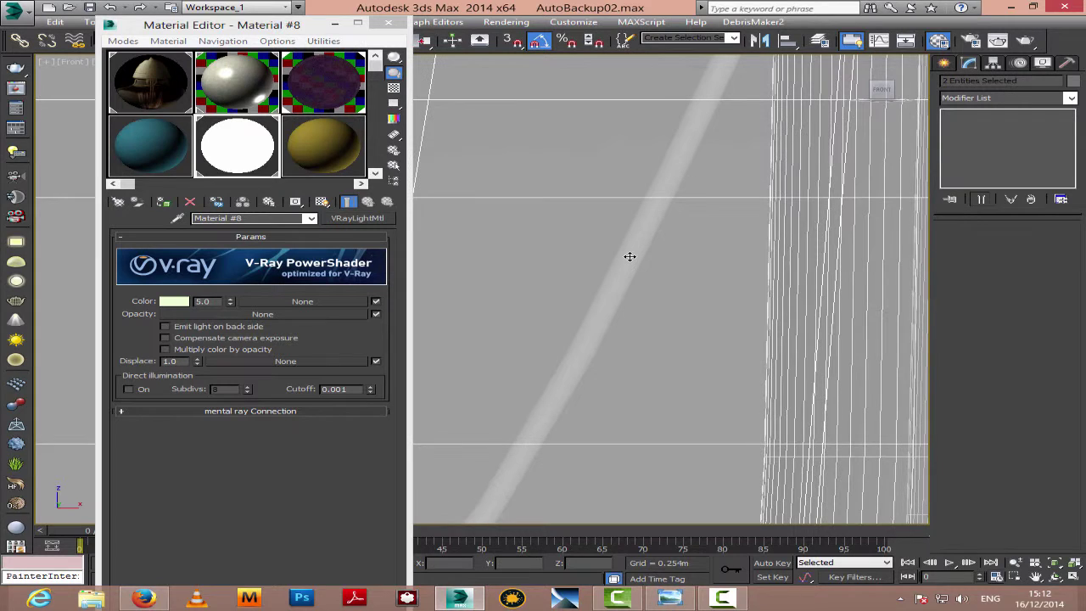
click(629, 257)
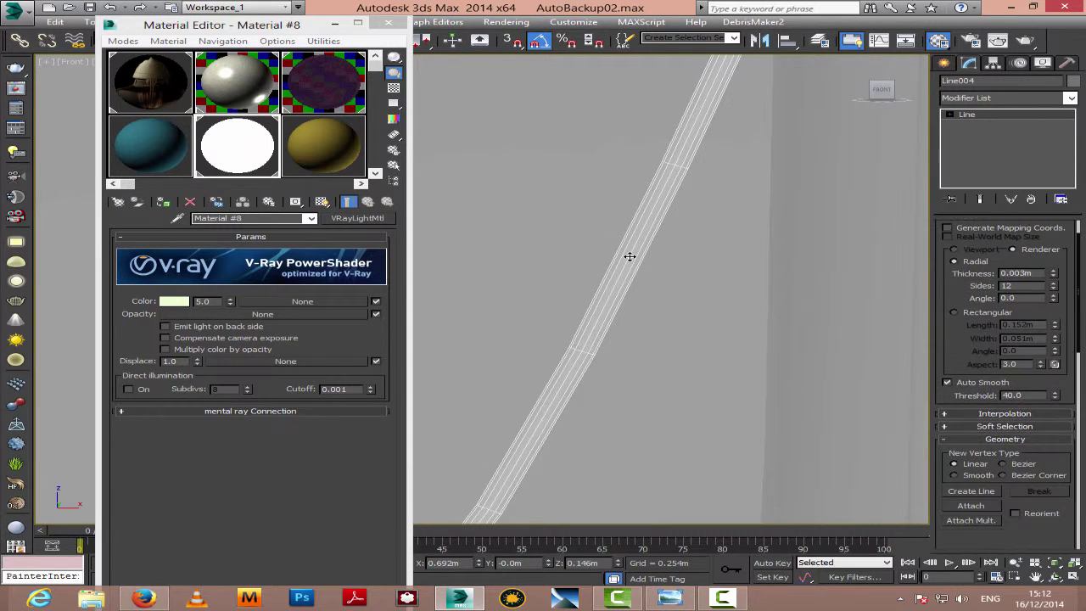
click(322, 151)
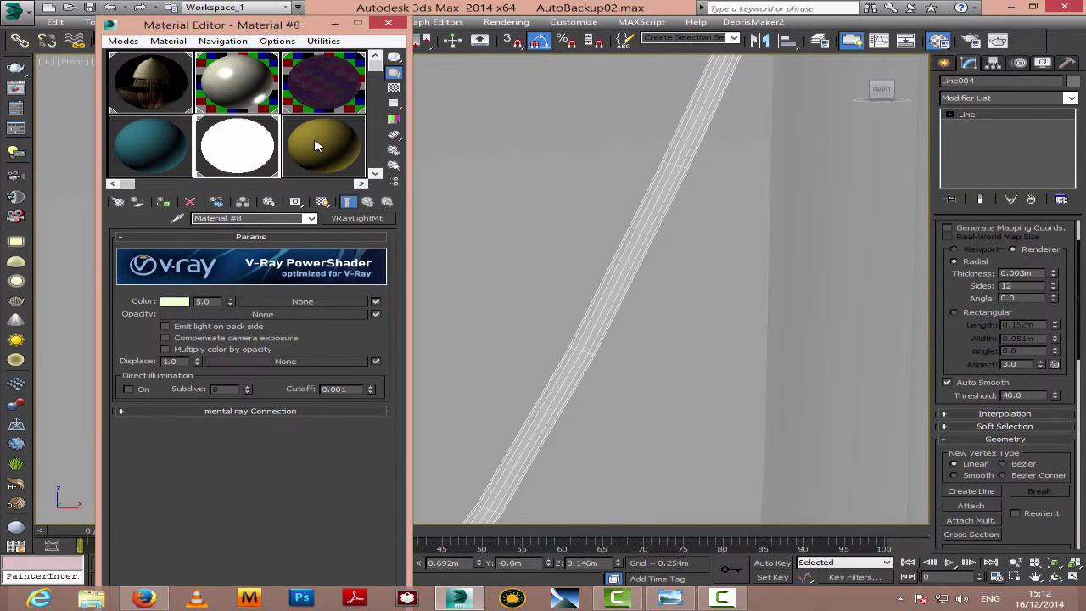
click(163, 202)
Step: Set the diffuse colour of Material #9 to a neutral grey, RGB 146, 146, 146
click(215, 302)
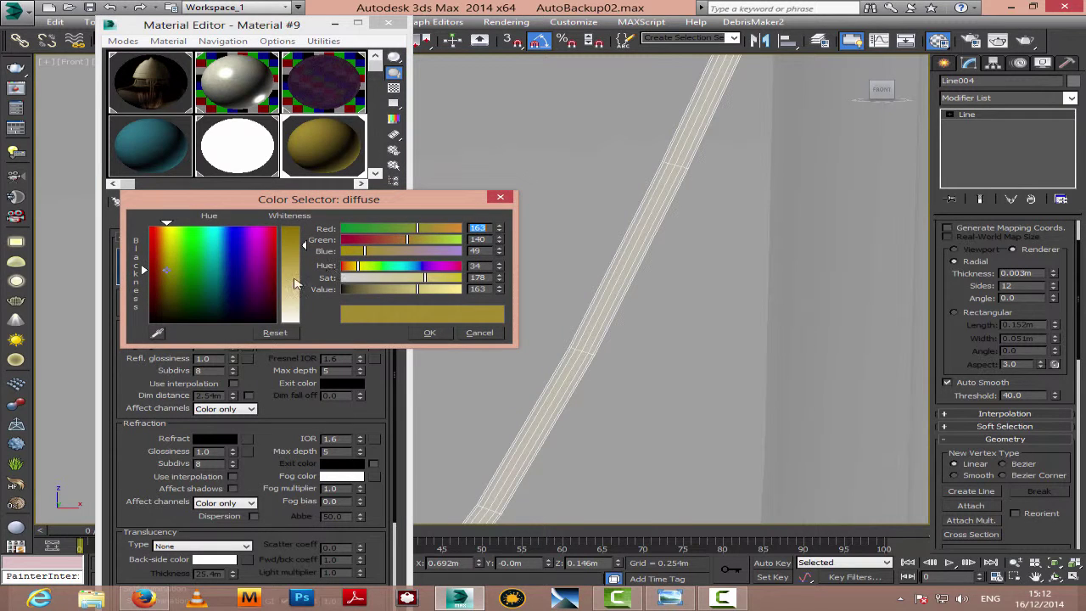
drag(223, 302, 245, 324)
drag(297, 249, 302, 281)
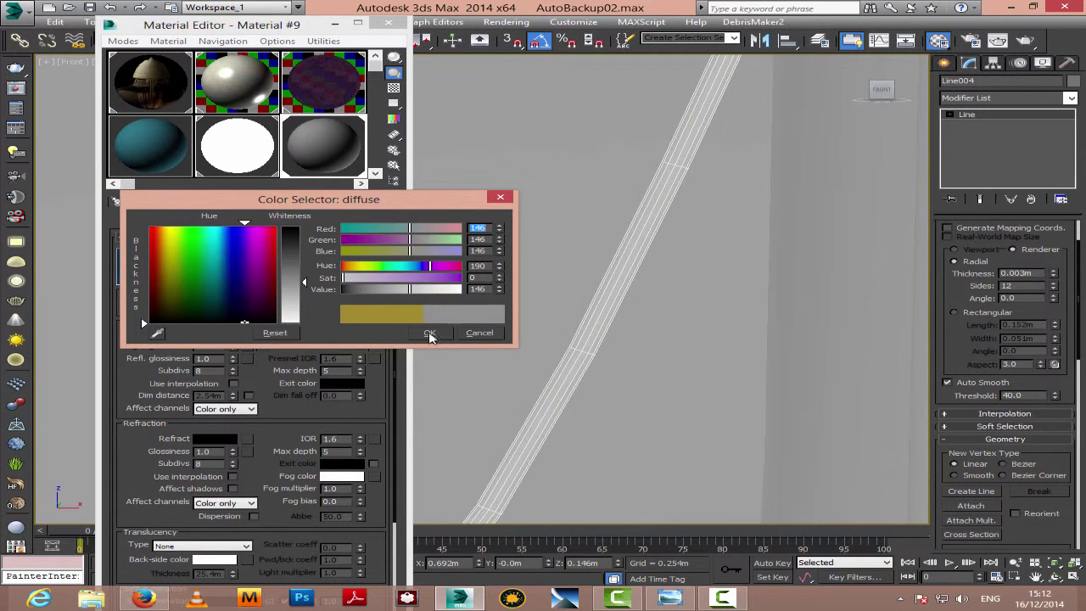
click(430, 334)
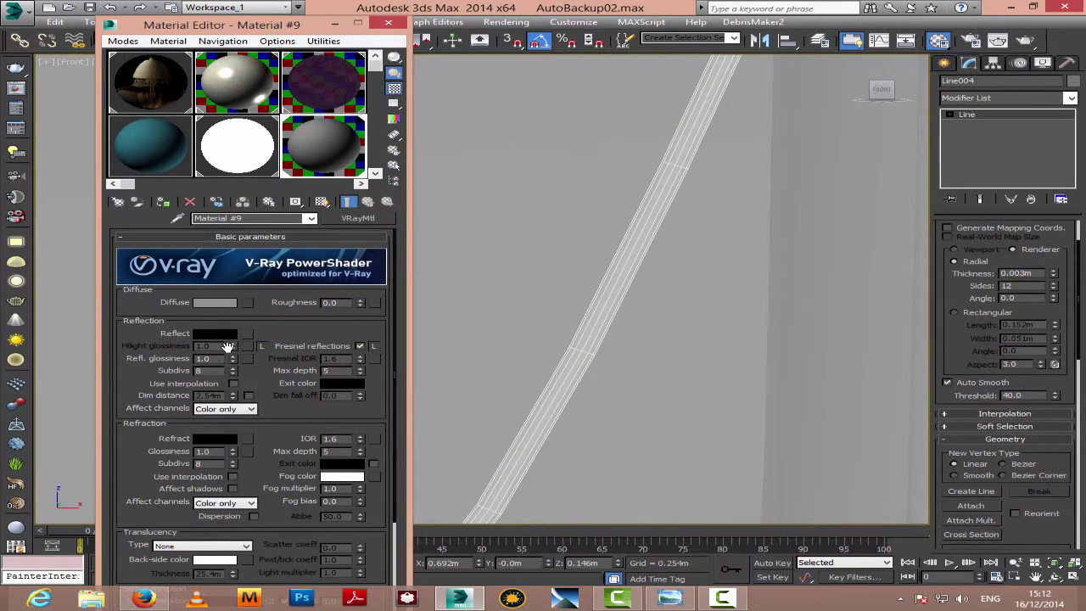
Step: Set the reflection colour of Material #9 to near-white and turn off Fresnel reflections
click(228, 336)
drag(412, 288, 443, 327)
click(430, 332)
Step: Darken the diffuse colour of Material #9 to RGB 17, 17, 17 and set its reflection glossiness to 0.65
click(208, 307)
drag(302, 270, 301, 233)
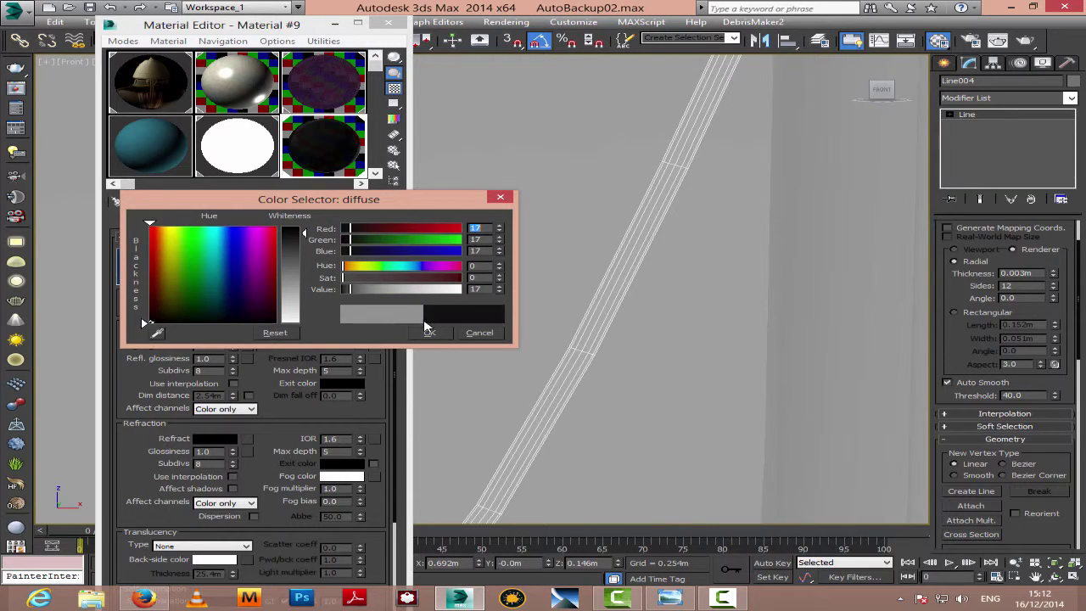
click(429, 331)
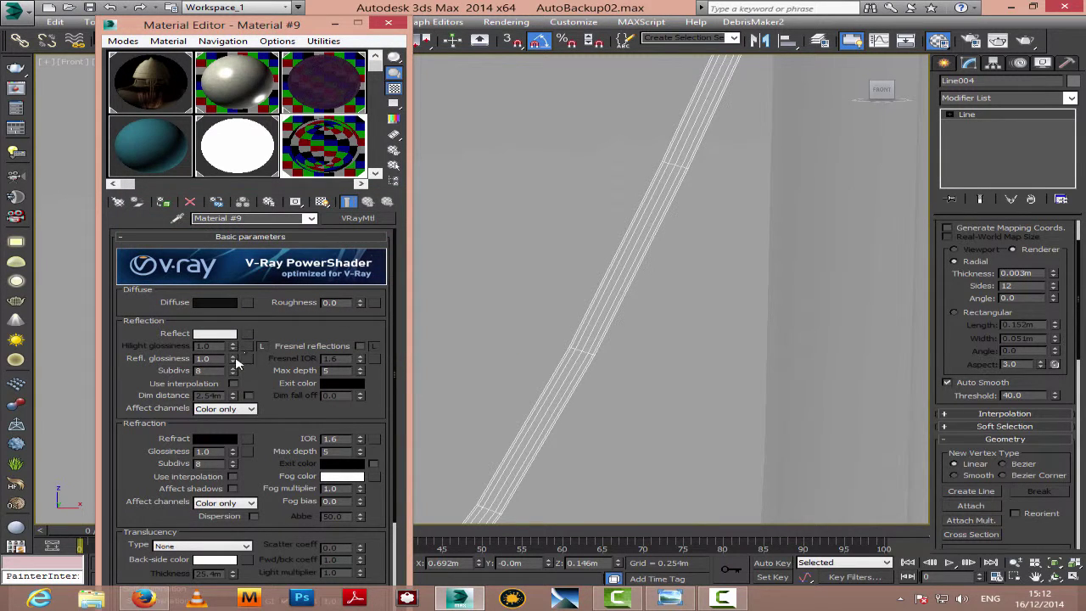
drag(234, 379, 234, 380)
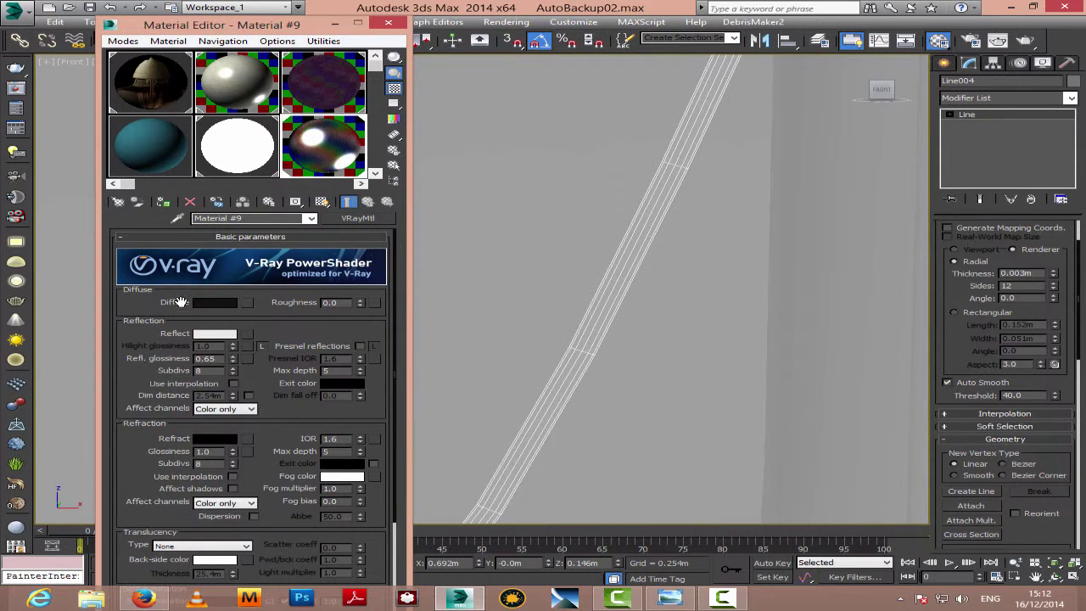
Step: Assign Material #9 to the right curved support wire (Line003) and close the Material Editor
click(1036, 577)
drag(839, 436, 696, 257)
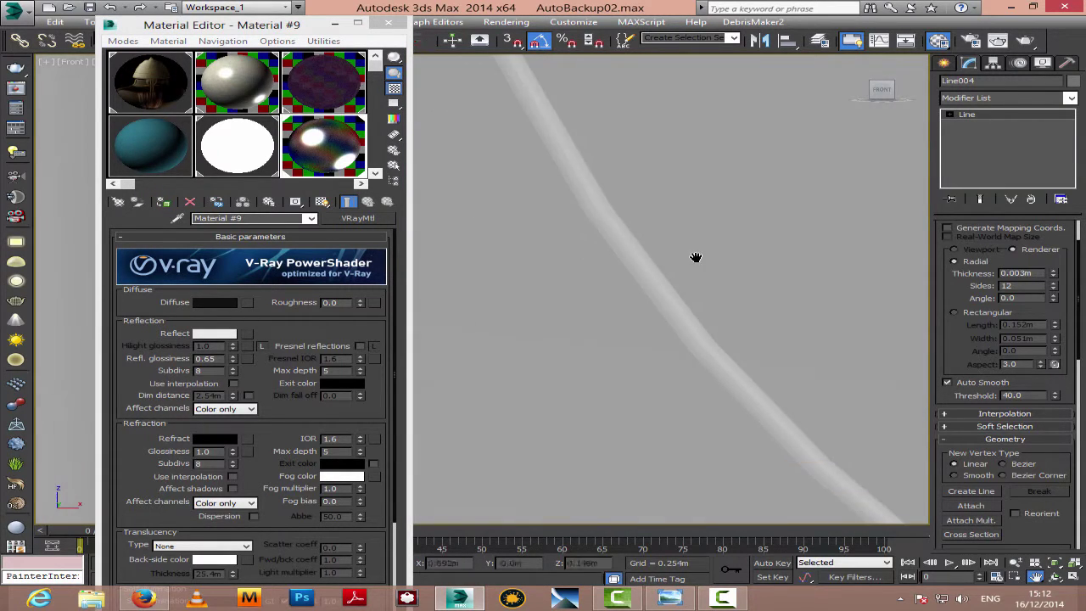
right_click(696, 258)
click(653, 271)
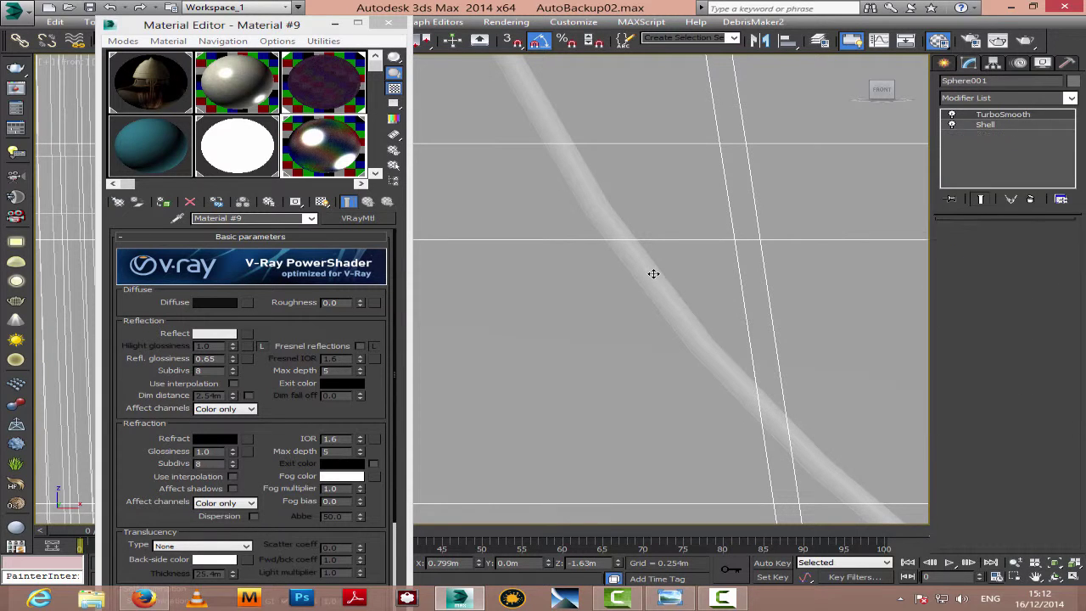
click(646, 274)
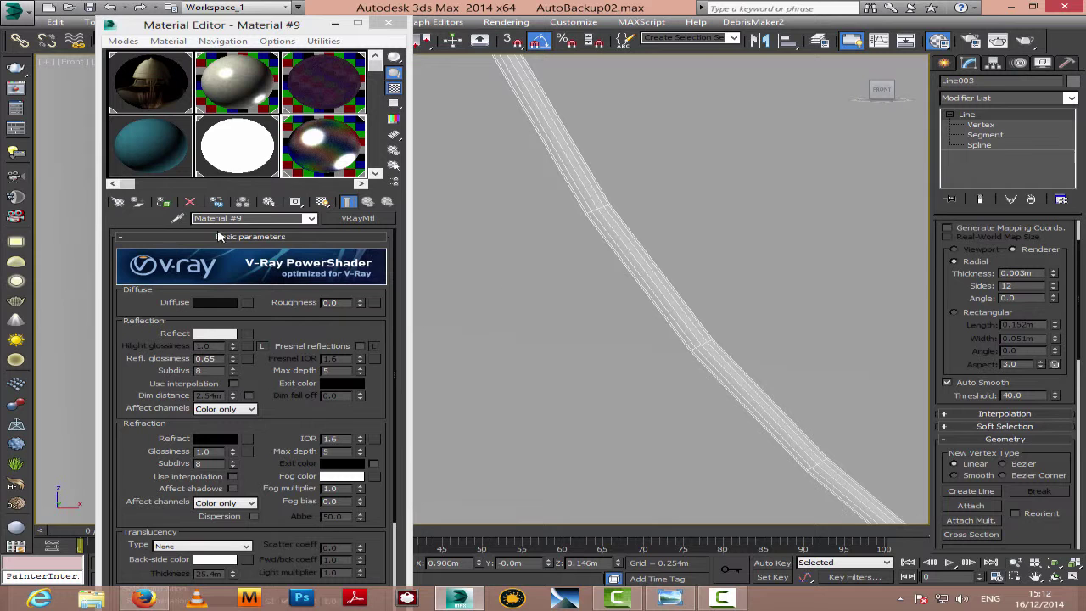
click(388, 23)
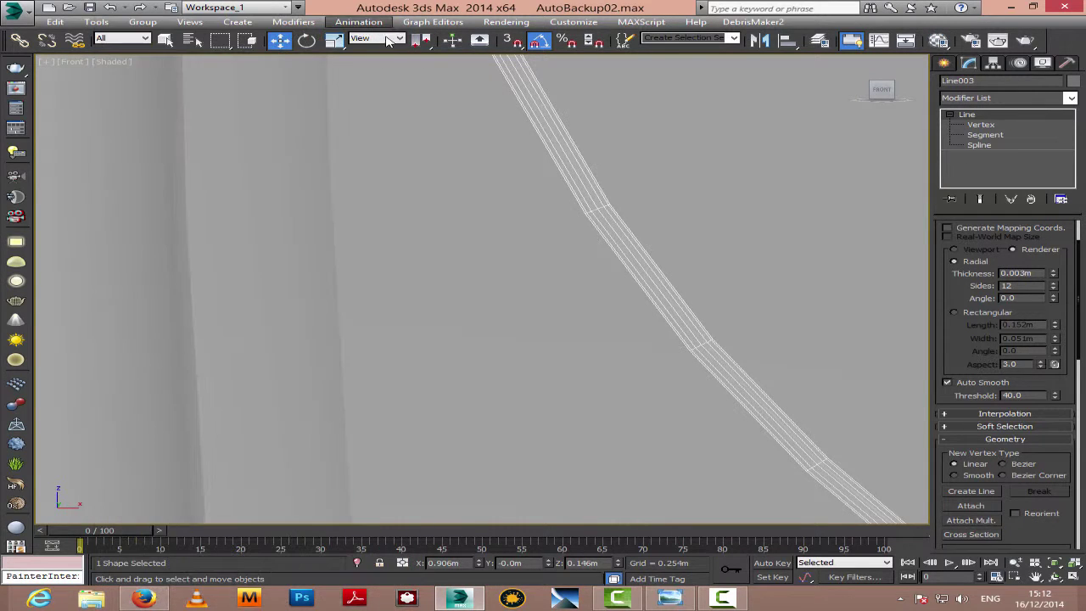
Step: Hide the glass bulb (Sphere001) to expose the filament assembly
click(721, 247)
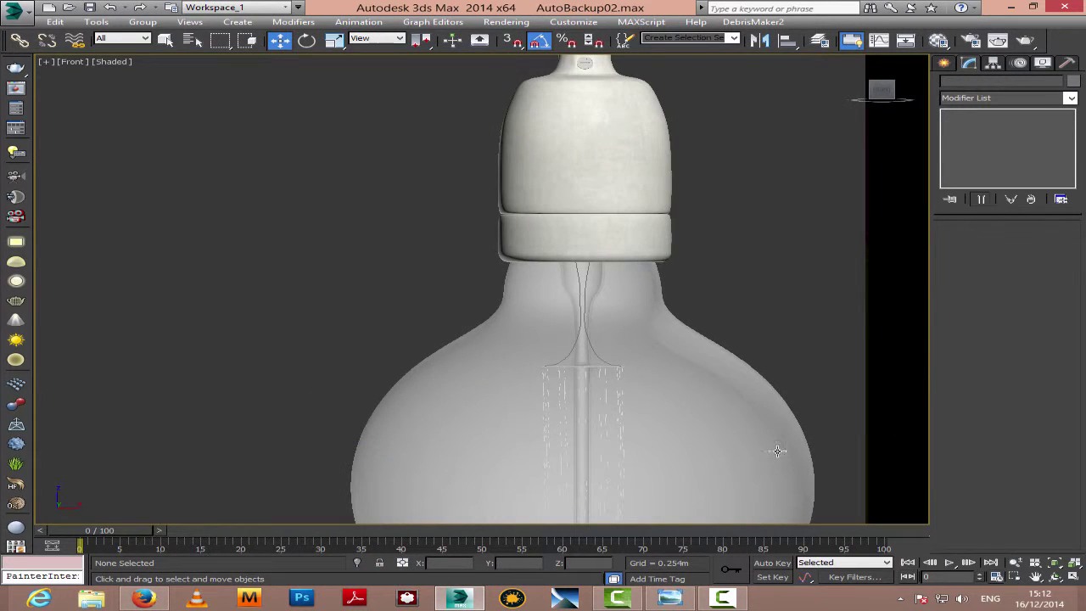
scroll(611, 323, down, 3)
click(650, 211)
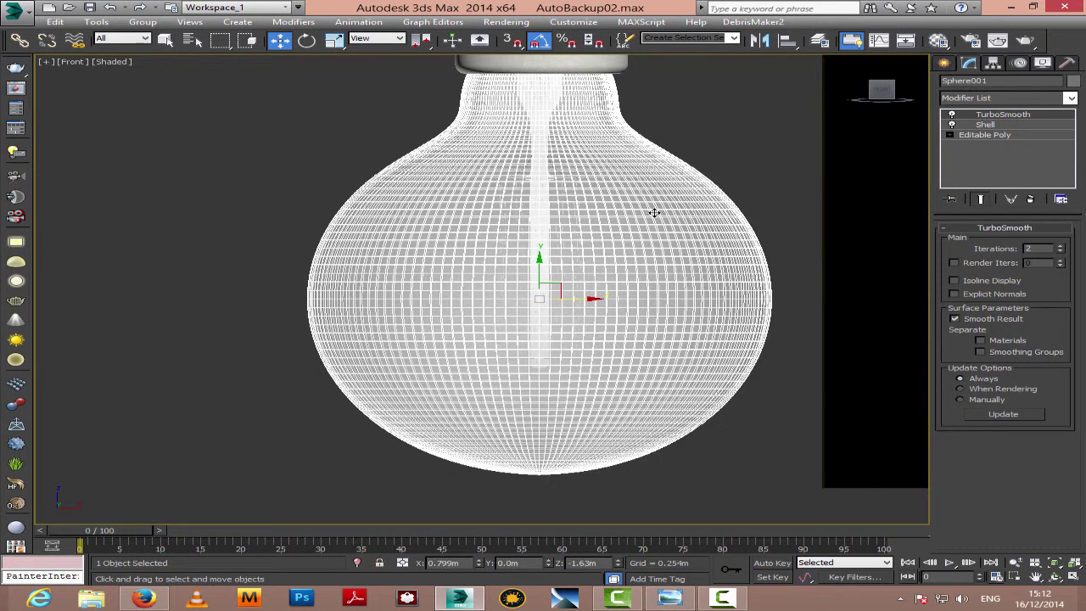
right_click(654, 210)
click(683, 173)
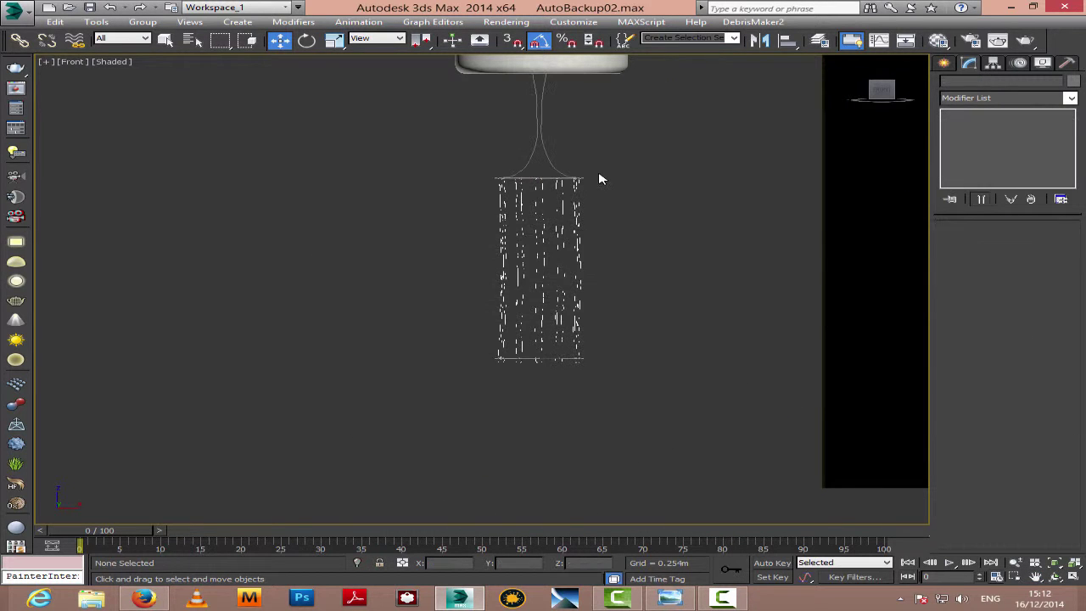
Step: Select the upper and lower filament holder rings and assign Material #9 to both
click(553, 179)
scroll(574, 356, up, 3)
ctrl+click(574, 360)
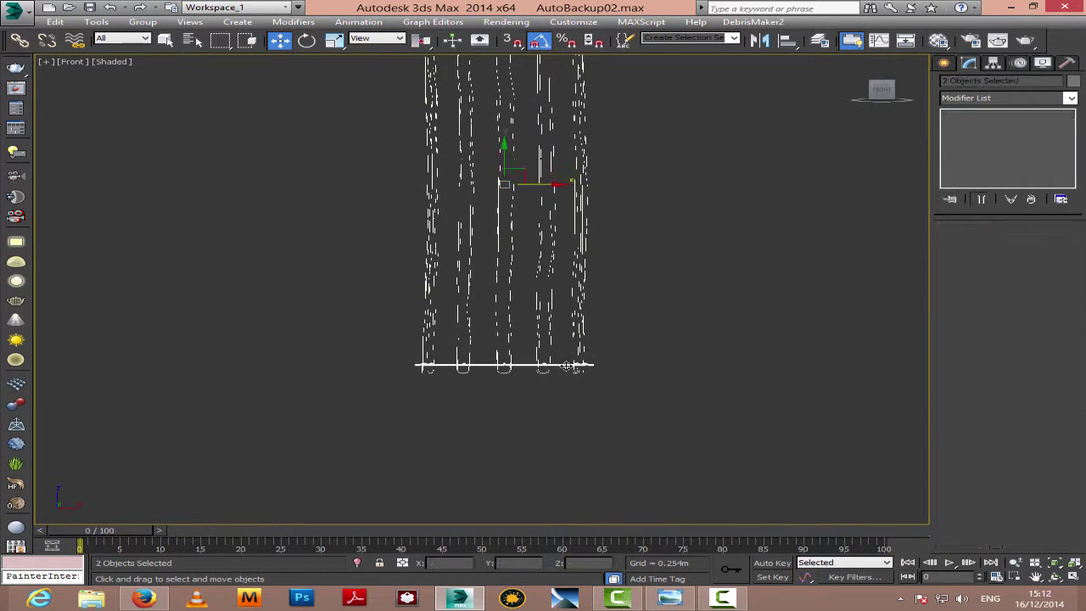
click(937, 40)
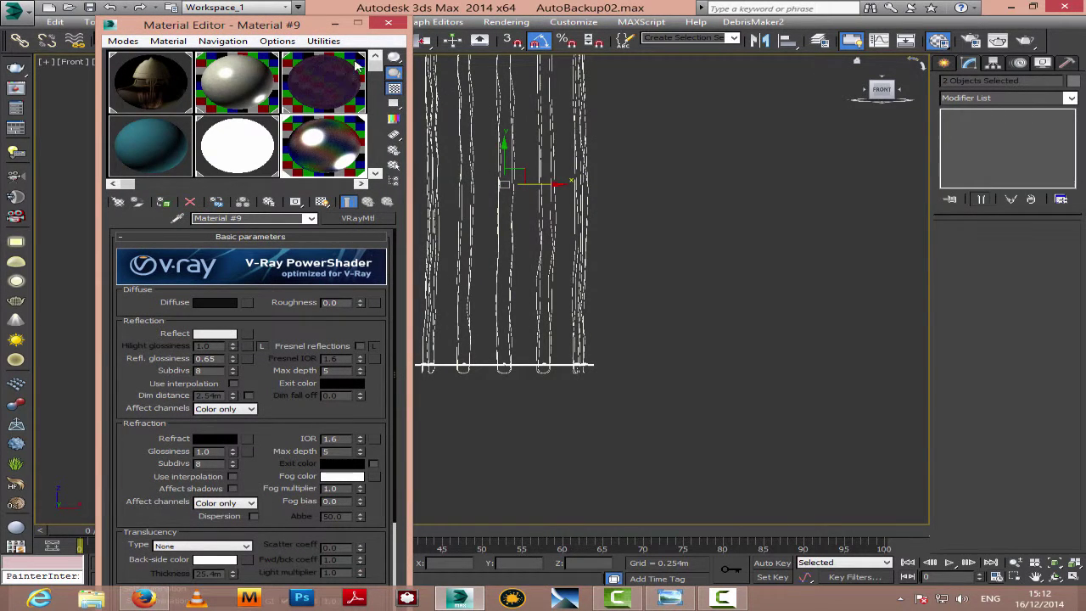
click(388, 26)
Step: Unhide all objects so the glass bulb is back in the scene
right_click(739, 247)
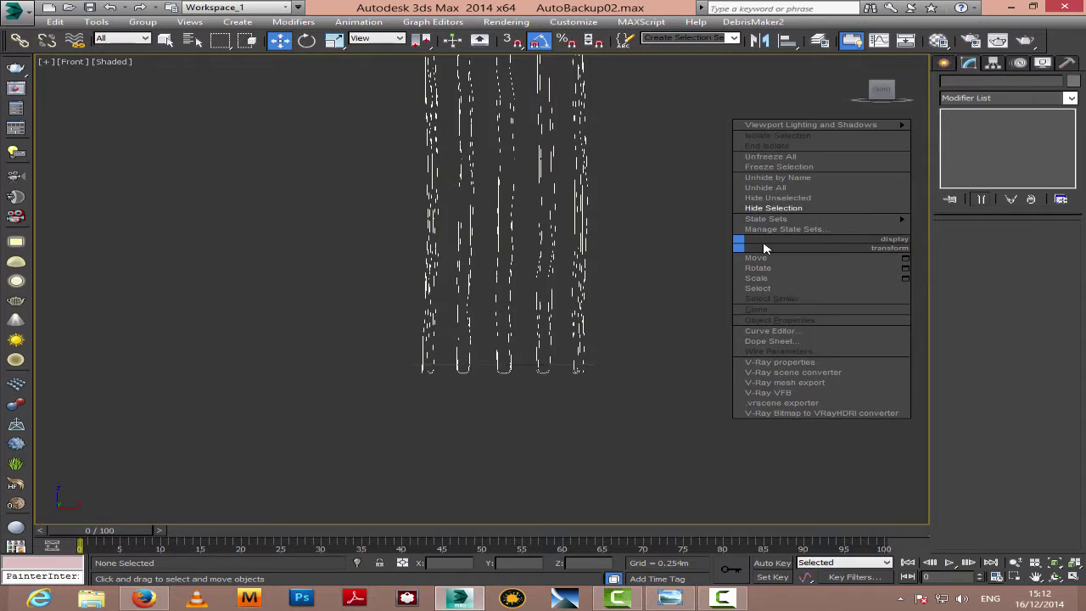
click(764, 196)
scroll(874, 497, down, 5)
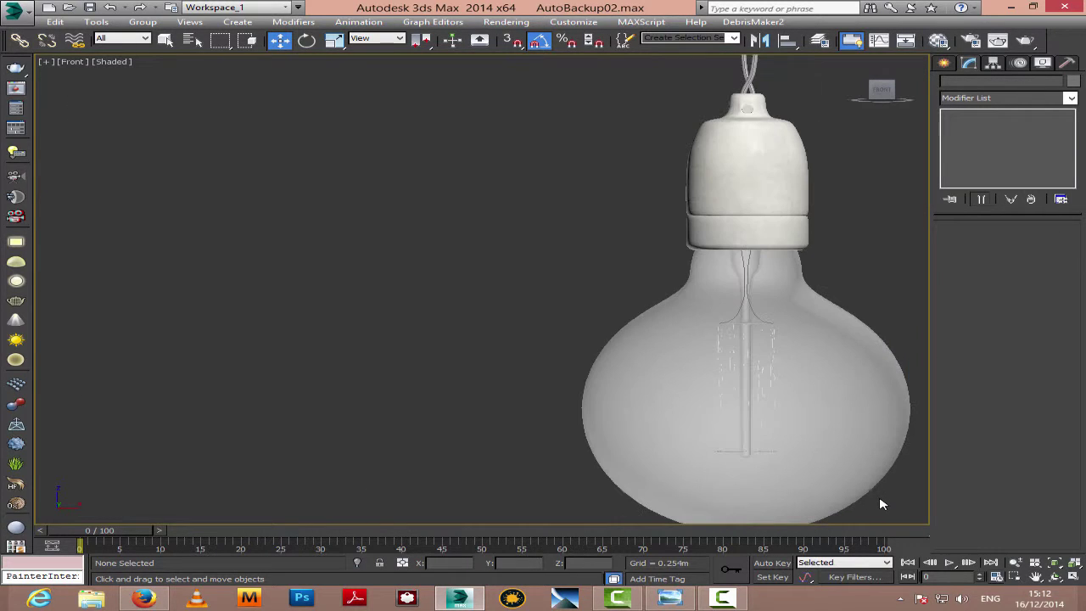
click(1036, 578)
drag(820, 441, 536, 420)
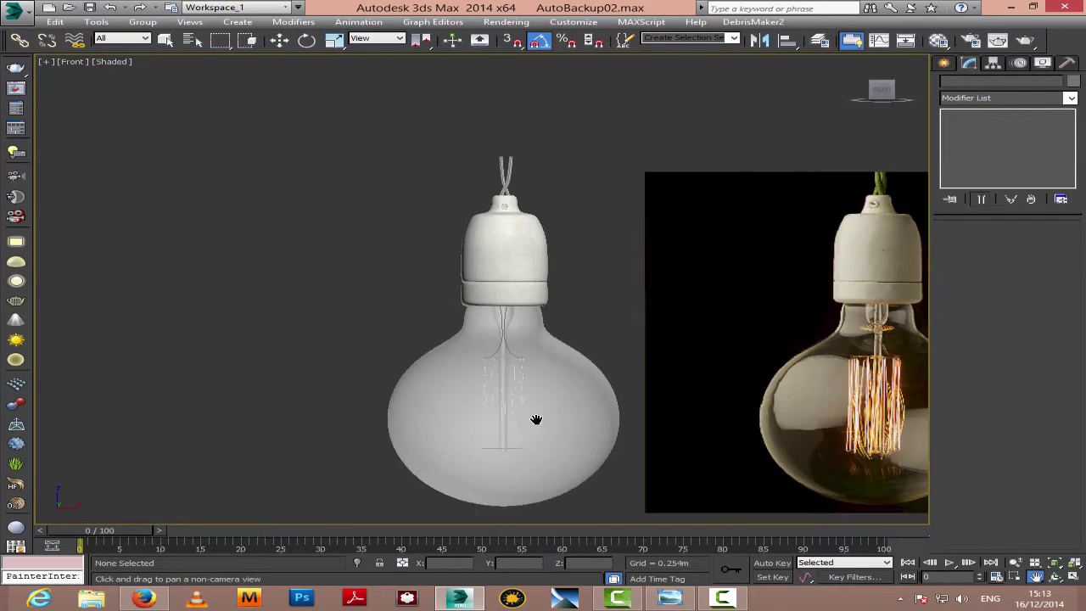
scroll(526, 385, up, 3)
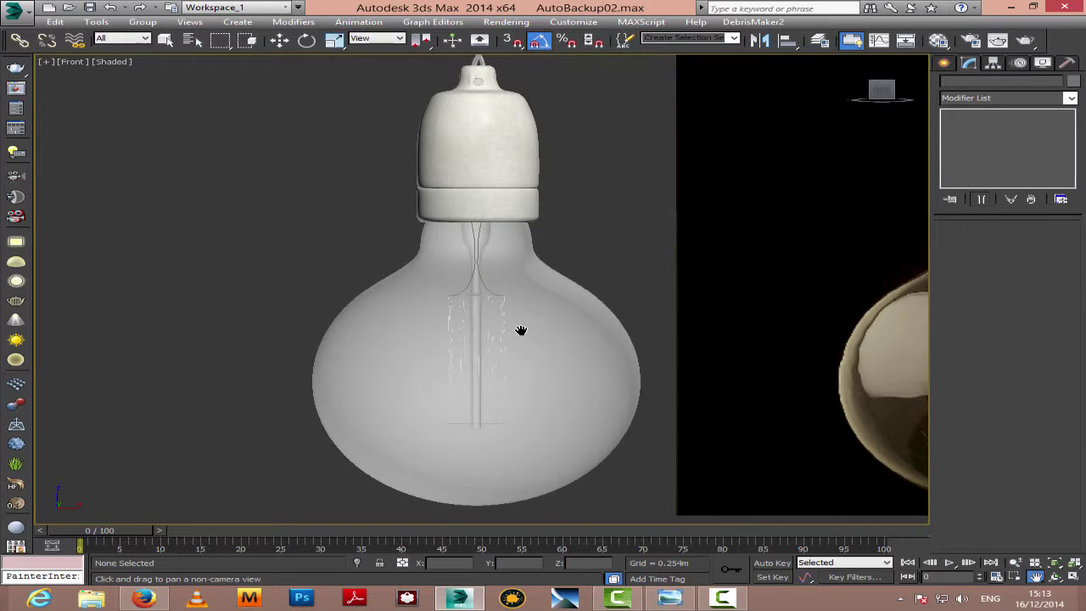
drag(521, 330, 526, 329)
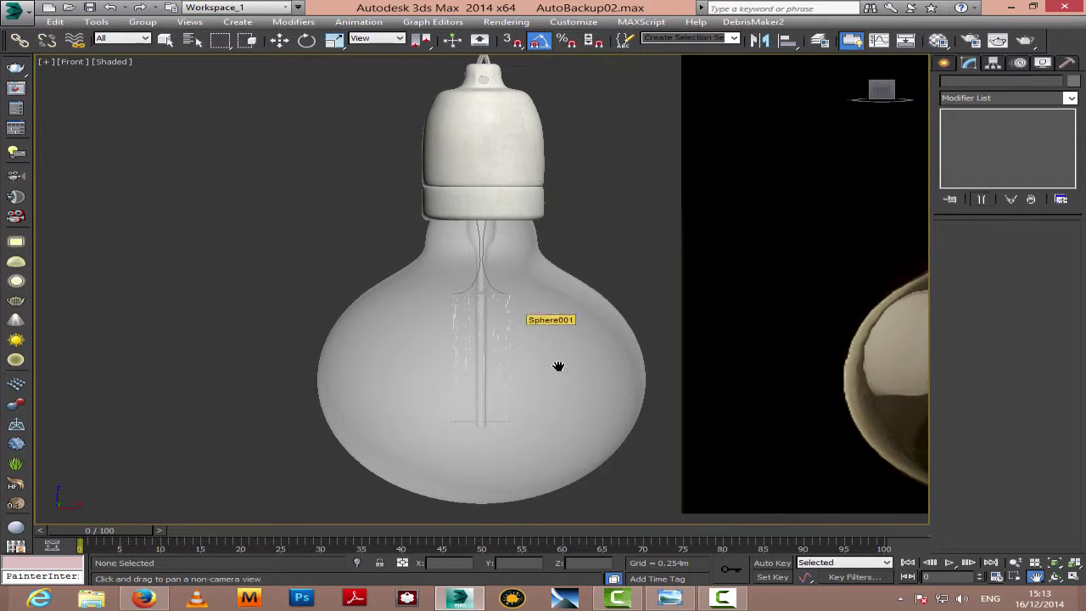
click(731, 600)
click(731, 600)
key(F9)
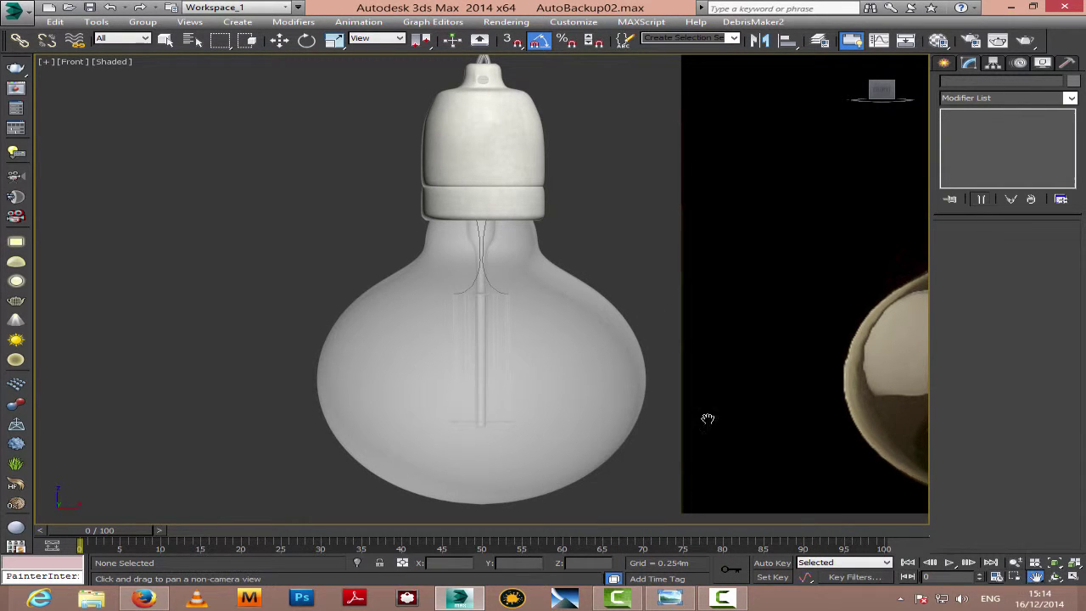
Step: Select the two crossed cables above the porcelain socket
drag(485, 273, 492, 403)
scroll(500, 322, up, 6)
drag(514, 97, 518, 230)
drag(509, 77, 504, 322)
right_click(516, 277)
drag(637, 273, 636, 273)
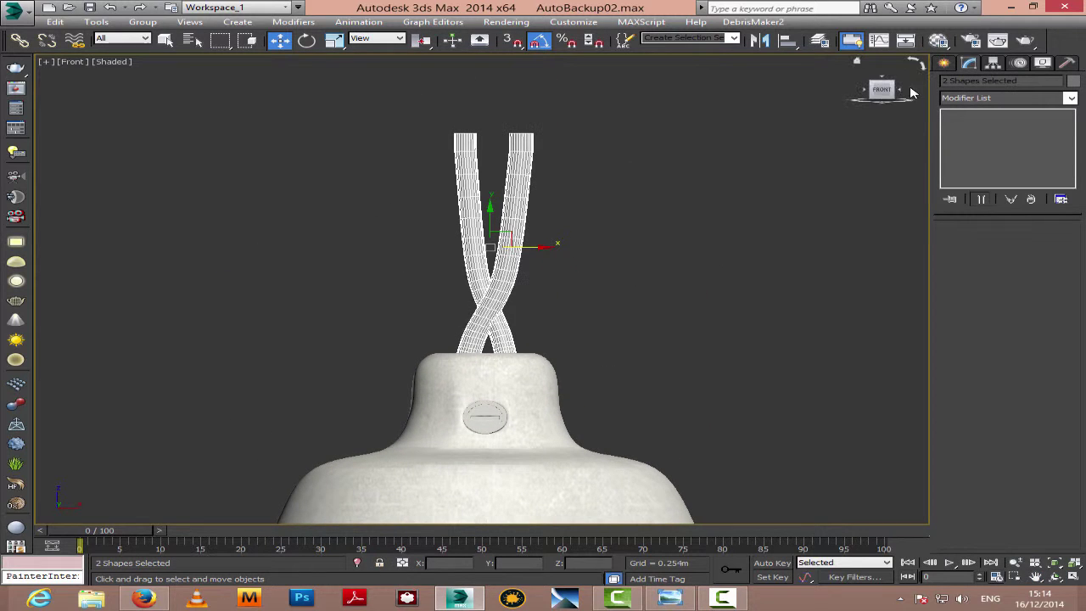
Step: Reopen the Material Editor and rename the unused turquoise material, Material #4, as "wire texture"
click(938, 40)
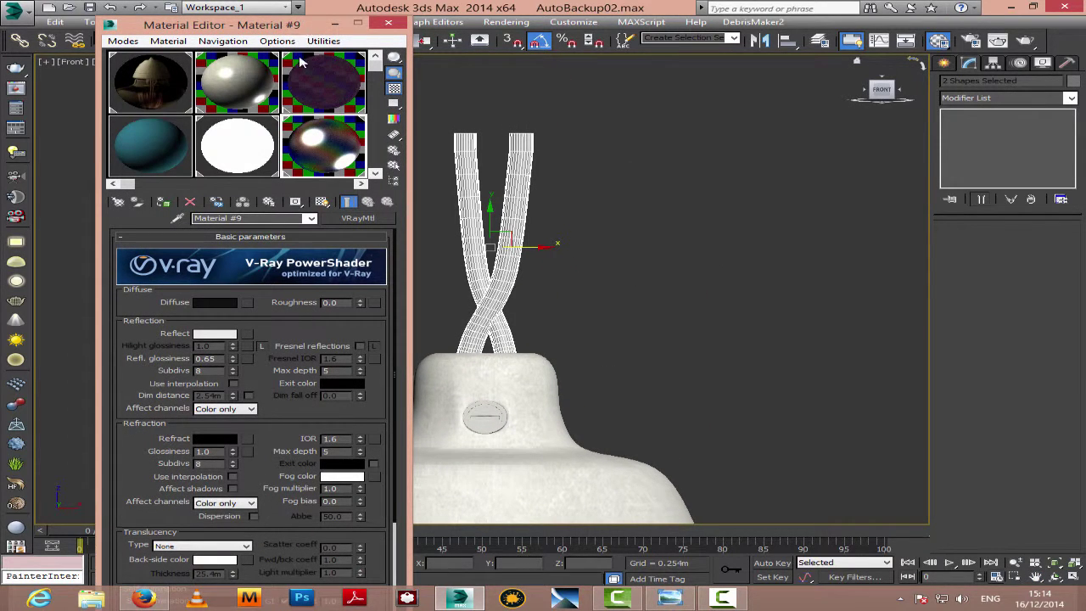
drag(316, 26, 301, 26)
click(348, 183)
click(287, 81)
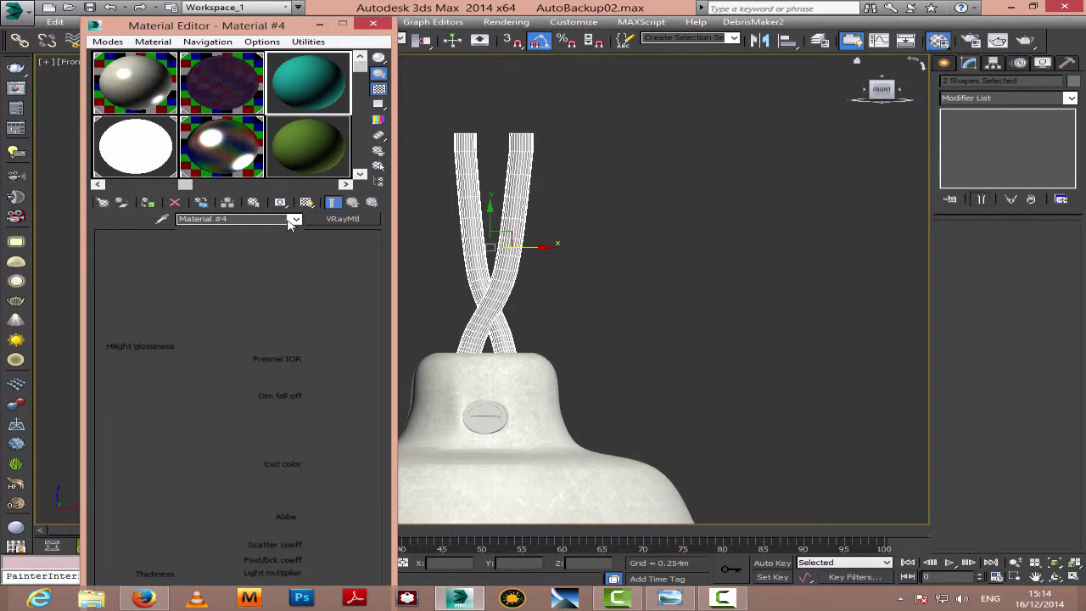
text(wi)
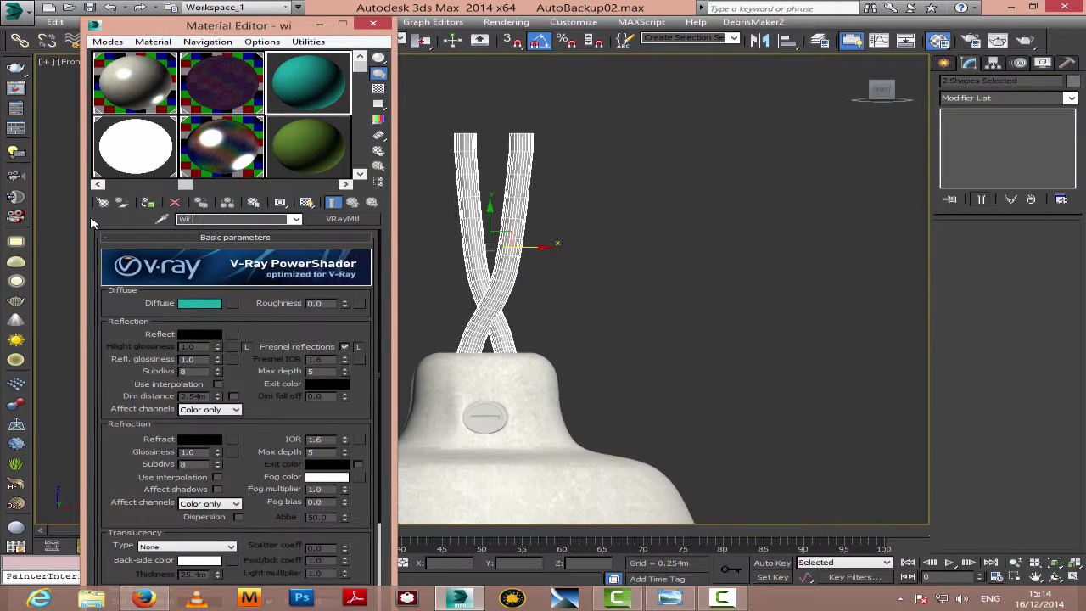
text(re texture)
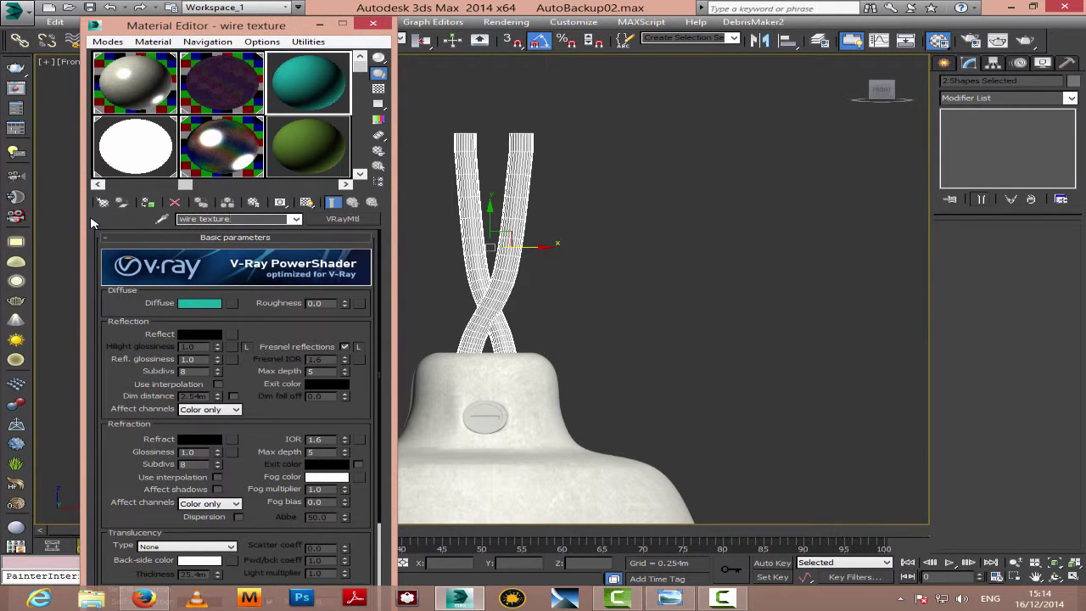
Step: Set the diffuse colour of wire texture to a pale green, RGB 181, 201, 153
click(226, 305)
mouse_move(244, 274)
mouse_down()
mouse_move(193, 258)
mouse_move(212, 271)
mouse_move(151, 224)
mouse_move(179, 277)
mouse_up()
click(291, 276)
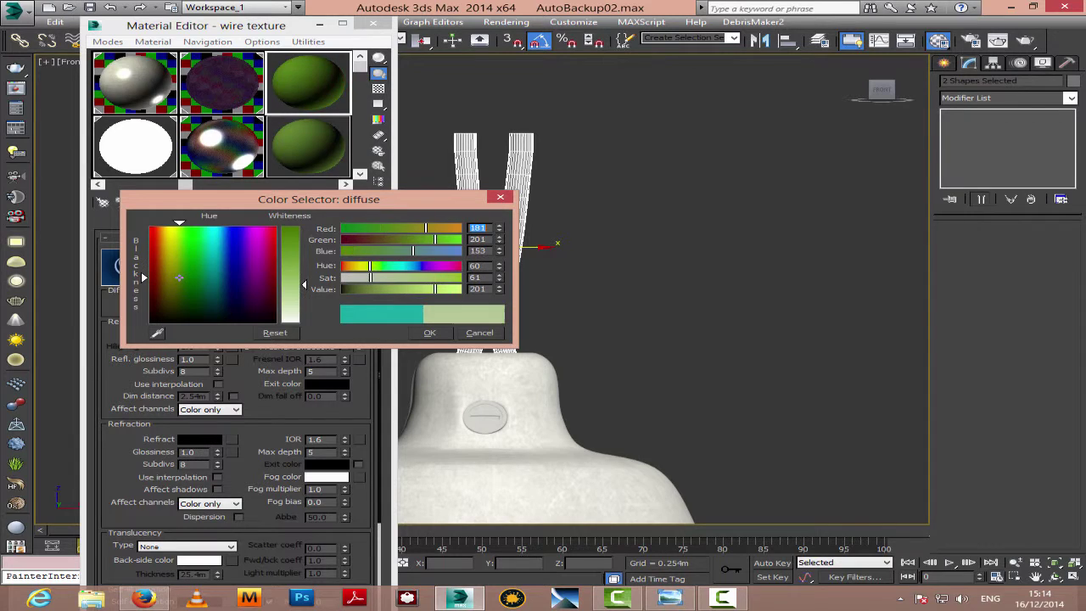
click(429, 333)
click(1041, 577)
scroll(658, 350, down, 2)
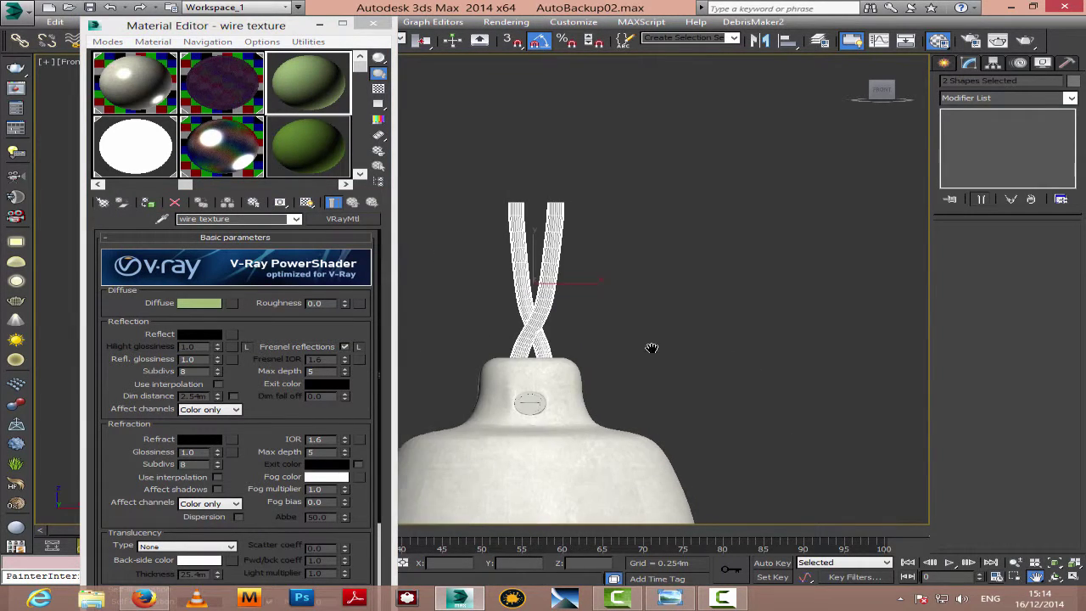
Step: Examine the reference photo beside the model, returning to the crossed cables above the porcelain socket
drag(653, 347, 505, 354)
drag(626, 303, 334, 287)
drag(587, 301, 390, 280)
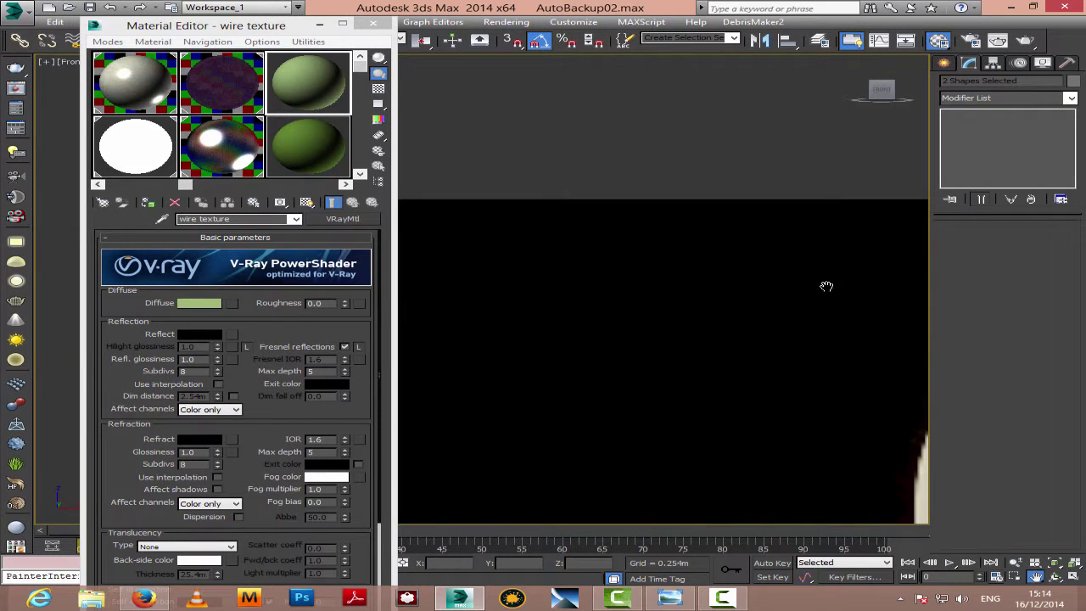
drag(847, 286, 770, 272)
scroll(770, 272, down, 4)
drag(518, 295, 843, 263)
drag(590, 265, 710, 338)
scroll(732, 349, up, 3)
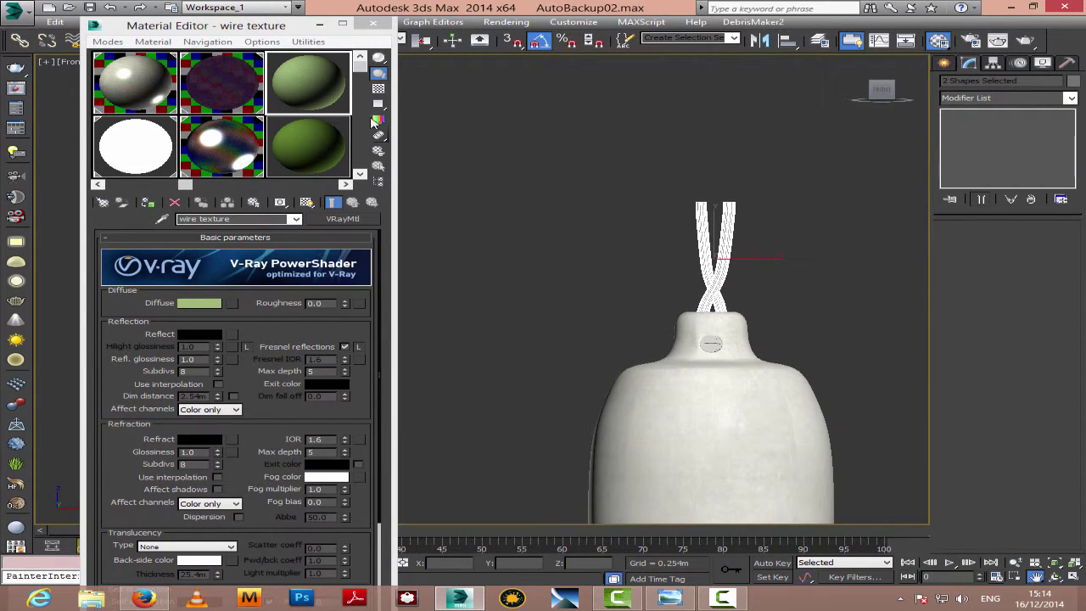
Step: Copy the pale green diffuse colour of wire texture to its reflection colour
click(204, 336)
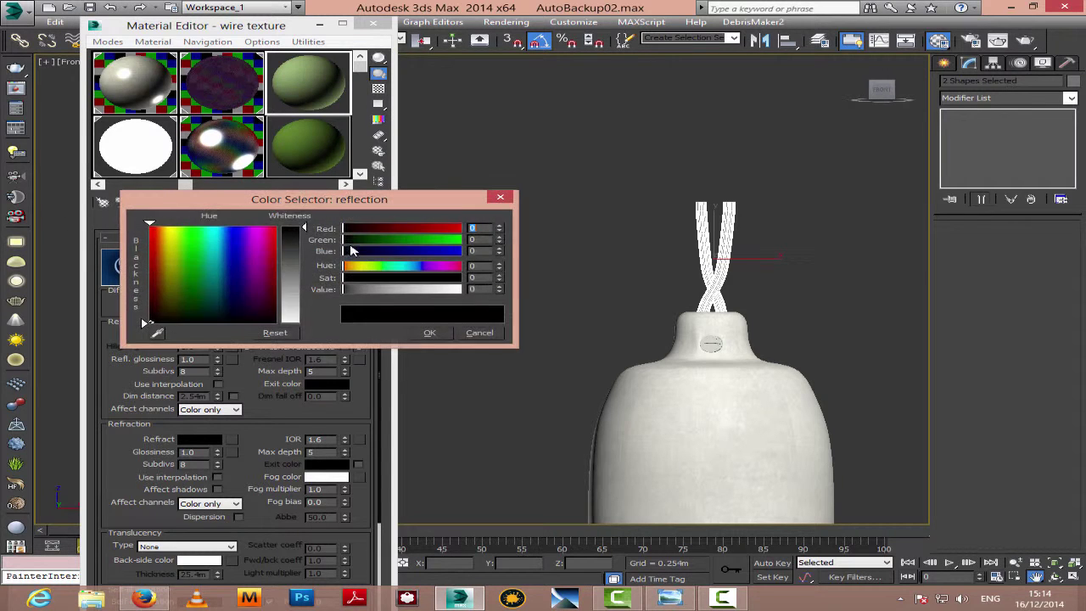
click(469, 334)
drag(186, 307, 203, 338)
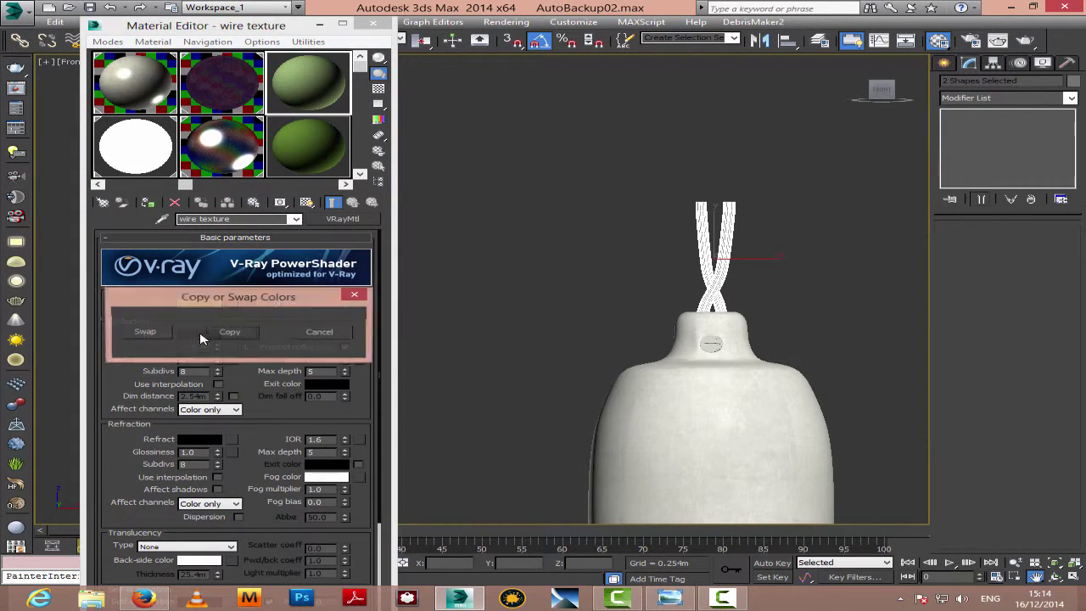
click(230, 331)
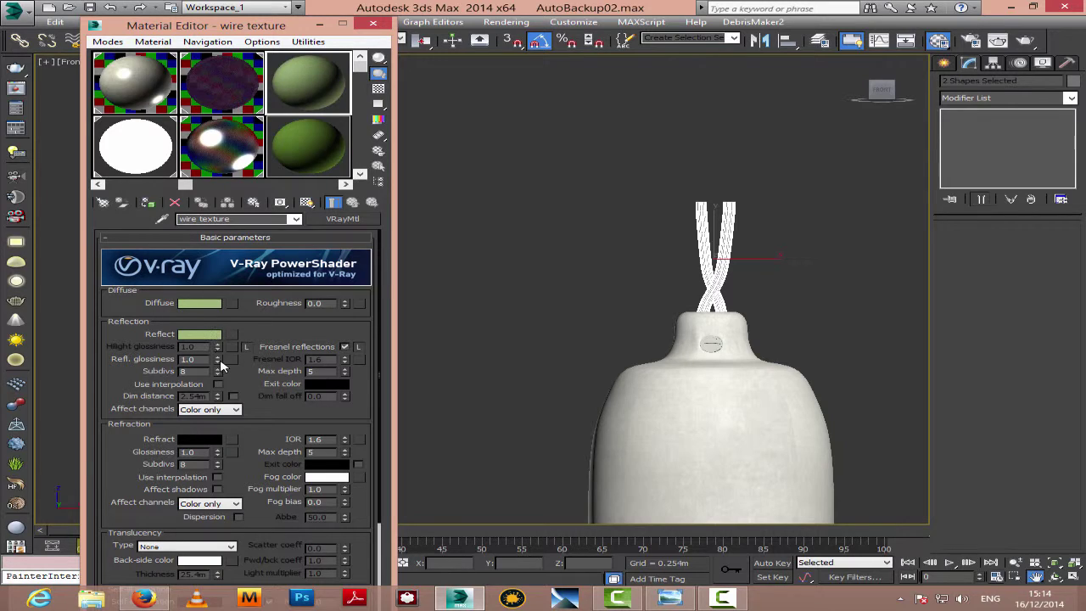
Step: Turn off Fresnel reflections for wire texture and set its reflection glossiness to 0.61 with 32 subdivs, previewing it against the checkered background
click(344, 347)
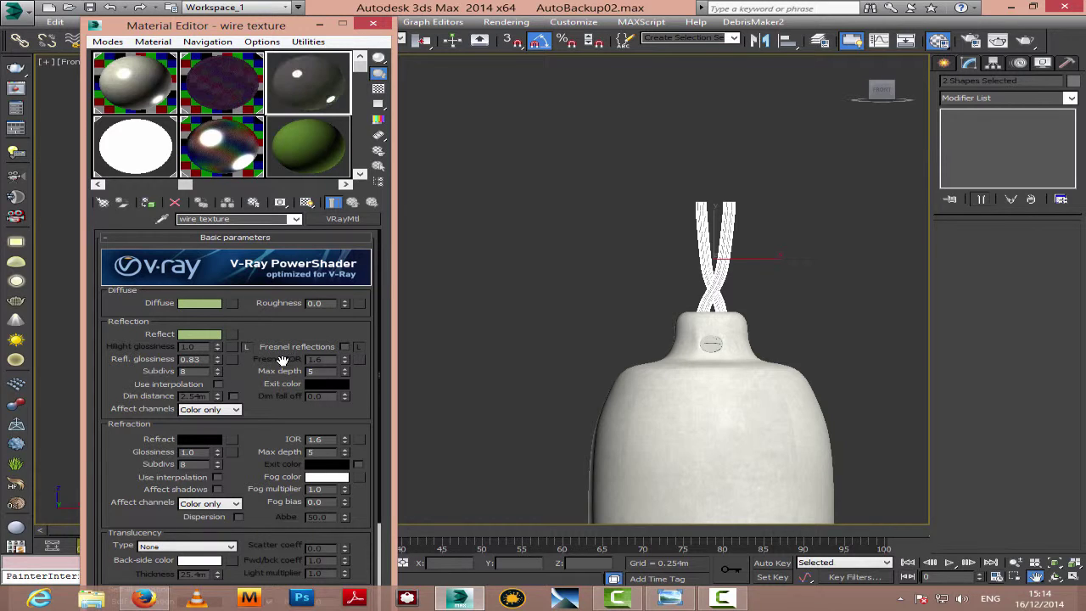
click(377, 90)
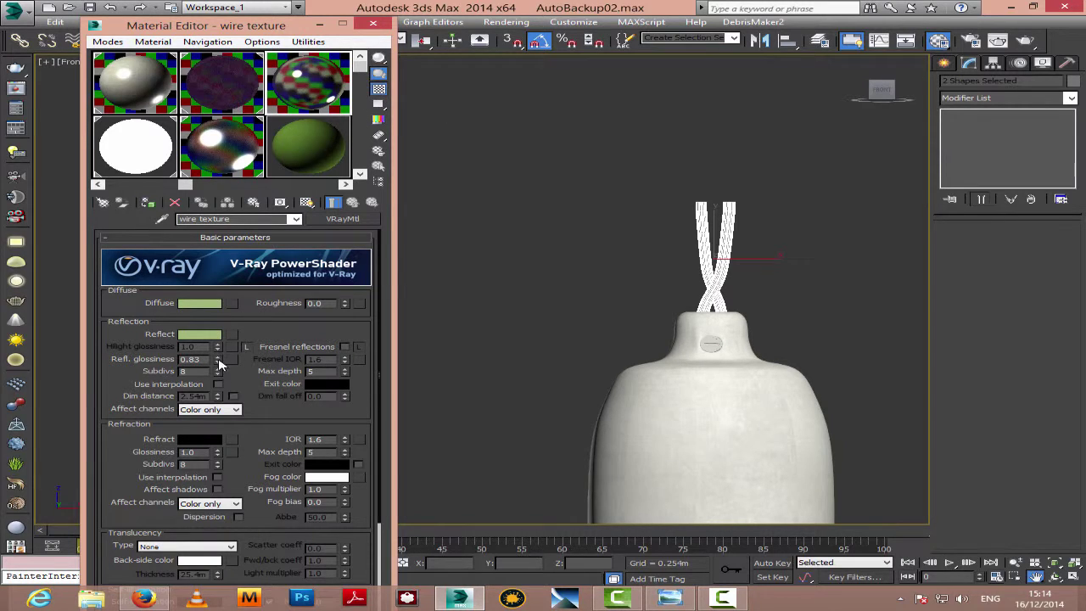
drag(218, 365, 218, 369)
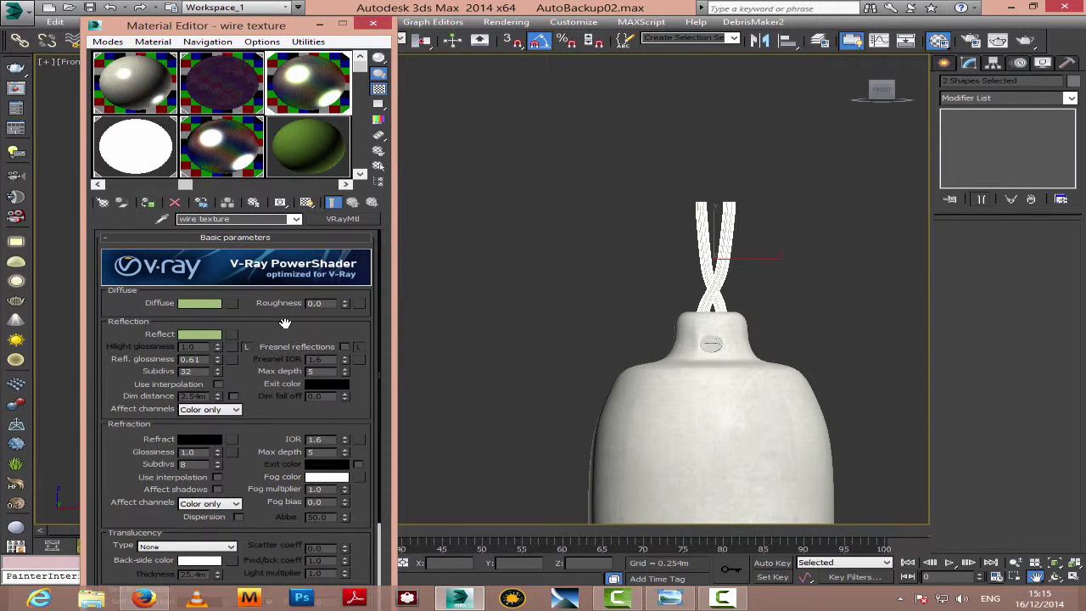
Step: Add a Bitmap to the bump map slot of wire texture
scroll(323, 396, down, 5)
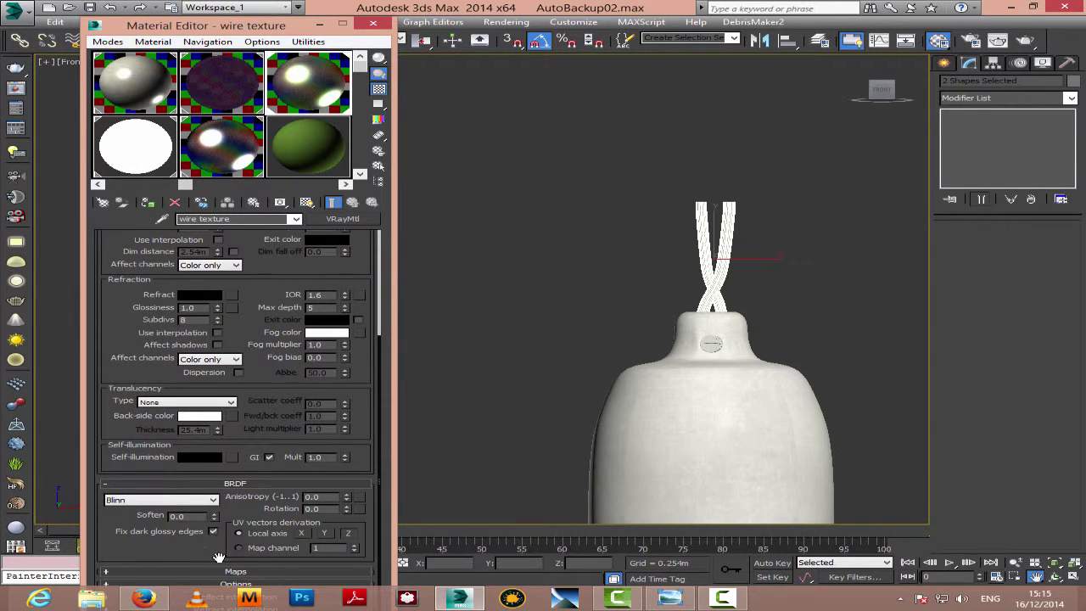
click(225, 568)
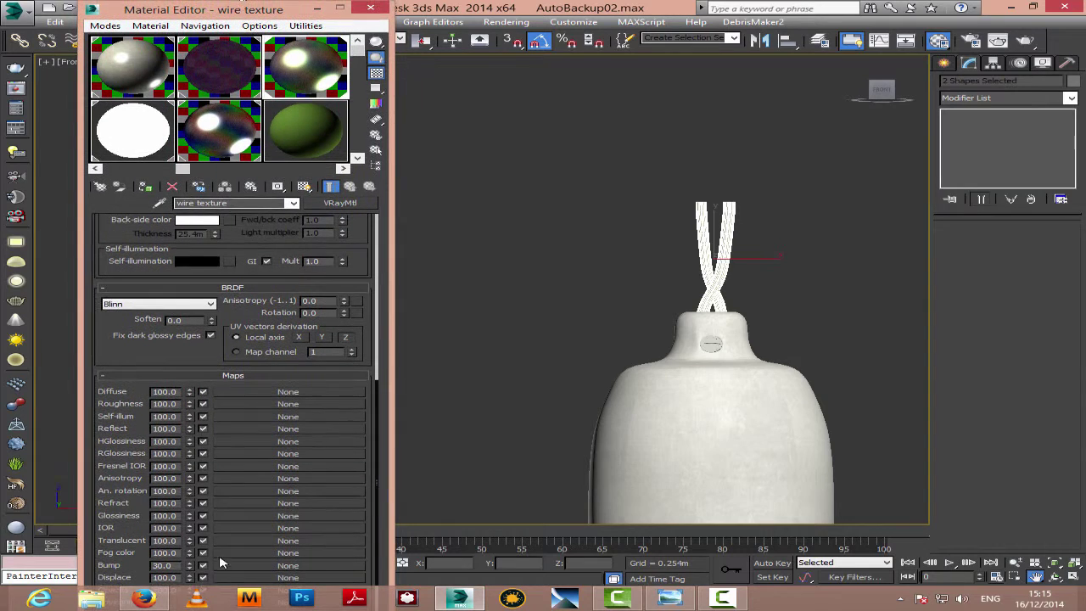
click(235, 567)
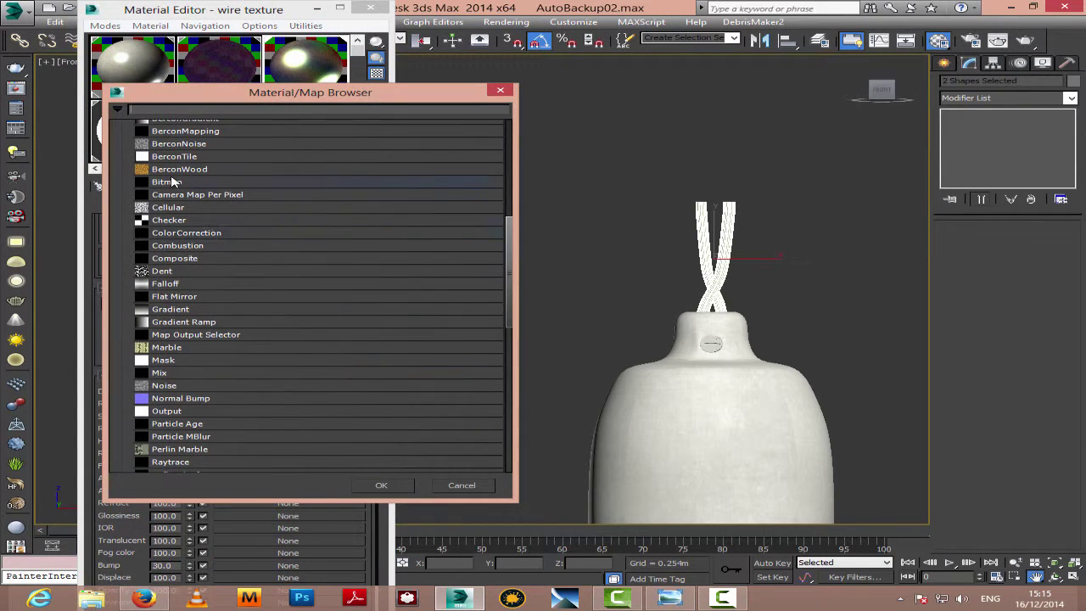
double_click(167, 181)
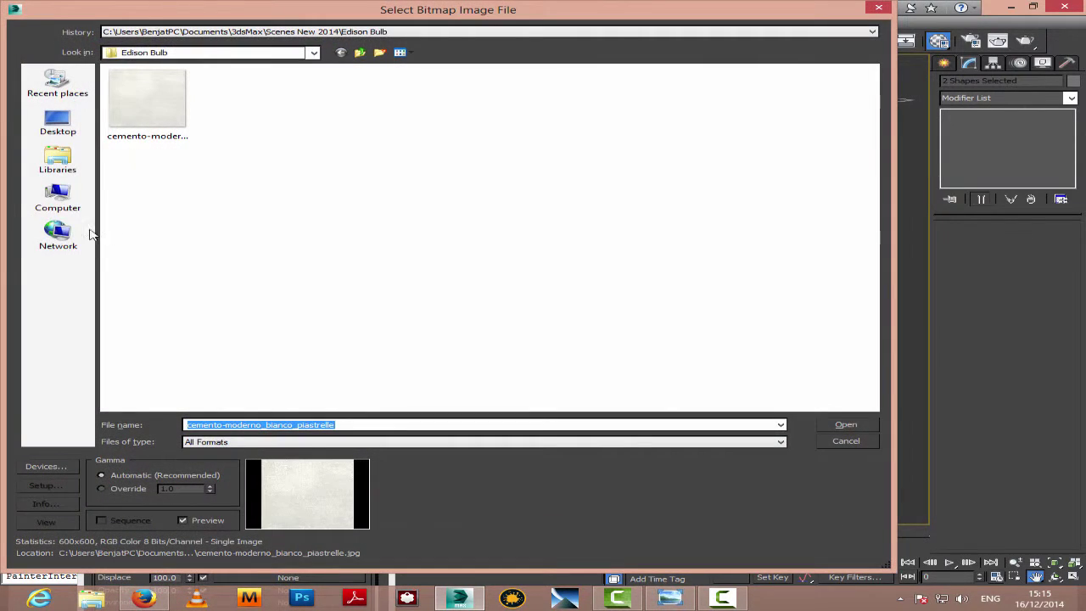
Step: Browse for the bitmap on Local Disk (D:) in the Fabric folder inside 1A1 TEXTURES
click(59, 202)
double_click(374, 93)
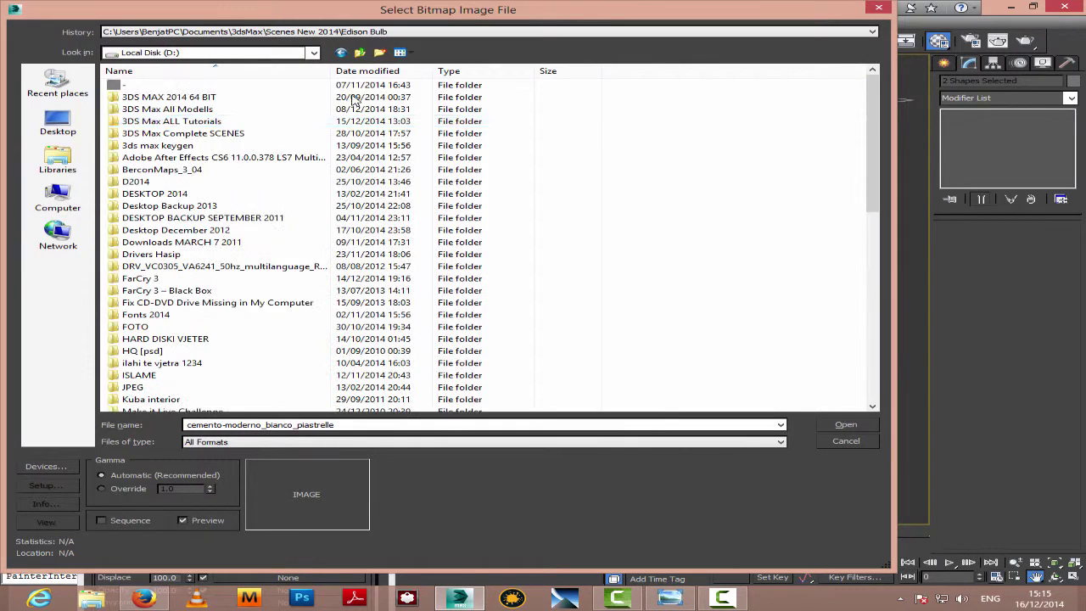
double_click(204, 339)
double_click(169, 85)
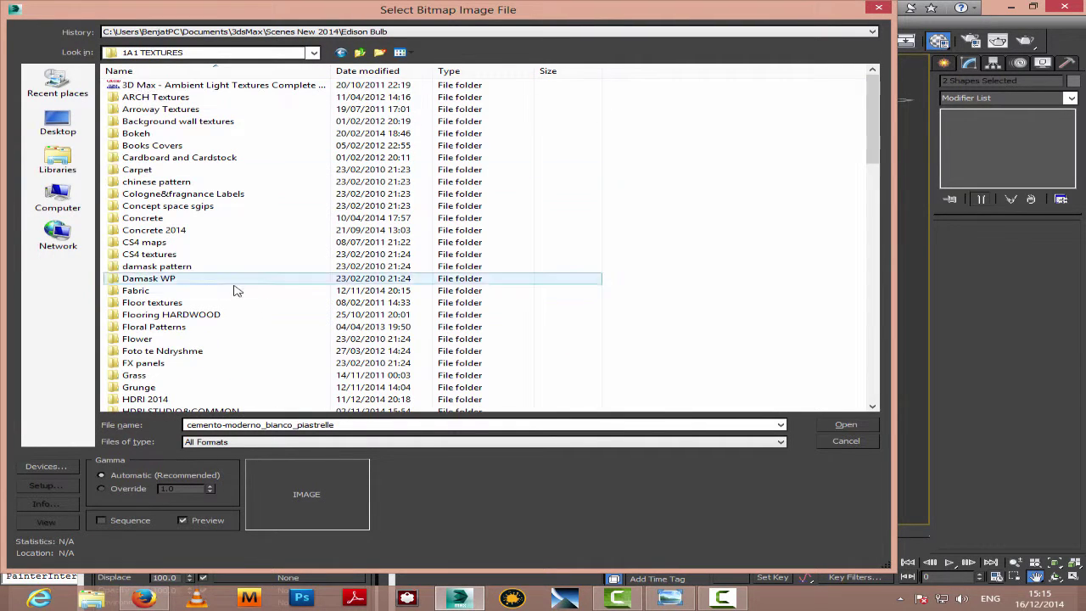
double_click(193, 293)
Step: Load the woven fabric_d image as the bump map and show it on the cables in the viewport
scroll(497, 284, down, 5)
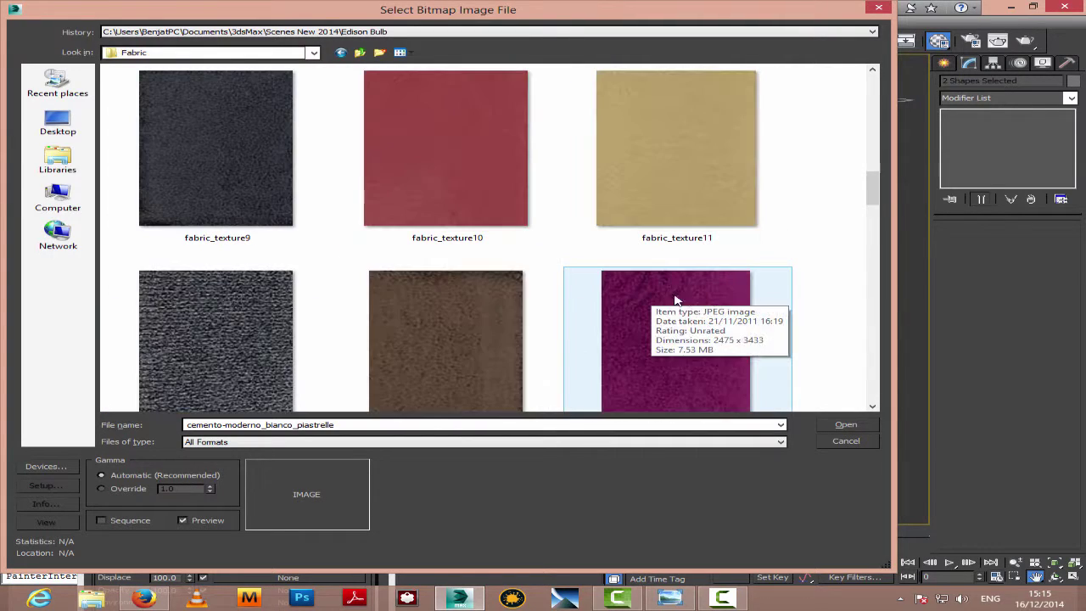
scroll(645, 305, down, 10)
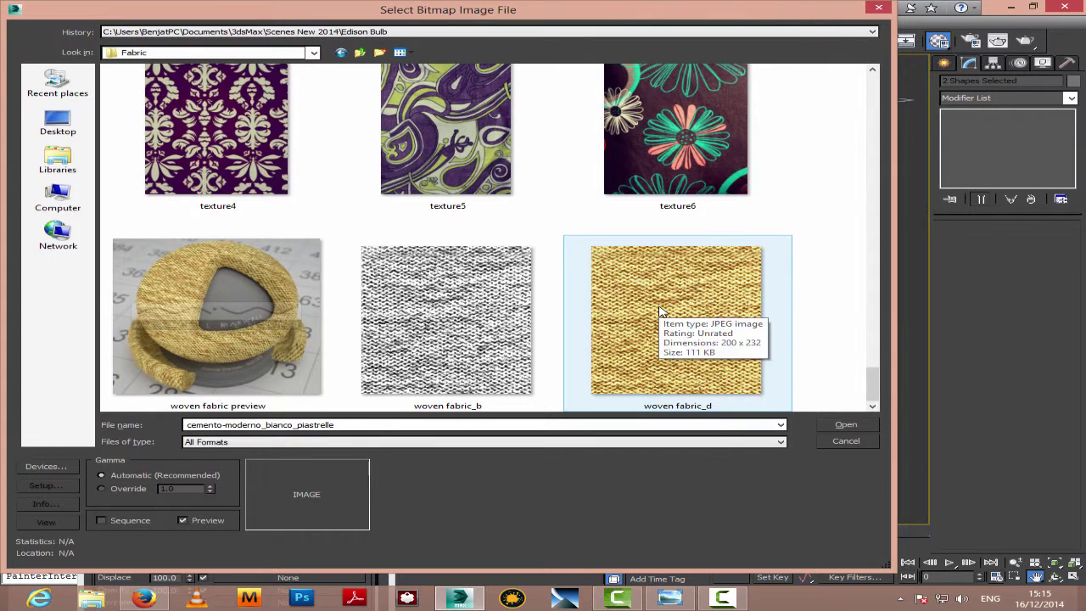
click(661, 310)
click(845, 424)
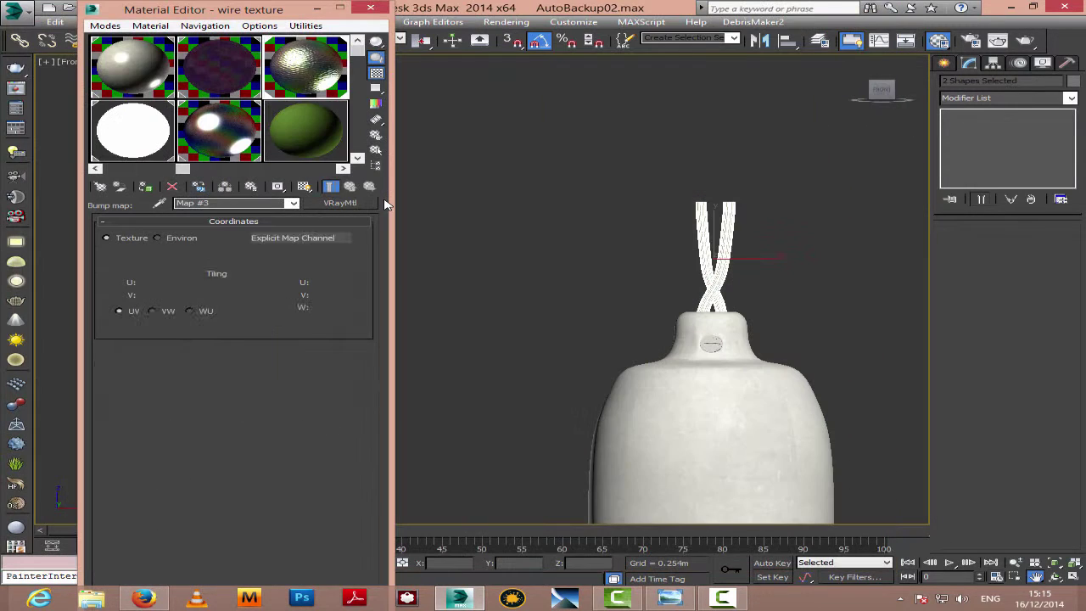
click(304, 187)
scroll(585, 229, up, 4)
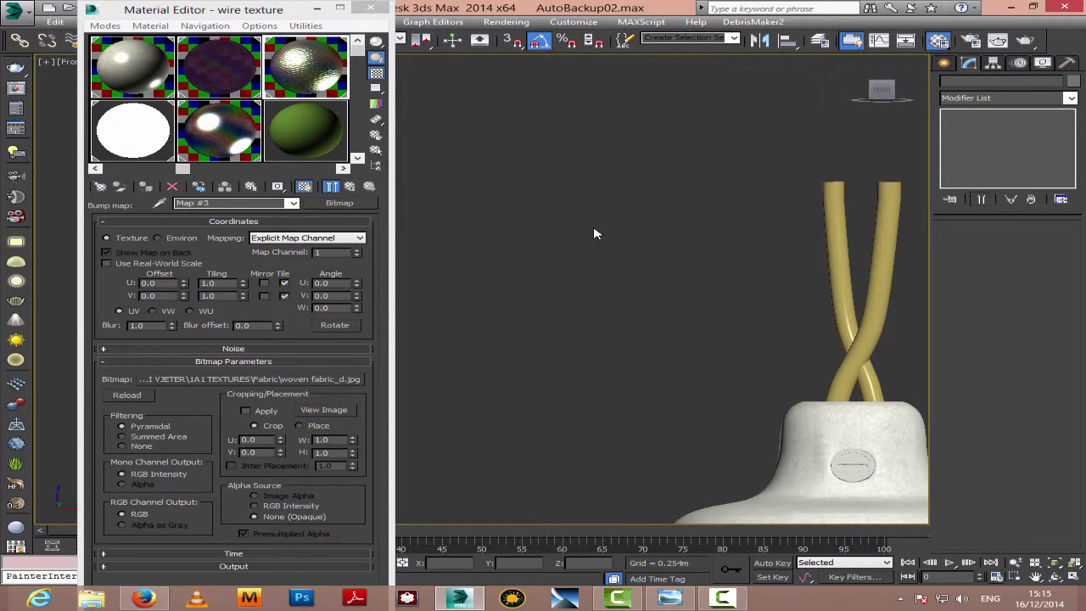
Step: Apply a UVW Map with Box mapping to both cables, setting its width to 0.202 m and height to 0.204 m
drag(909, 303, 908, 302)
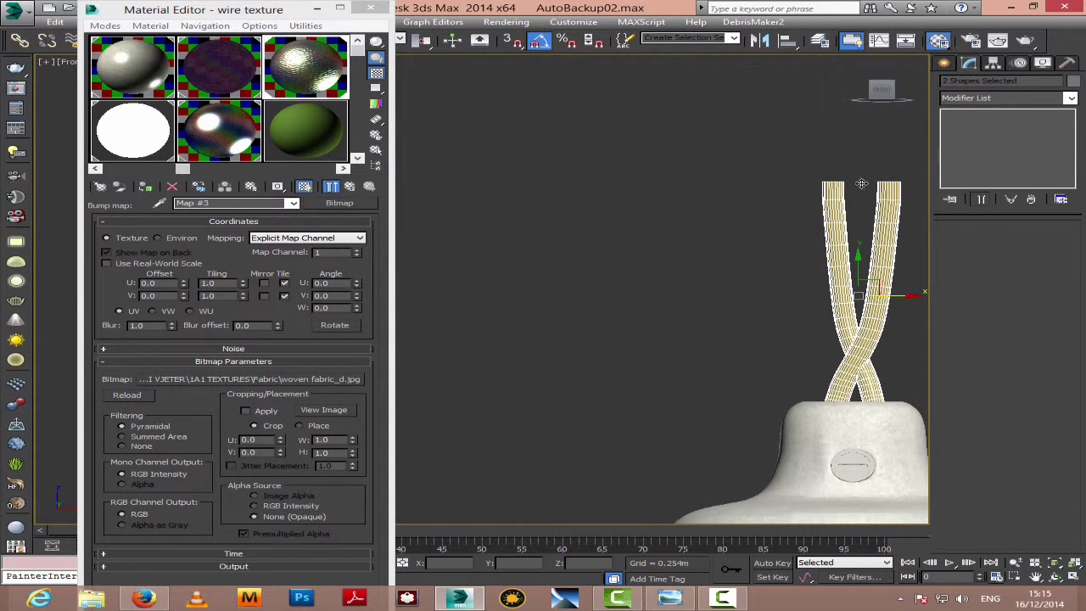
click(1037, 99)
scroll(1001, 382, down, 20)
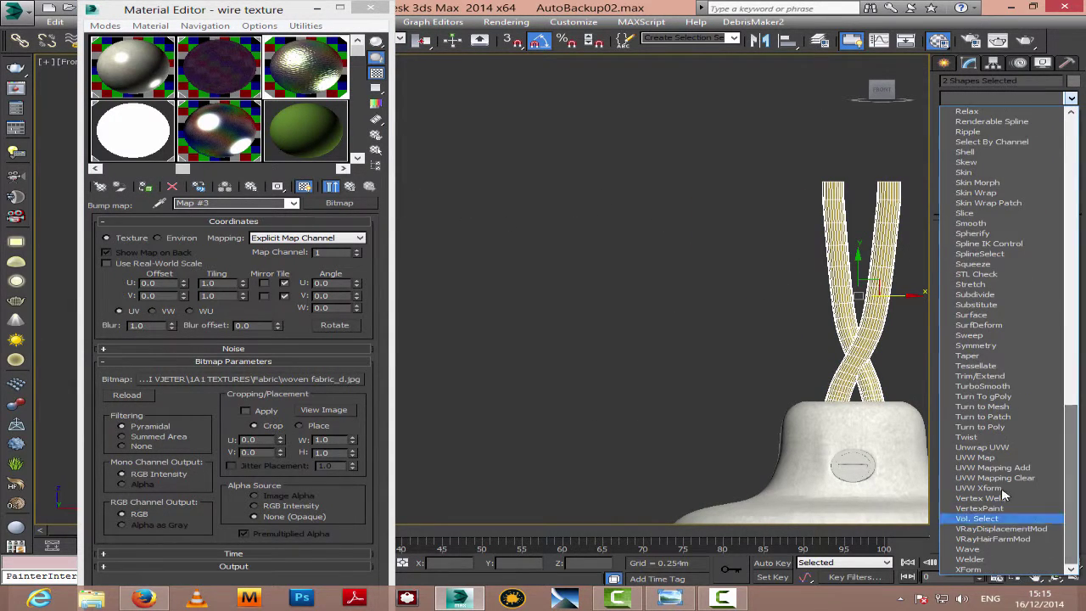
click(984, 457)
click(972, 300)
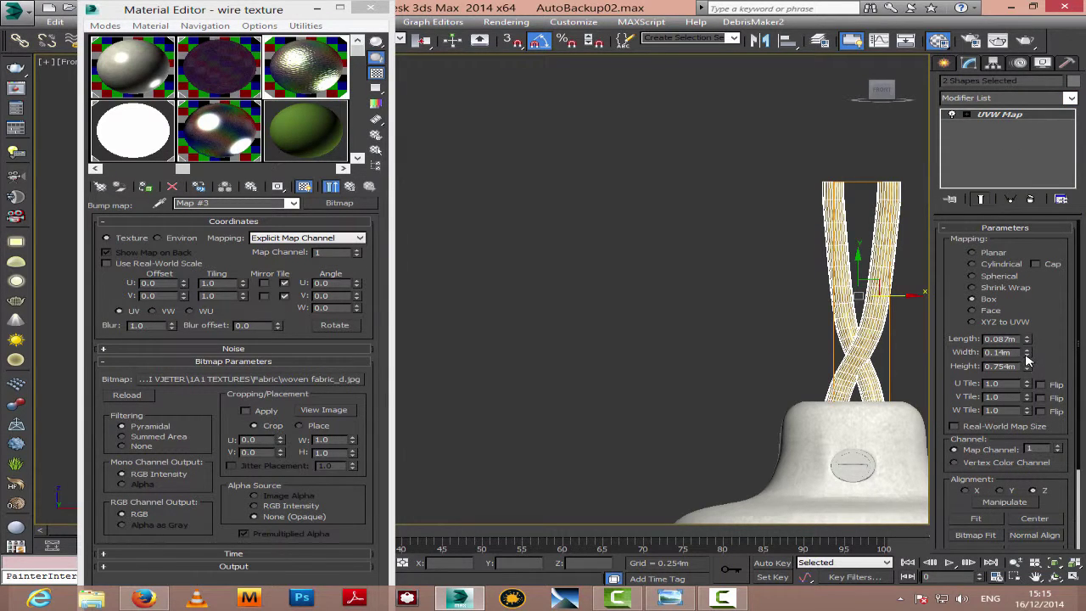
drag(1026, 355, 1045, 413)
click(724, 317)
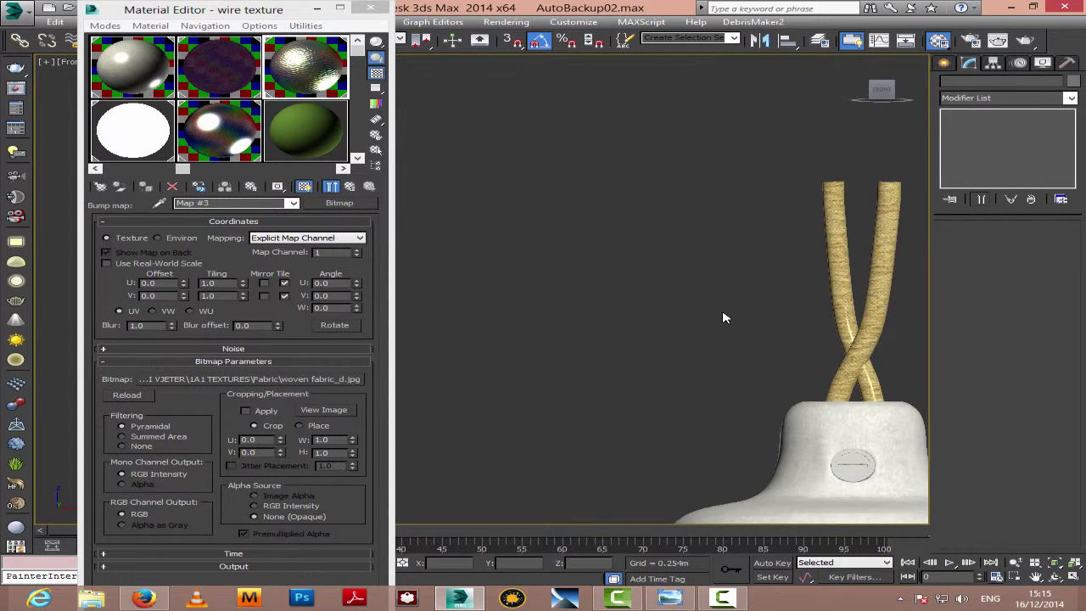
Step: Resize the cables' UVW box mapping to length 0.277 m, width 0.704 m and height 0.202 m
scroll(723, 318, up, 2)
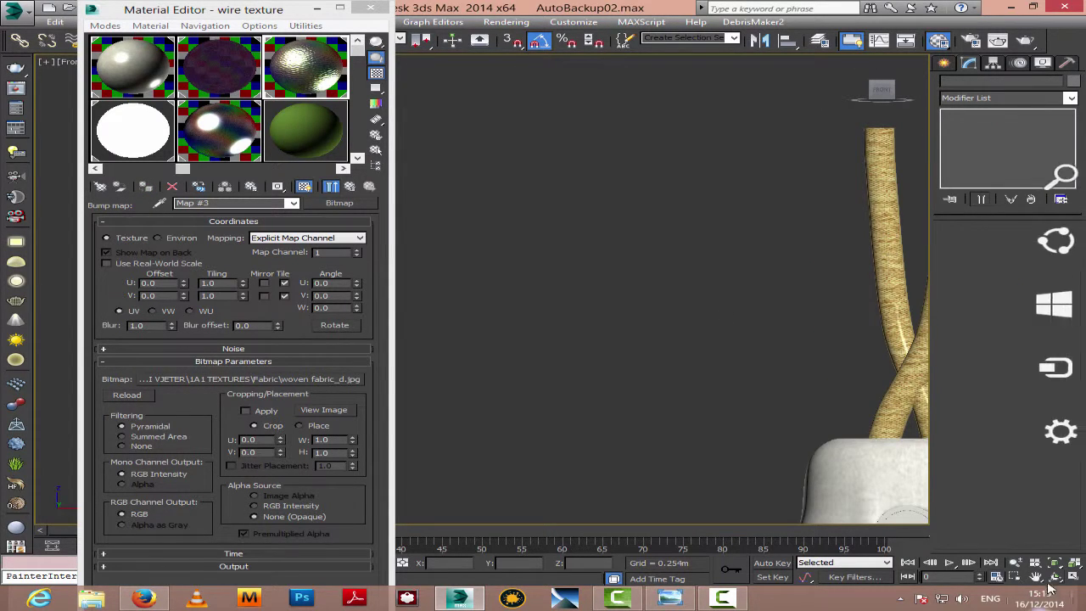
middle_drag(842, 368, 553, 380)
scroll(553, 380, up, 2)
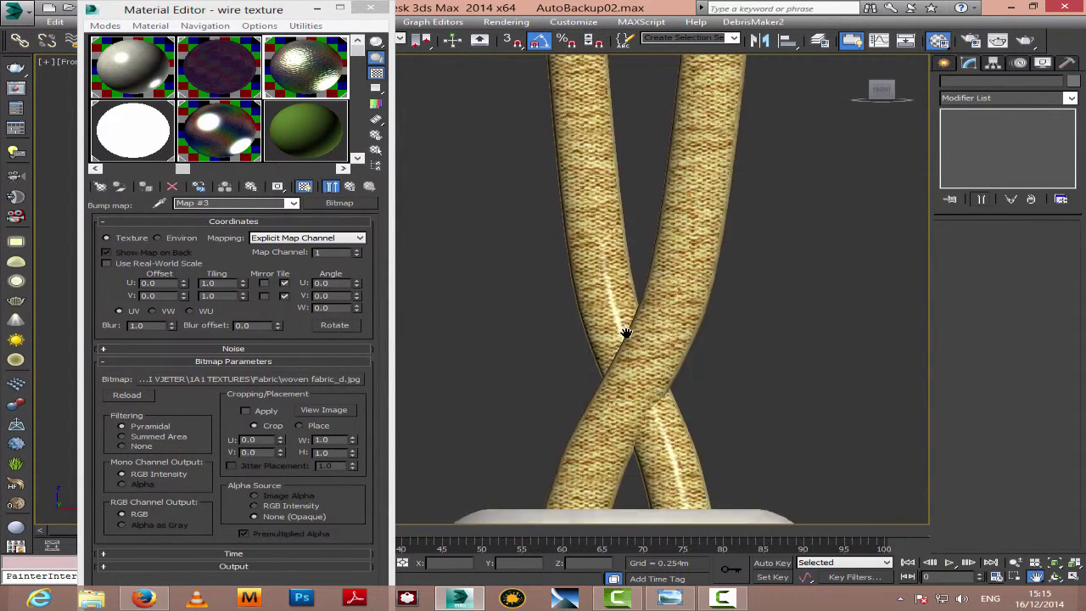
click(581, 323)
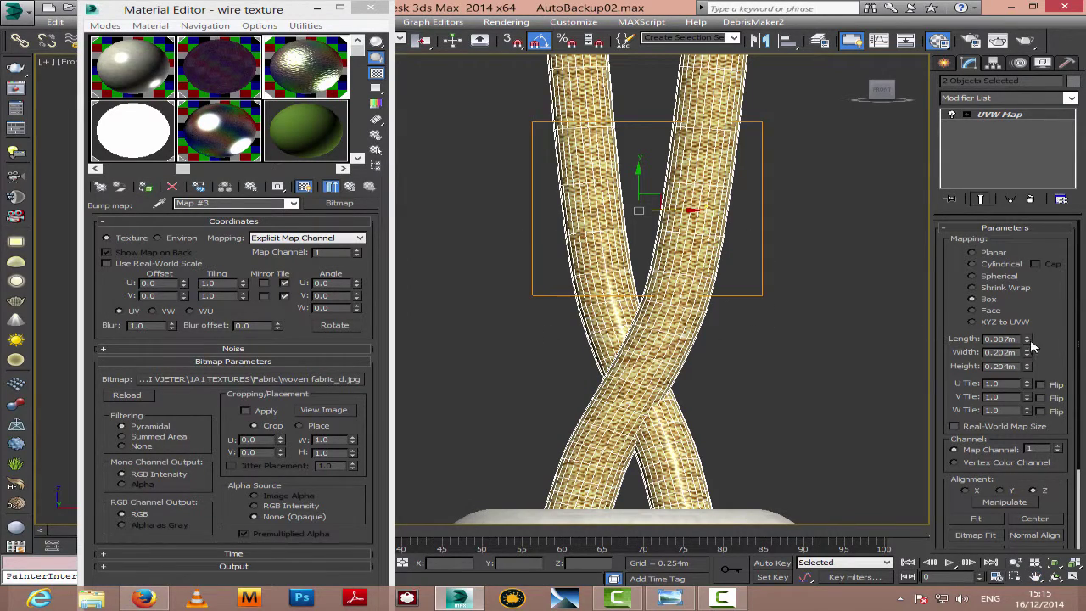
drag(1032, 344, 1061, 198)
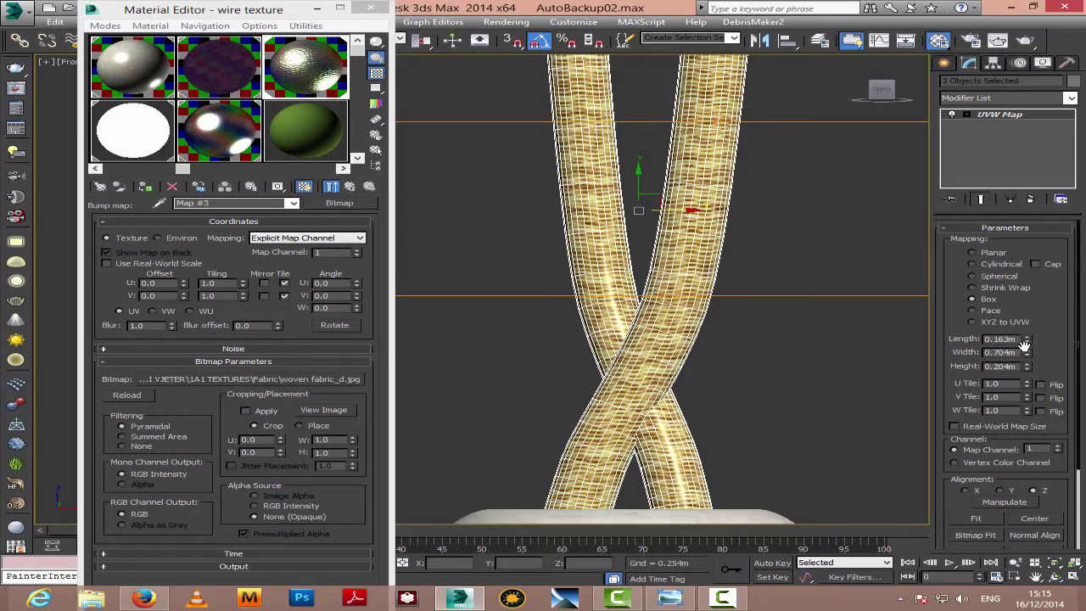
drag(1026, 339, 1029, 314)
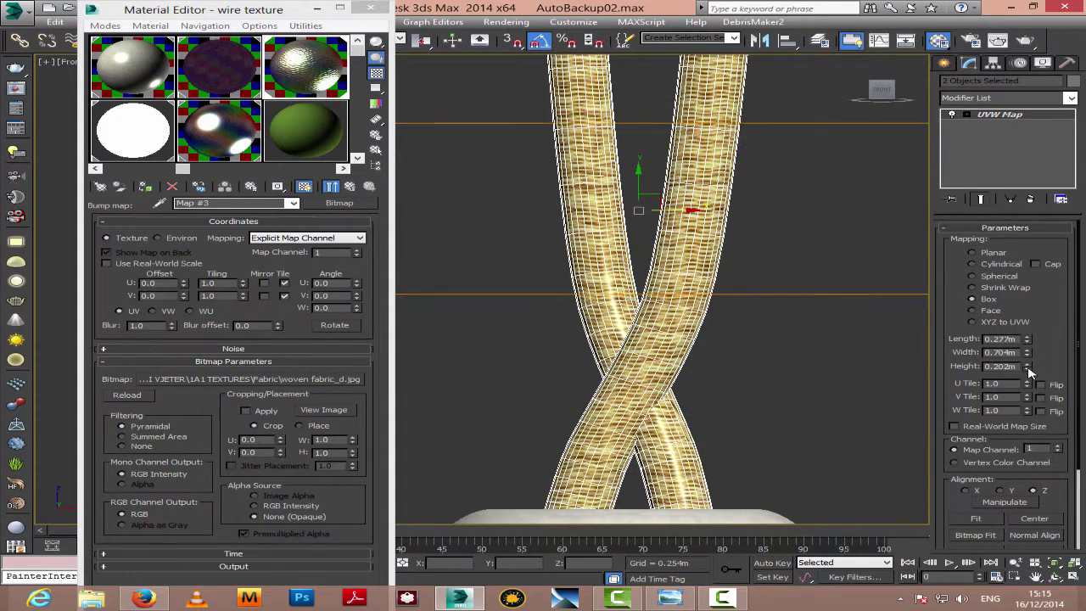
click(777, 258)
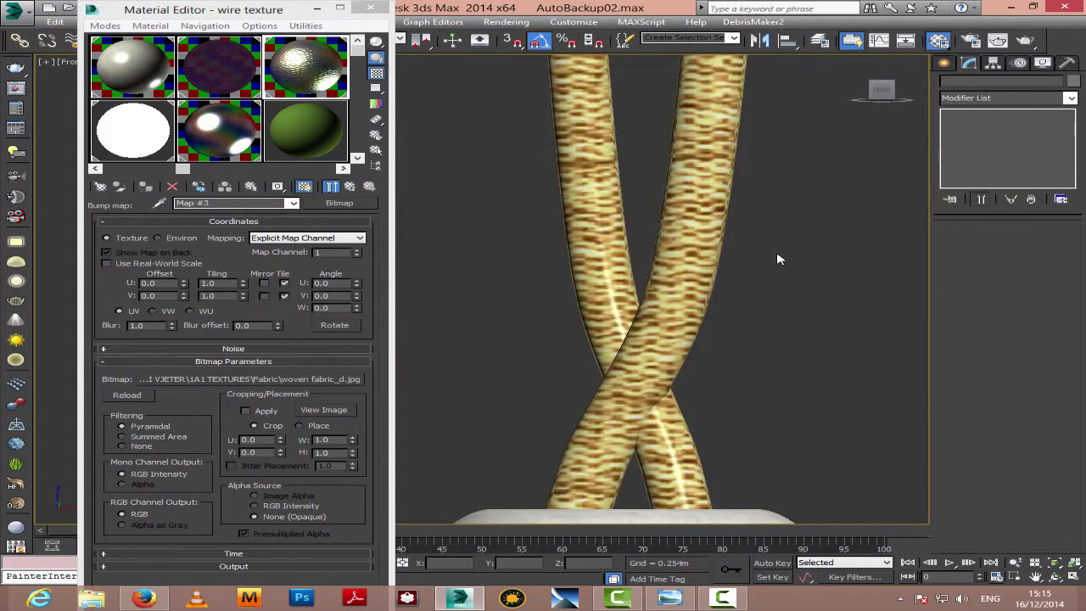
Step: Return to the basic parameters of wire texture and set its reflection glossiness to 0.45
scroll(778, 259, down, 5)
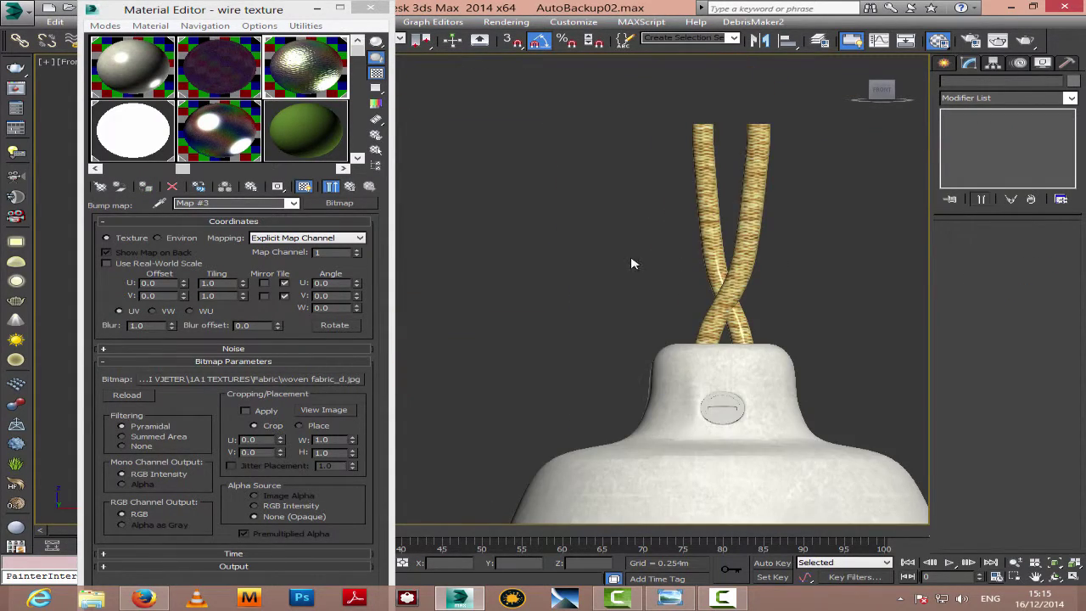
click(350, 189)
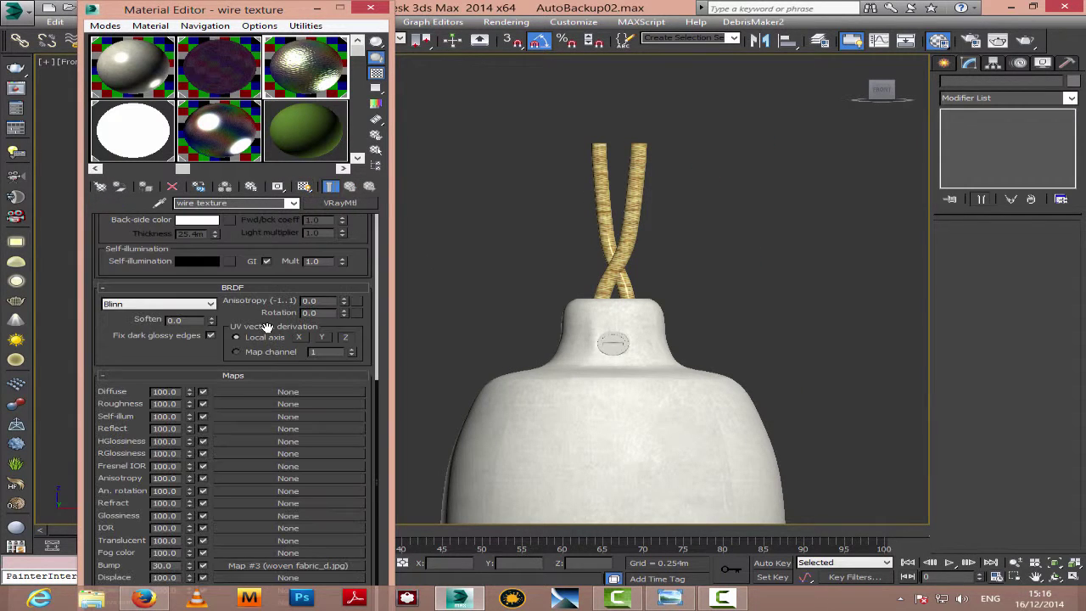
scroll(185, 367, up, 5)
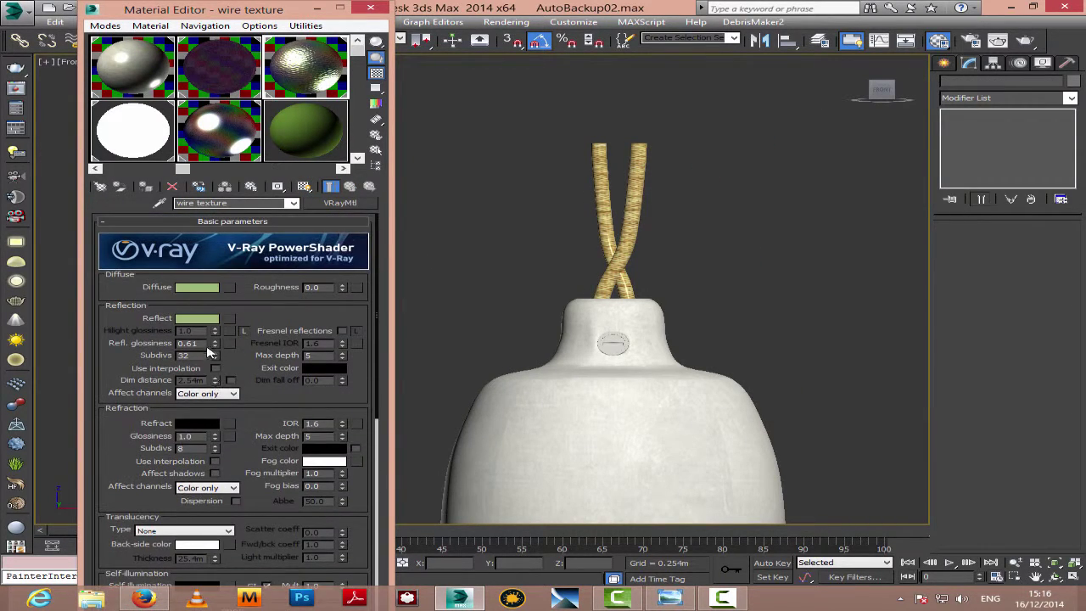
drag(216, 346, 217, 356)
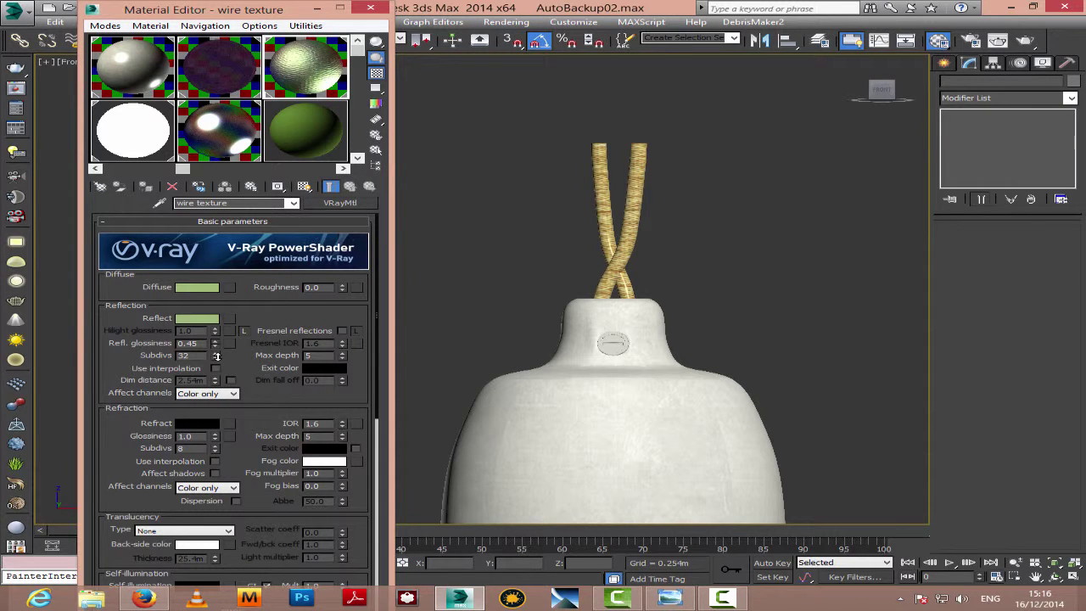
Step: Darken the reflection colour of wire texture to RGB 82, 95, 62 and close the Material Editor
click(197, 318)
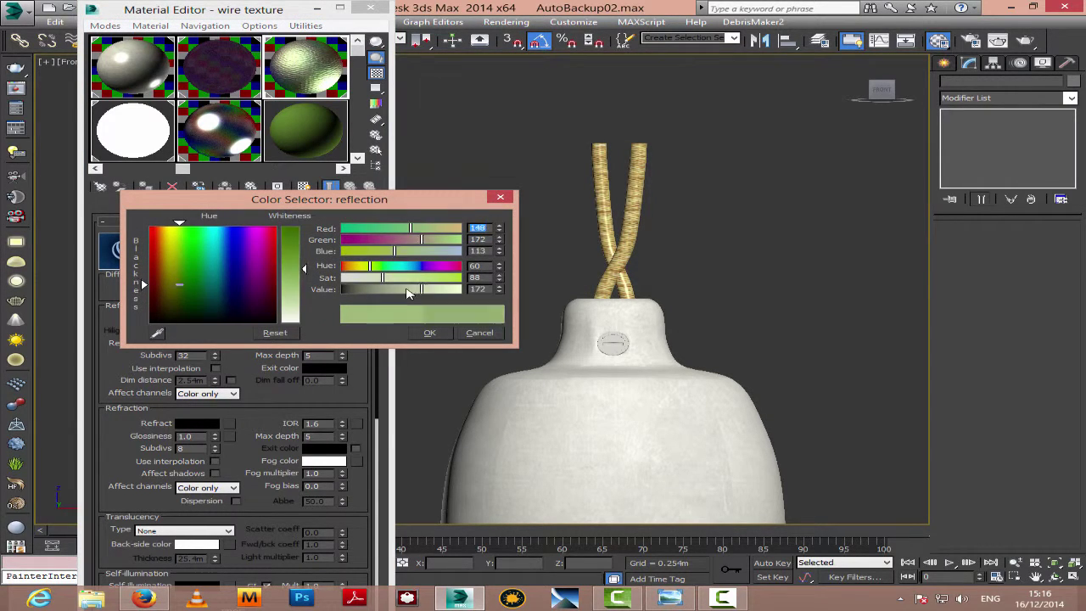
drag(407, 292, 387, 289)
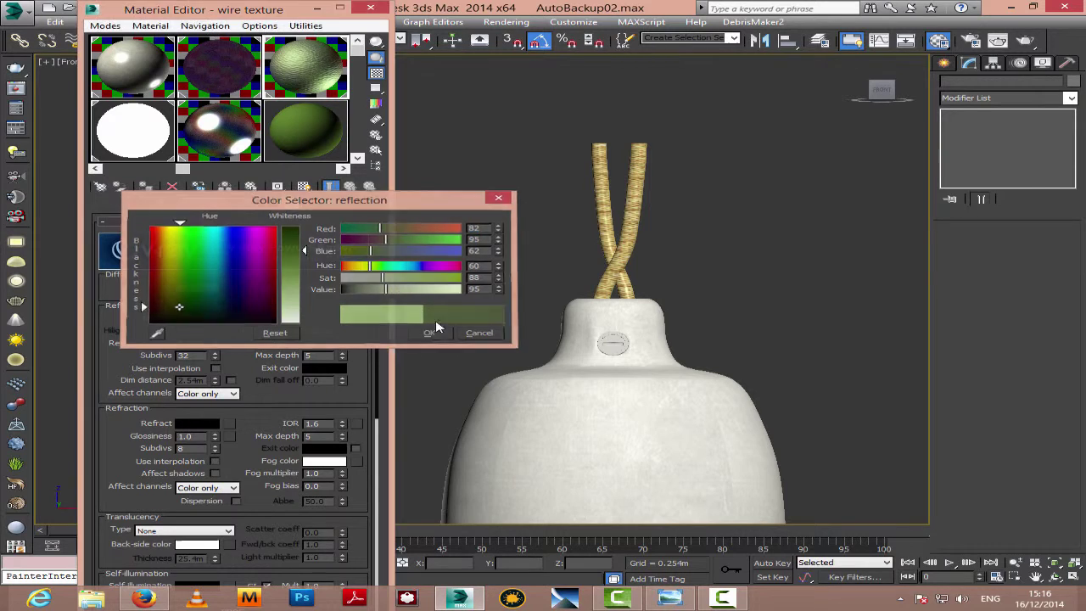
click(431, 332)
click(373, 11)
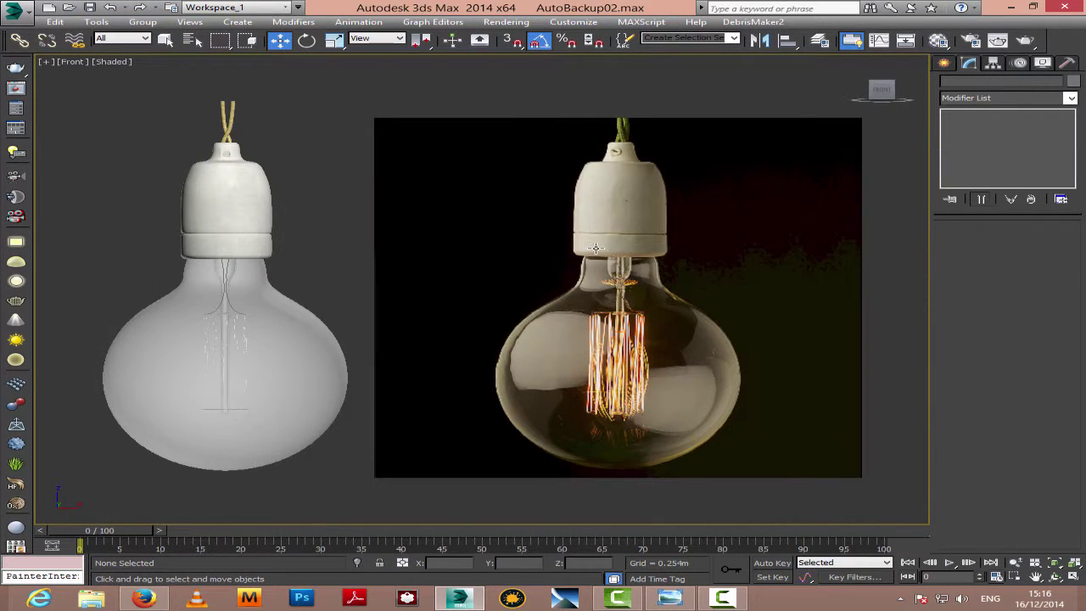
Step: Hide the reference photo plane and centre the bulb model in the Front view
click(595, 248)
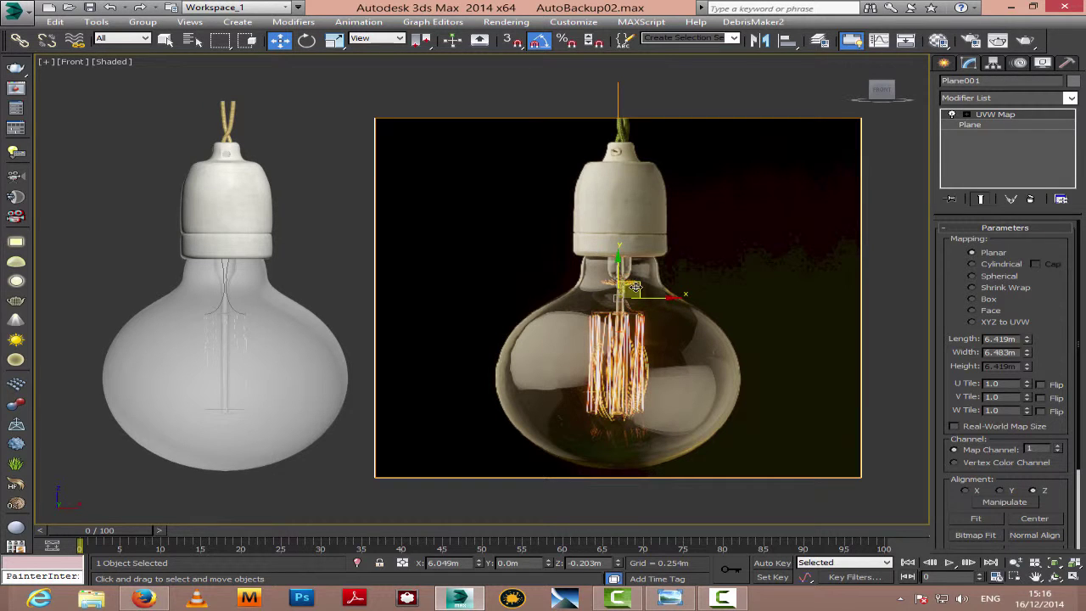
right_click(670, 286)
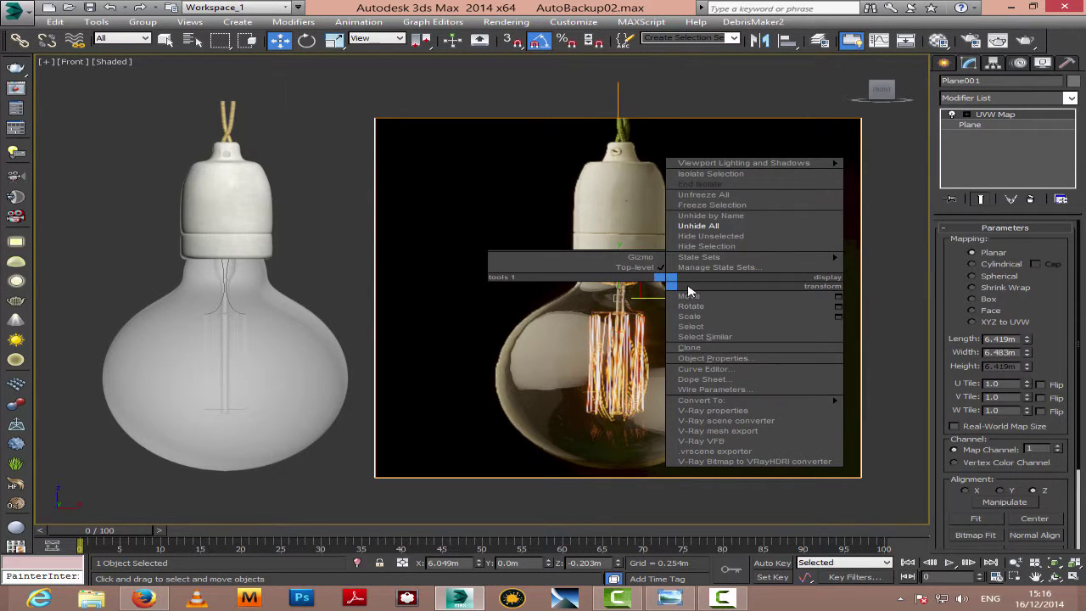
click(727, 246)
click(1036, 576)
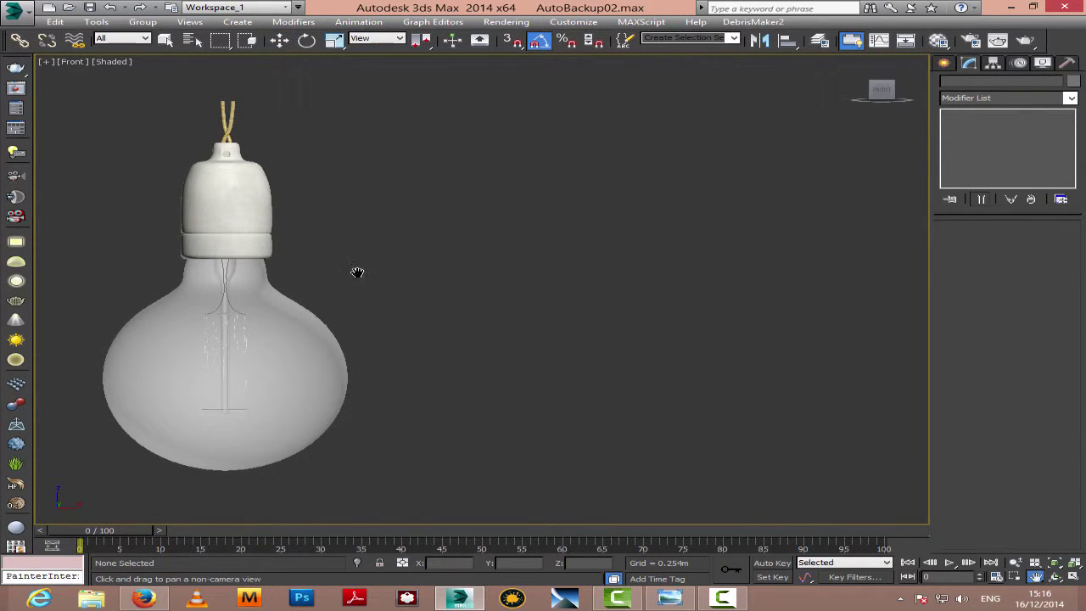
drag(354, 274, 645, 276)
scroll(688, 268, up, 3)
scroll(687, 268, down, 3)
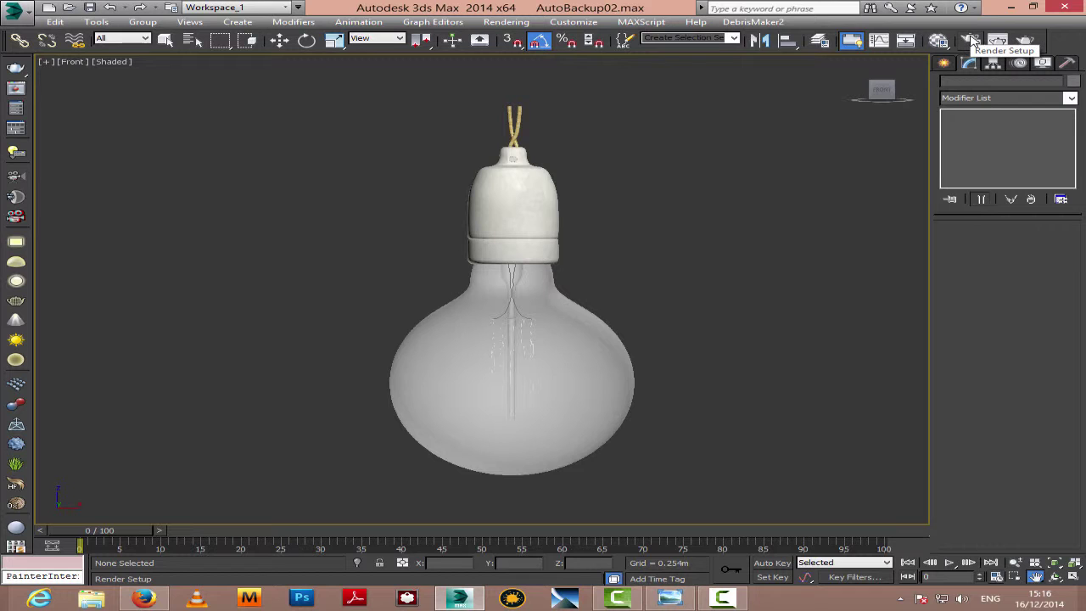
click(973, 42)
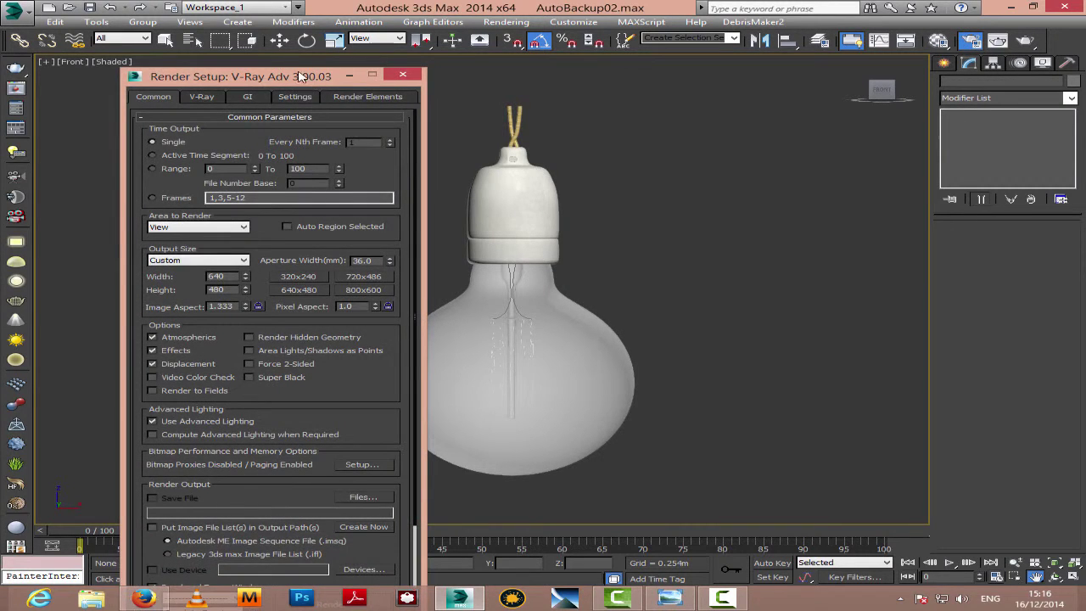
drag(302, 76, 271, 14)
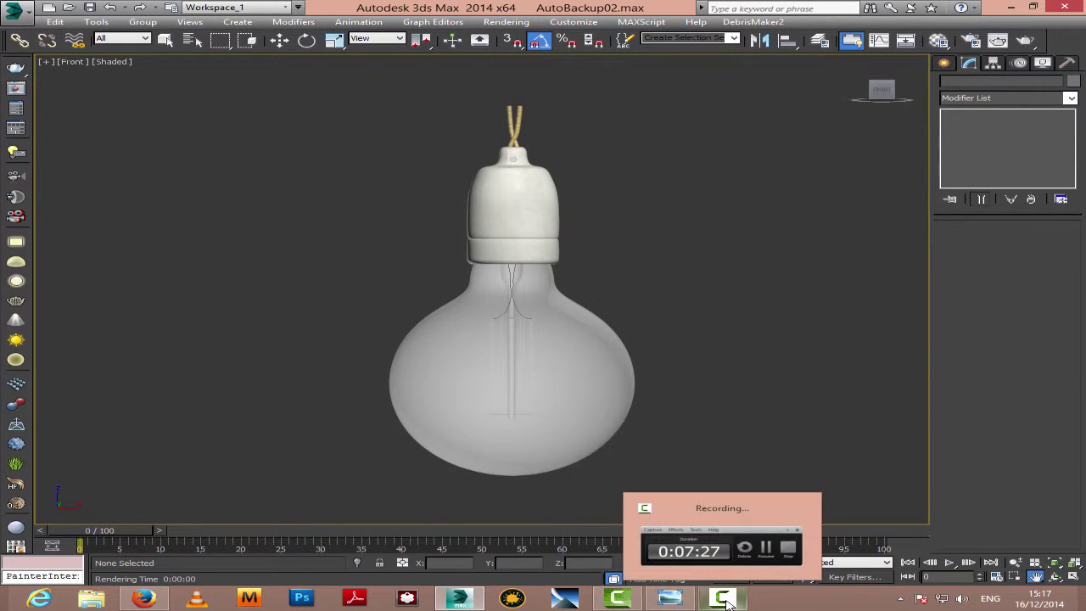
click(726, 601)
click(726, 601)
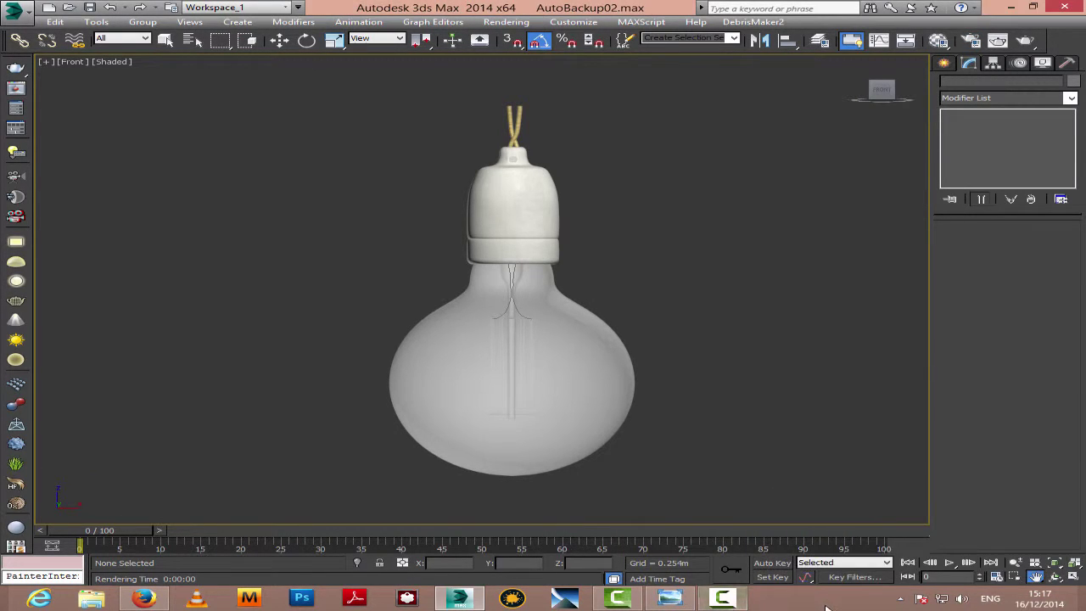
Step: Switch to the four-view layout, centre the bulb in the Top view and hide the grids in the Top and Left views
click(1074, 576)
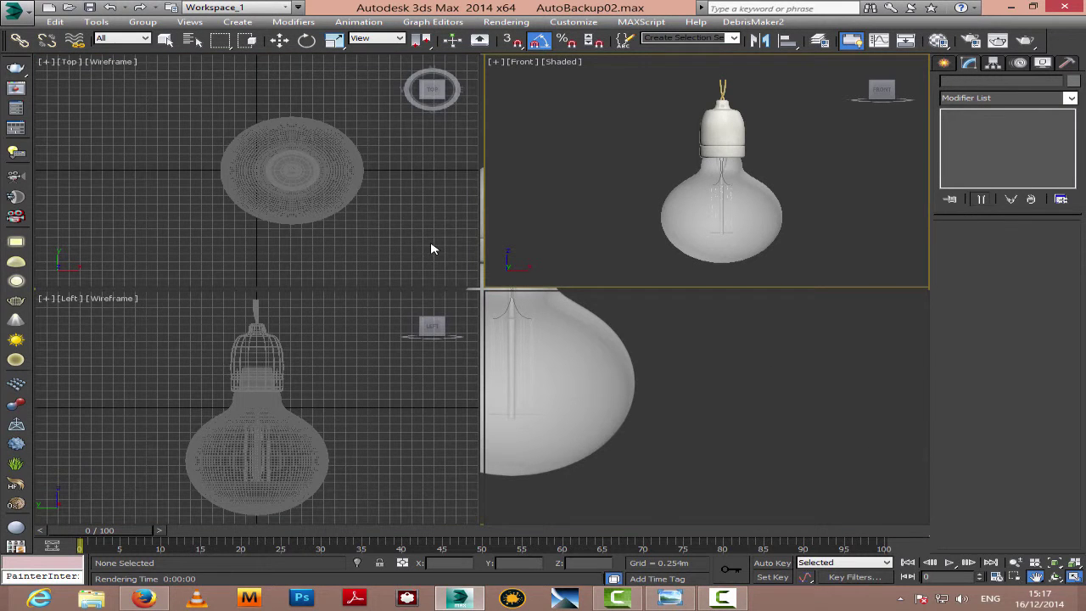
scroll(432, 249, down, 3)
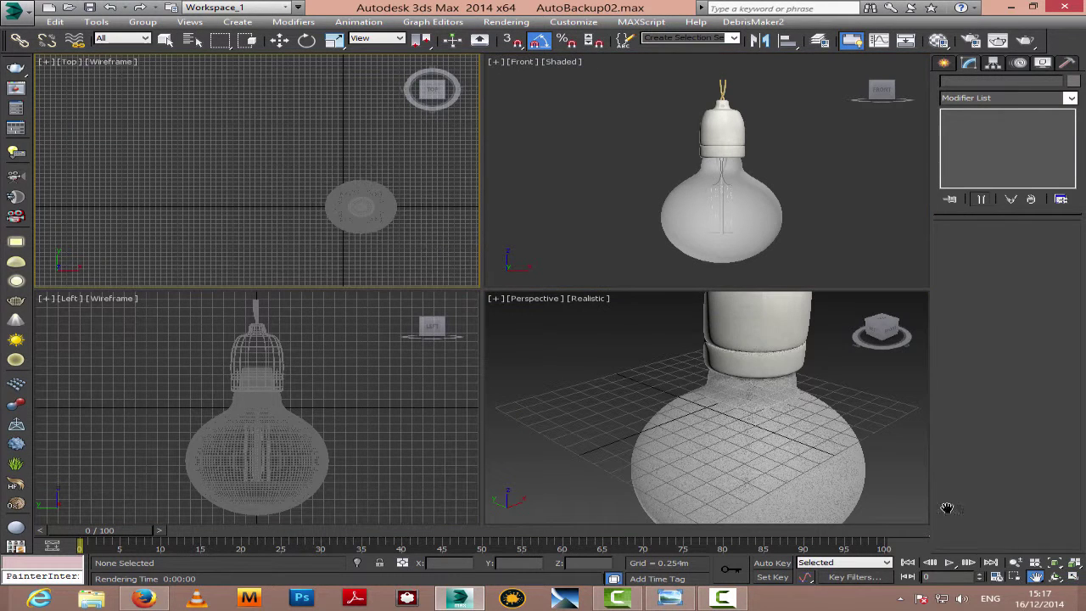
click(1036, 576)
drag(314, 202, 257, 183)
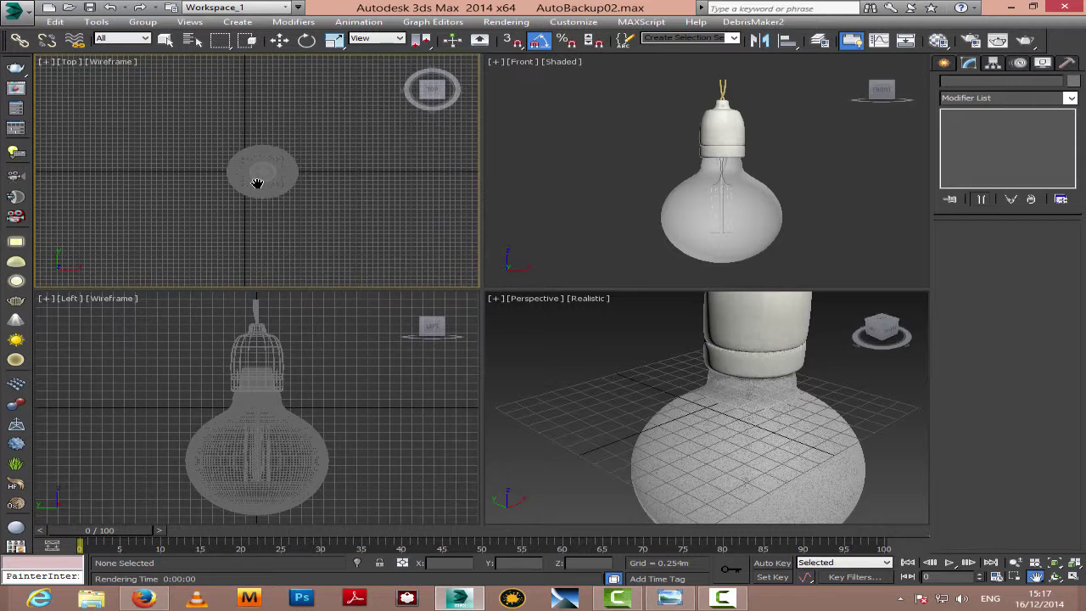
key(g)
click(599, 196)
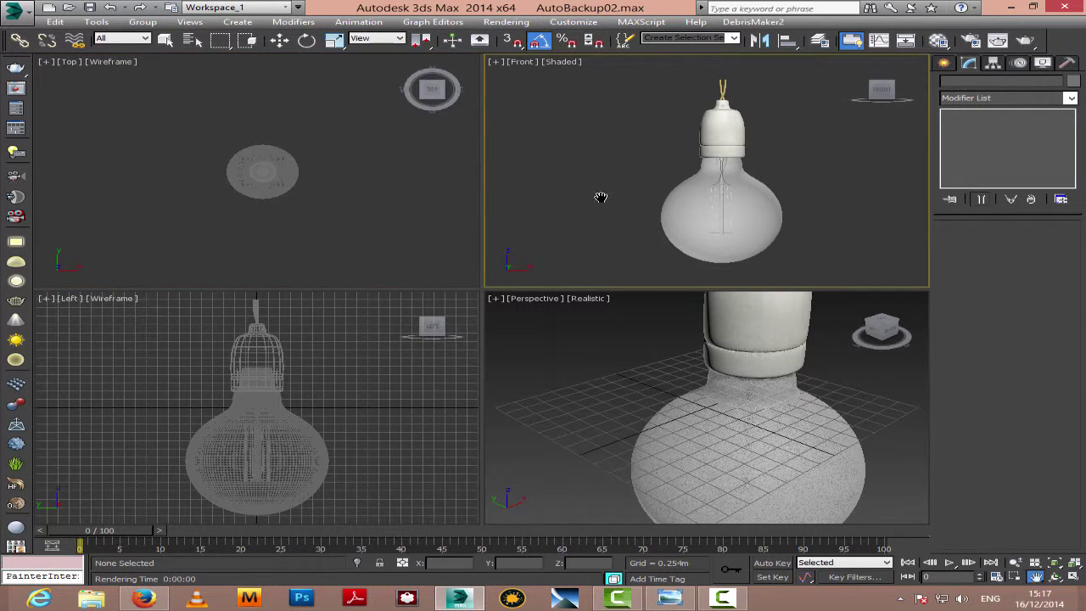
click(402, 368)
key(g)
Step: Create a targeted V-Ray physical camera in the Top view, facing the bulb, with a target distance of about 6.58 m
click(341, 237)
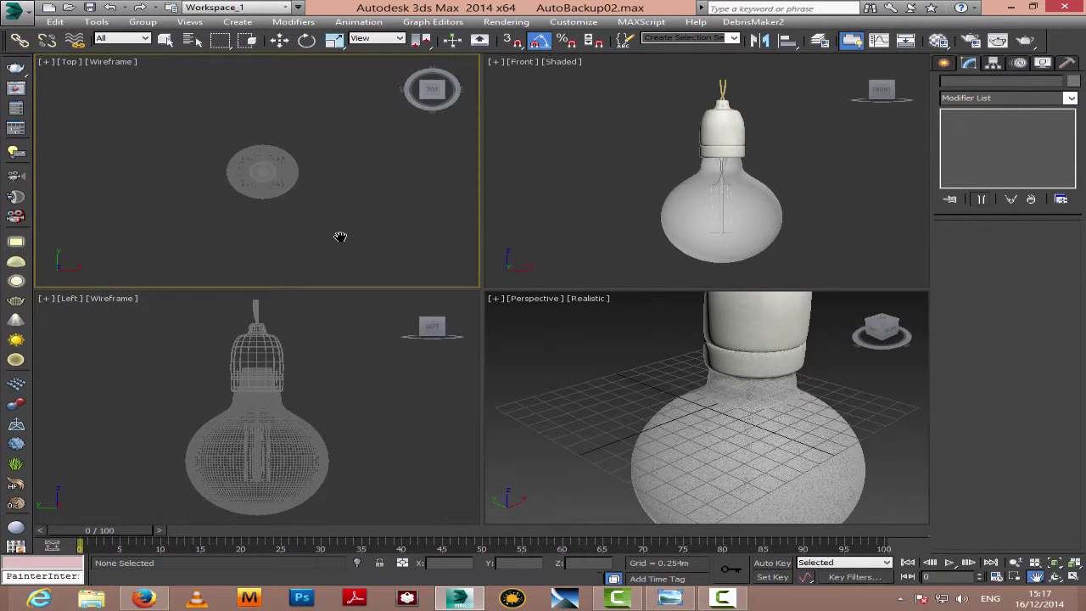
click(944, 63)
click(1010, 83)
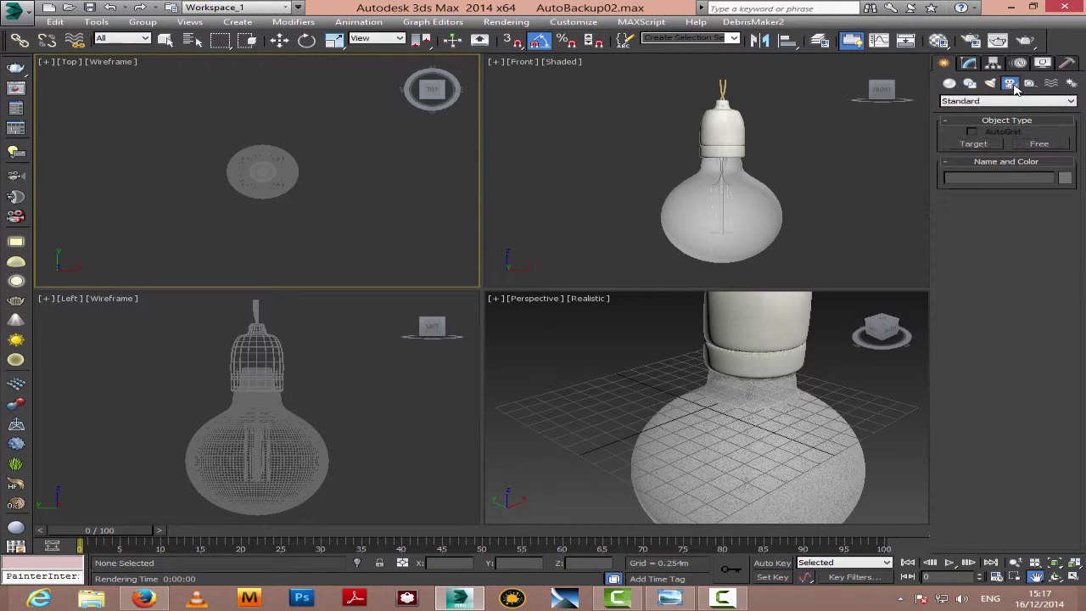
click(986, 102)
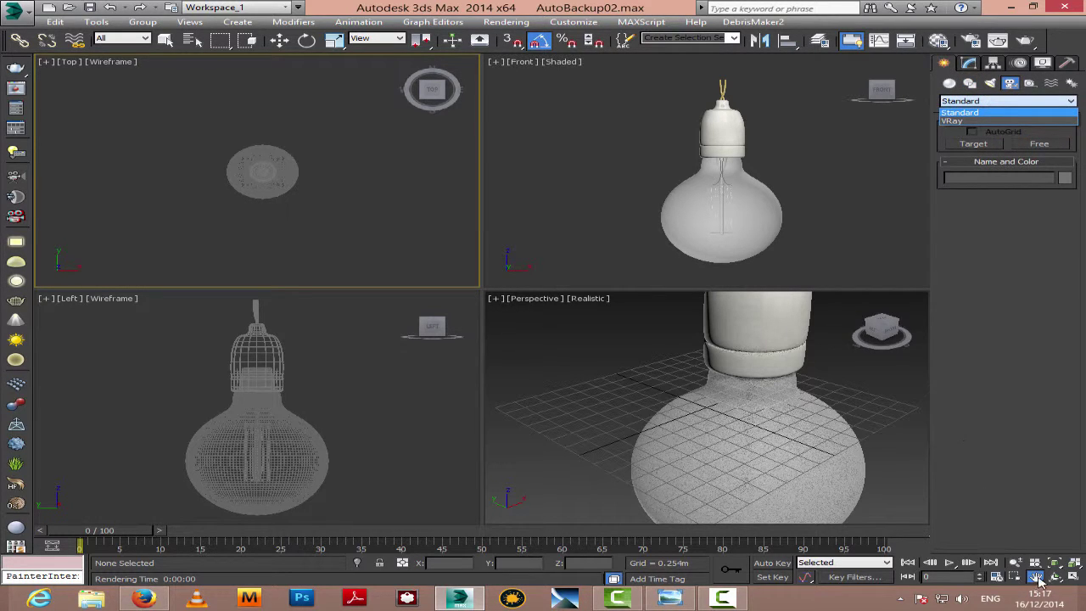
click(982, 133)
click(987, 101)
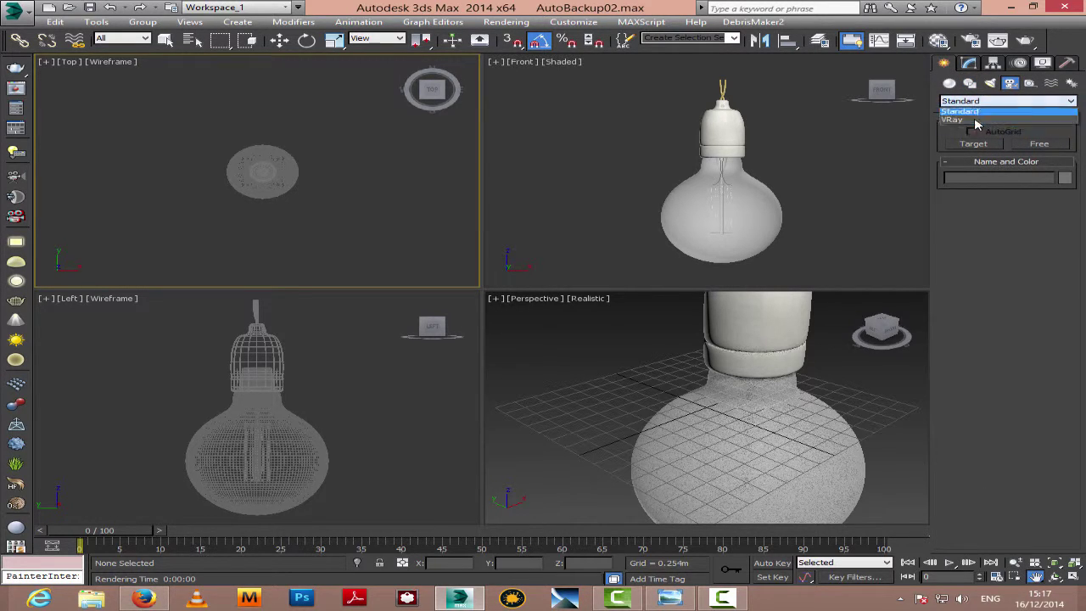
click(976, 117)
click(1023, 144)
click(1037, 577)
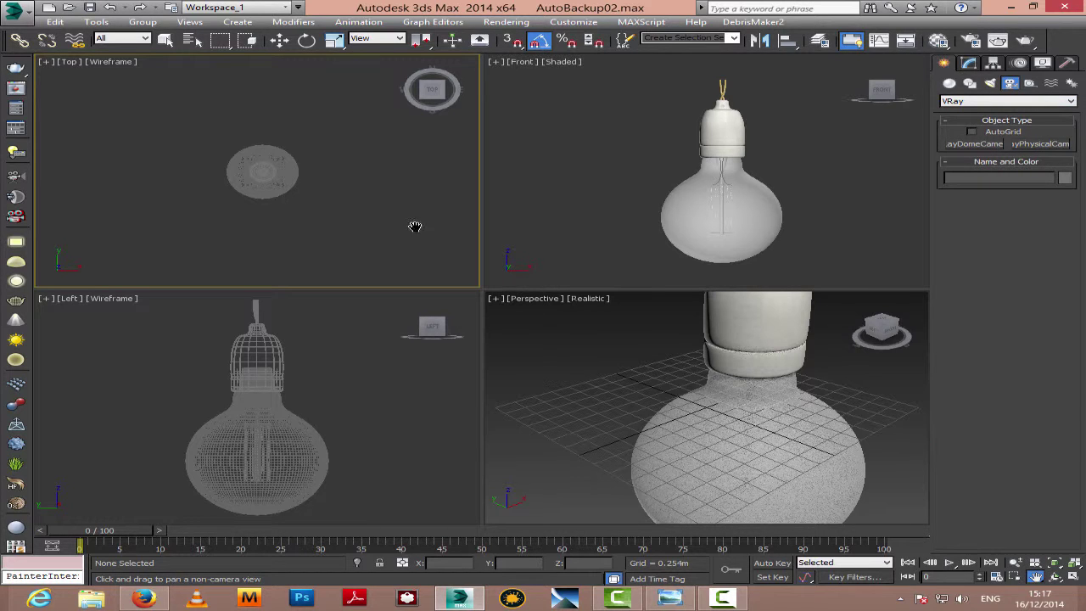
drag(415, 227, 392, 157)
drag(342, 182, 359, 165)
right_click(276, 254)
drag(271, 256, 272, 150)
Step: Show the Perspective view through the new V-Ray camera and truck the camera to centre the bulb horizontally
right_click(692, 395)
key(c)
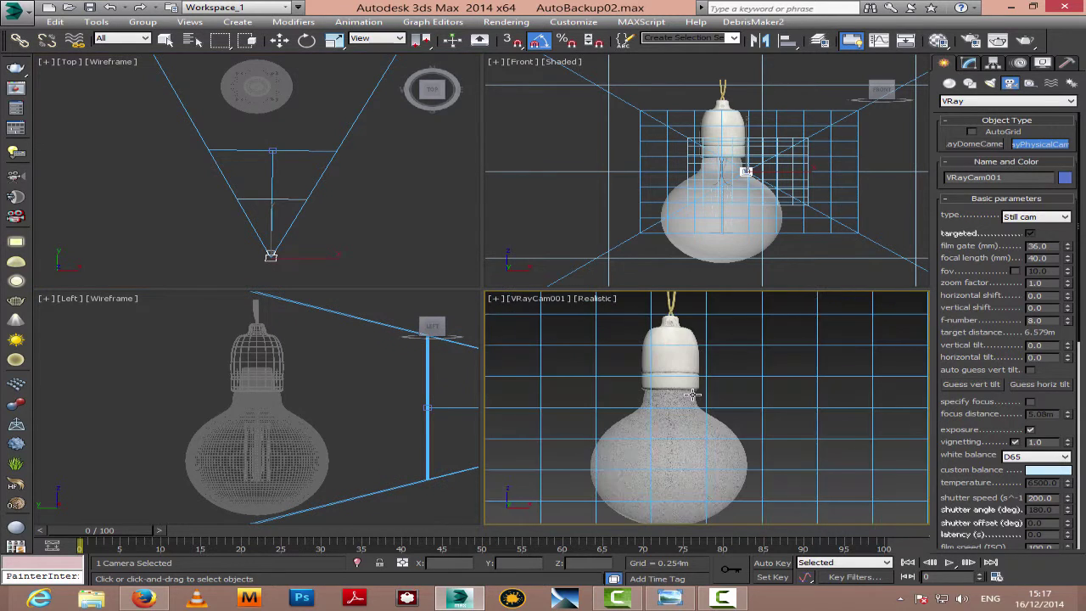
click(1037, 577)
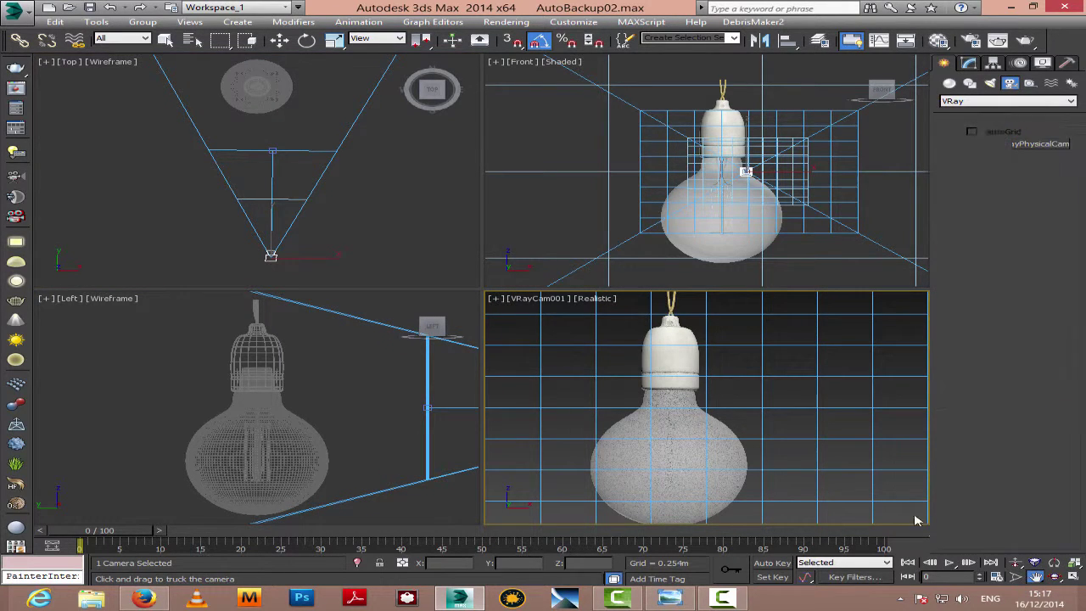
drag(755, 437, 798, 431)
Step: Set the camera view's display style to Shaded and deselect the camera
click(596, 297)
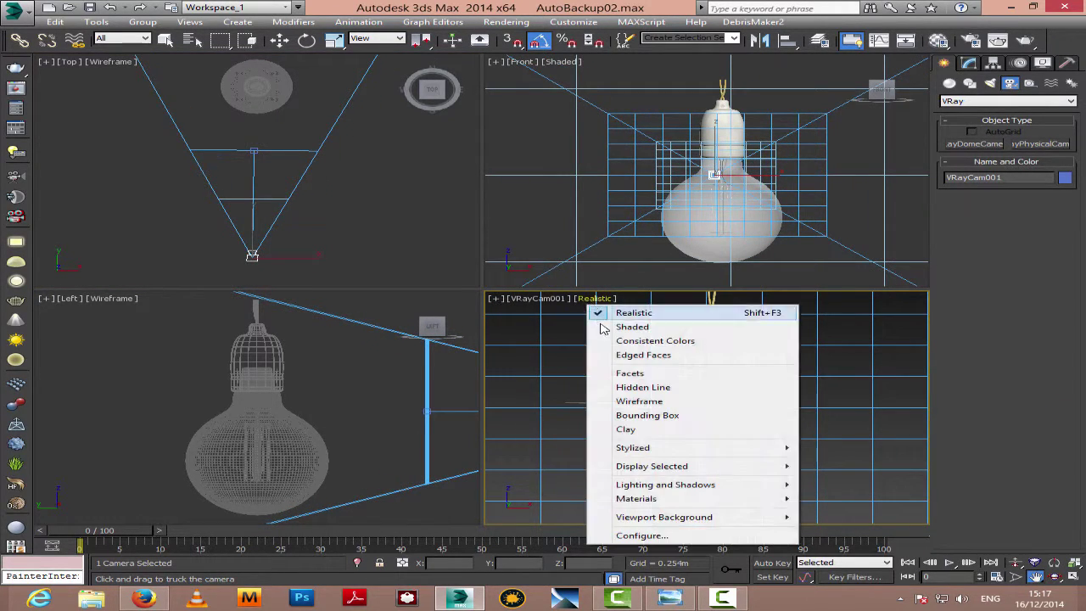
click(613, 322)
right_click(827, 410)
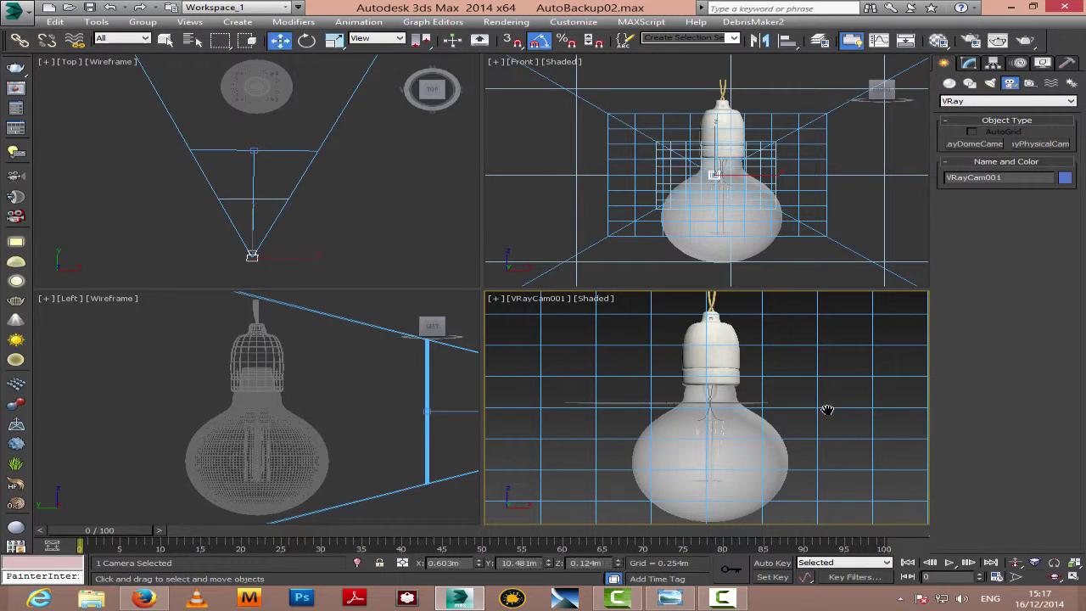
click(806, 363)
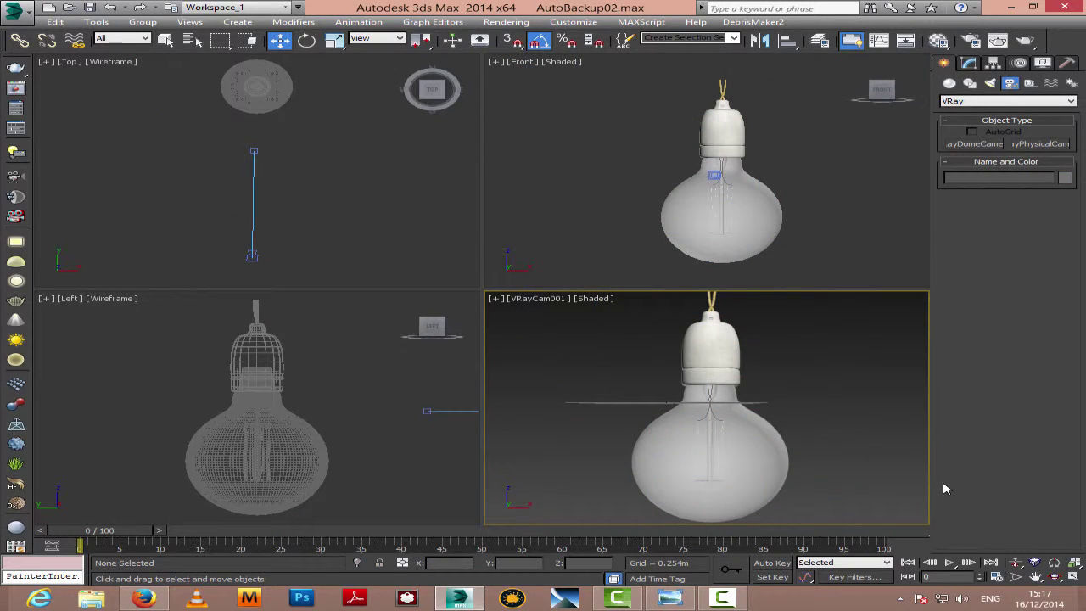
Step: Truck the camera slightly and dolly it back to frame the whole bulb with some margin
click(1036, 576)
drag(849, 475, 963, 501)
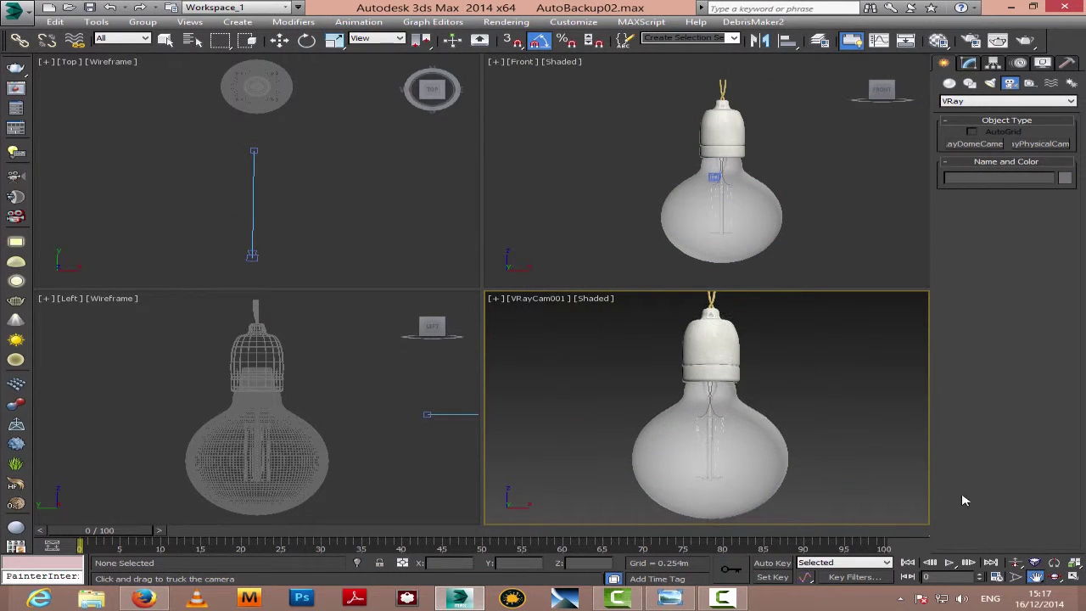
click(1015, 562)
drag(800, 443, 801, 458)
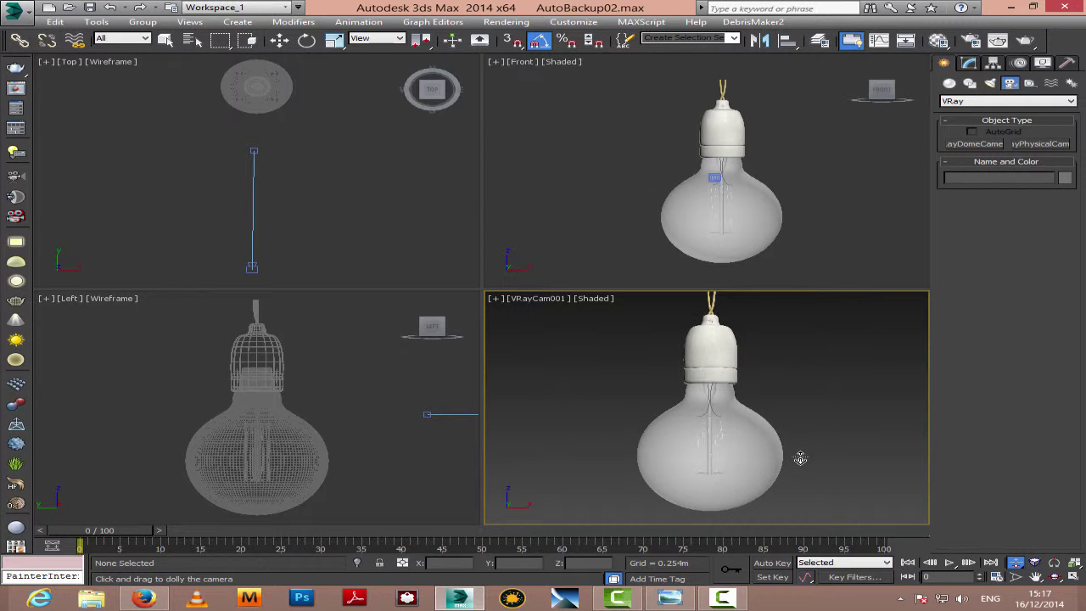
Step: Switch the Front view to look through the V-Ray camera
key(w)
click(252, 267)
click(372, 236)
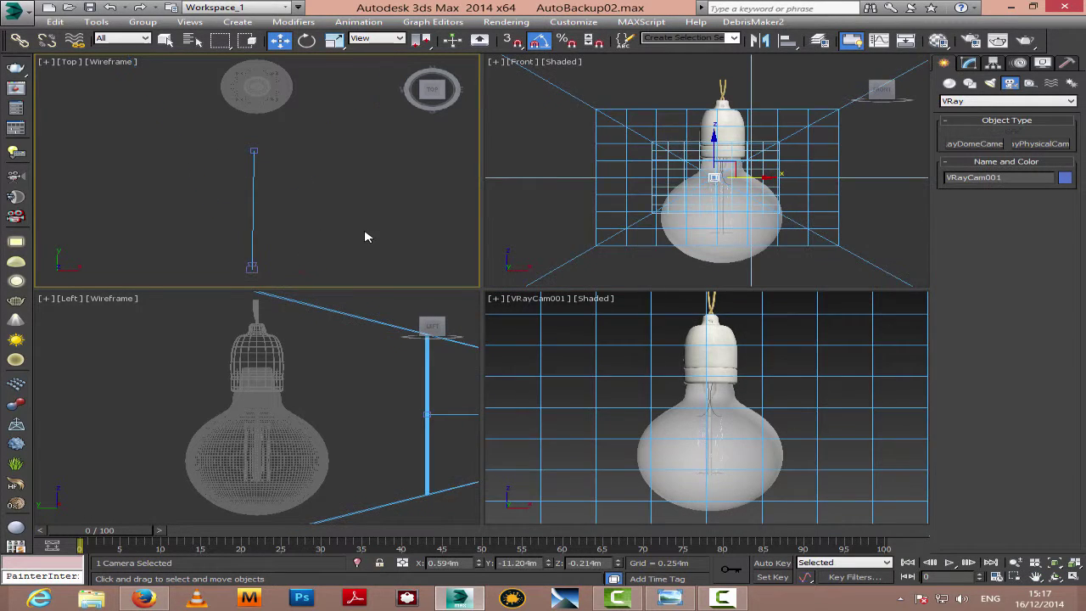
click(790, 138)
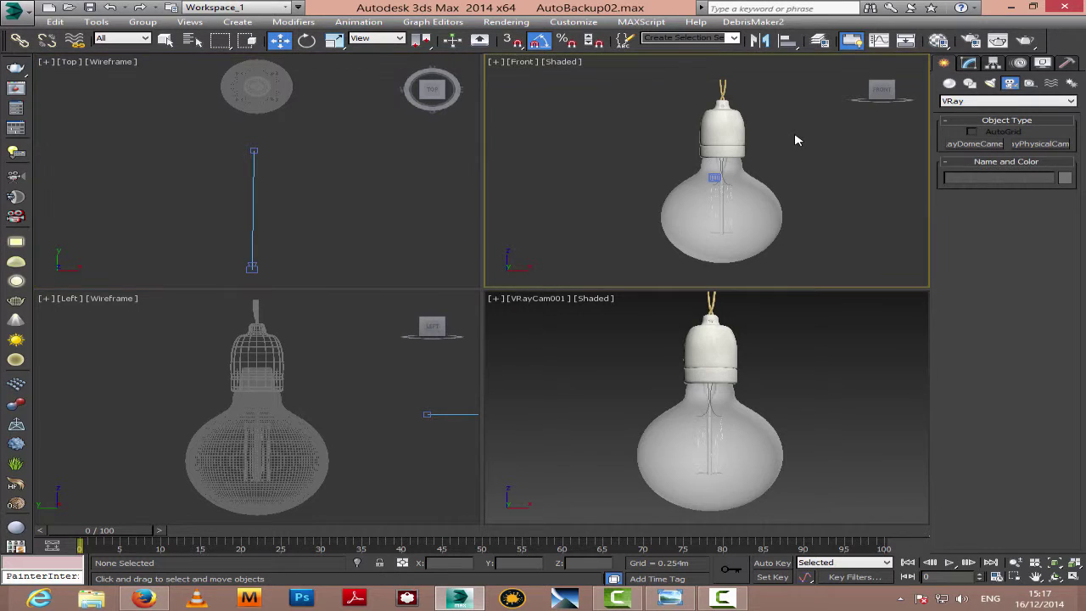
key(c)
Step: Place a Dome-type VRayLight in the Top view, beside the camera, and bring it into view with the bulb in the Left view
click(989, 82)
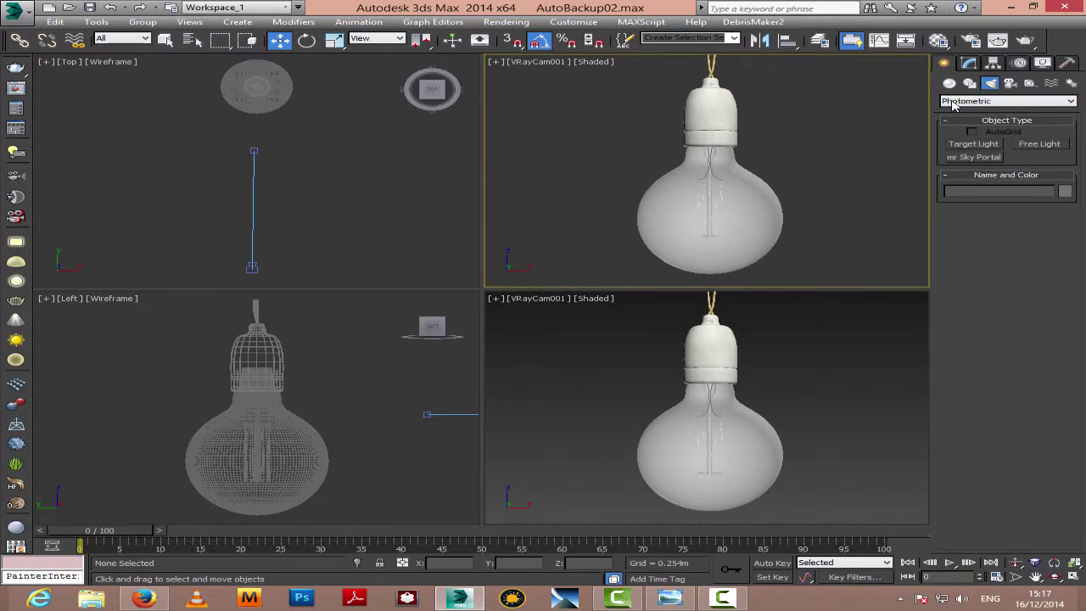
click(955, 101)
click(955, 125)
click(974, 144)
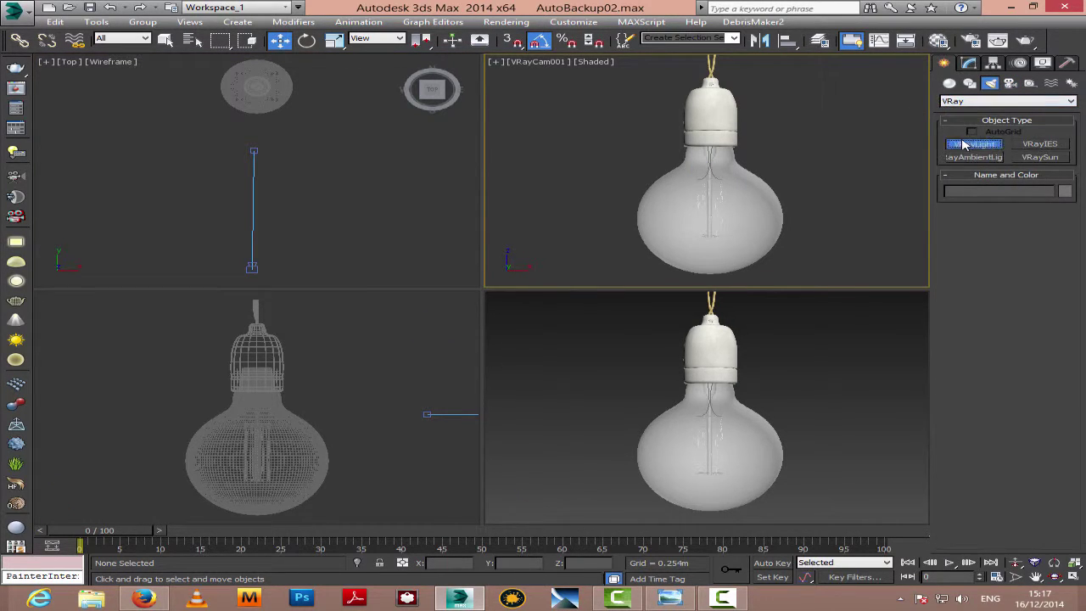
click(1023, 248)
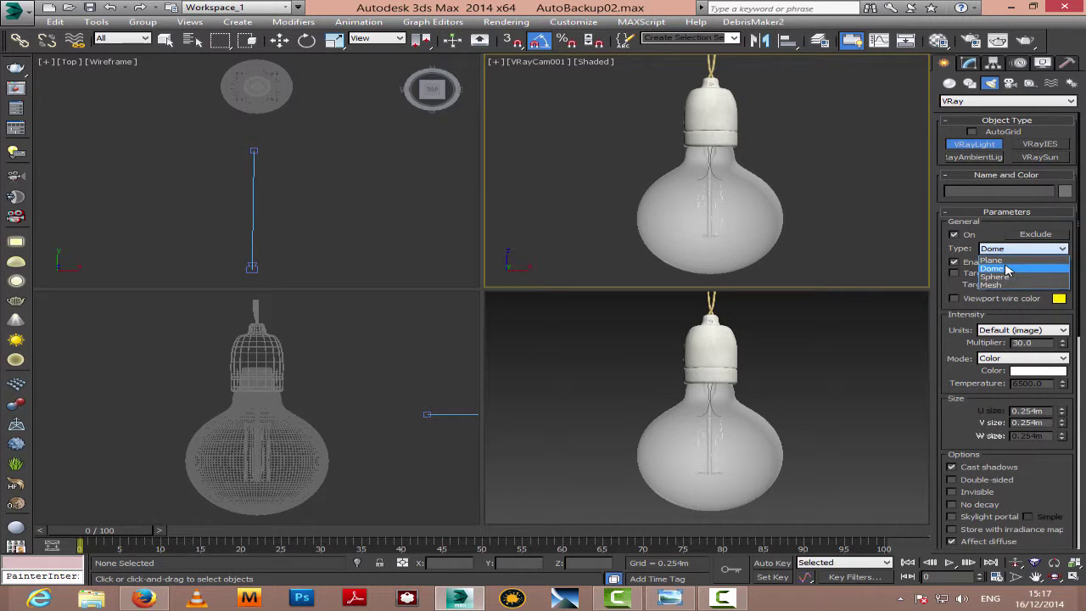
click(1001, 265)
click(433, 233)
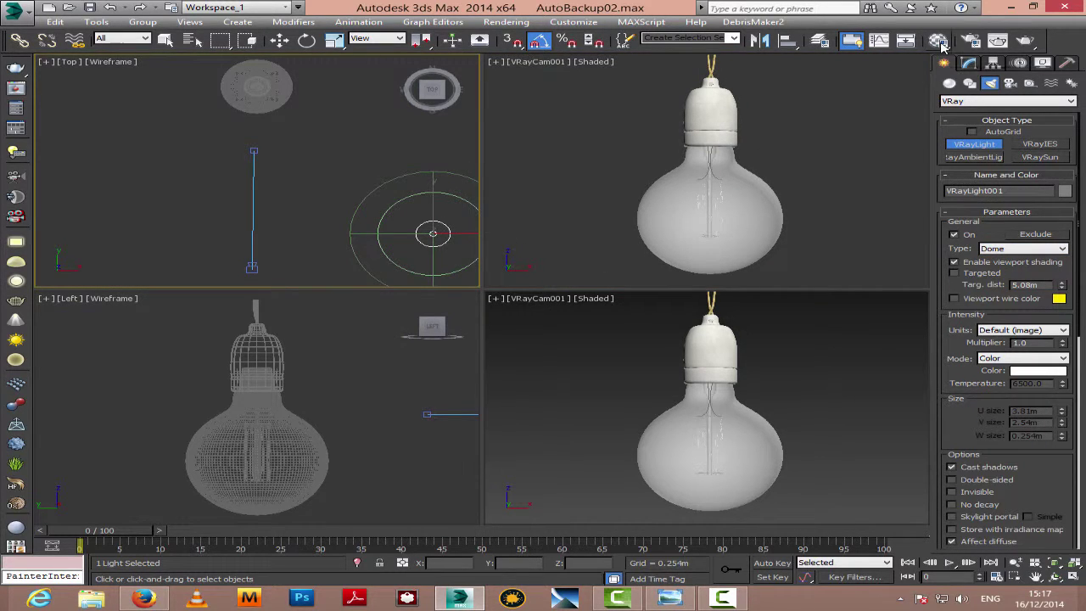
scroll(465, 381, down, 4)
scroll(424, 403, up, 6)
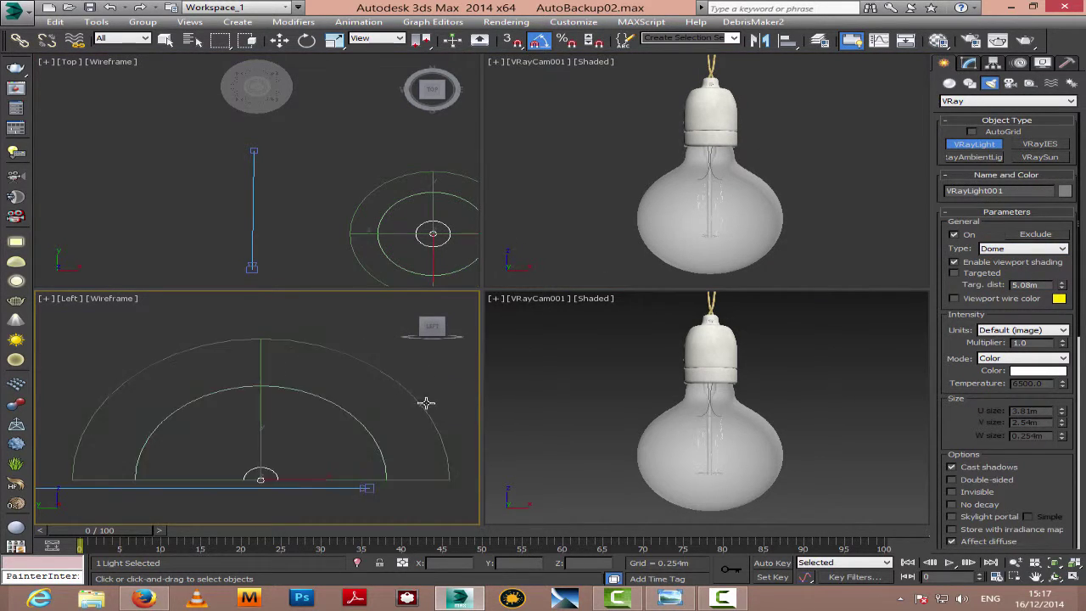
scroll(424, 408, down, 3)
scroll(423, 409, up, 1)
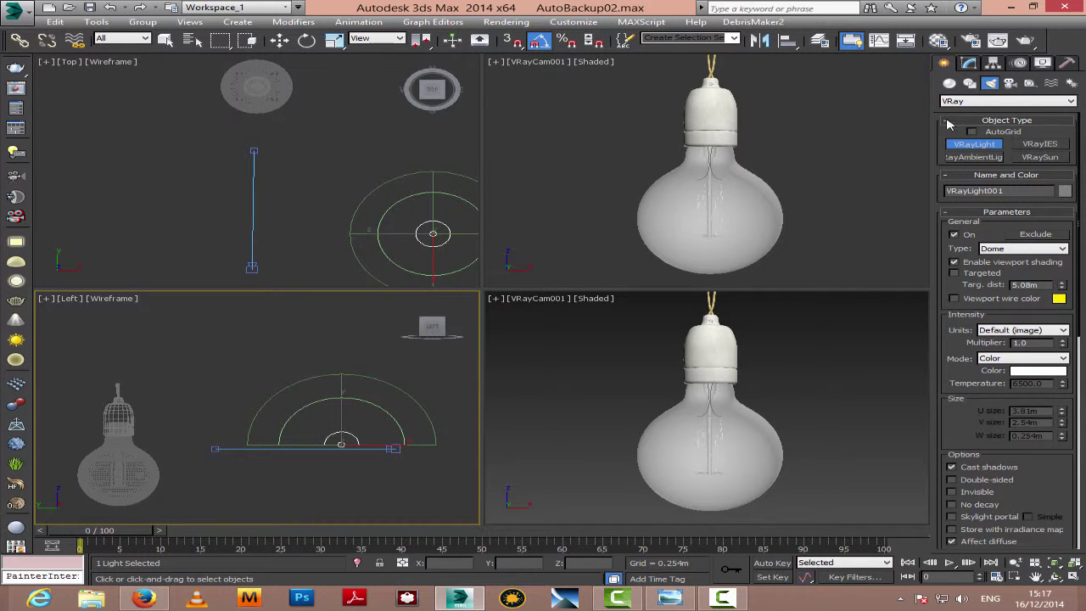
Step: Assign a VRayHDRI map as the dome light's texture
scroll(965, 398, down, 10)
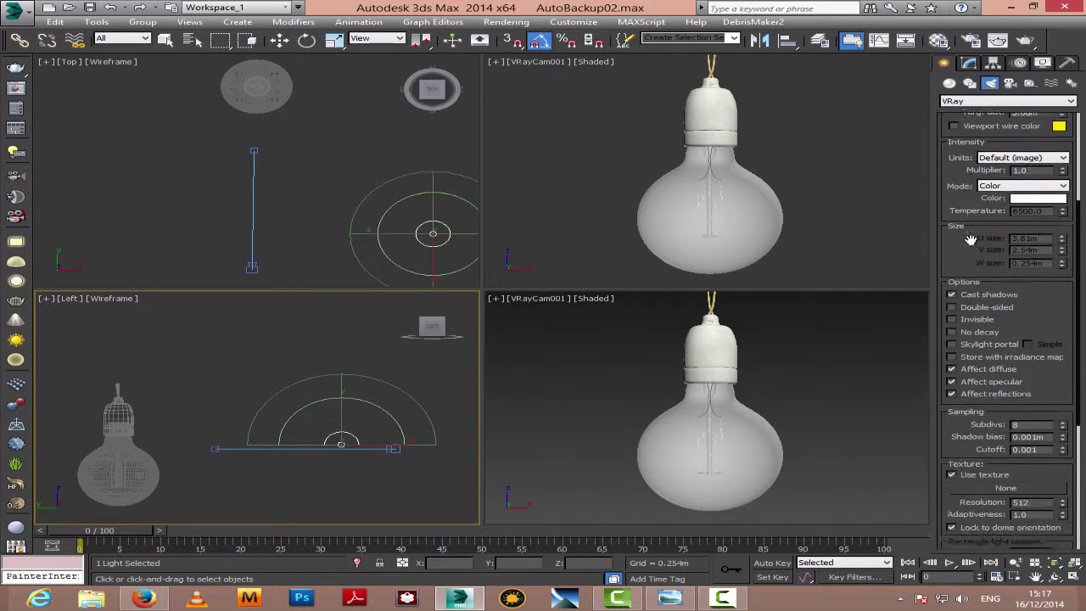
click(1003, 393)
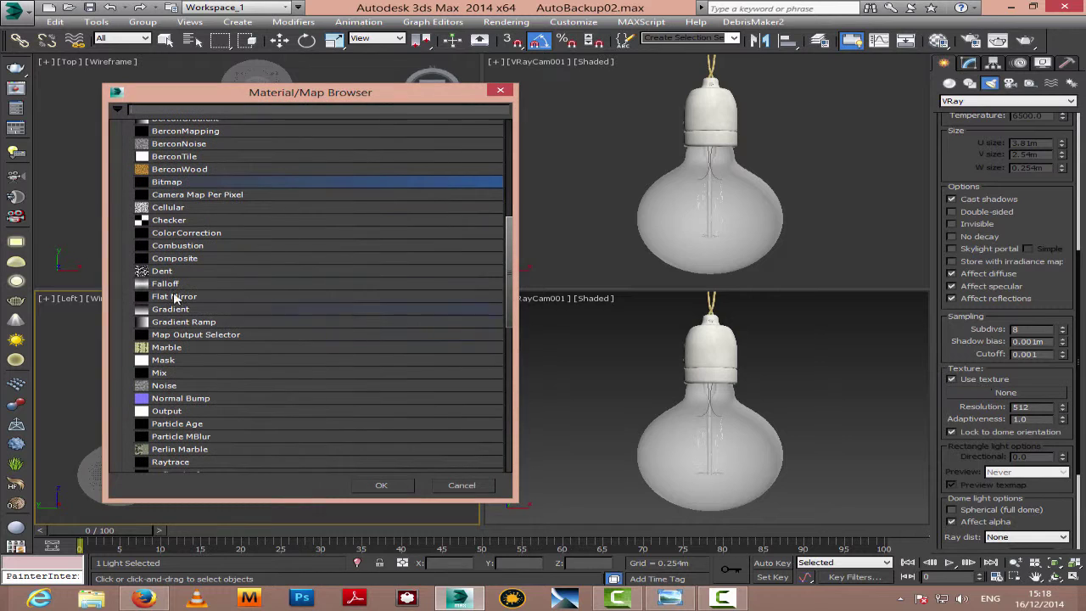
scroll(246, 340, down, 9)
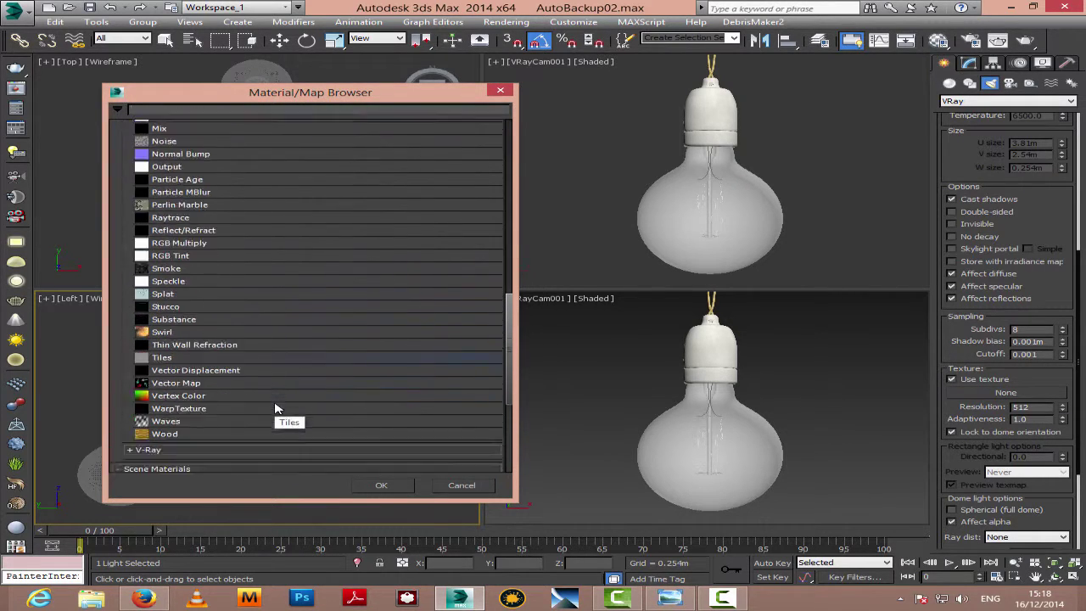
click(194, 344)
scroll(195, 365, down, 2)
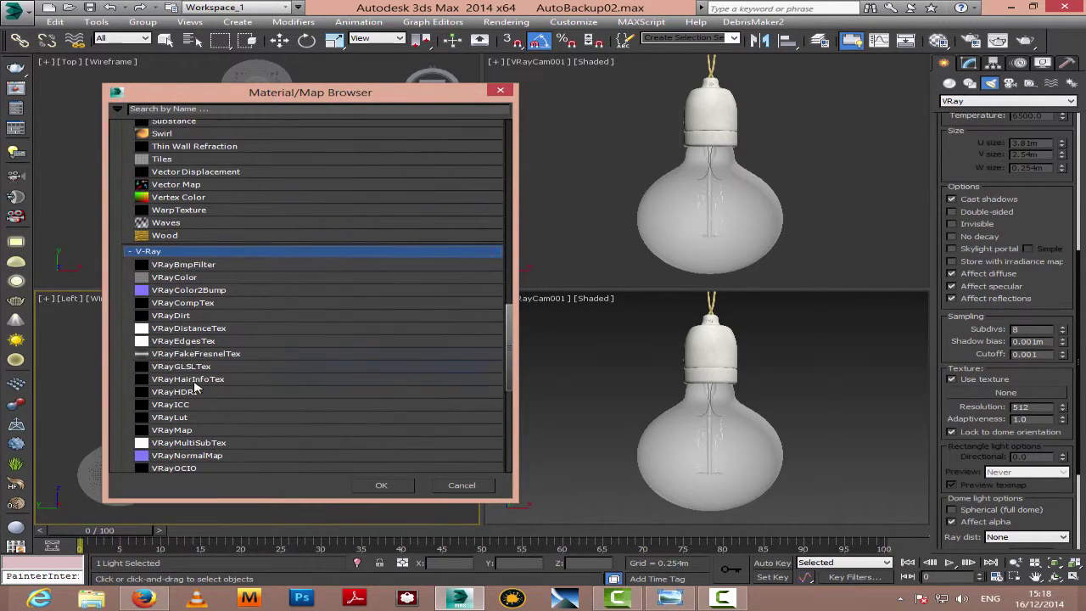
double_click(187, 392)
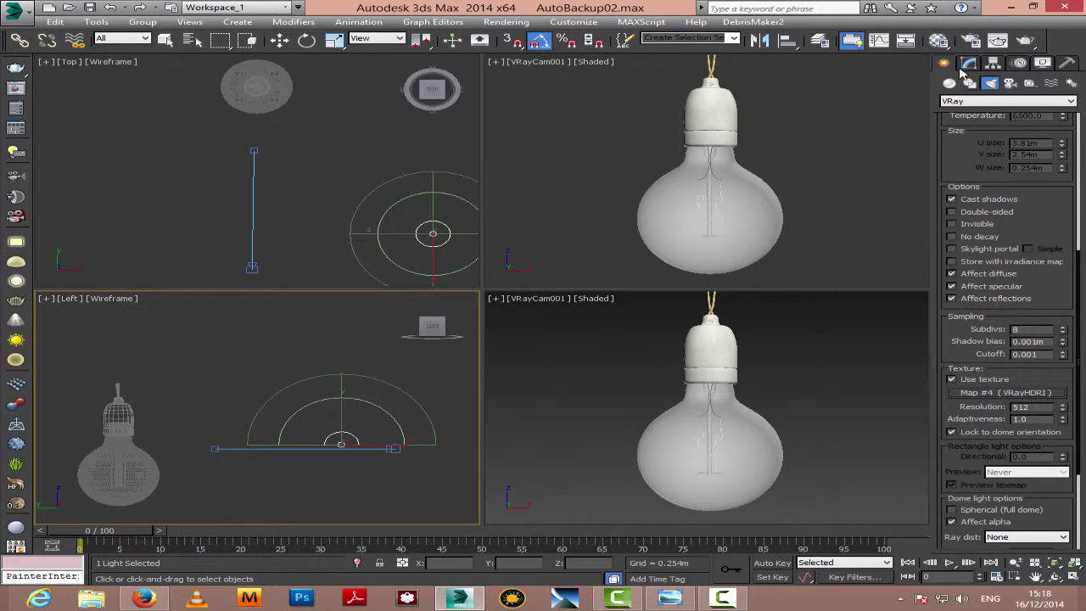
Step: Load the dome light's VRayHDRI map into the green sample slot of the Material Editor
click(938, 40)
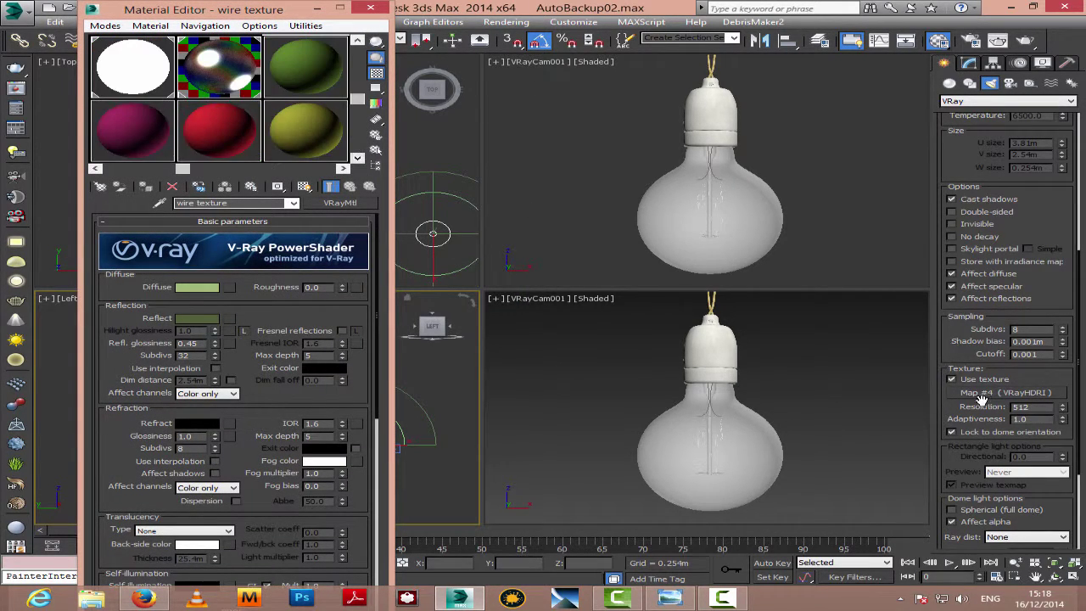
scroll(983, 399, down, 3)
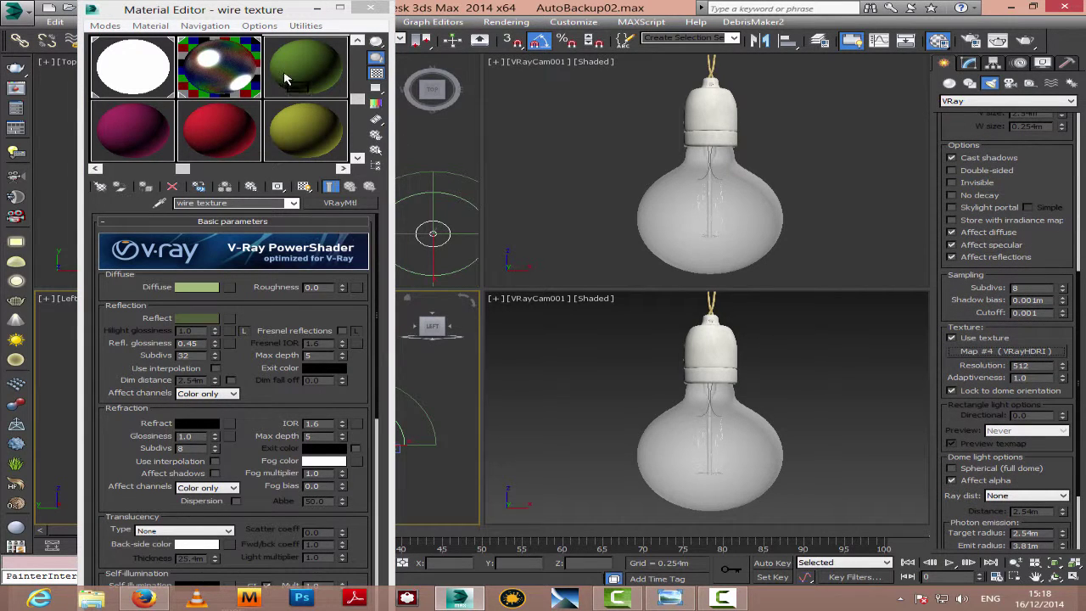
drag(284, 79, 218, 247)
click(202, 351)
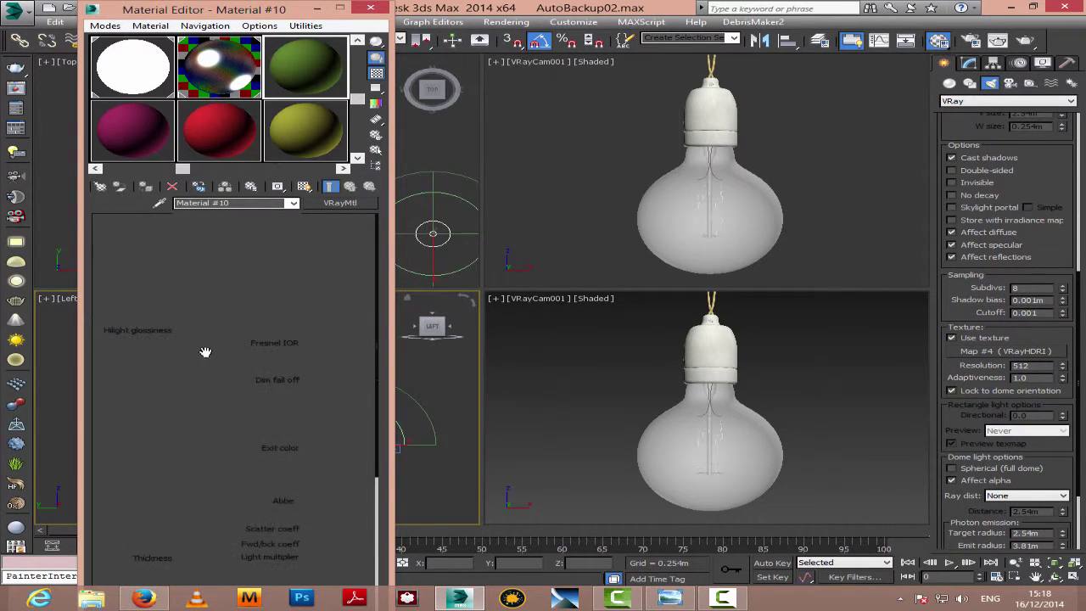
drag(266, 12, 280, 12)
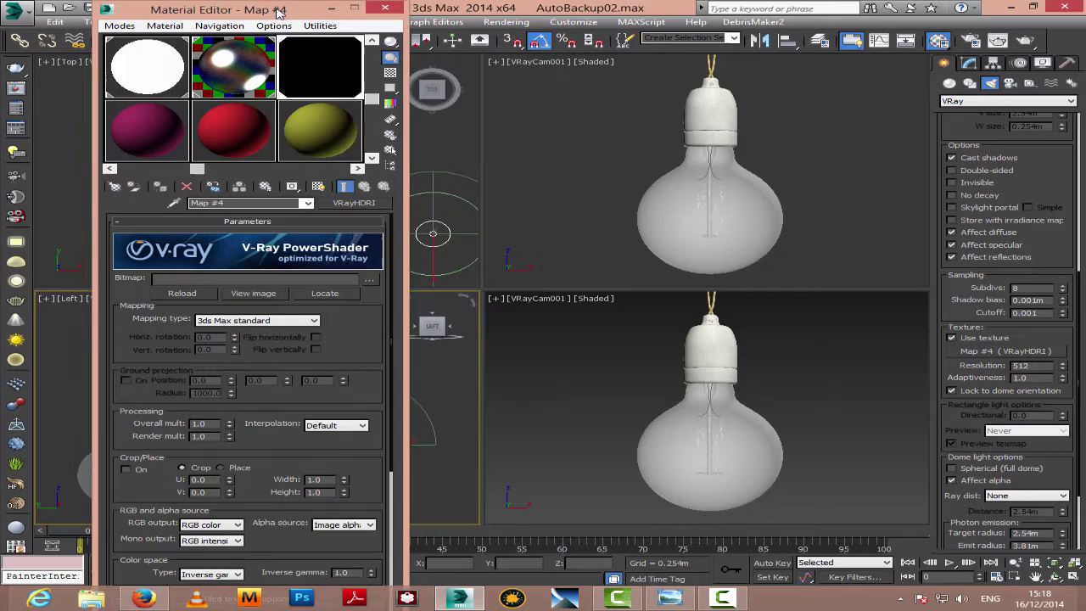
Step: Load the HDR image studio021 from the STUDIO HDRI folder as the VRayHDRI map's bitmap
click(370, 281)
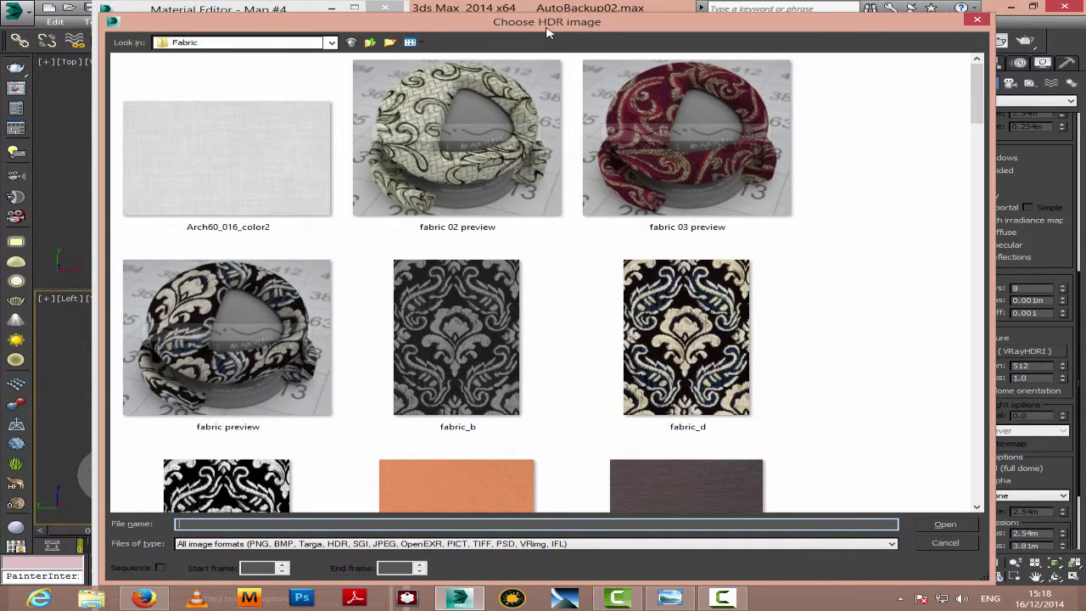
drag(547, 31, 532, 31)
click(353, 43)
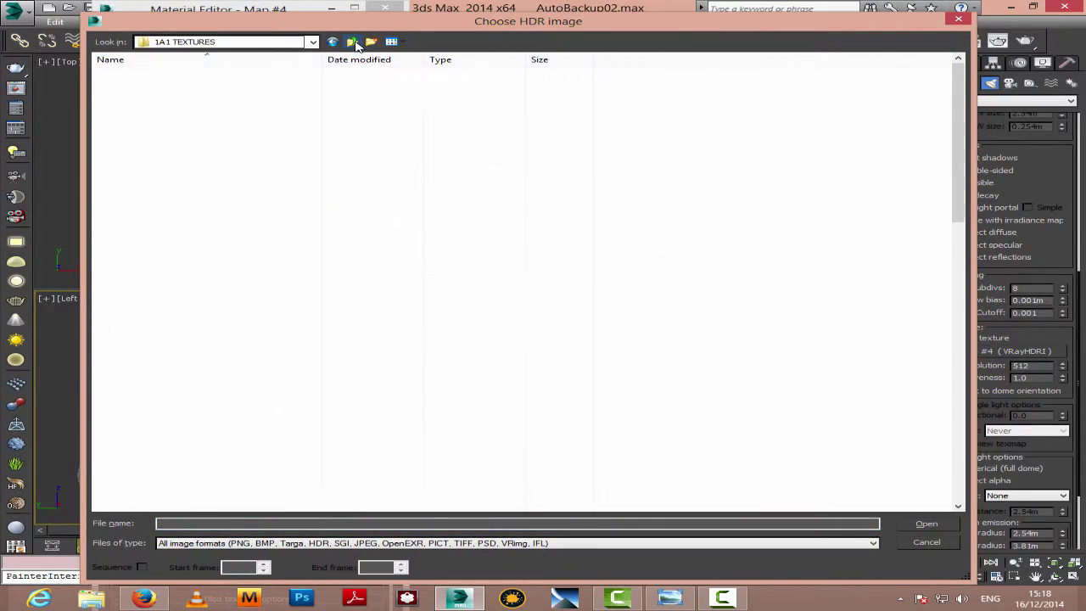
double_click(161, 400)
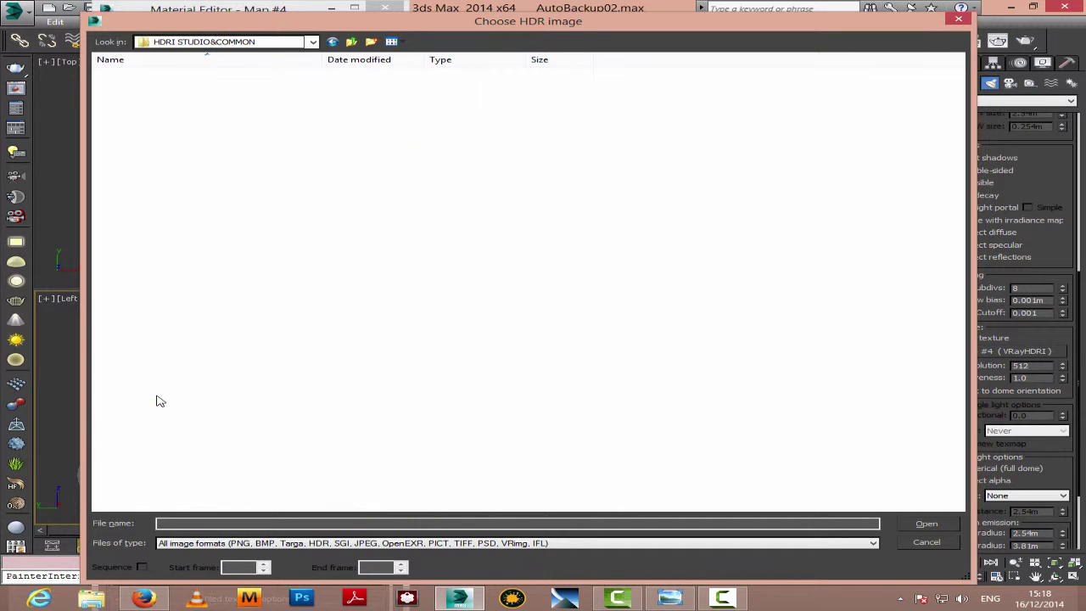
double_click(166, 211)
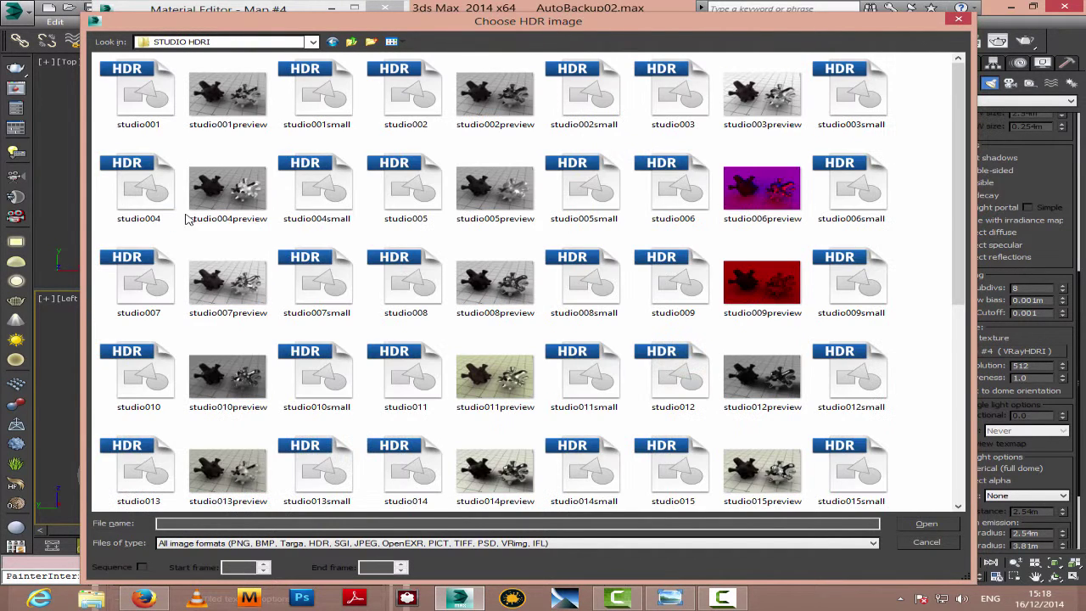
scroll(641, 411, down, 5)
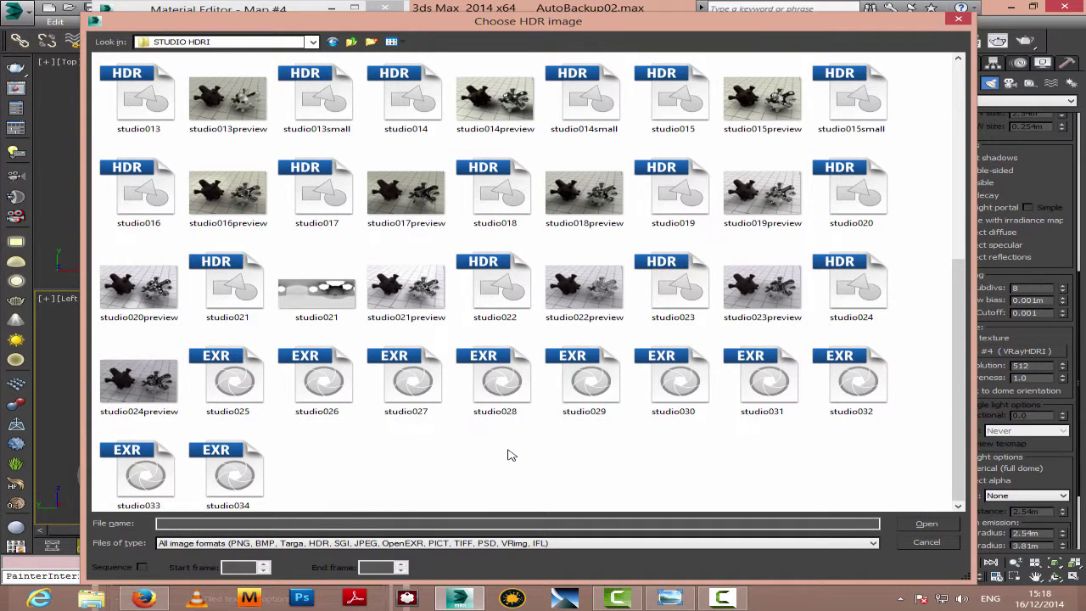
click(238, 290)
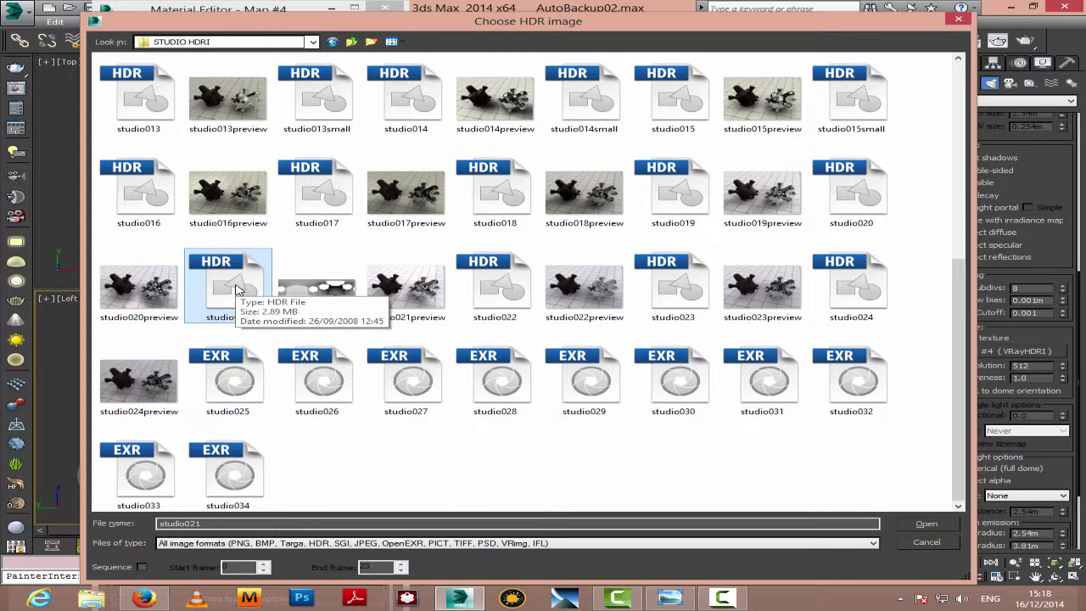
click(905, 526)
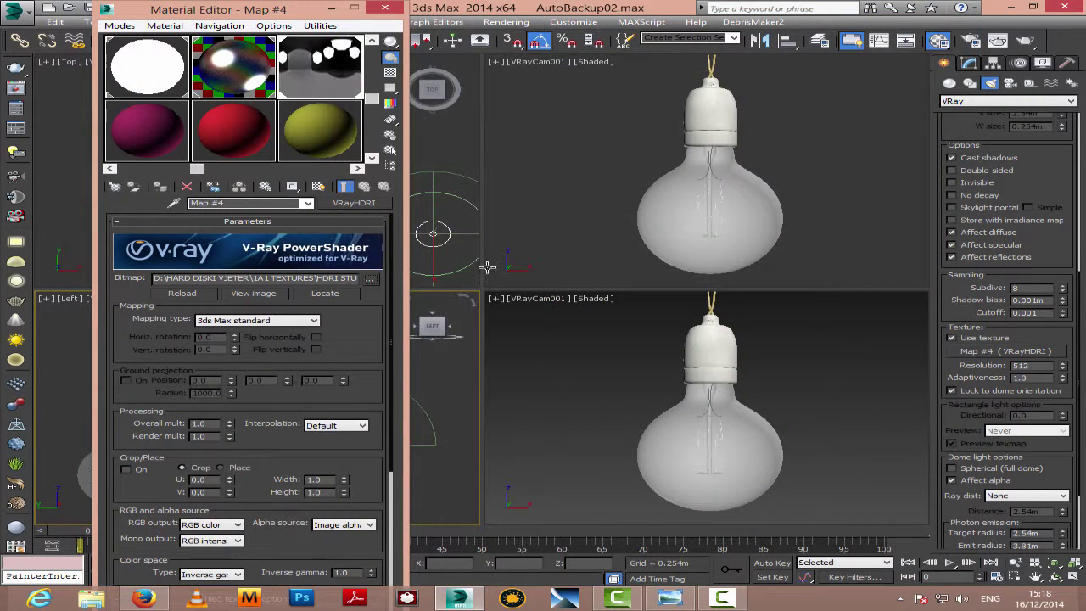
Step: Set the HDRI map to Spherical mapping with a horizontal rotation of 84, close the Material Editor and deselect the light
click(236, 321)
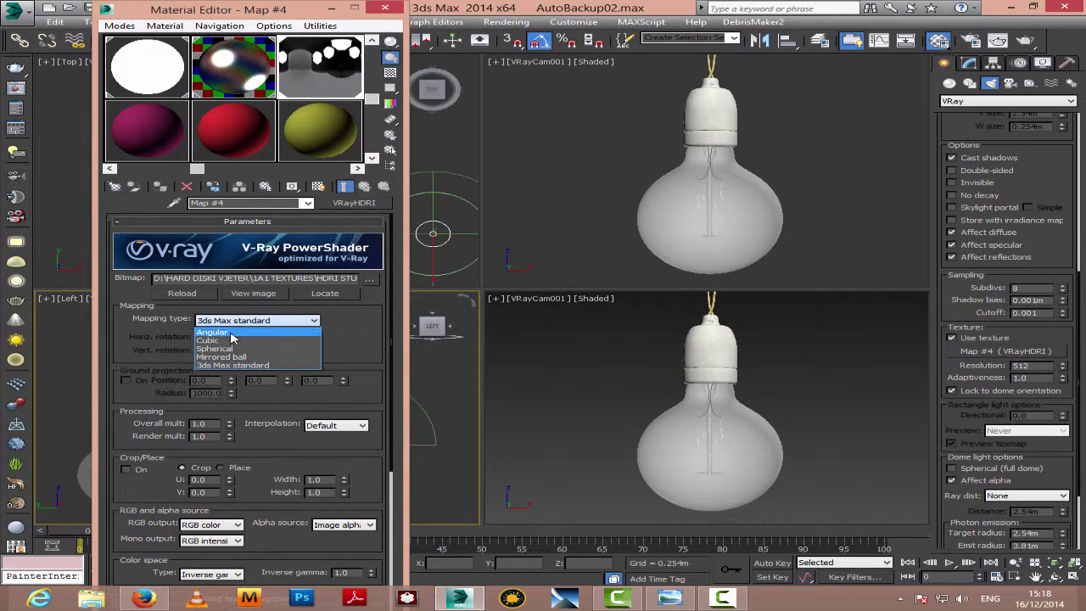
click(230, 349)
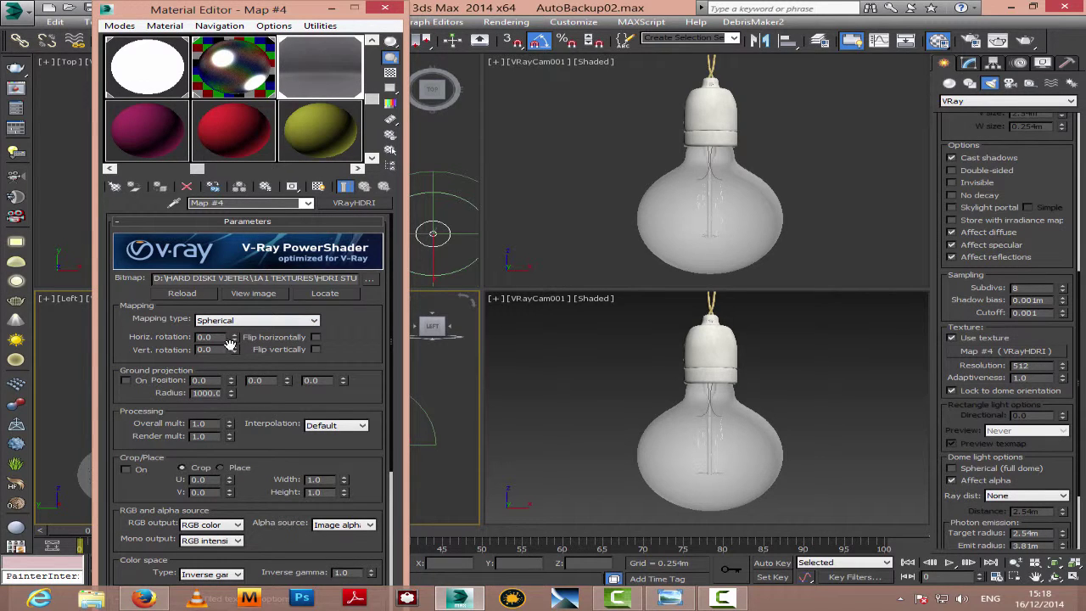
drag(234, 340, 235, 332)
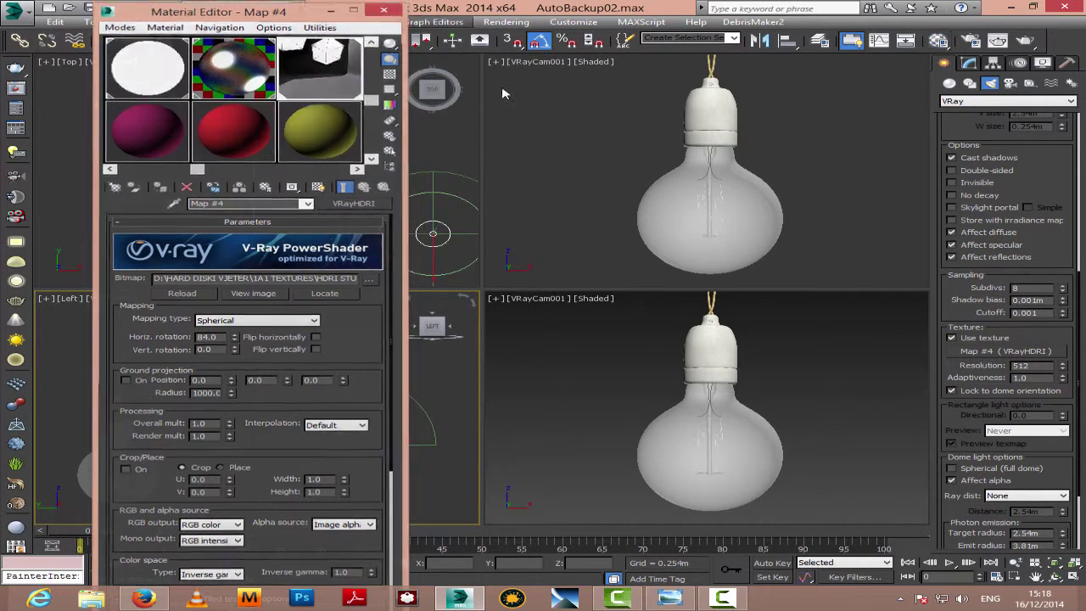
click(385, 8)
click(591, 162)
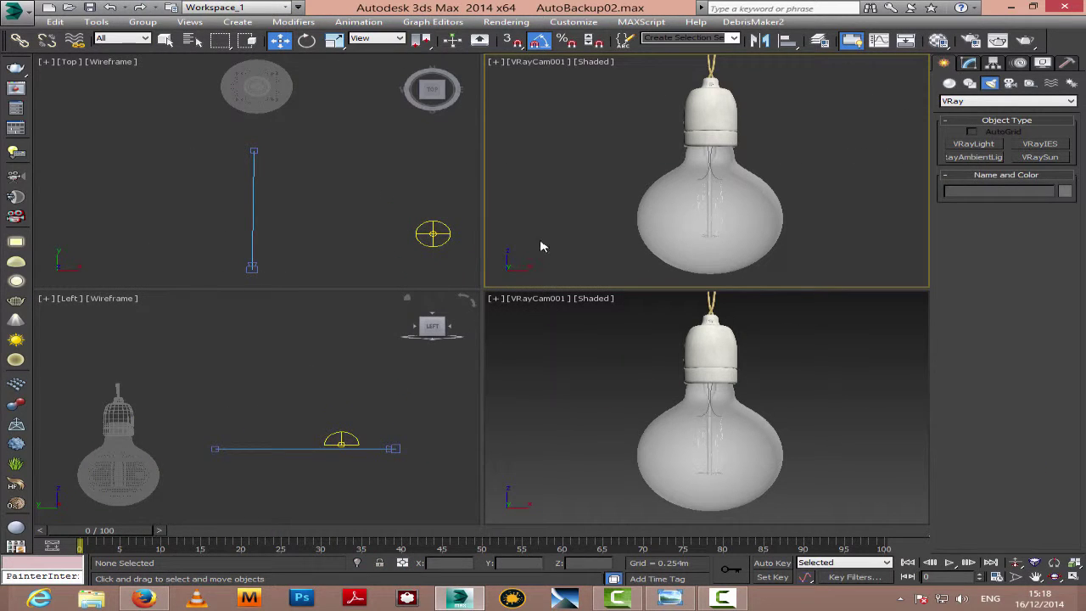
click(759, 210)
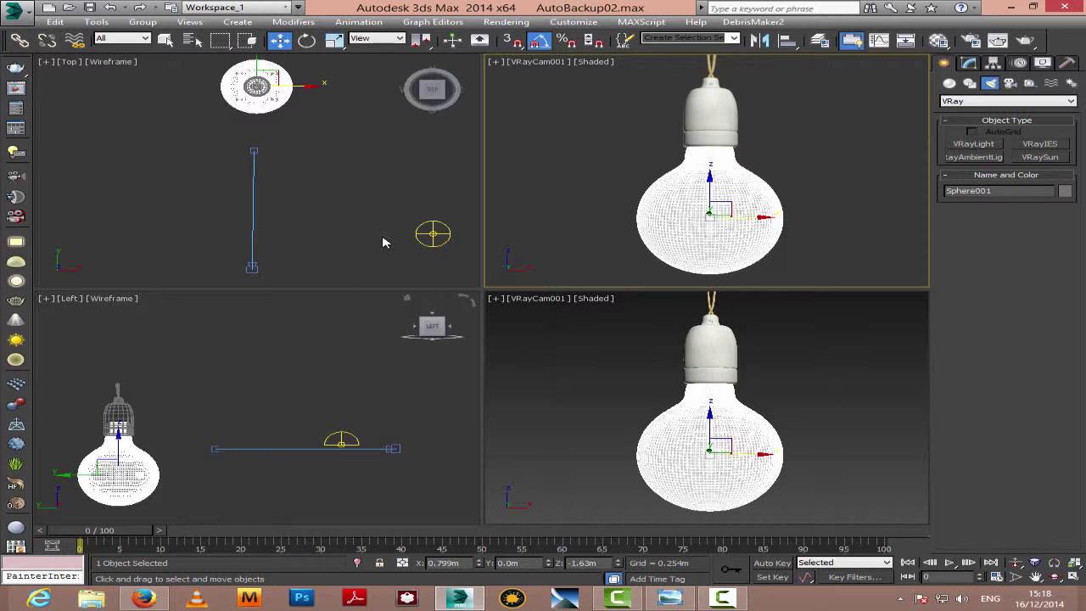
click(835, 157)
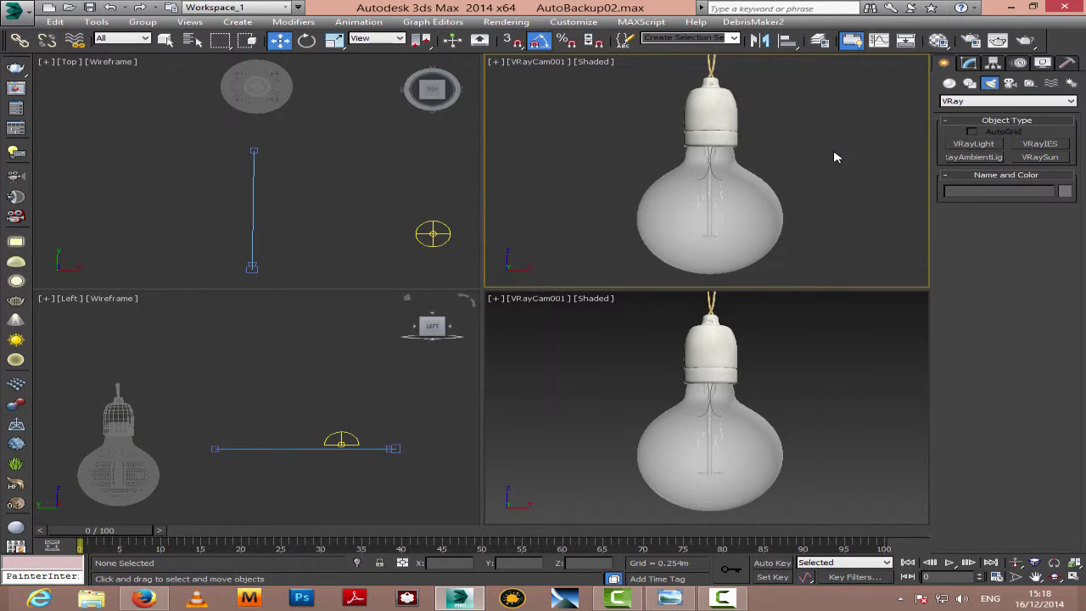
click(759, 214)
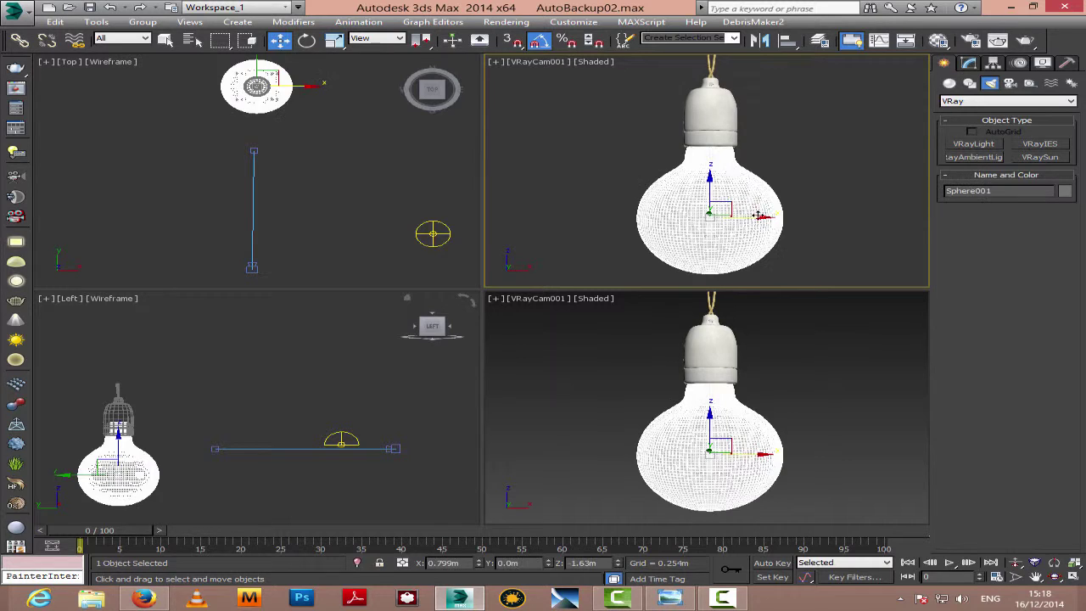
click(821, 167)
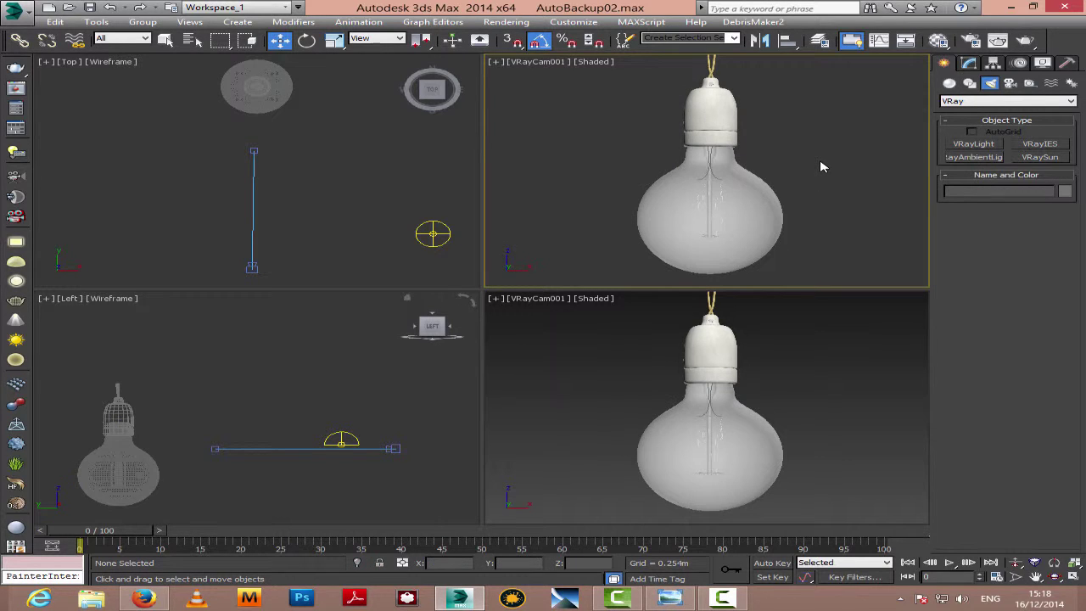
Step: Switch the upper VRayCam001 view to an ActiveShade preview
click(534, 68)
mouse_move(632, 257)
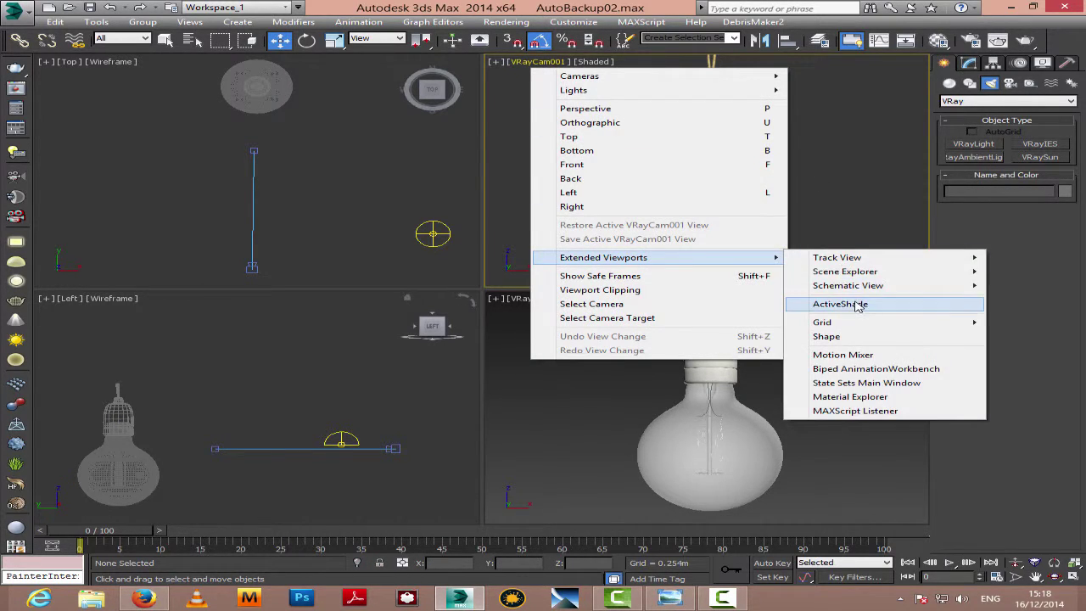
click(841, 304)
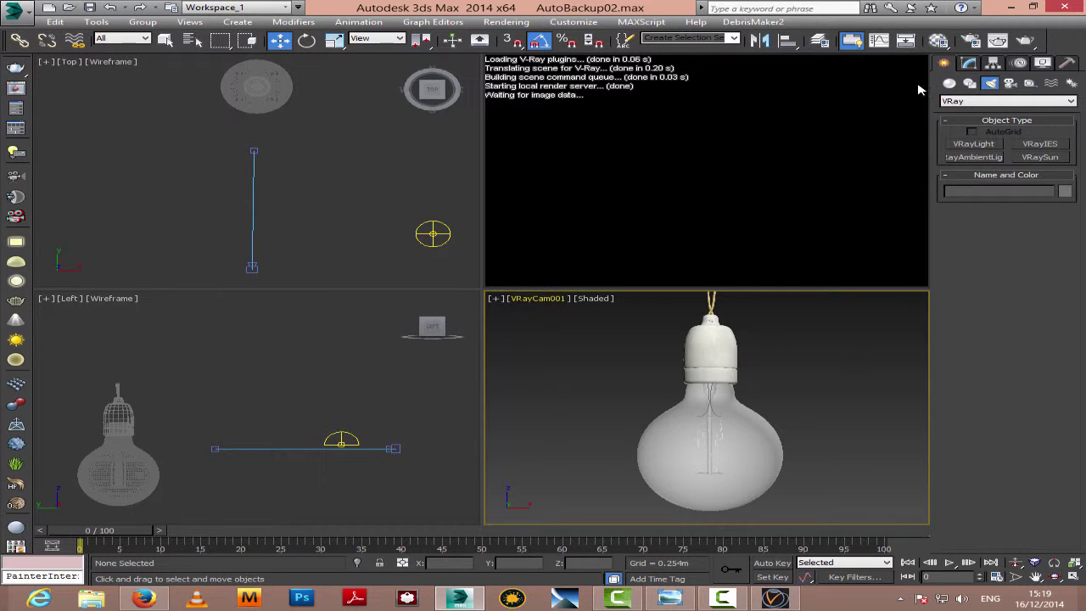
Step: Enable global illumination in the V-Ray render settings and close them
click(972, 41)
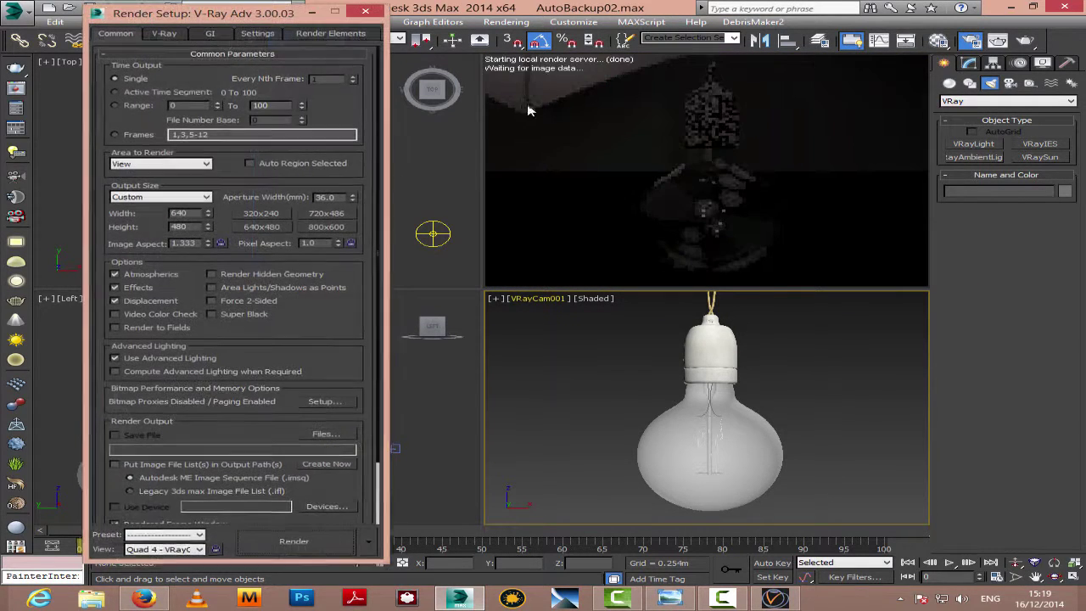
click(209, 34)
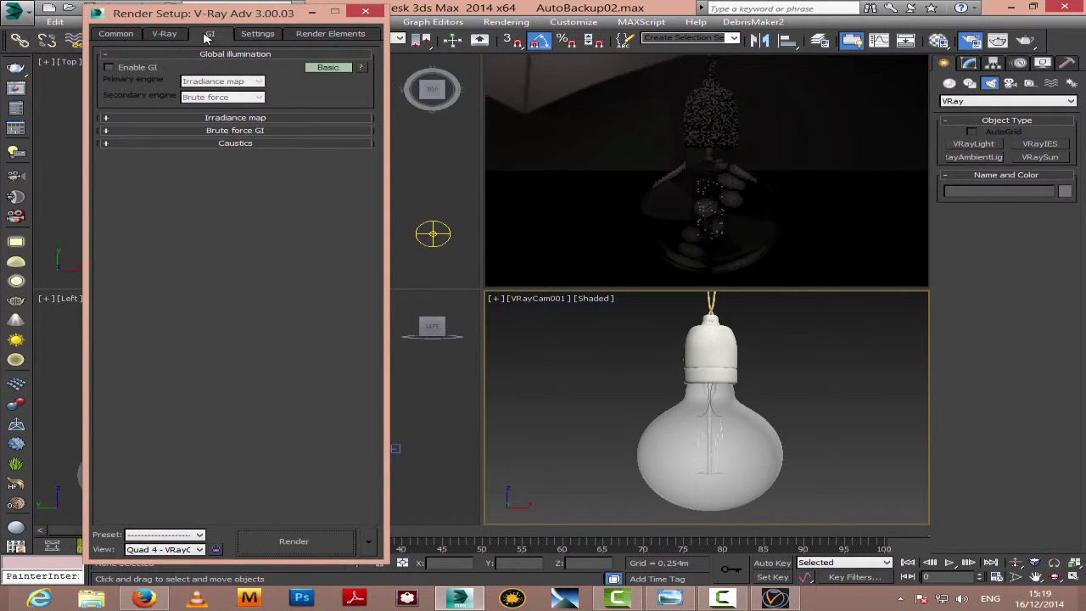
click(124, 67)
click(363, 13)
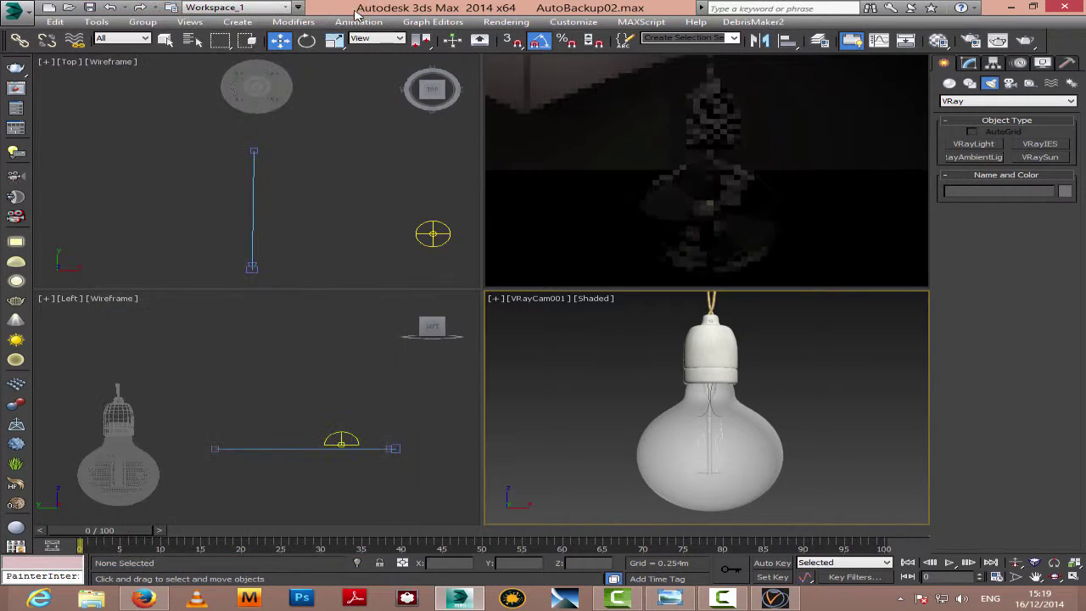
Step: Set the dome light's intensity multiplier to 10 and make the light invisible
click(252, 269)
click(433, 235)
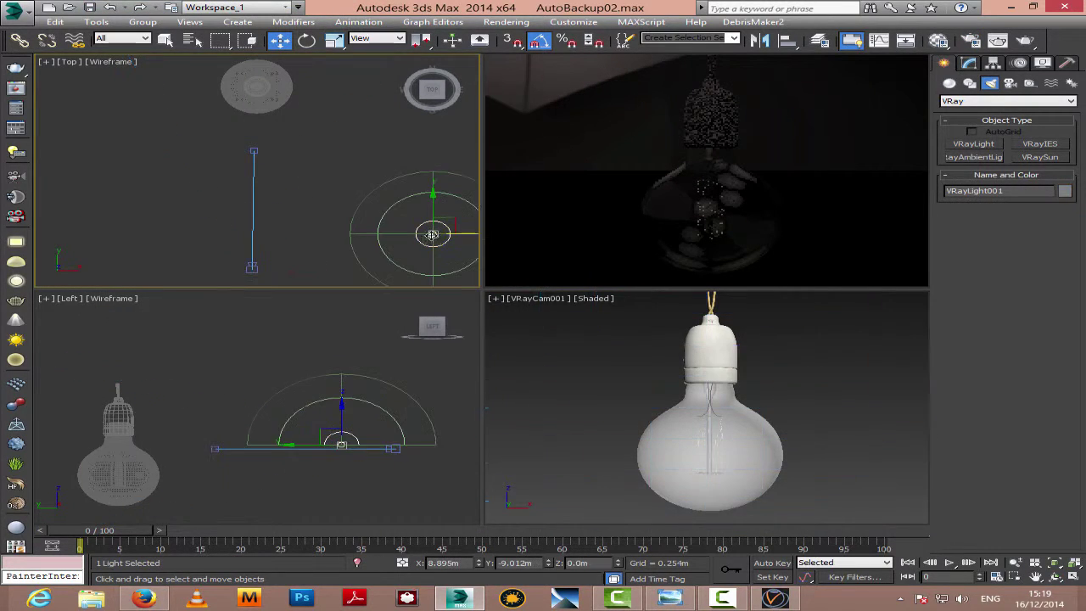
click(969, 64)
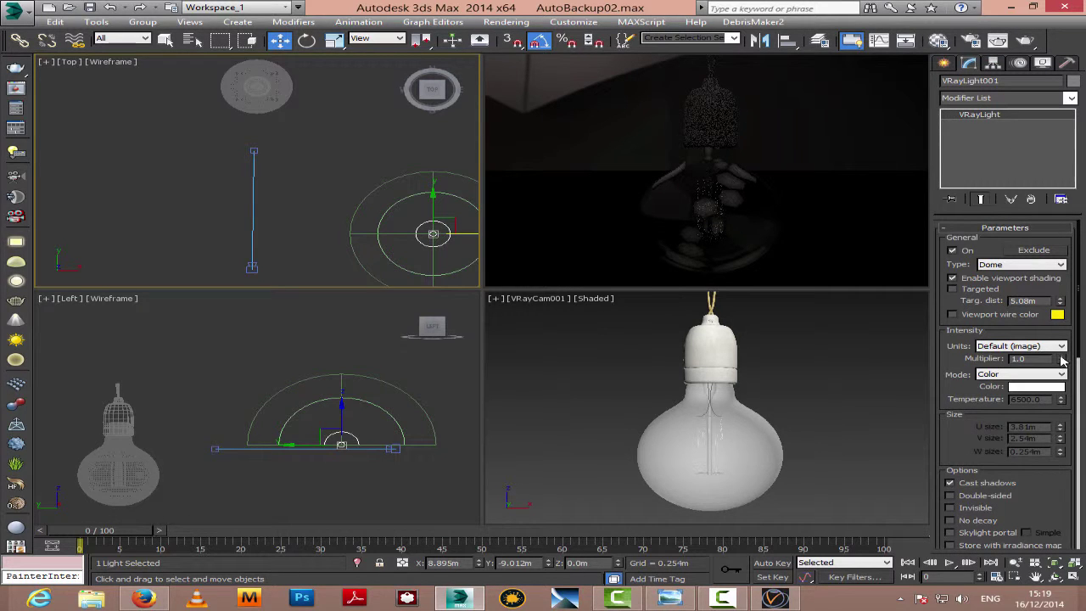
click(1061, 356)
click(1061, 356)
click(1061, 356)
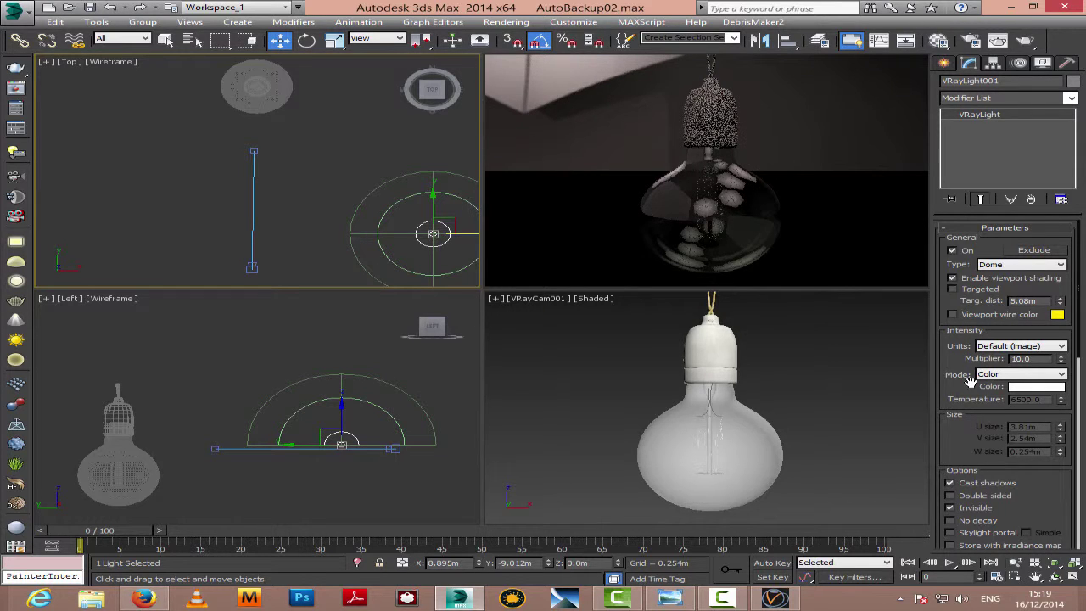
drag(962, 365, 962, 342)
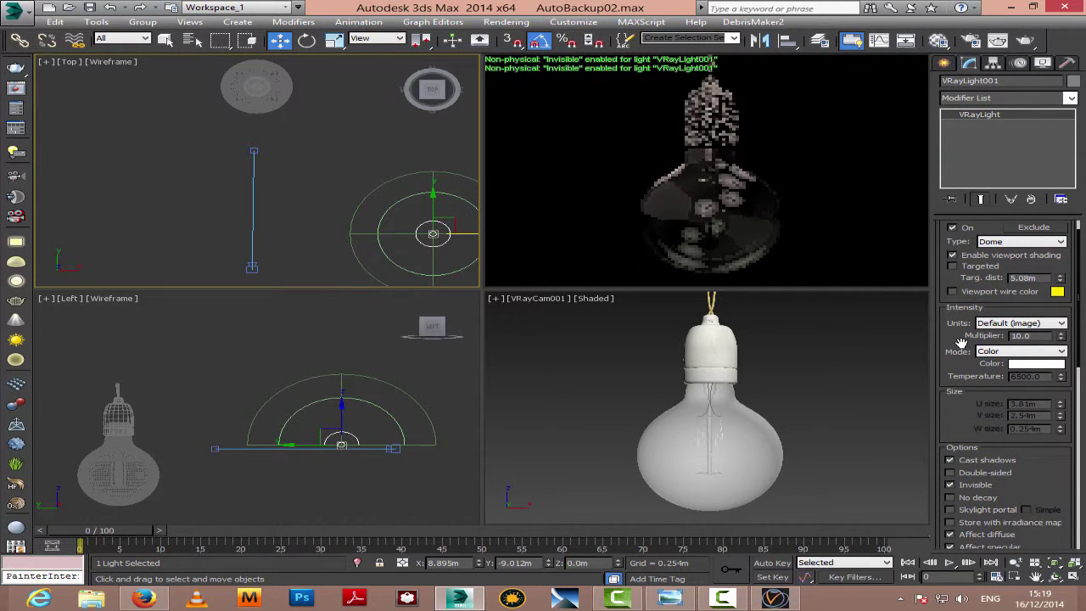
Step: Replace the HDRI map's bitmap with the studio005 HDR image from the STUDIO HDRI folder
click(938, 41)
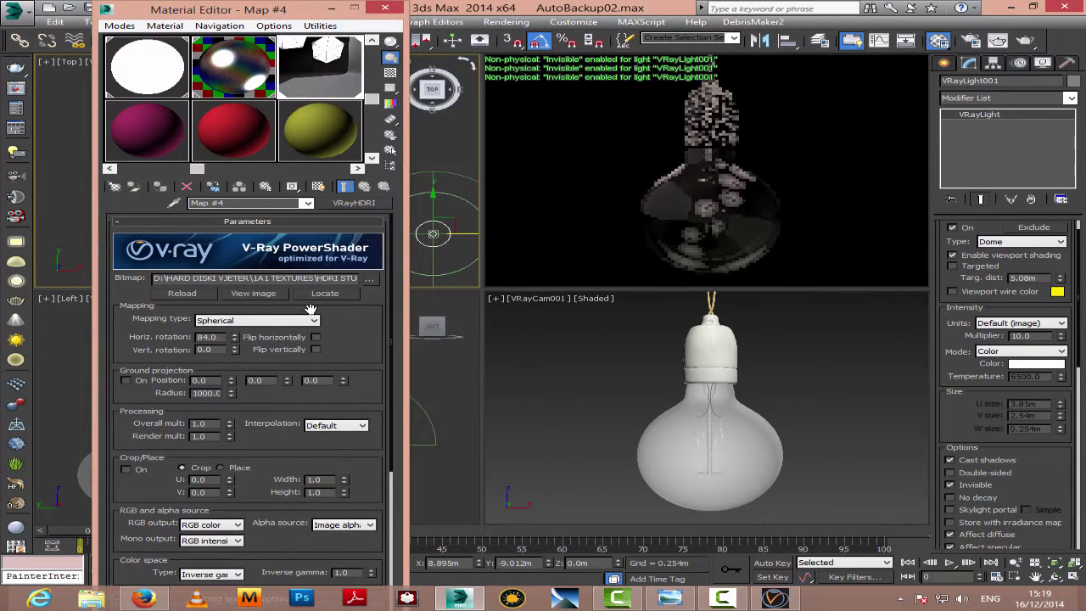
click(370, 280)
click(584, 377)
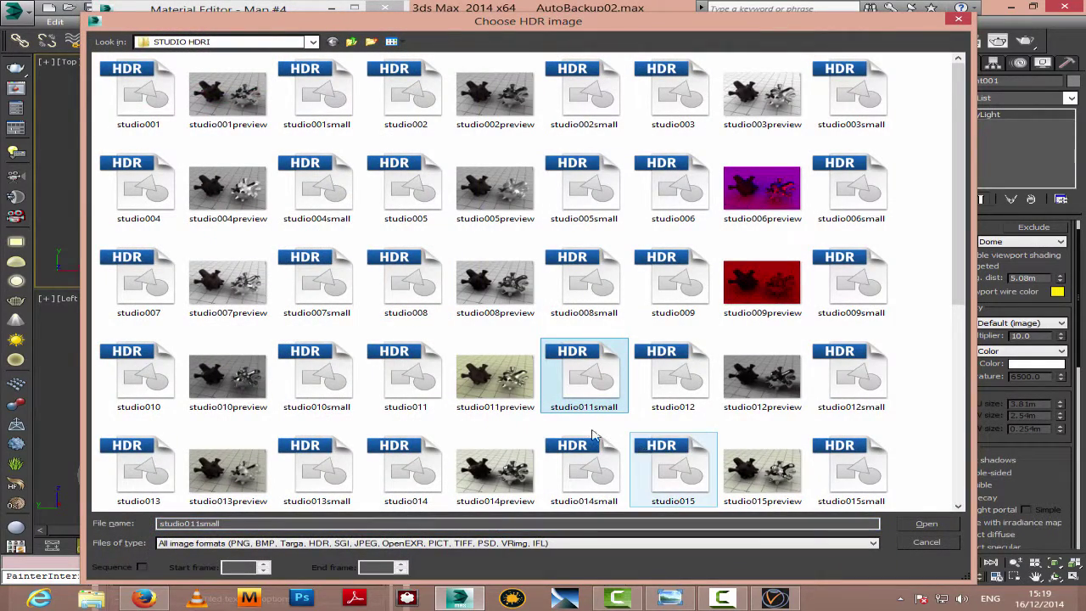
scroll(593, 434, down, 4)
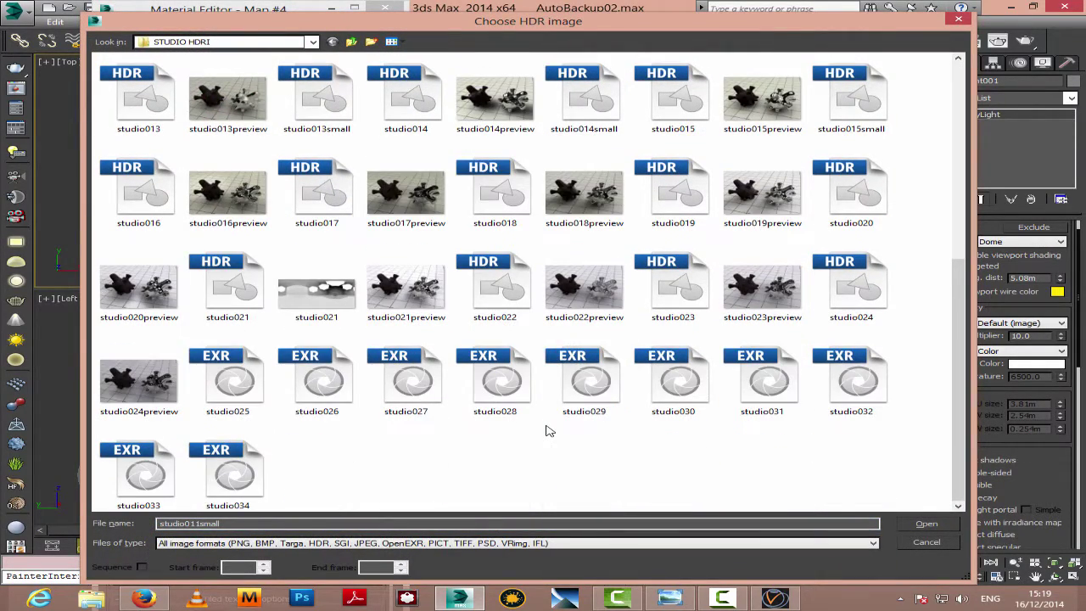
scroll(552, 451, up, 4)
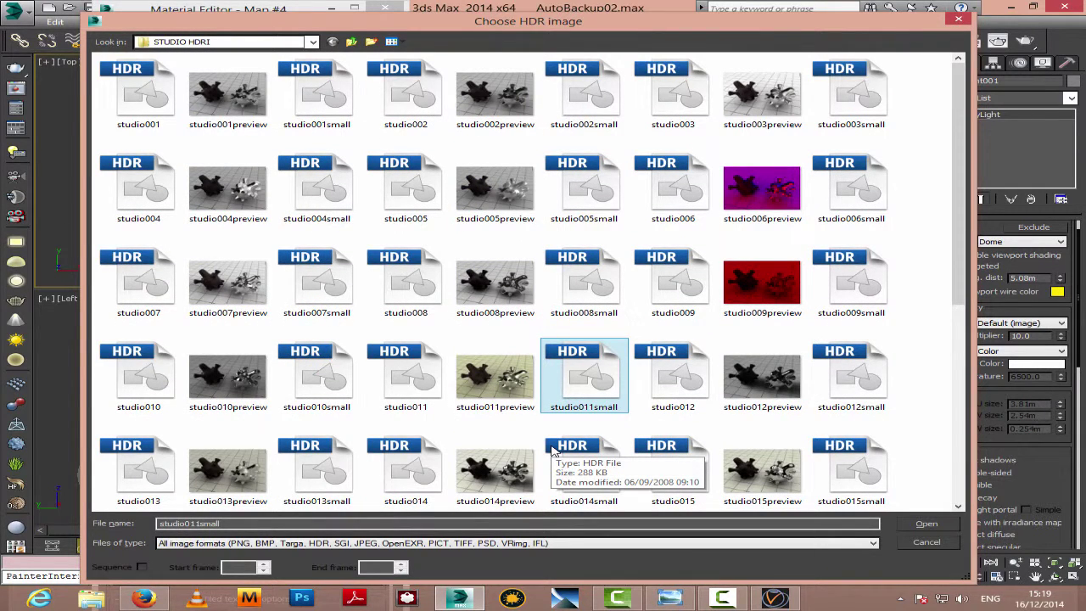
click(406, 191)
click(927, 524)
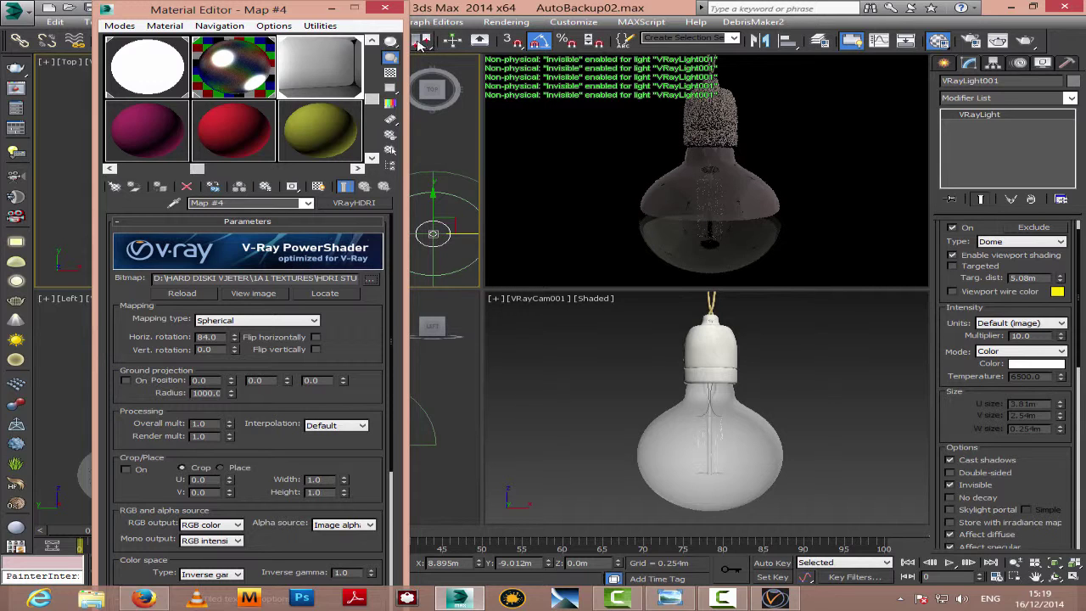
Step: Set the HDRI map's horizontal rotation to 192 and close the Material Editor
drag(234, 340, 238, 301)
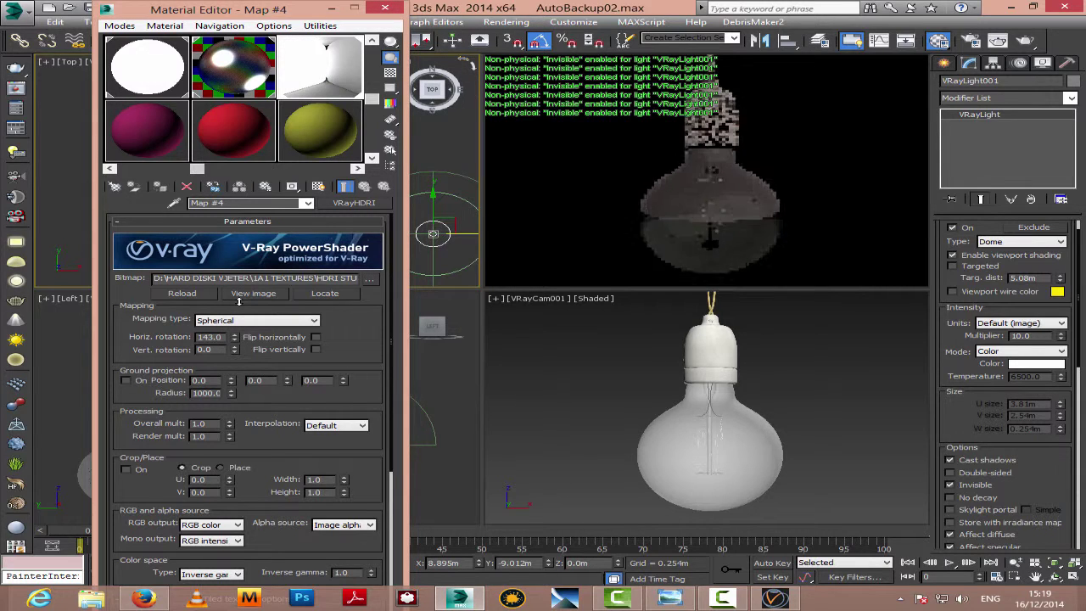
mouse_move(237, 338)
mouse_down()
mouse_move(235, 307)
mouse_move(236, 339)
mouse_move(237, 320)
mouse_up()
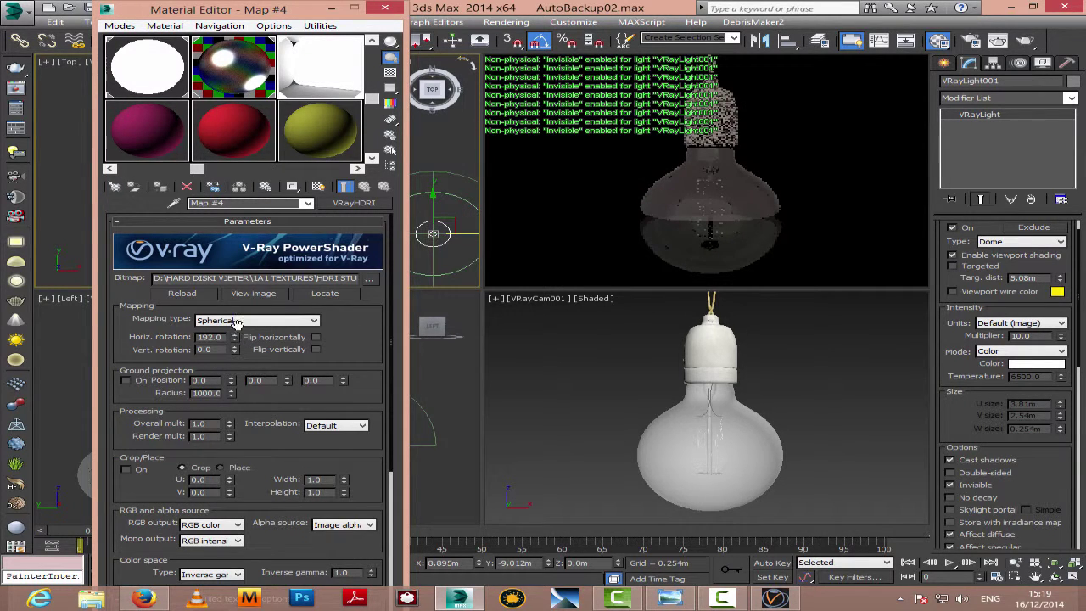
click(384, 7)
Step: Set the dome light's intensity multiplier to 30 and restart the ActiveShade preview in the upper VRayCam001 view
right_click(514, 93)
click(500, 89)
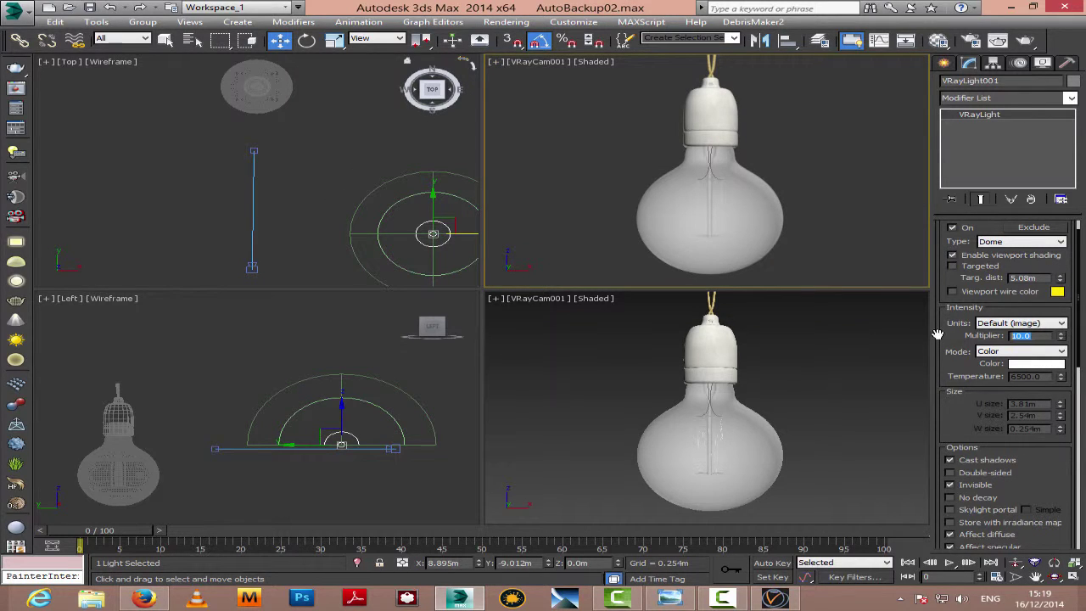
text(30)
key(Return)
click(539, 63)
mouse_move(597, 262)
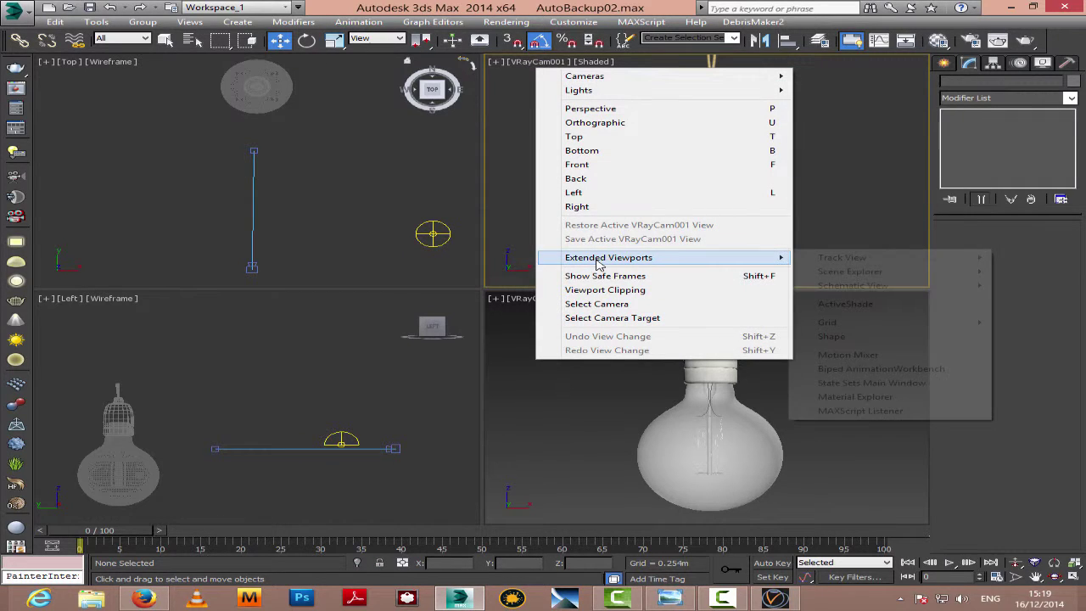
click(874, 303)
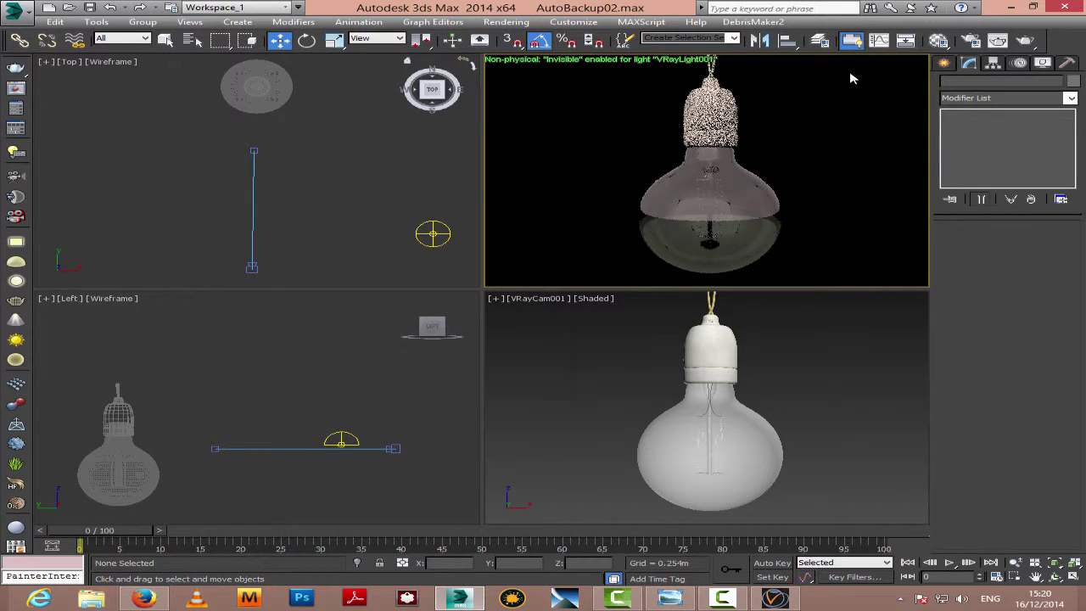
Step: Raise the color intensity of the VRayLightMtl material, Material #8, to 69
click(938, 41)
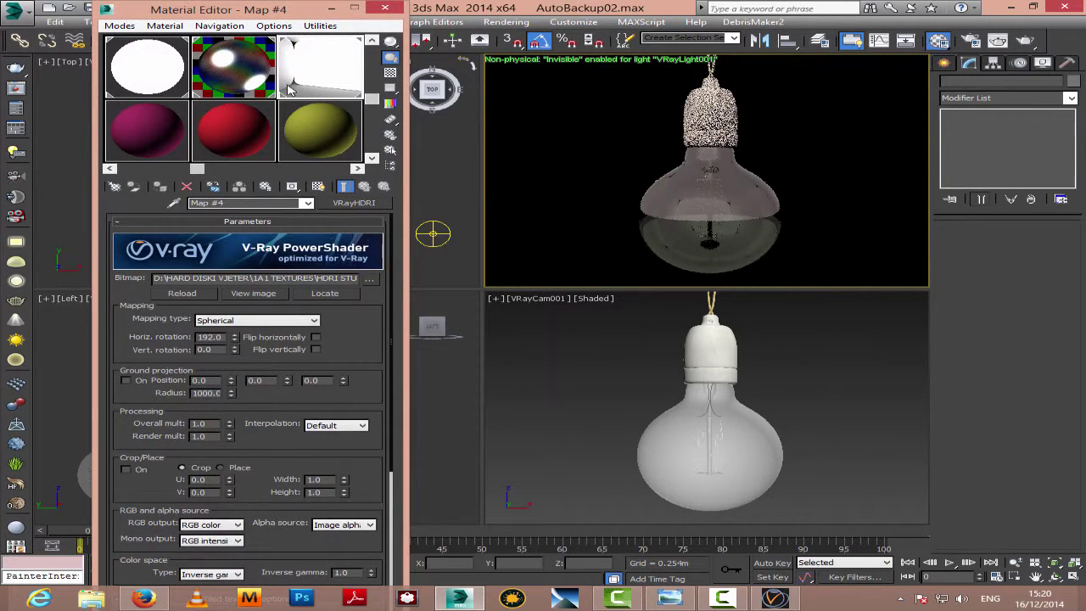
click(211, 124)
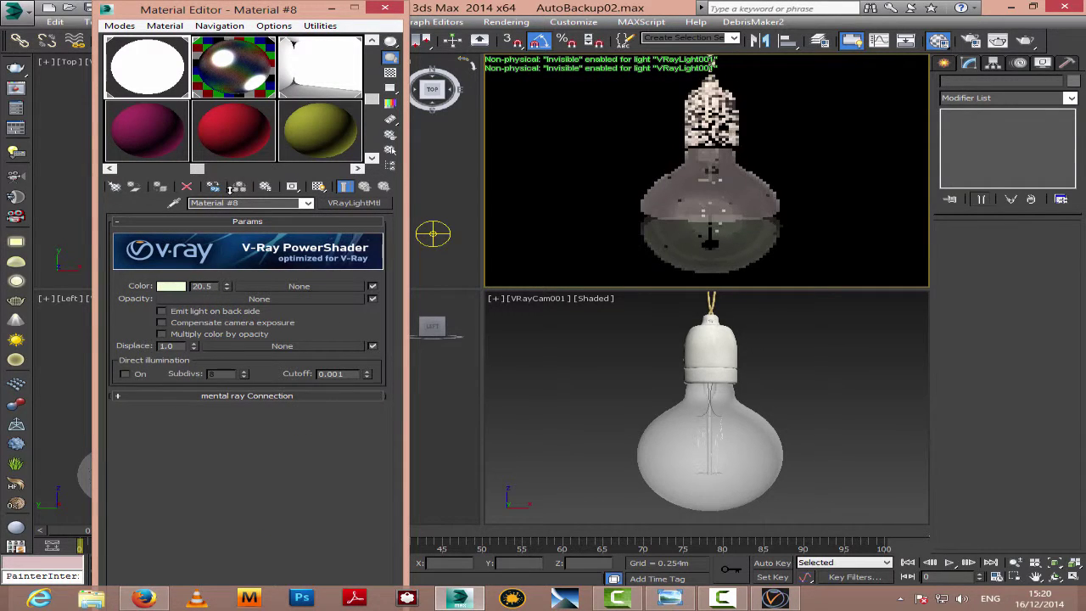
drag(226, 289, 226, 98)
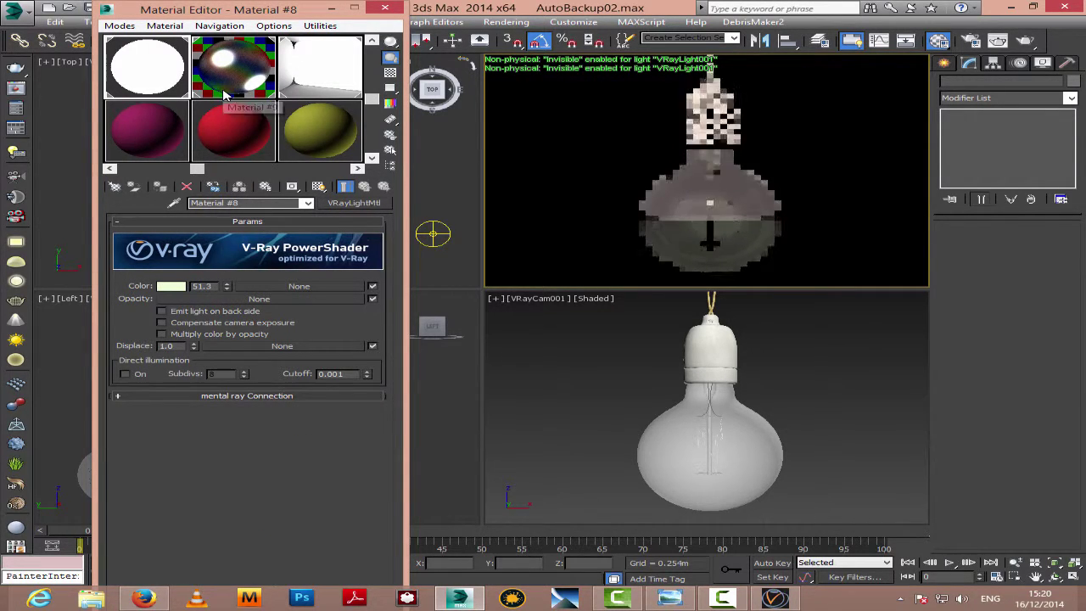
drag(227, 287, 227, 182)
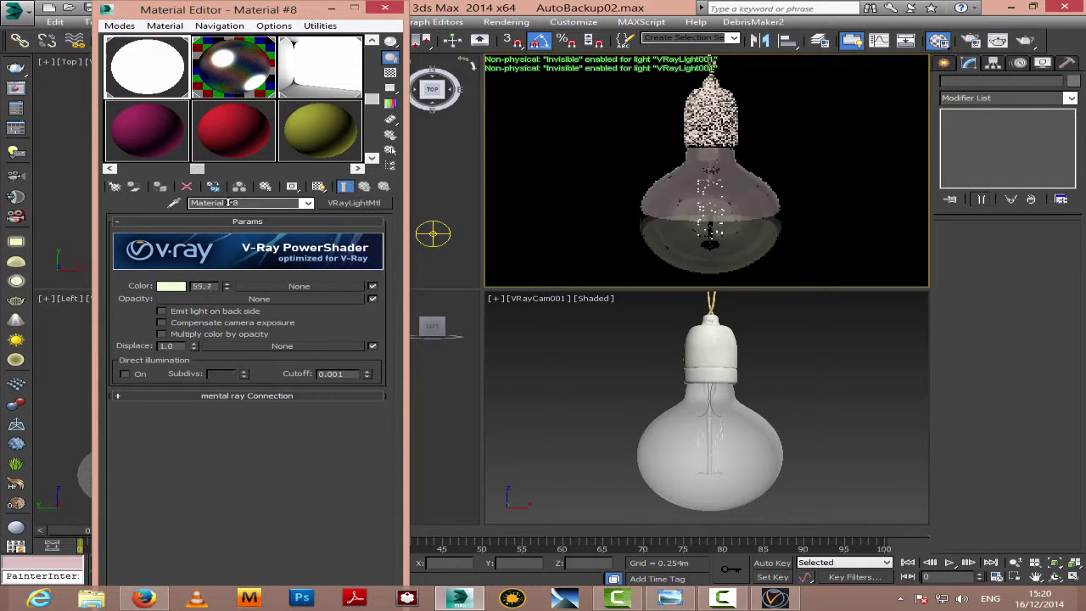
Step: Replace the old glas material with Glass Window Perfect from the Glass Window Perfect.mat library and close the Material Editor
click(376, 41)
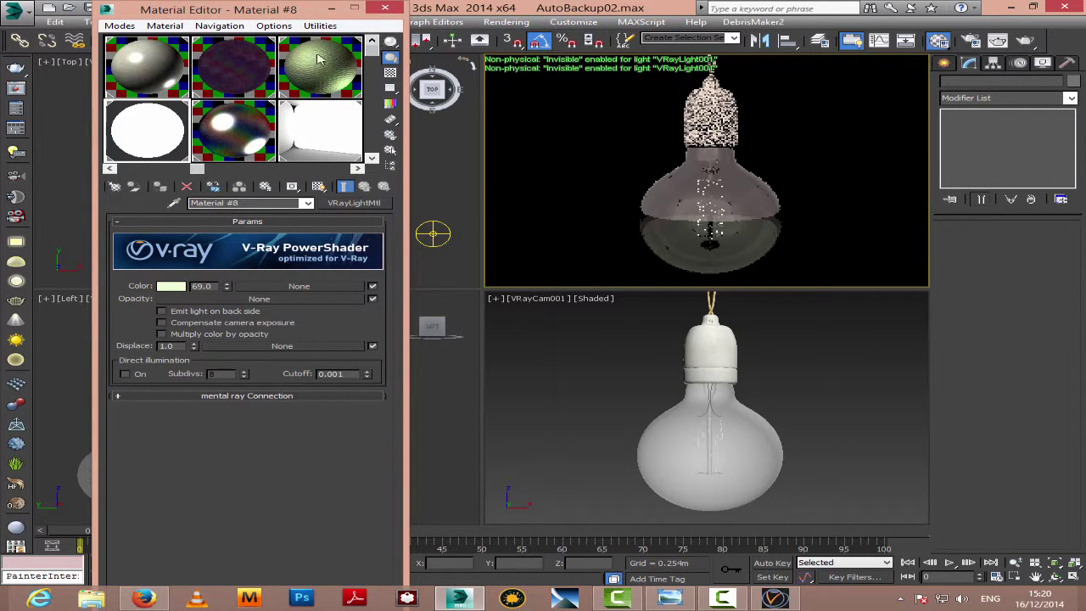
click(230, 72)
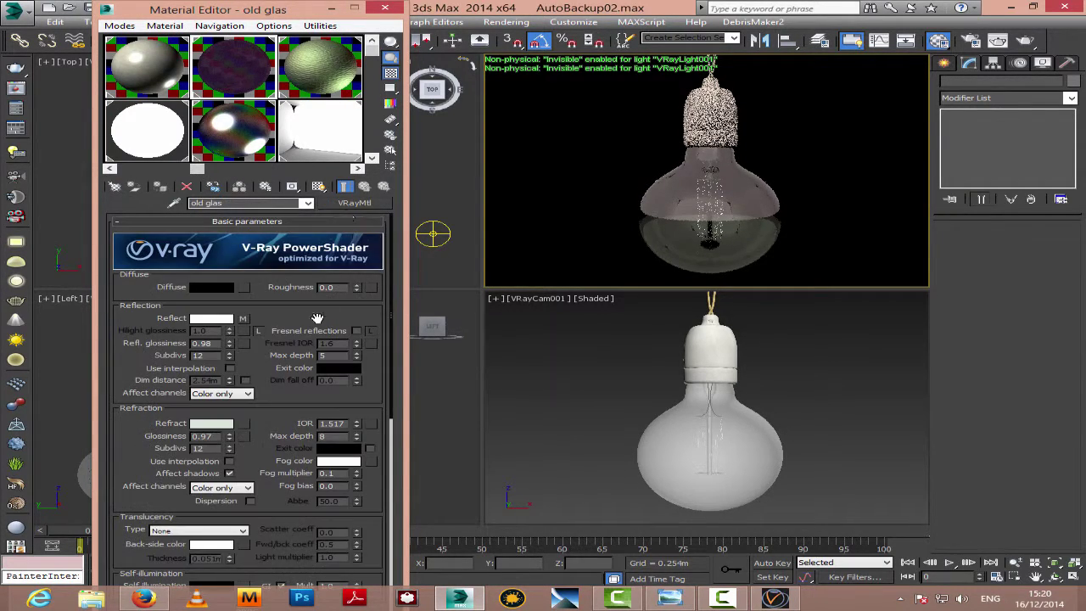
click(355, 203)
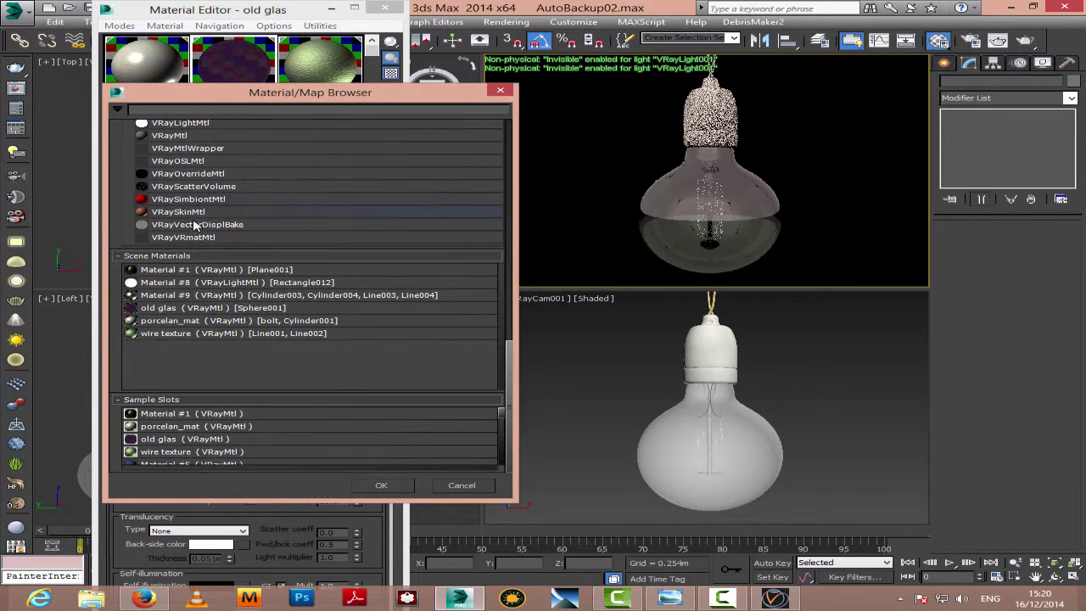
scroll(161, 263, up, 15)
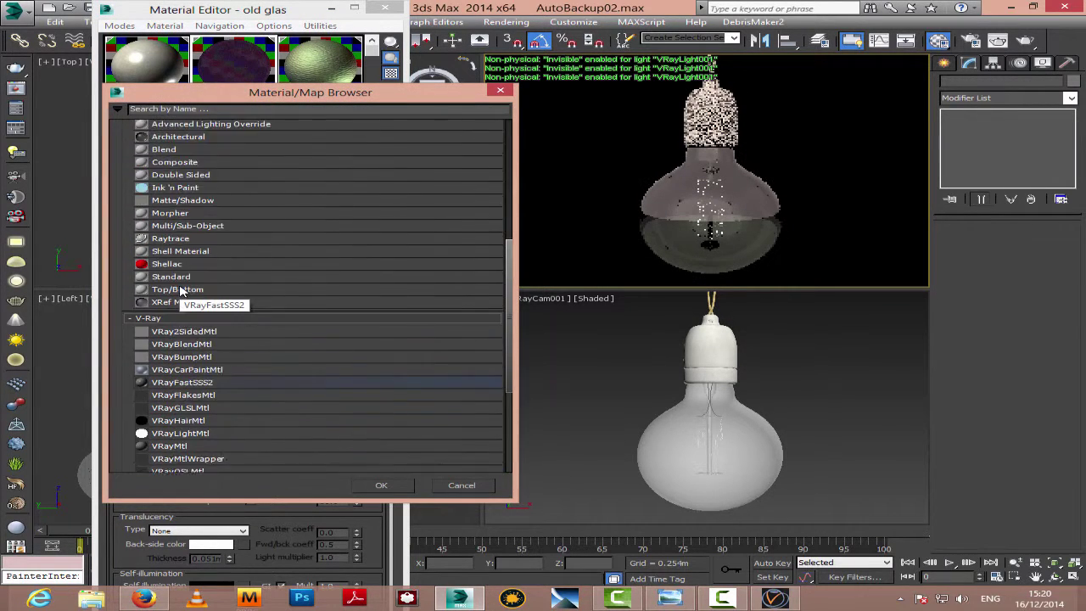
scroll(181, 291, up, 5)
click(161, 210)
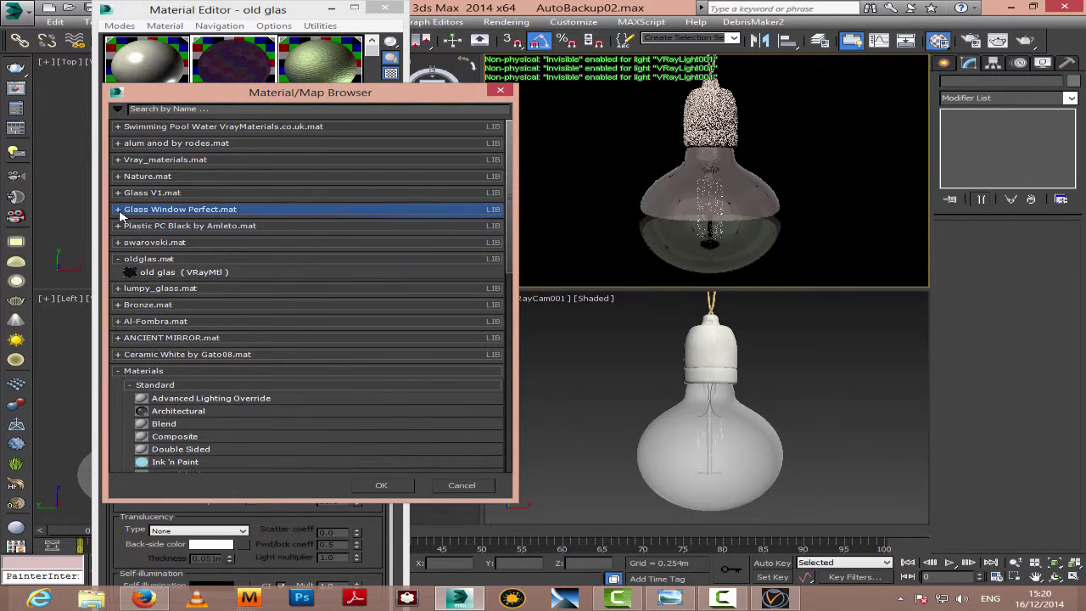
click(161, 223)
click(381, 485)
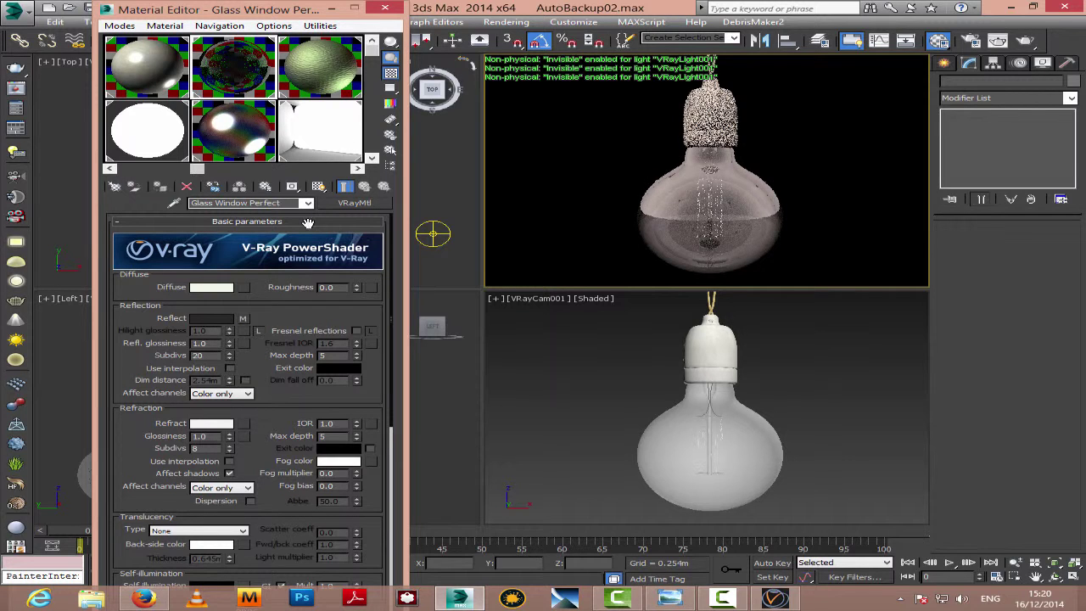
click(386, 8)
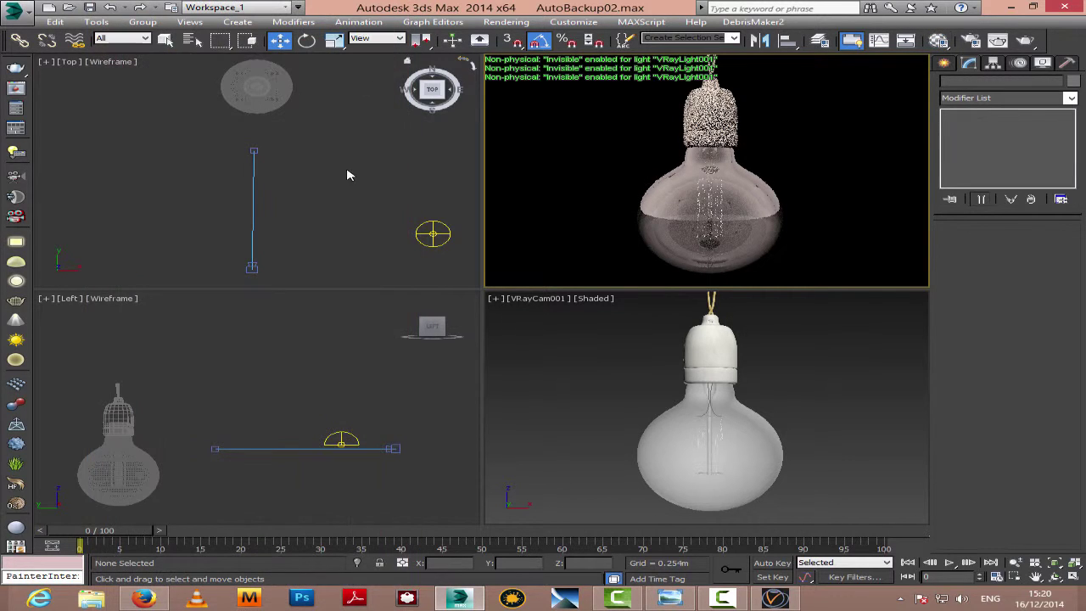
Step: Delete the dome light from the scene
click(433, 235)
key(Delete)
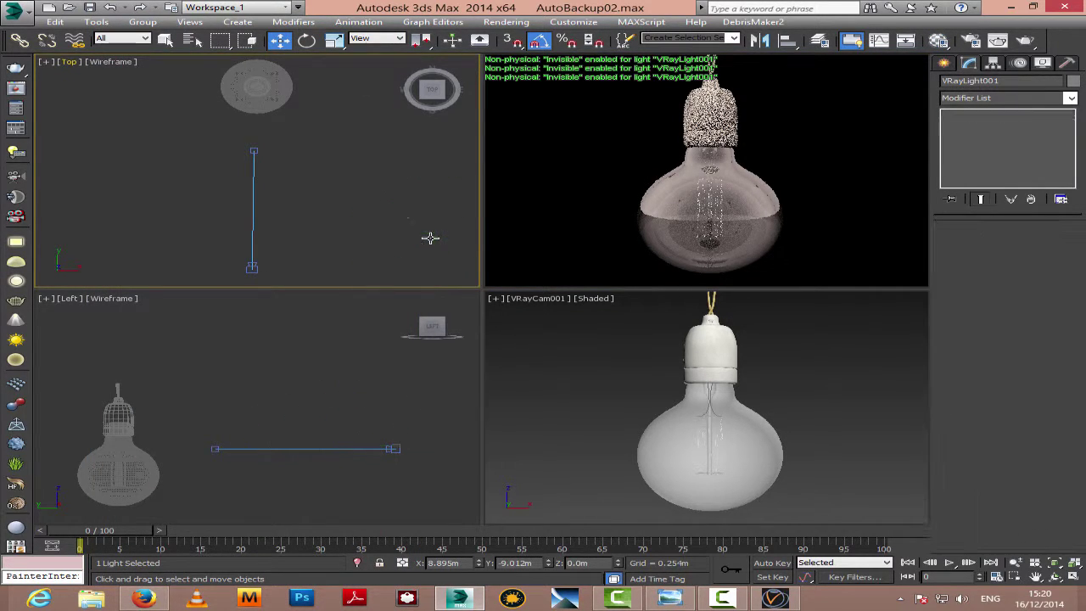
click(229, 378)
click(1036, 576)
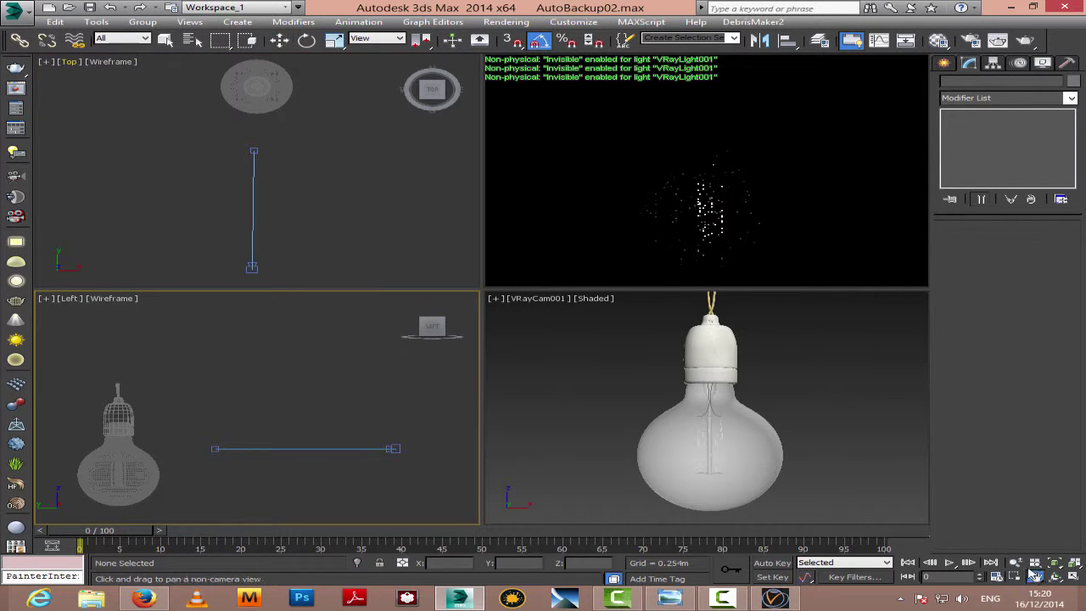
Step: Set the color intensity of the VRayLightMtl material, Material #8, to 500 and close the Material Editor
click(935, 43)
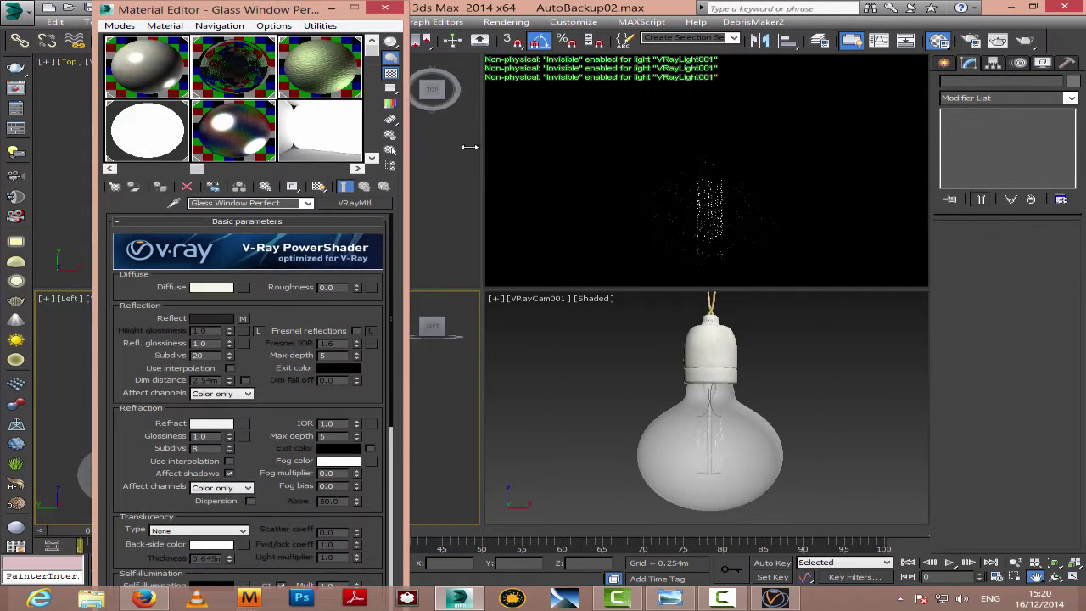
click(175, 141)
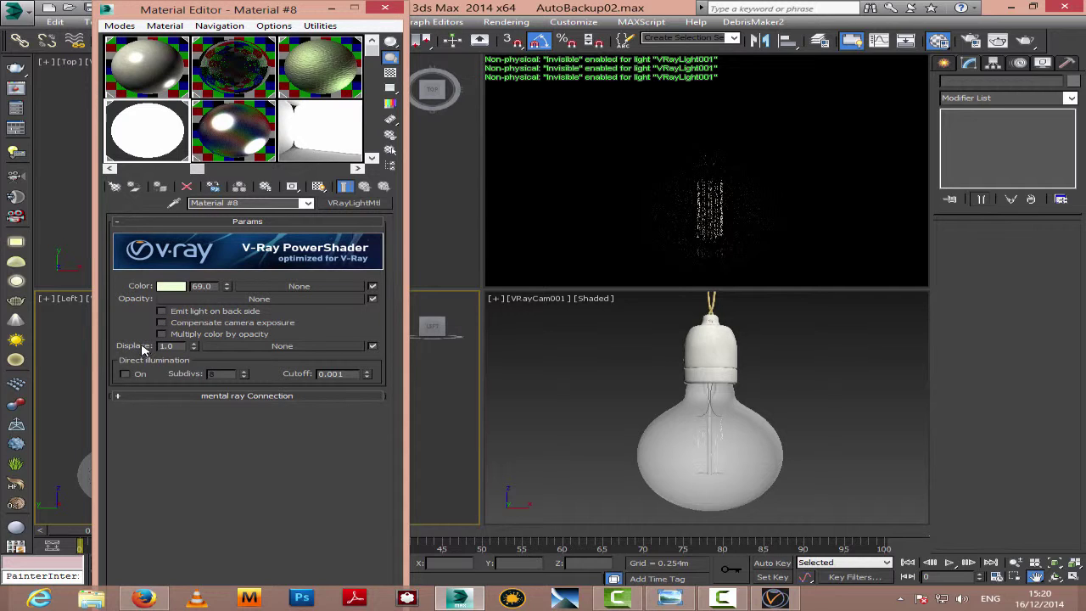
click(162, 313)
click(162, 312)
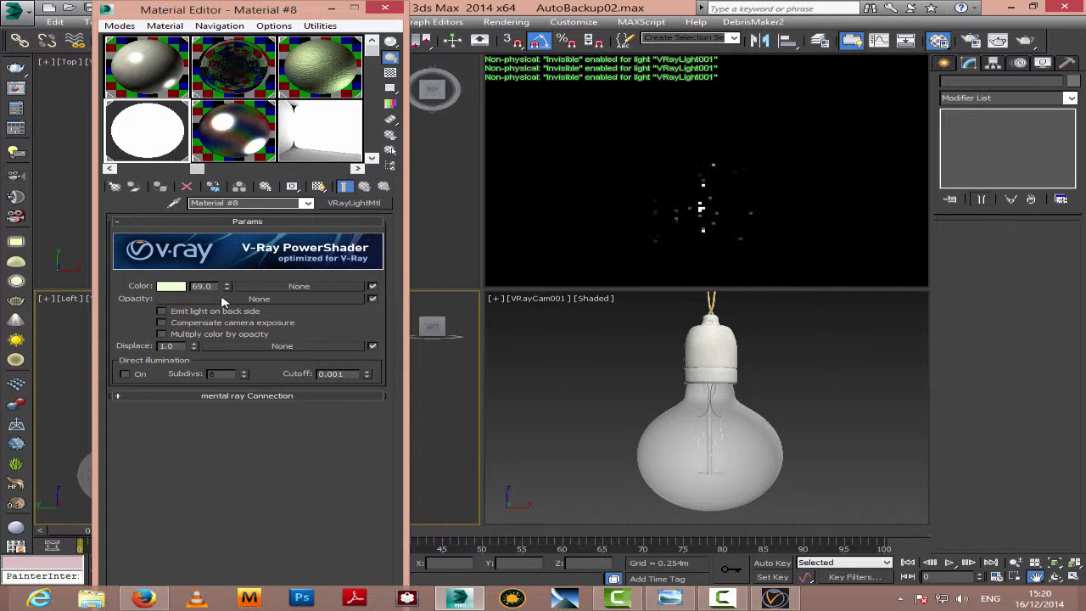
drag(226, 286, 229, 61)
drag(218, 287, 179, 287)
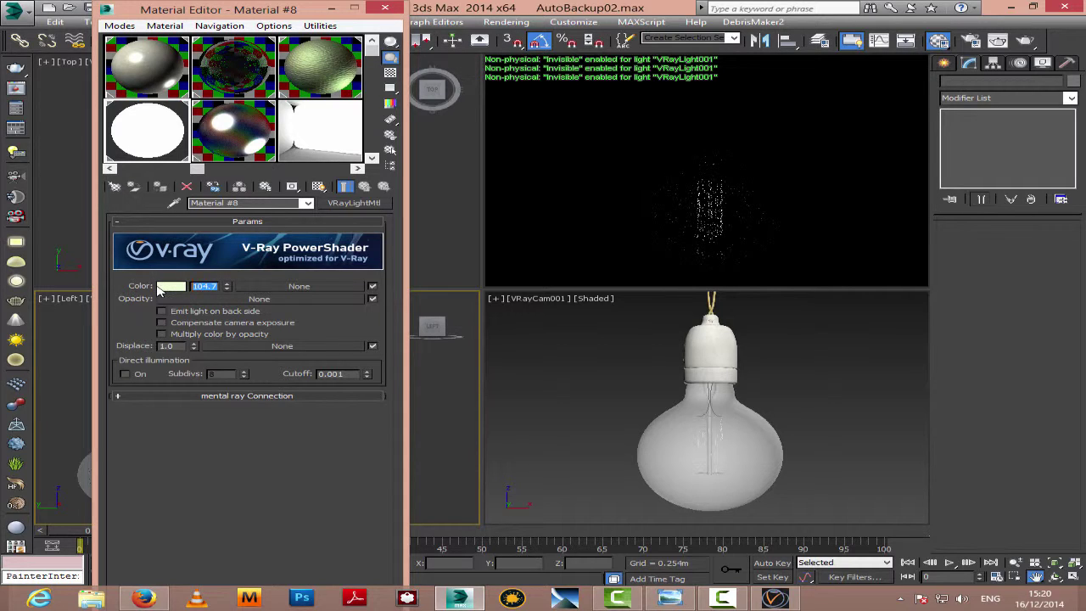
text(500)
key(Return)
click(377, 10)
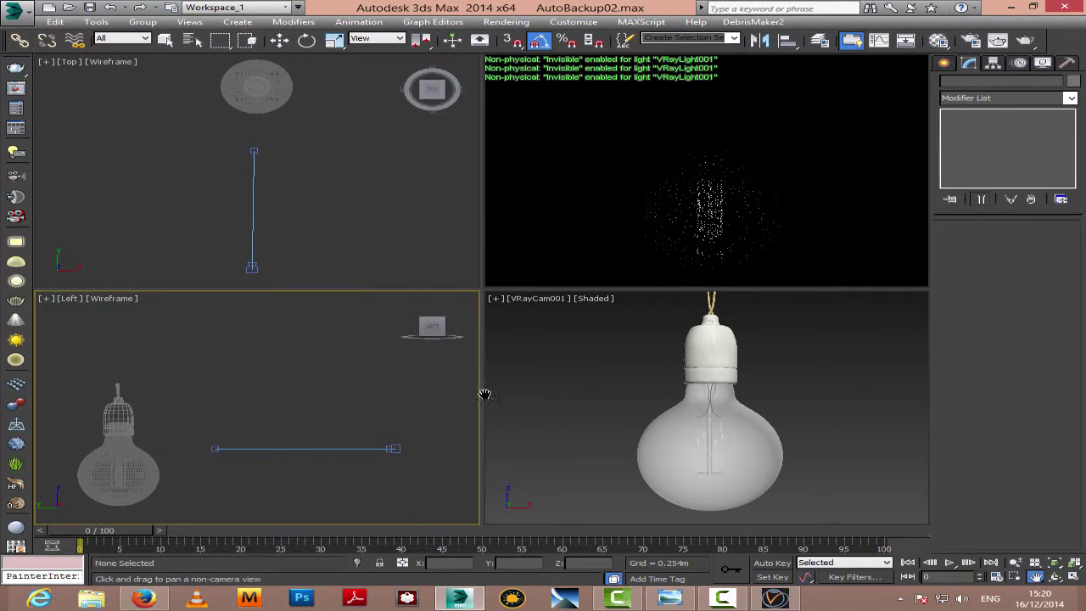
Step: Start a new VRayLight of type Plane with an intensity multiplier of 30
click(946, 65)
click(974, 144)
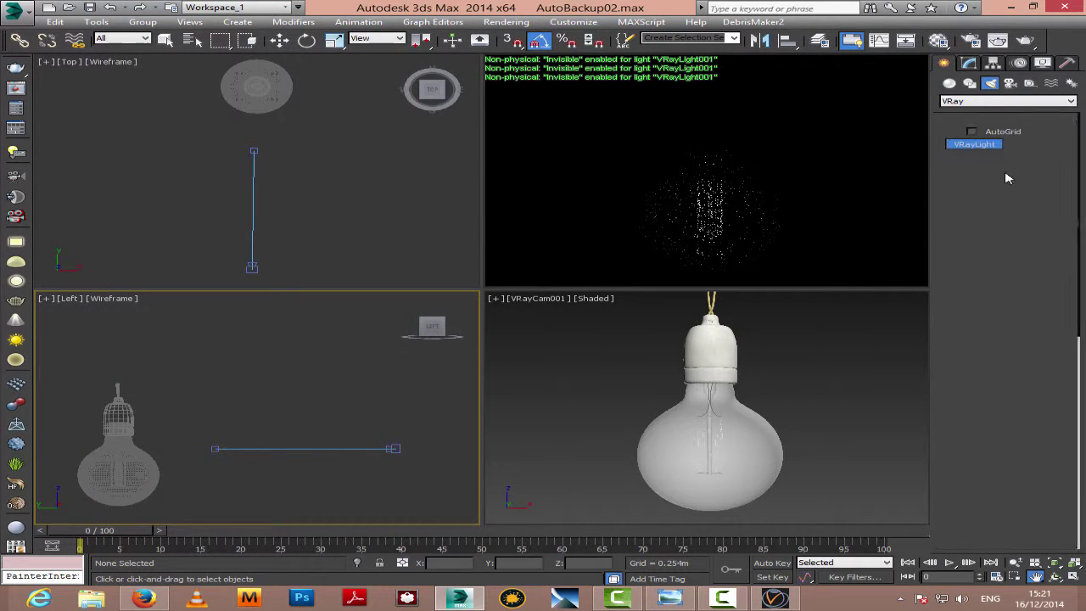
click(1018, 248)
click(1009, 262)
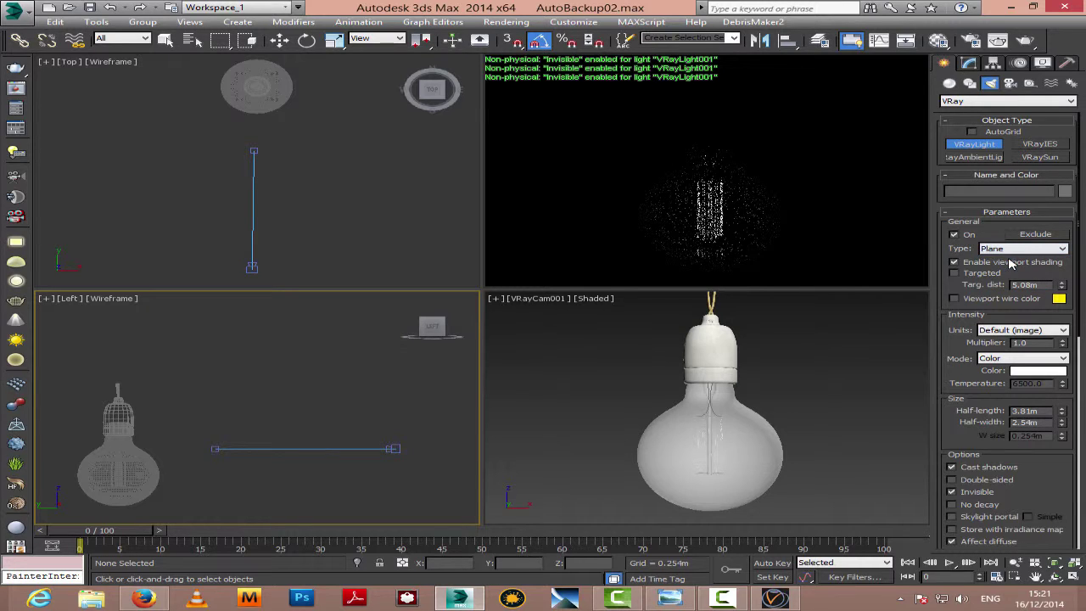
drag(1037, 343, 931, 346)
key(Return)
Step: Draw the plane light in the Left view as a rectangle enclosing the whole bulb
click(1036, 577)
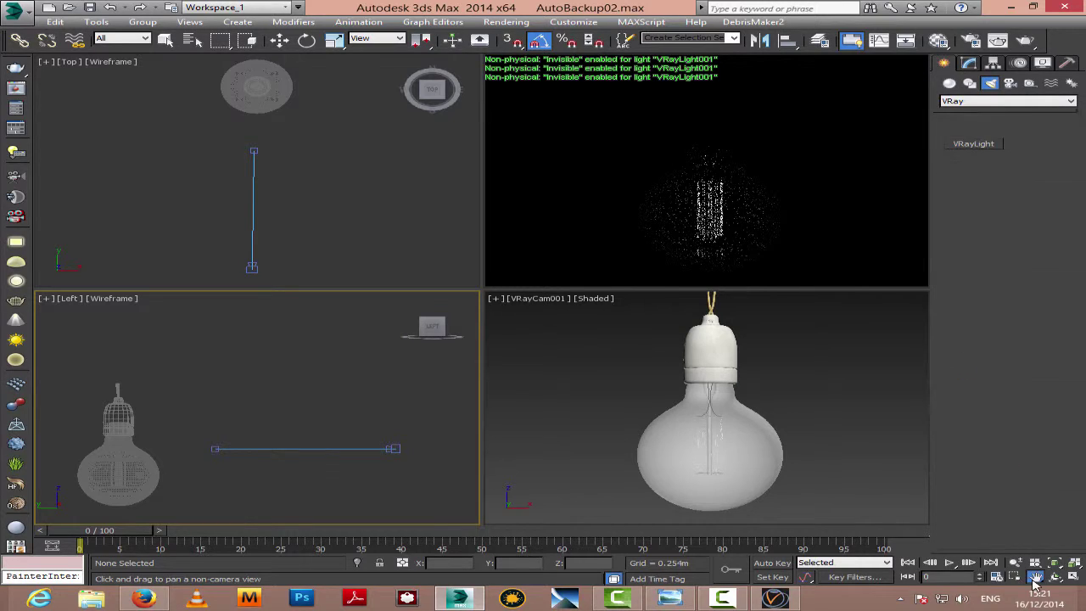
drag(312, 403, 340, 363)
drag(272, 373, 370, 370)
click(974, 144)
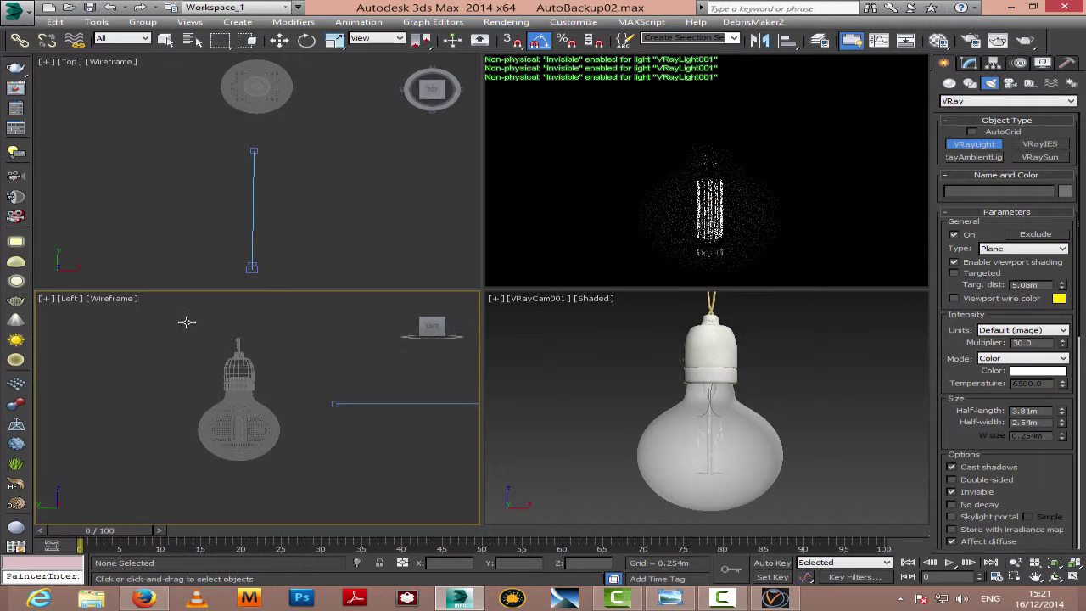
drag(174, 328, 307, 482)
Step: Move the plane light along X in the Top view, away from the bulb, to about -6.48 m
right_click(300, 161)
key(w)
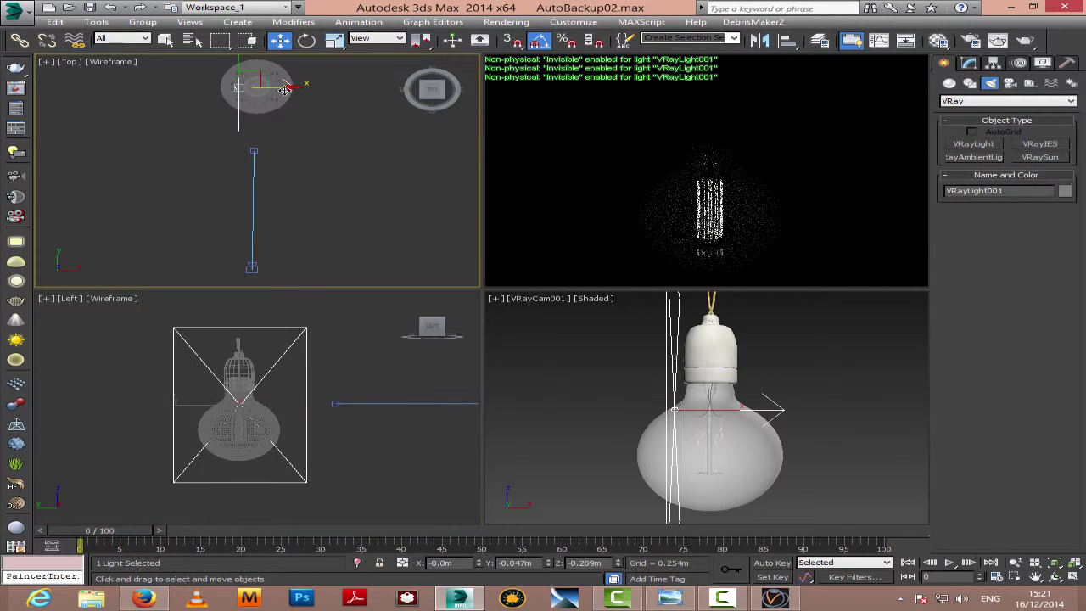
drag(283, 89, 146, 89)
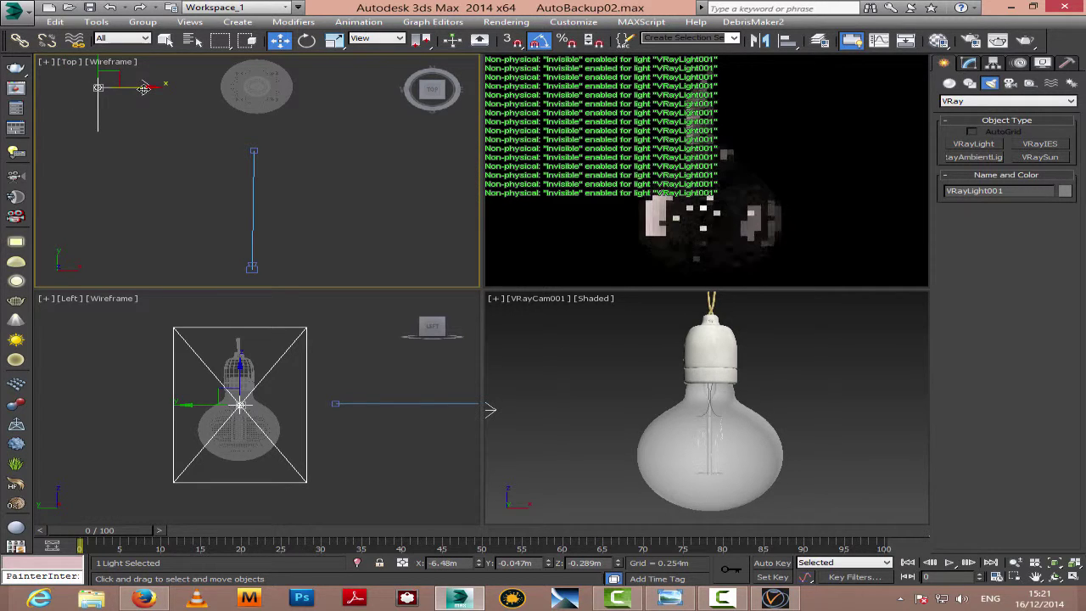
click(1037, 577)
click(616, 155)
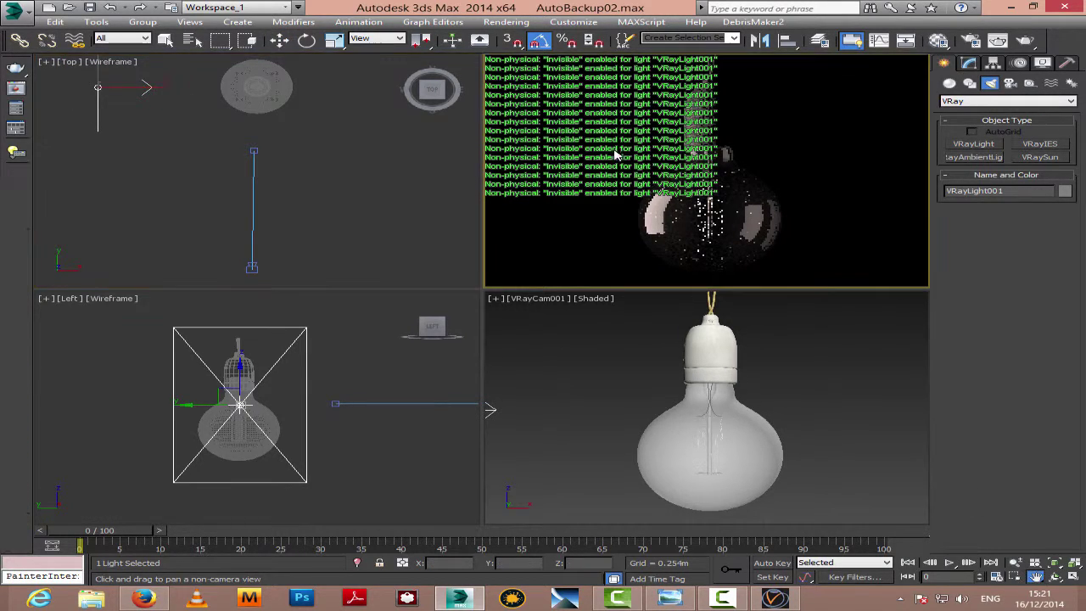
Step: Turn off the plane light's Invisible option and restart the ActiveShade preview in the VRayCam001 viewport
click(969, 63)
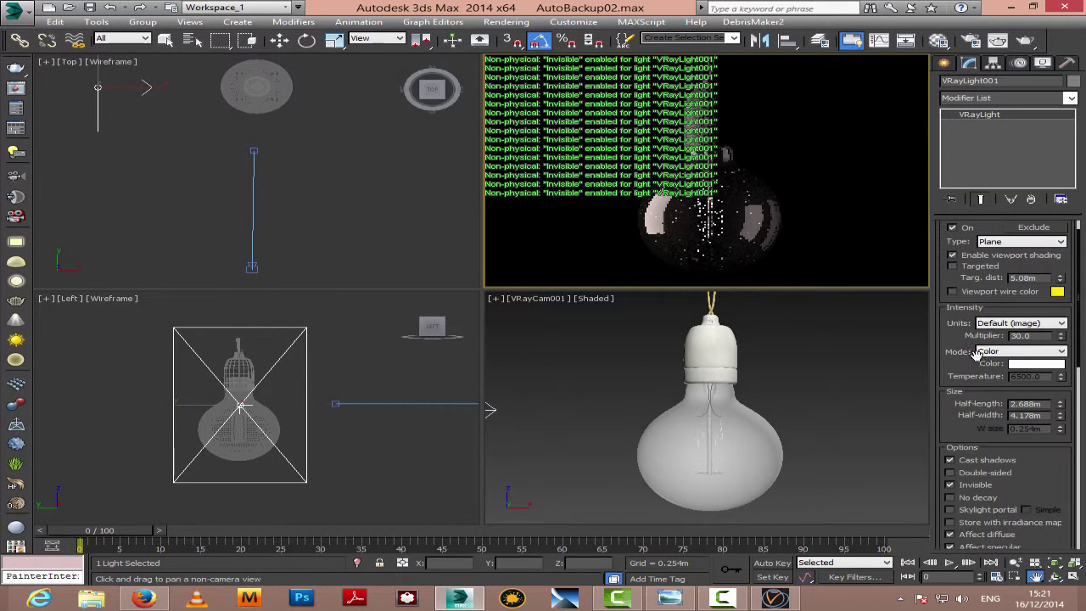
right_click(549, 103)
click(528, 90)
click(520, 66)
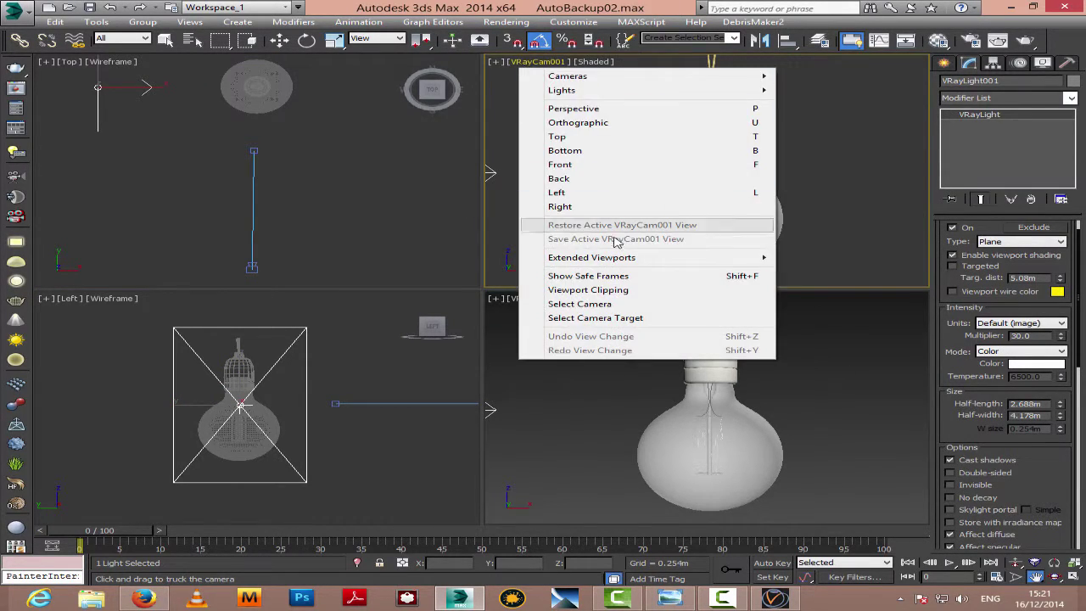
mouse_move(625, 258)
click(830, 301)
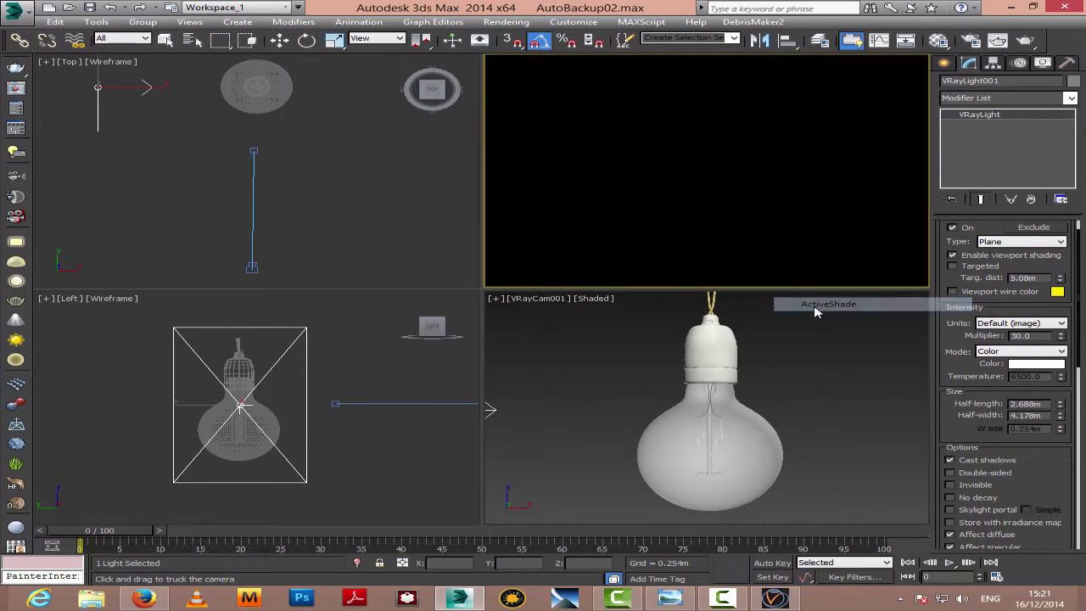
click(773, 352)
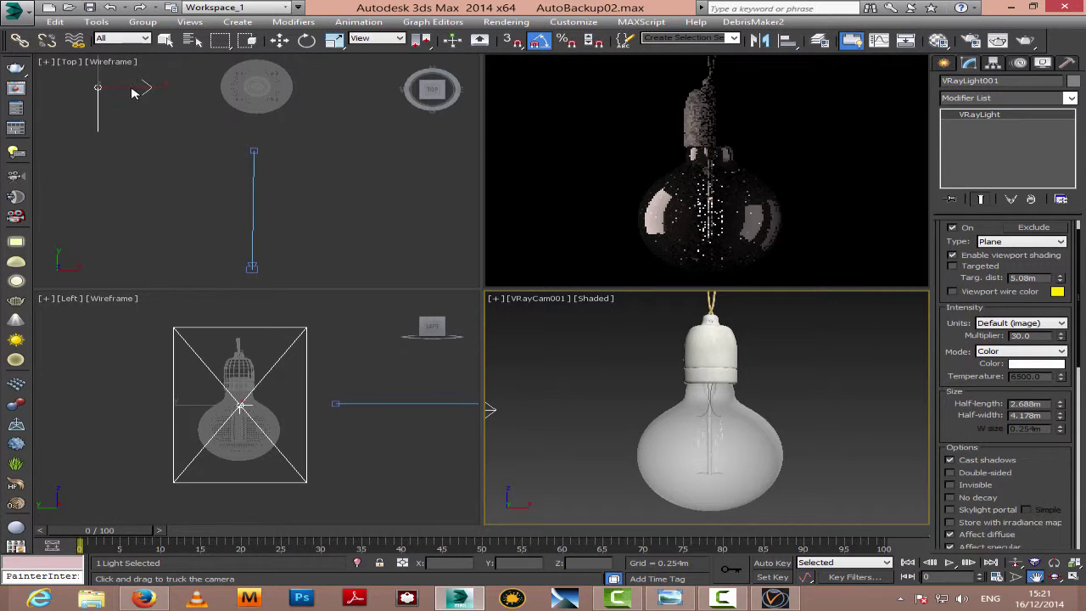
Step: Move the plane light along X to about -8.5 m and enlarge it to about 5.33 m half-length and 8.31 m half-width
key(w)
mouse_move(148, 87)
mouse_down()
mouse_move(172, 89)
mouse_move(163, 87)
mouse_up()
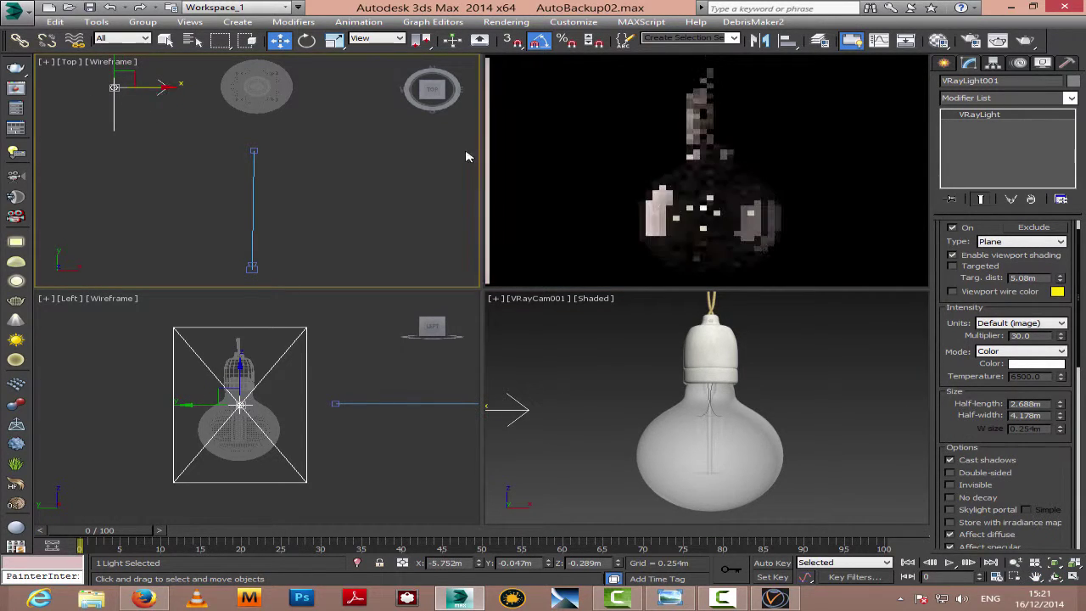
drag(1060, 405, 1053, 339)
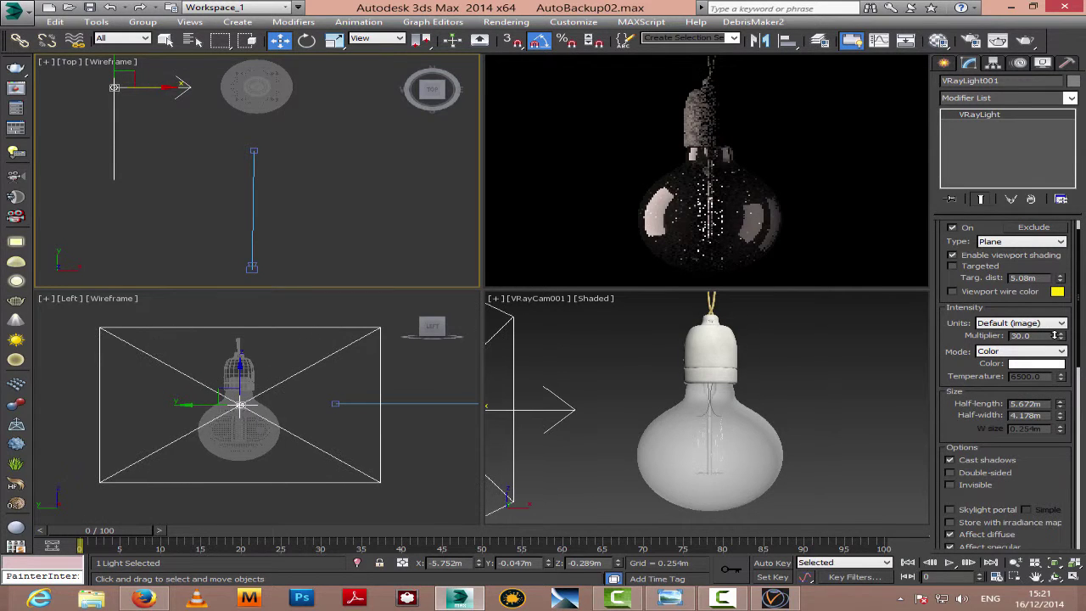
drag(159, 88, 98, 89)
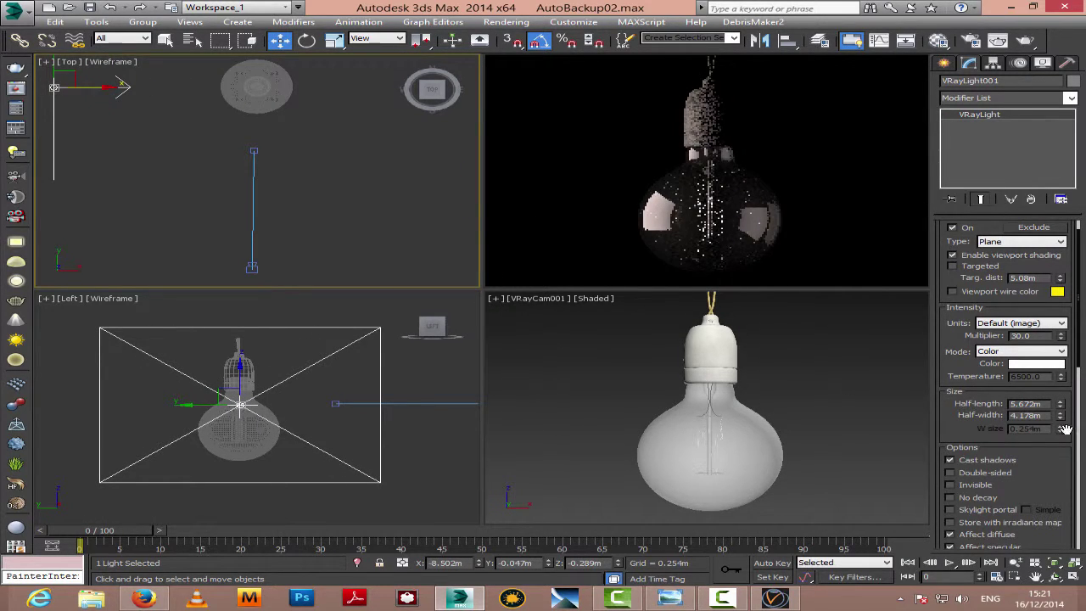
drag(1060, 404, 1055, 356)
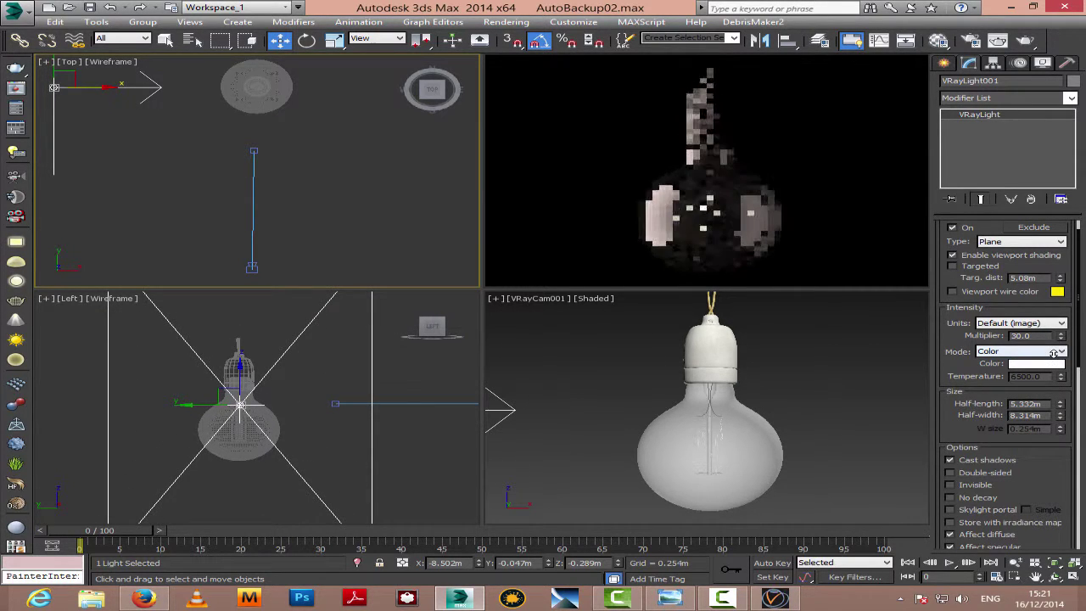
click(347, 202)
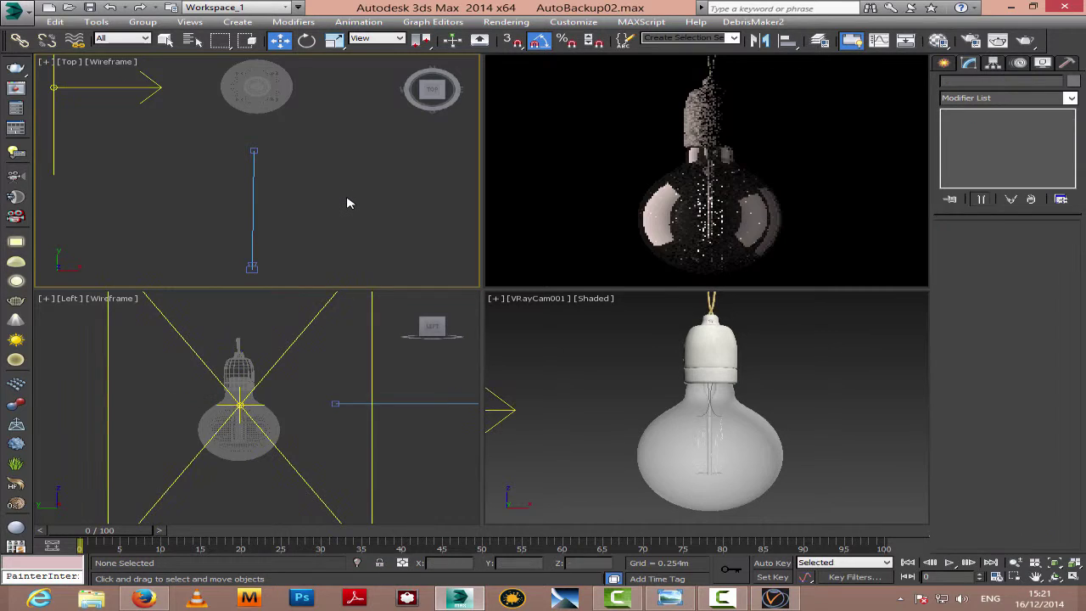
Step: Mirror the plane light about X as a copy and place it on the bulb's opposite side, at about 11.99 m along X
scroll(347, 203, down, 2)
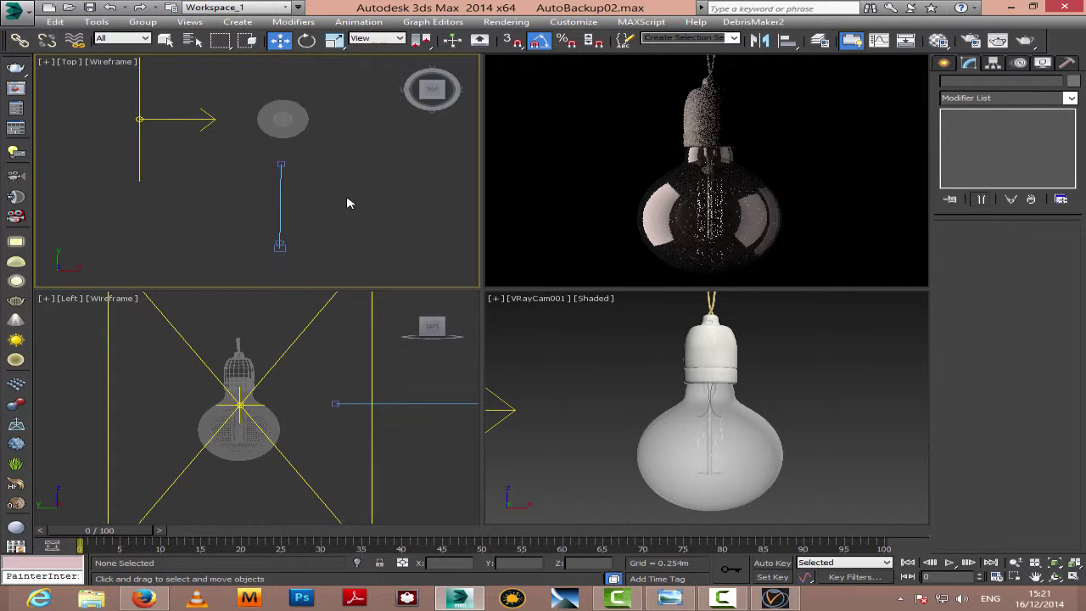
click(181, 120)
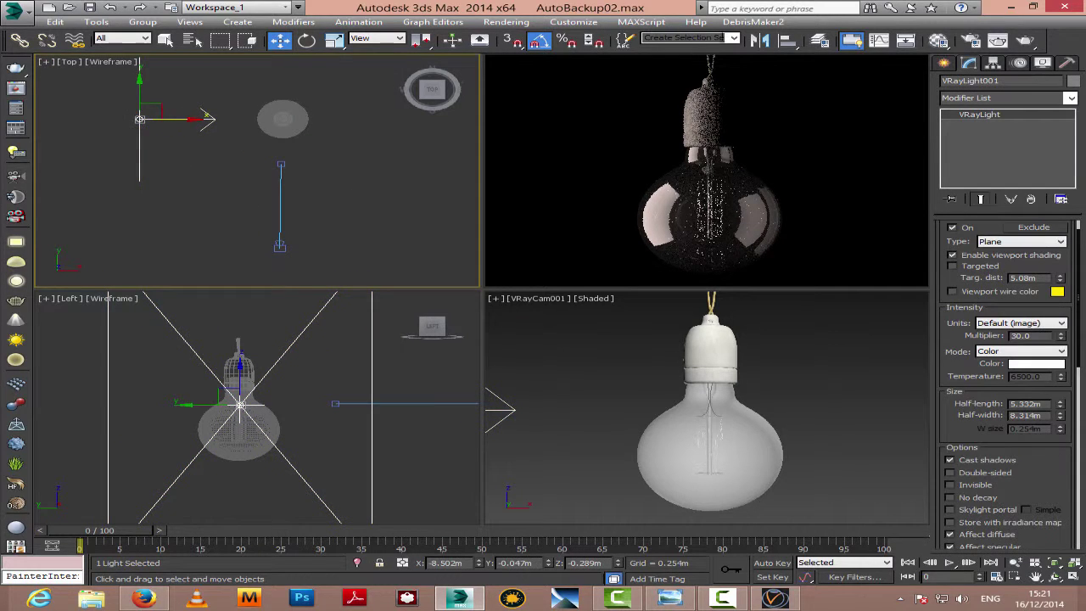
click(761, 41)
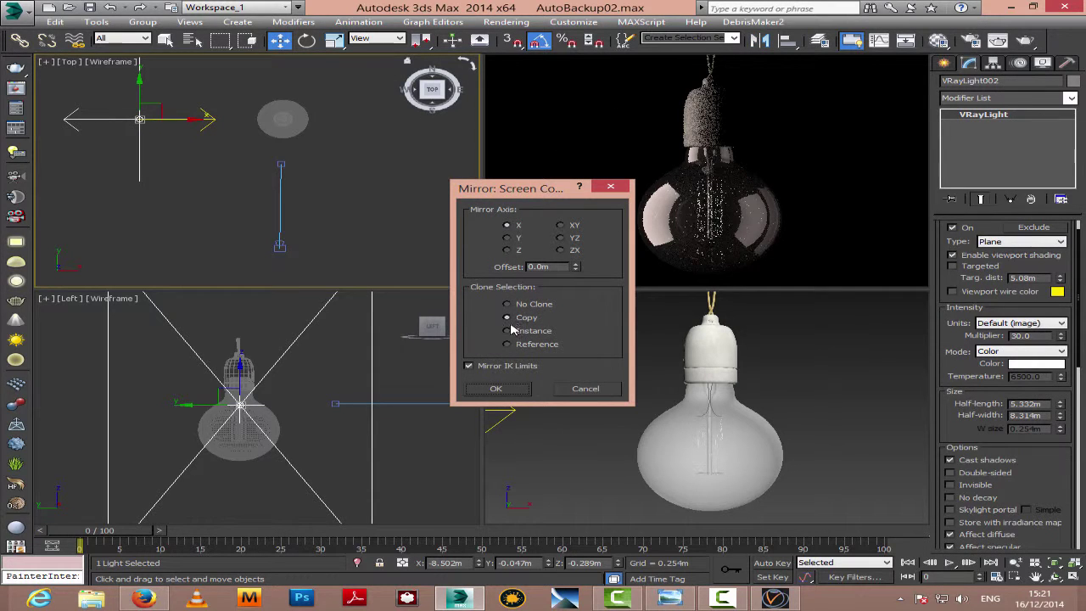
click(496, 390)
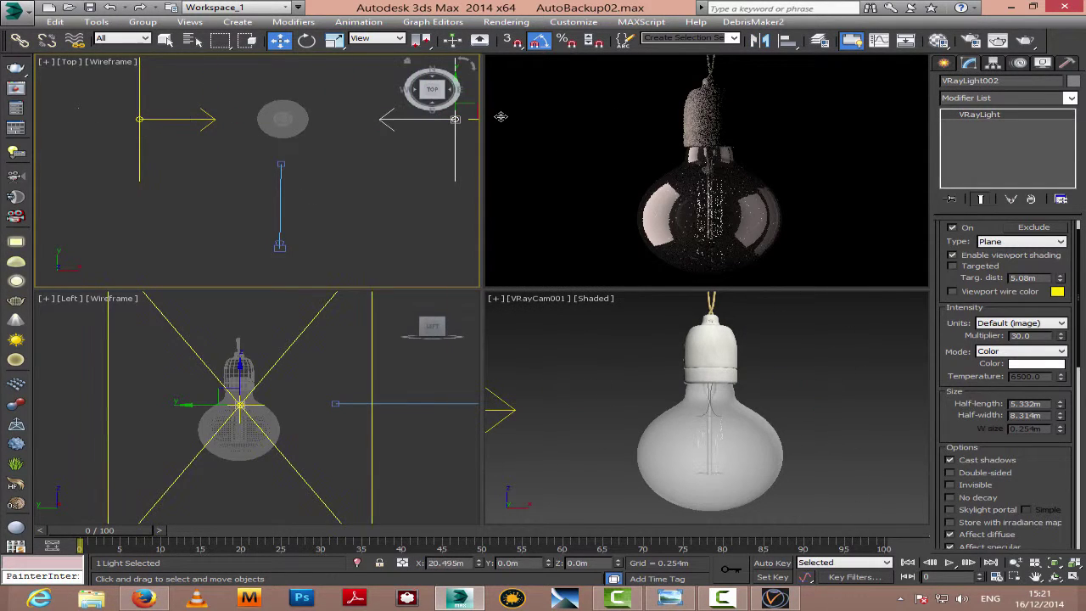
Step: Change the mirrored light's type to Sphere
click(1001, 242)
click(994, 258)
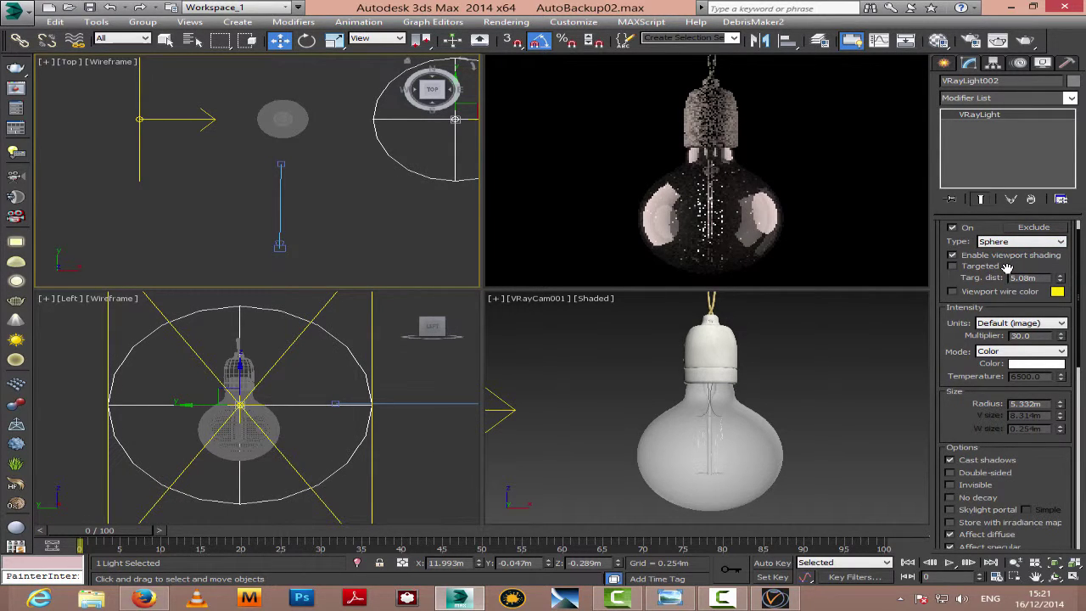
click(679, 599)
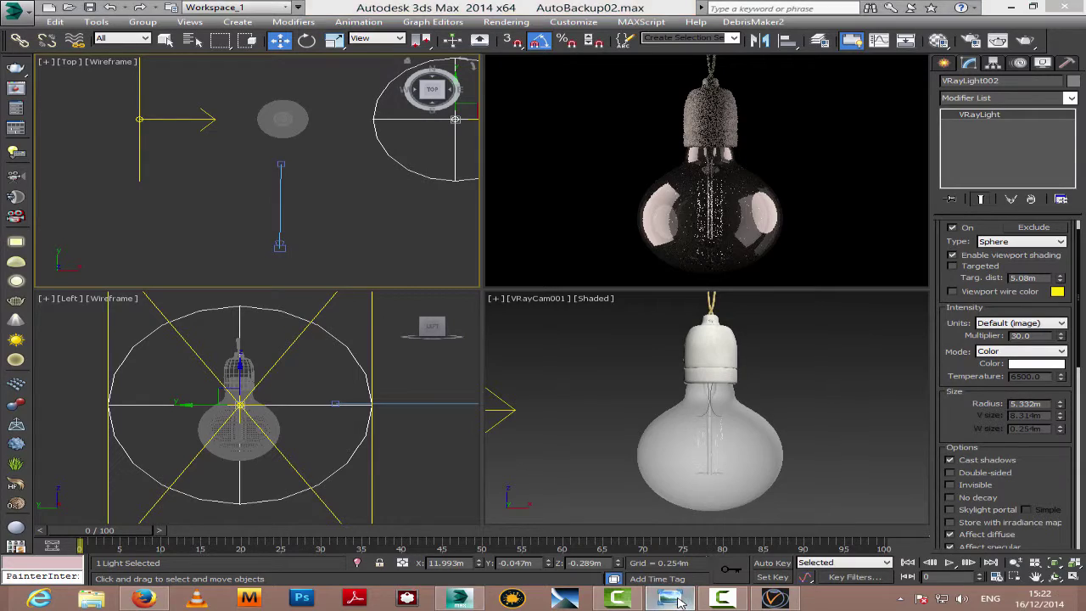
click(678, 601)
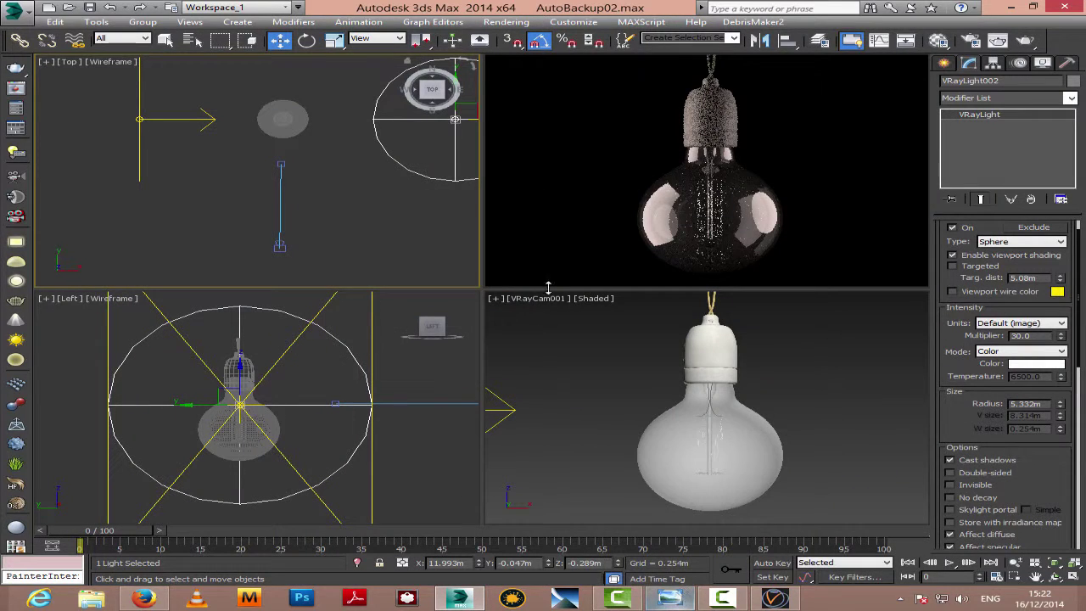
Step: Switch the original plane light's intensity mode to Temperature and set the temperature to 4940
click(180, 119)
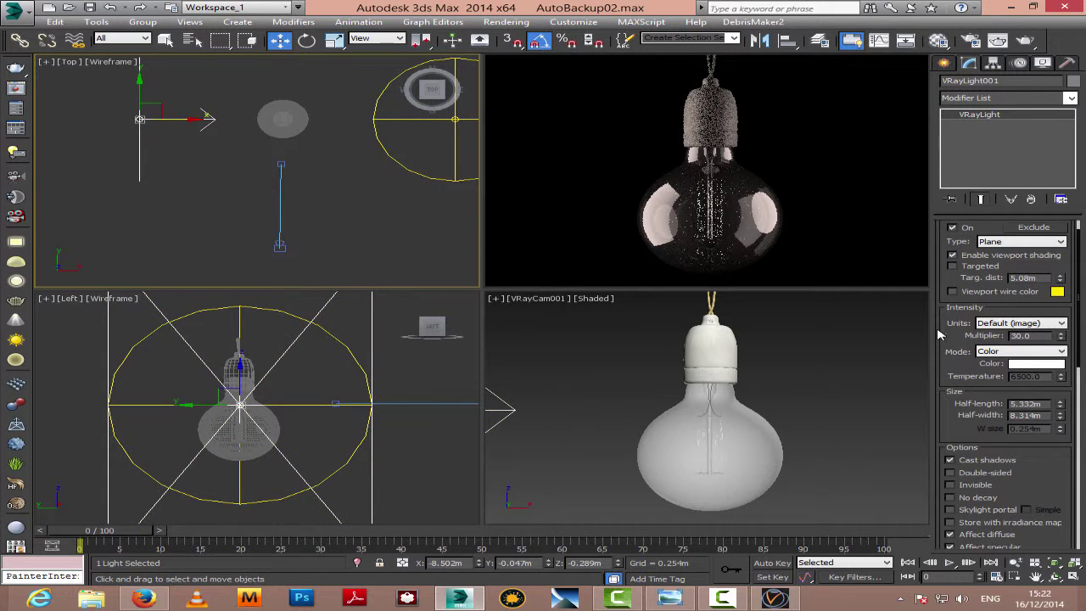
click(1018, 351)
click(1057, 376)
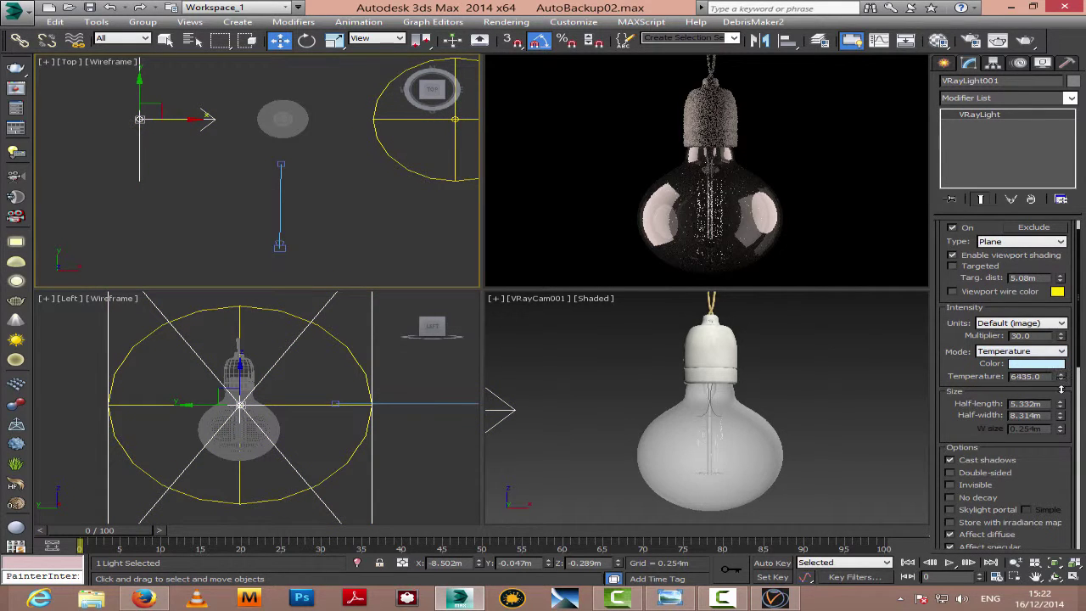
drag(1060, 389, 1060, 392)
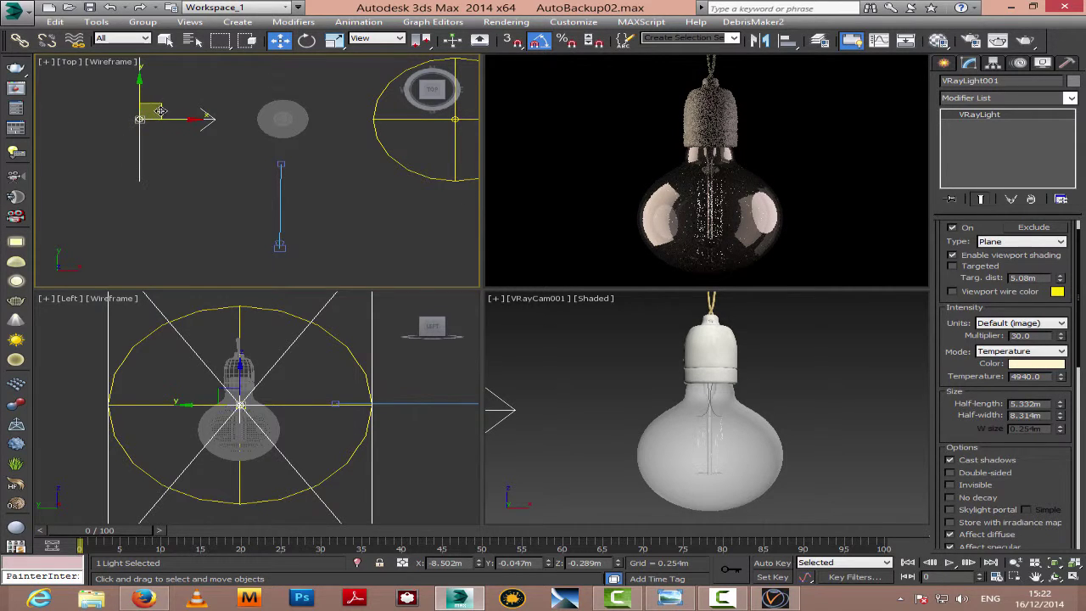
Step: Shift the plane light toward the camera side in the Top view and rotate it to -70 degrees about Z, facing the bulb
drag(145, 132, 198, 142)
click(305, 42)
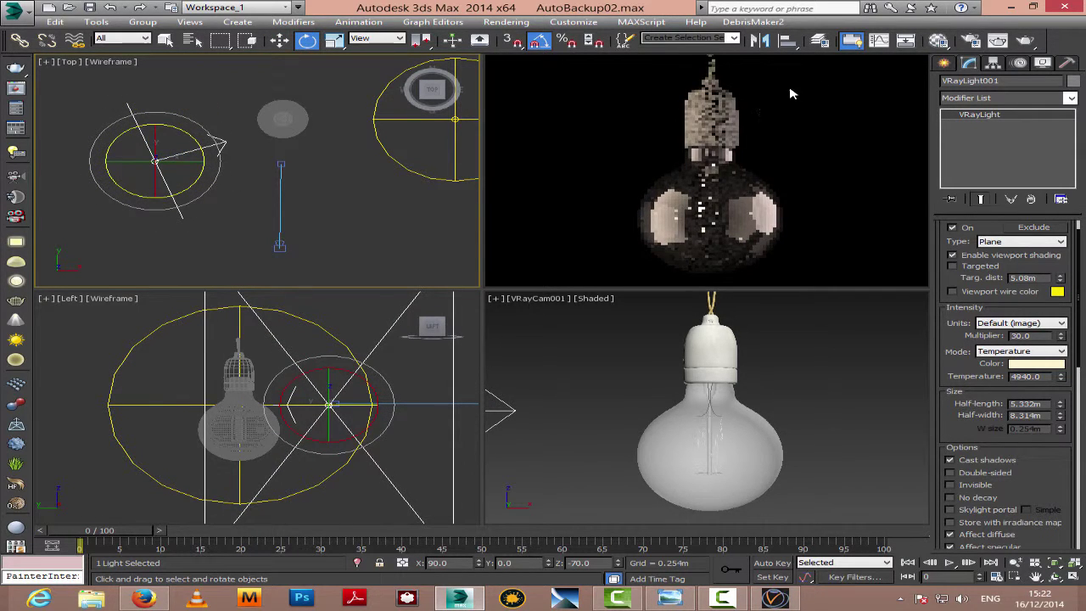
Step: Set the reflection glossiness of the porcelan_mat material to 0.89
click(937, 40)
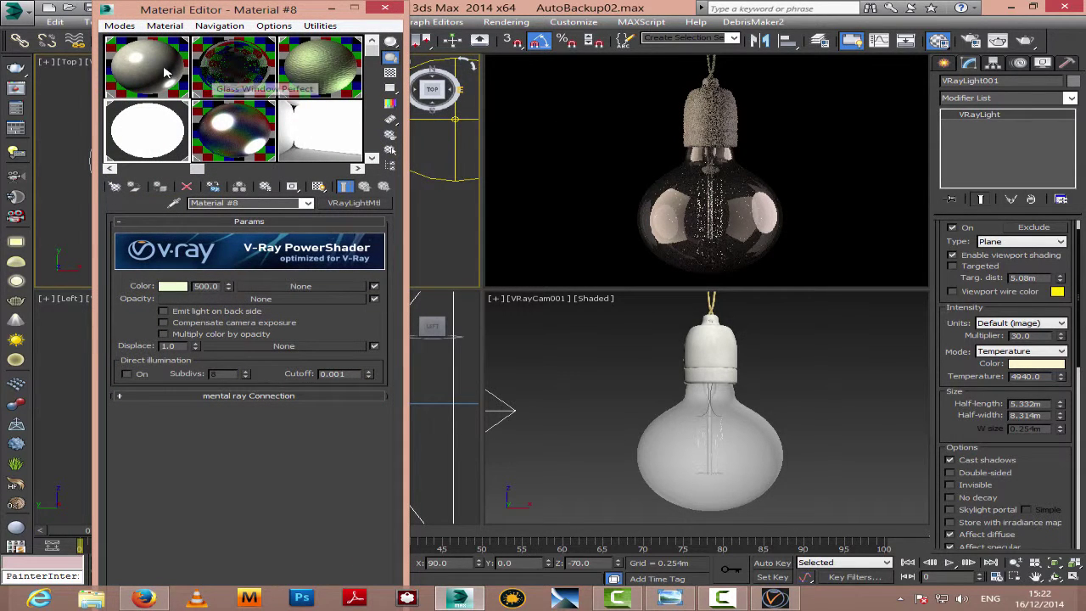
click(168, 73)
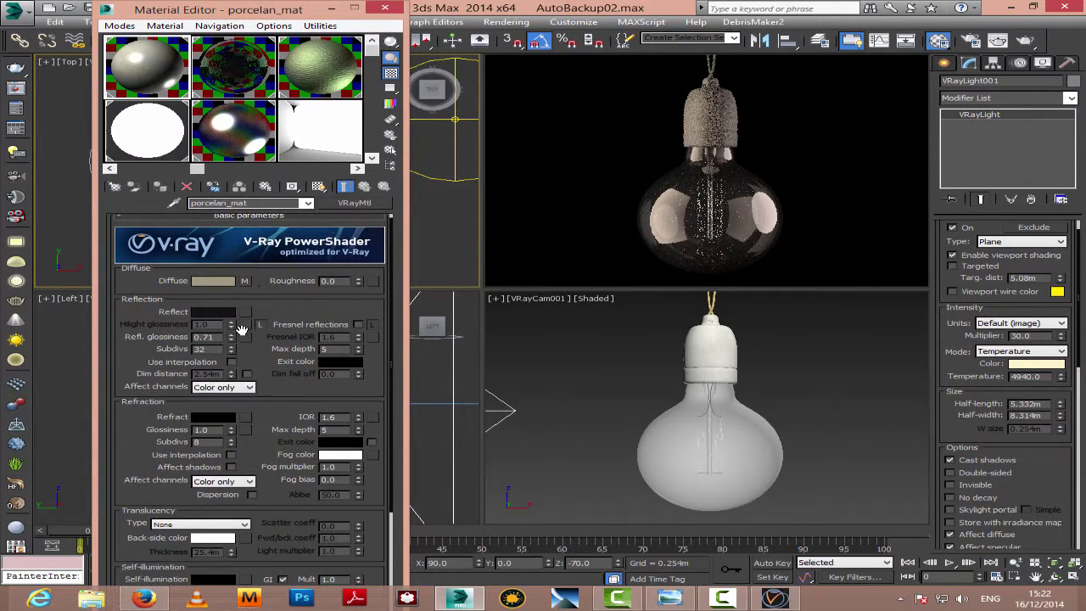
drag(230, 340, 231, 332)
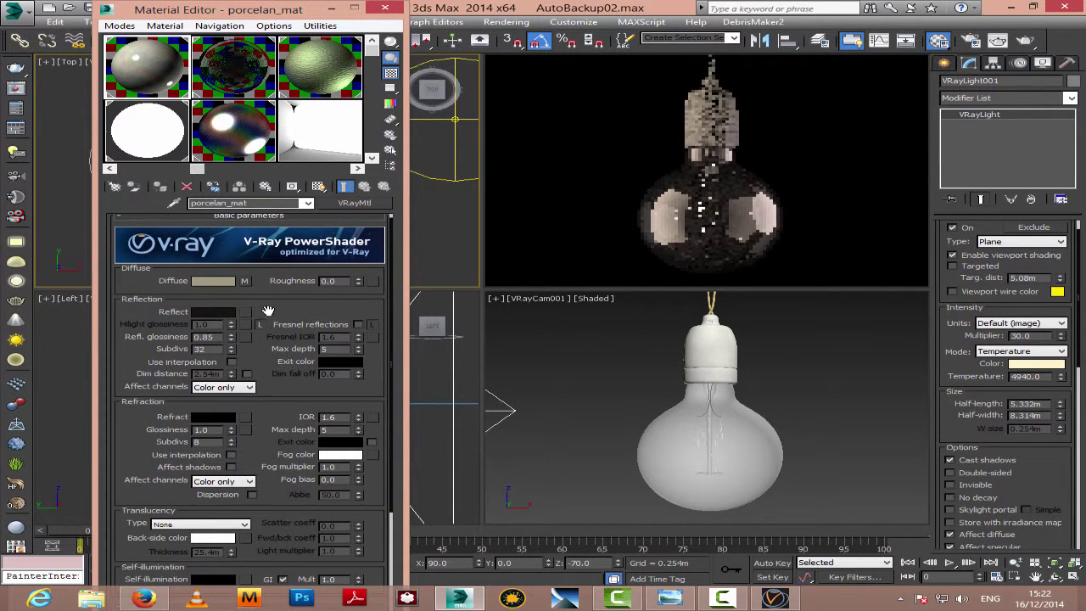
drag(231, 338, 234, 335)
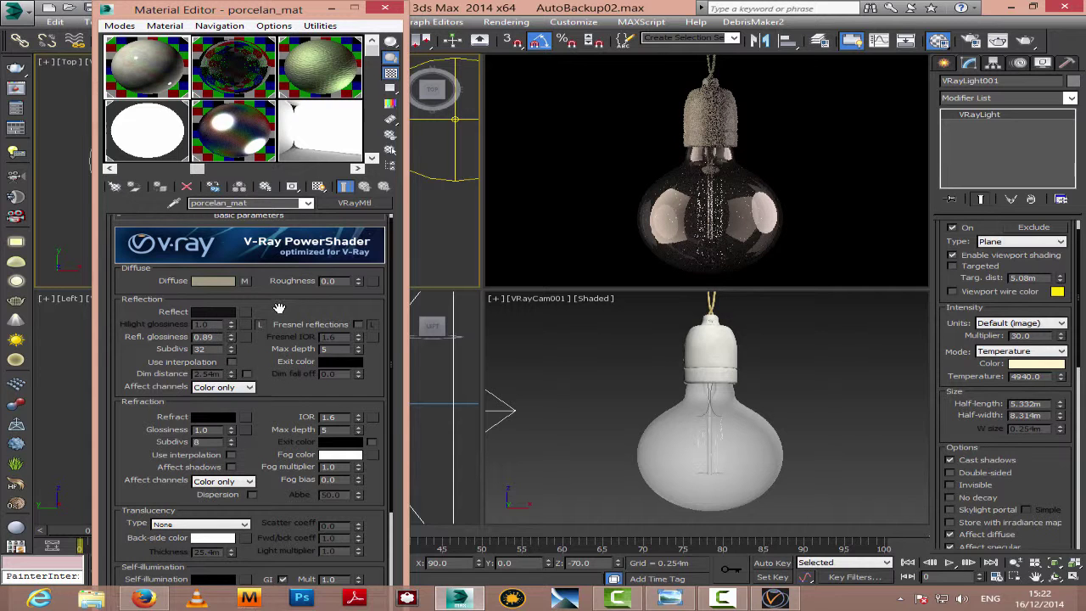
Step: Copy porcelan_mat's diffuse map into its Bump slot with an amount of 20 and close the Material Editor
scroll(279, 307, down, 6)
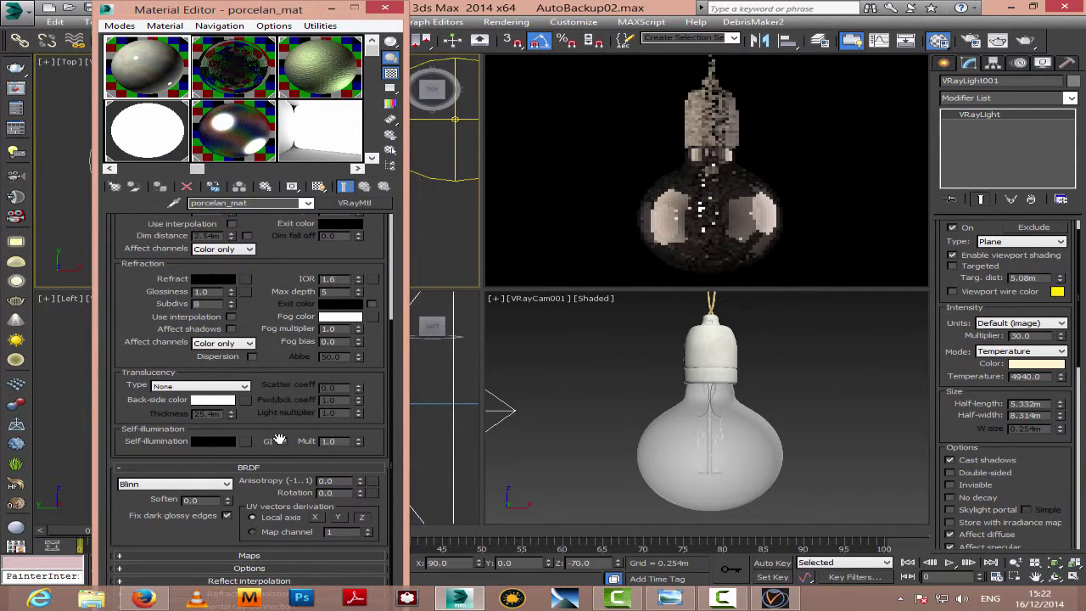
click(257, 556)
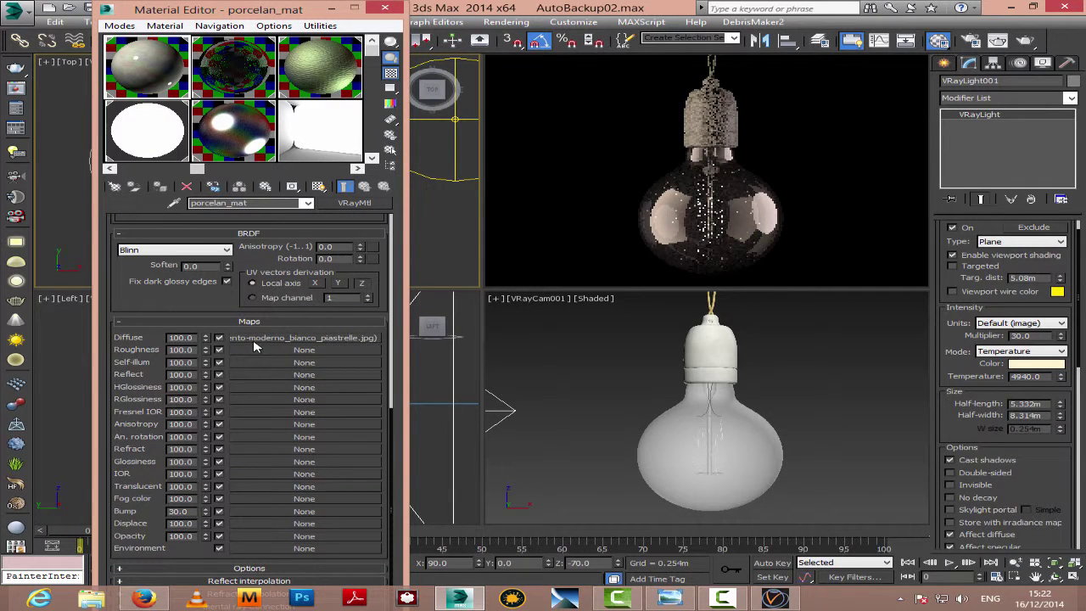
drag(253, 346, 259, 512)
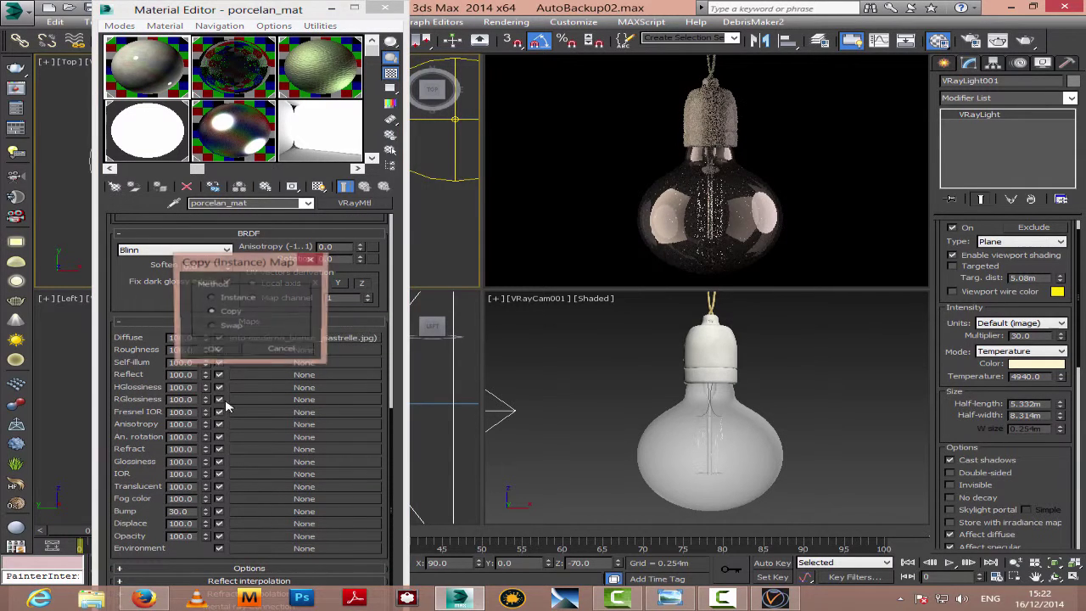
click(214, 351)
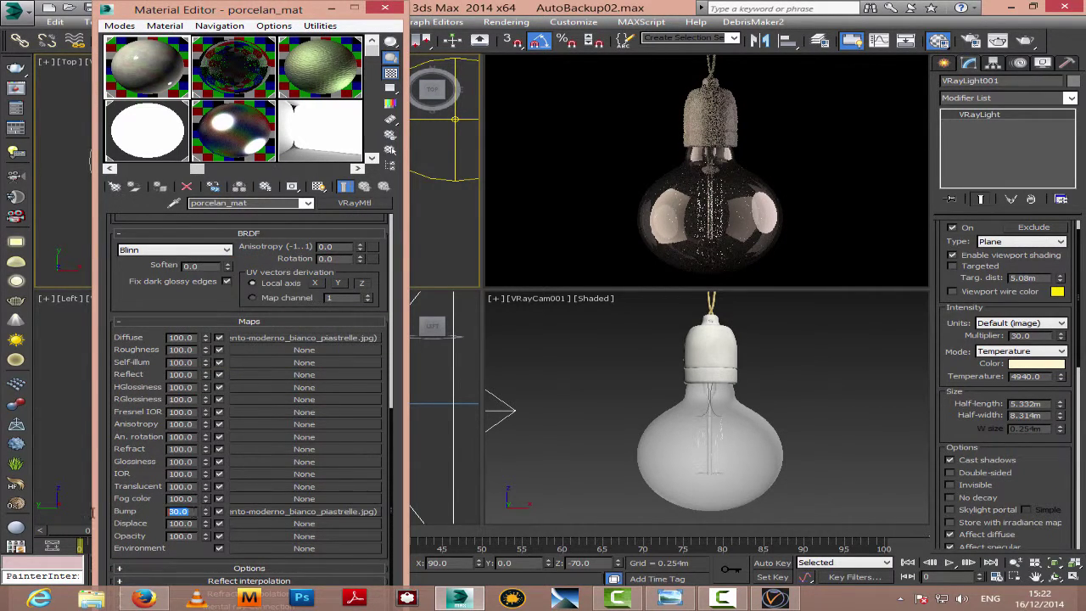
text(2)
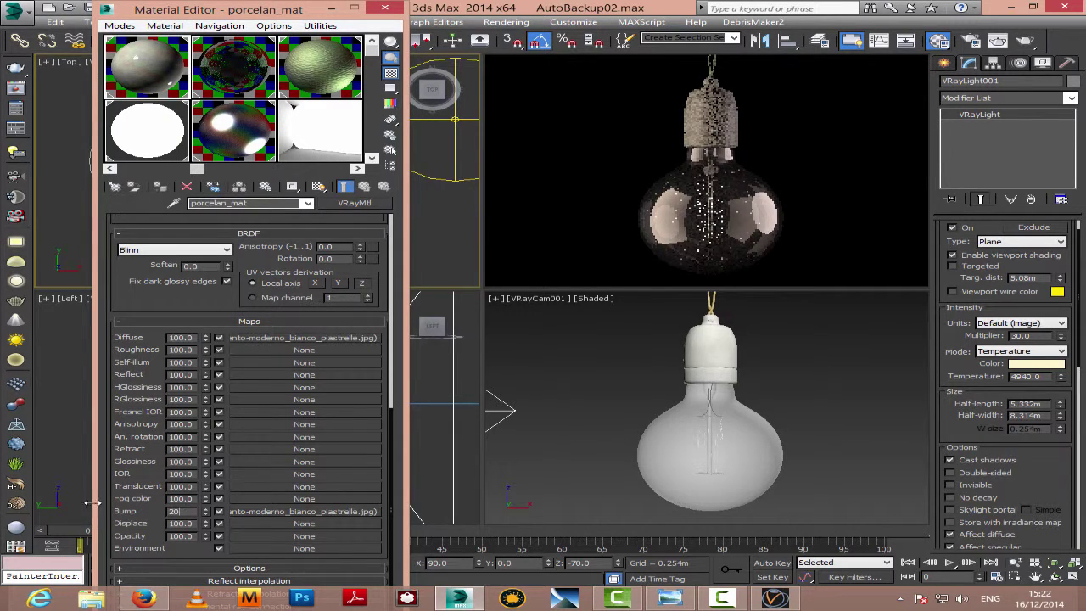
text(0)
key(Return)
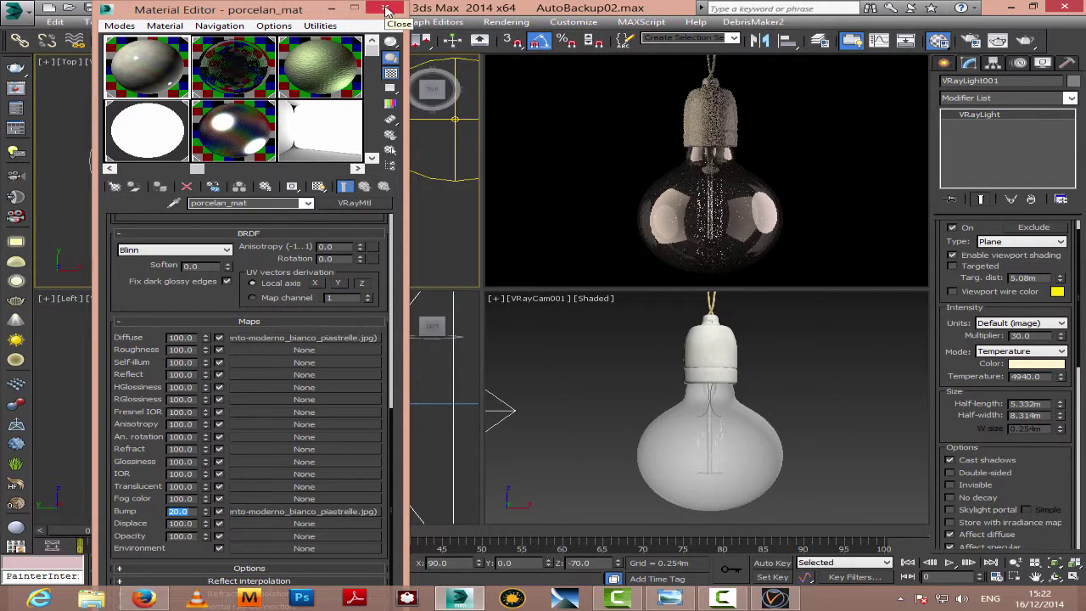
click(386, 9)
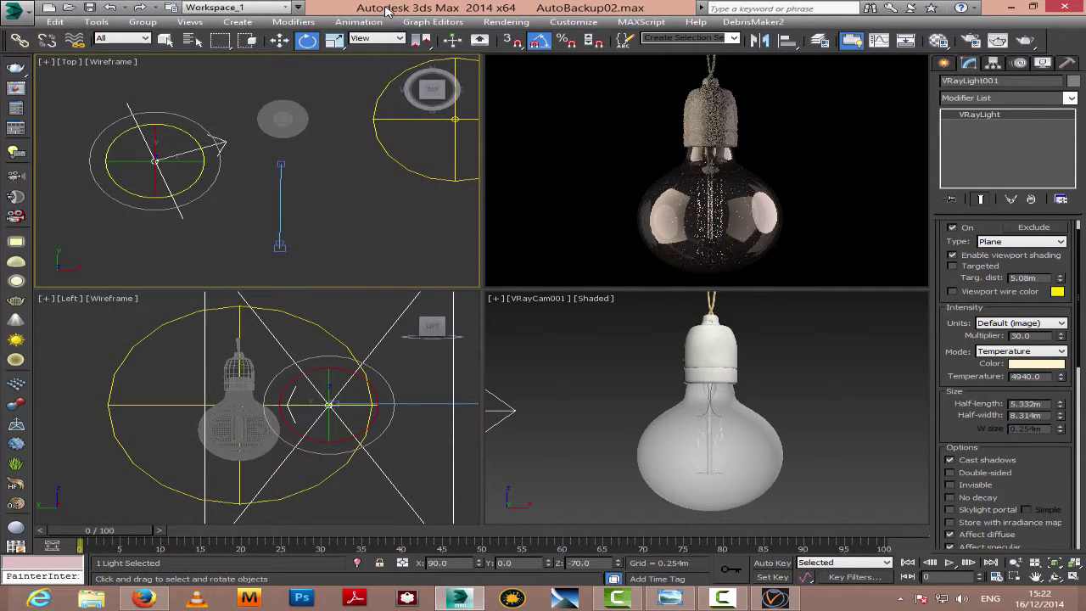
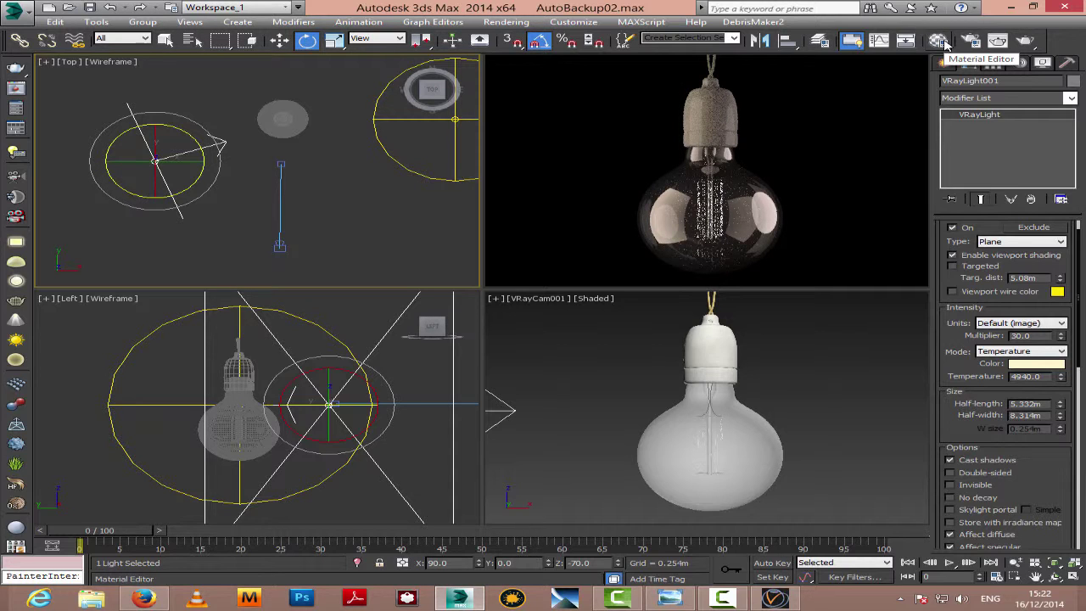
Step: Close the ActiveShade preview in the upper camera viewport and open the Glass Window Perfect material for editing
right_click(611, 134)
click(602, 133)
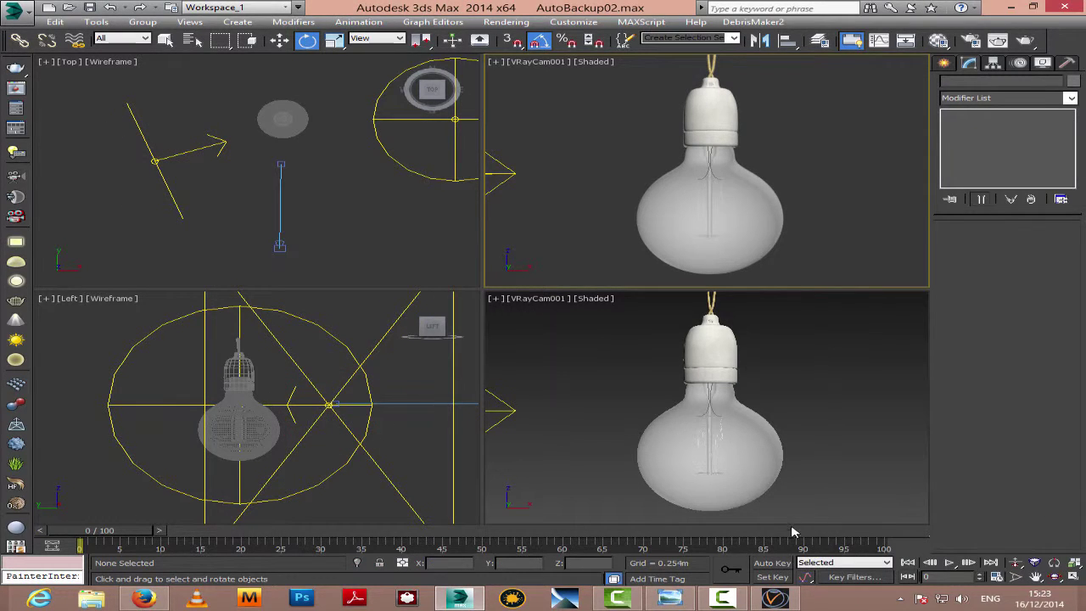
click(938, 40)
click(236, 75)
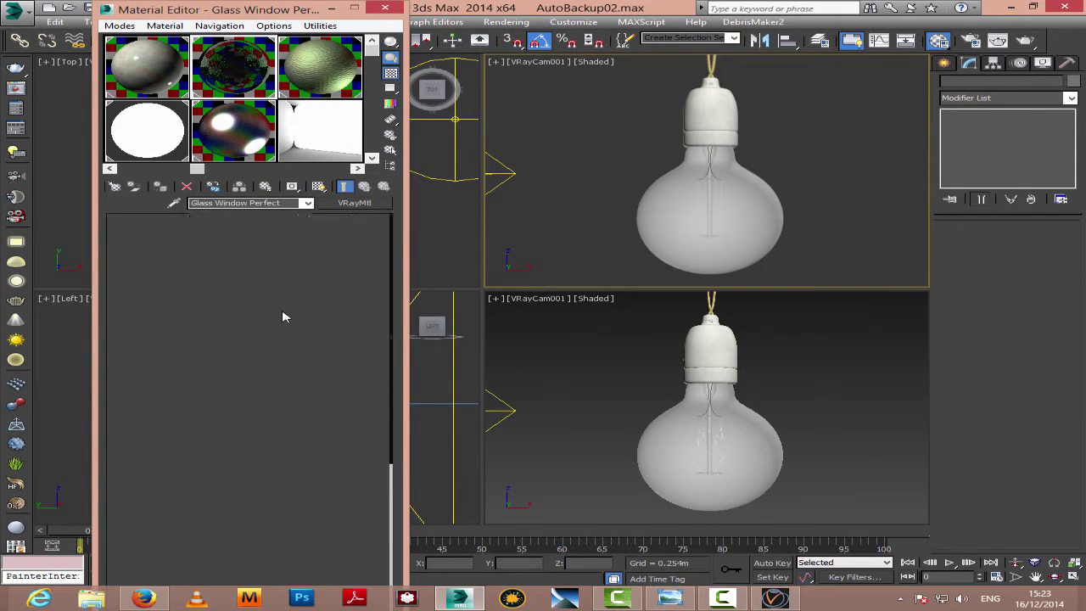
Step: Assign the Textures_by_ChanDang bitmap from the Edison Bulb scene folder as the refraction map of Glass Window Perfect
scroll(283, 406, down, 5)
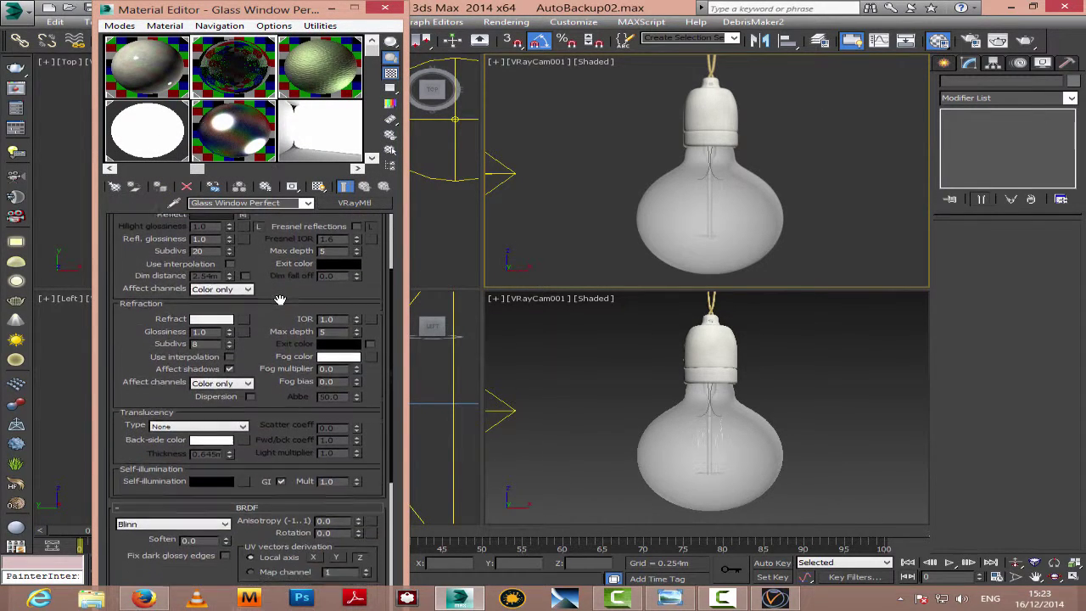
click(243, 314)
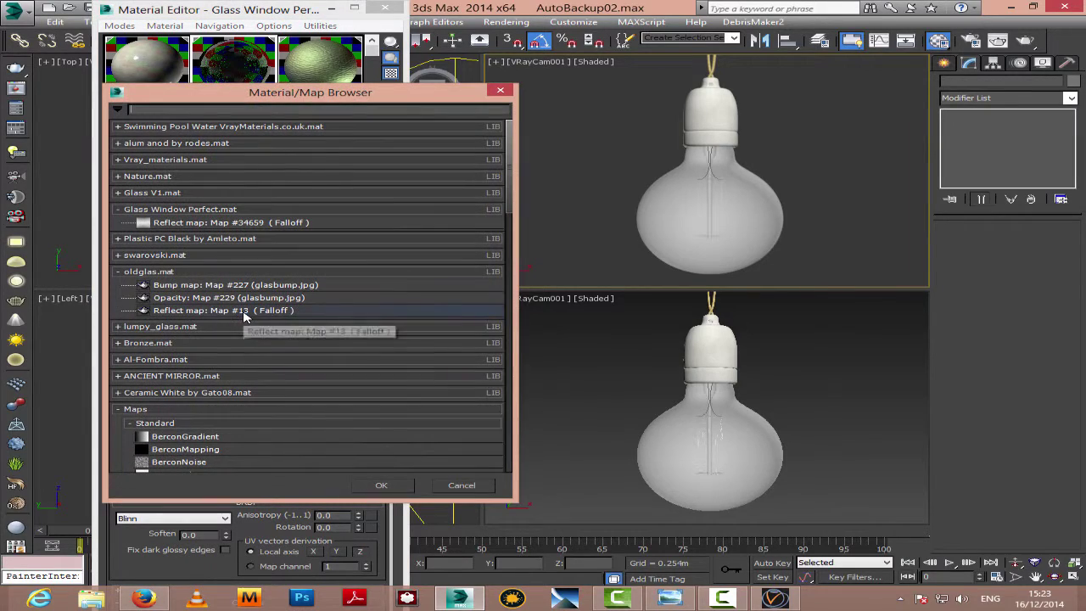
scroll(188, 430, down, 3)
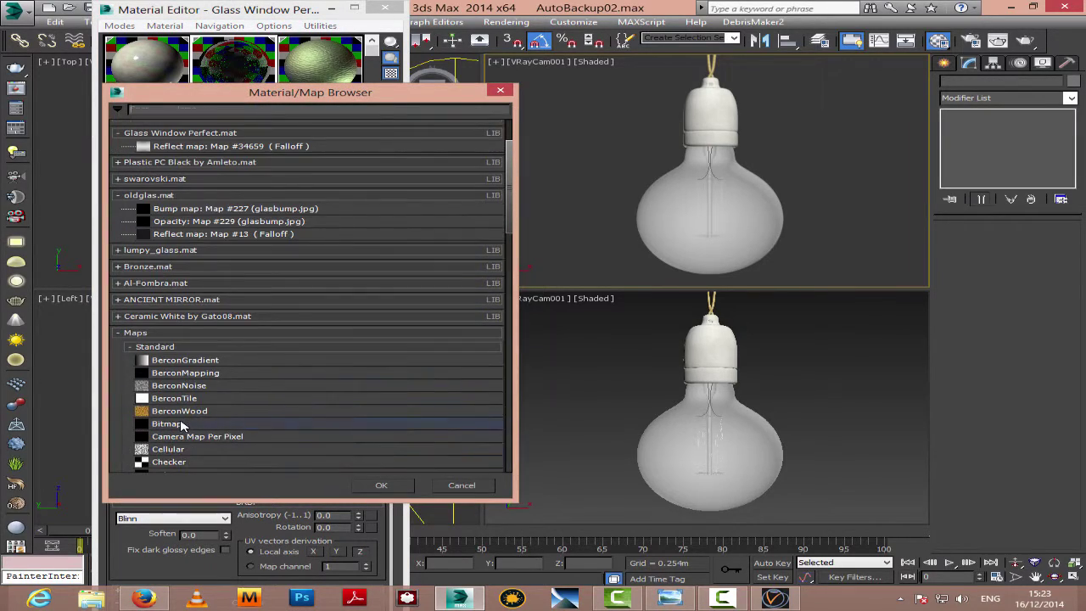
double_click(174, 424)
click(58, 158)
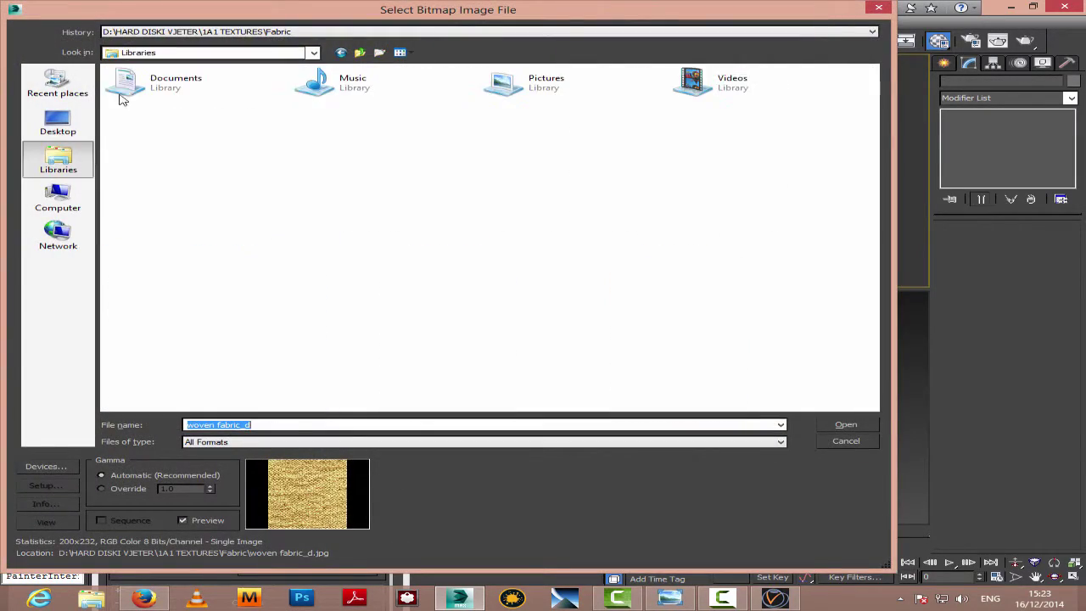
double_click(123, 93)
click(640, 342)
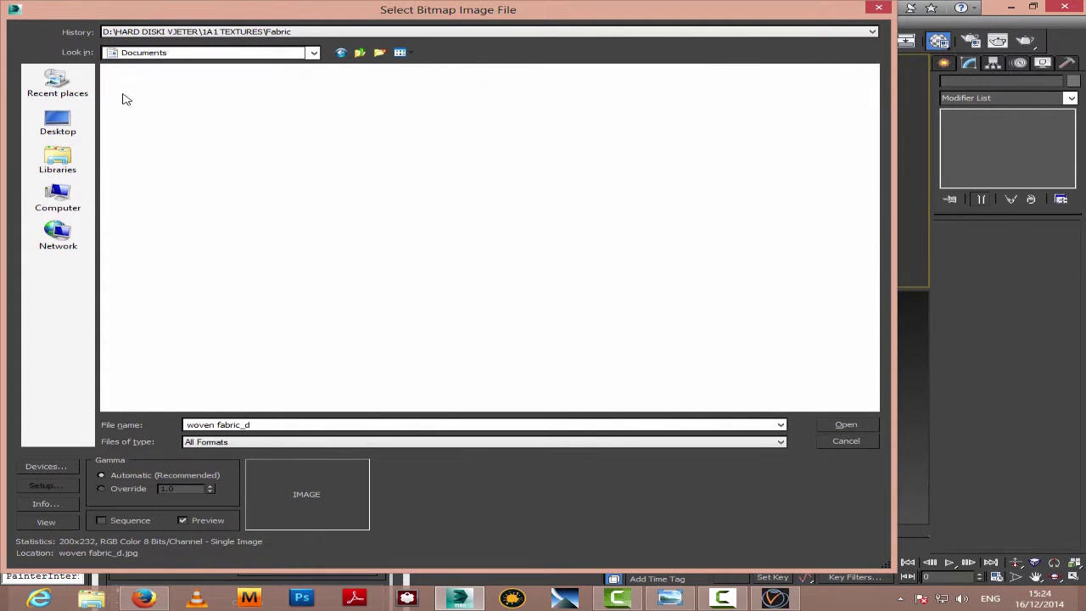
double_click(146, 104)
double_click(682, 197)
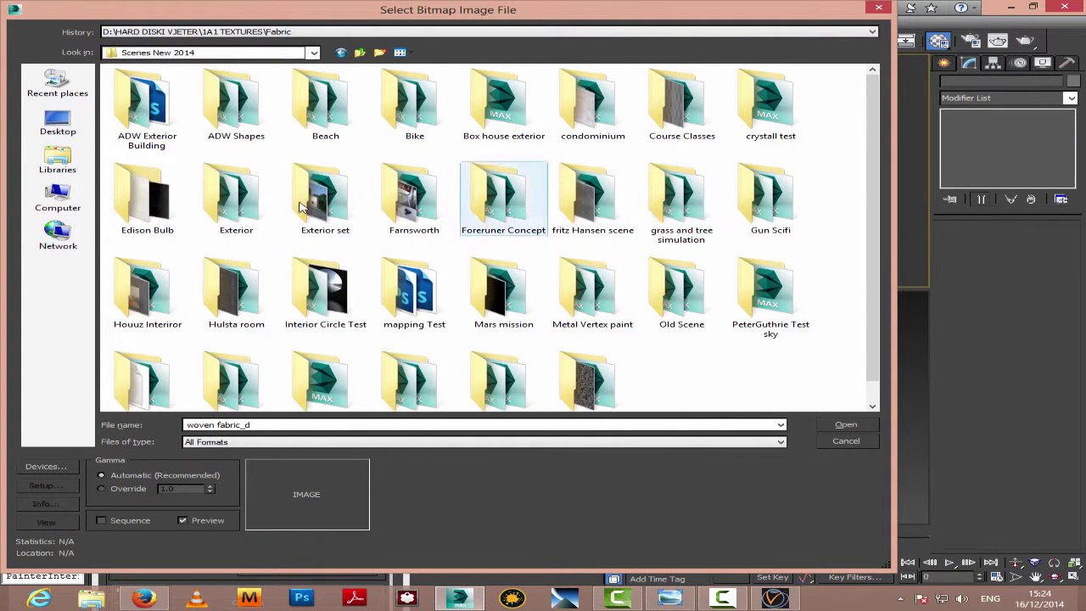
double_click(154, 219)
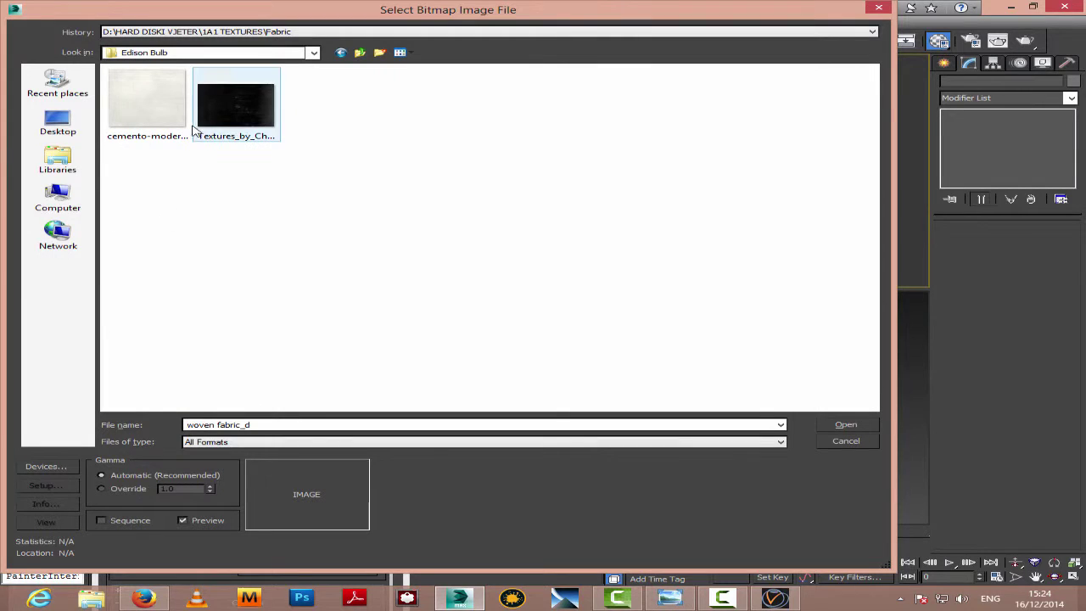
click(196, 129)
click(836, 428)
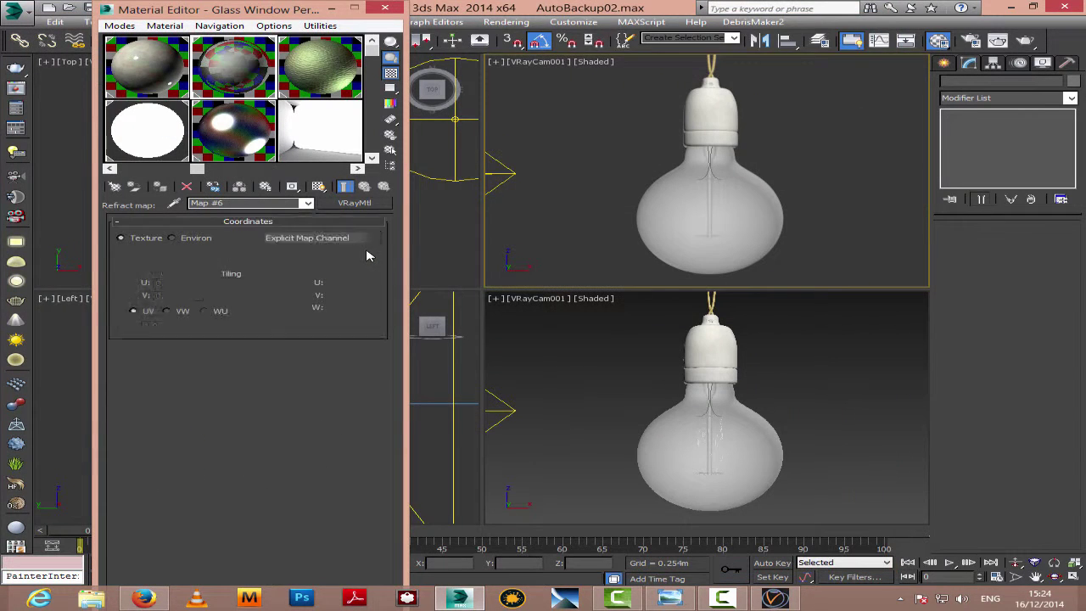
Step: Start an ActiveShade preview in the upper VRayCam001 viewport
click(530, 68)
mouse_move(634, 259)
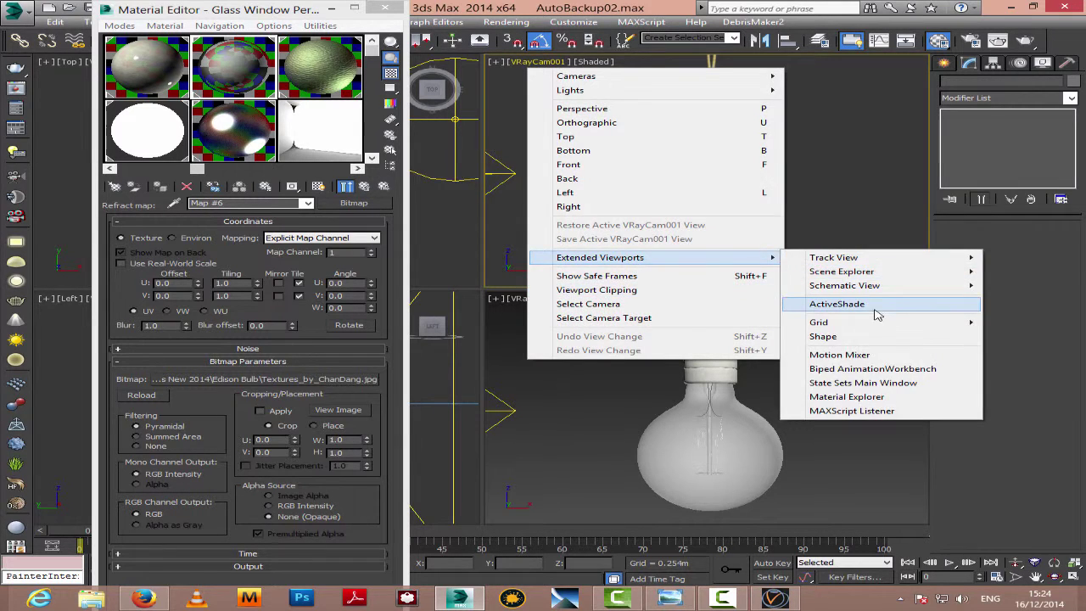
click(877, 315)
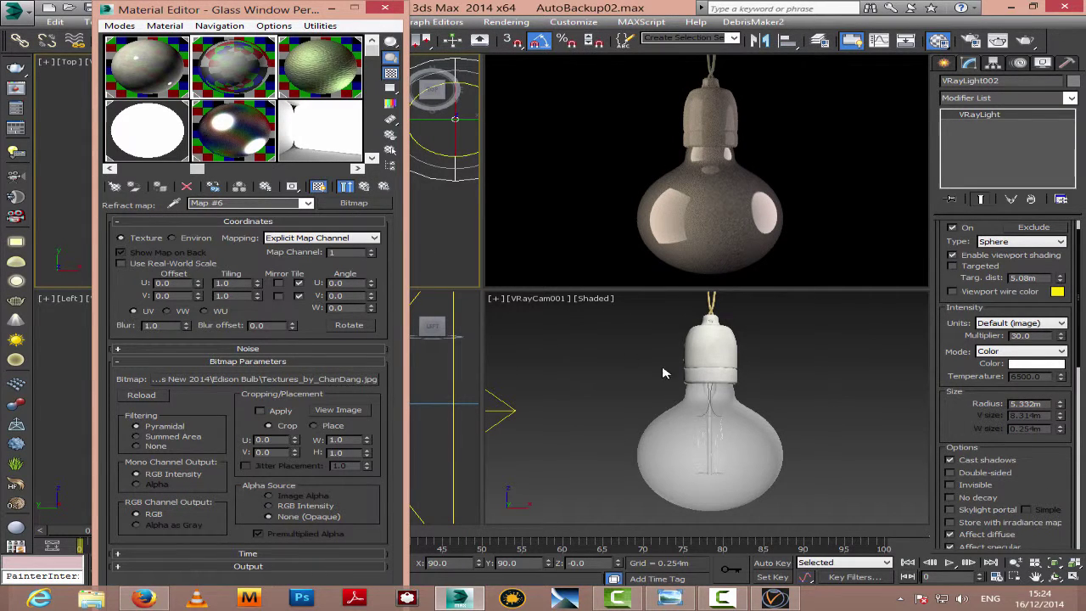
Step: Add a UVW Map modifier with Box mapping to the glass bulb
click(687, 415)
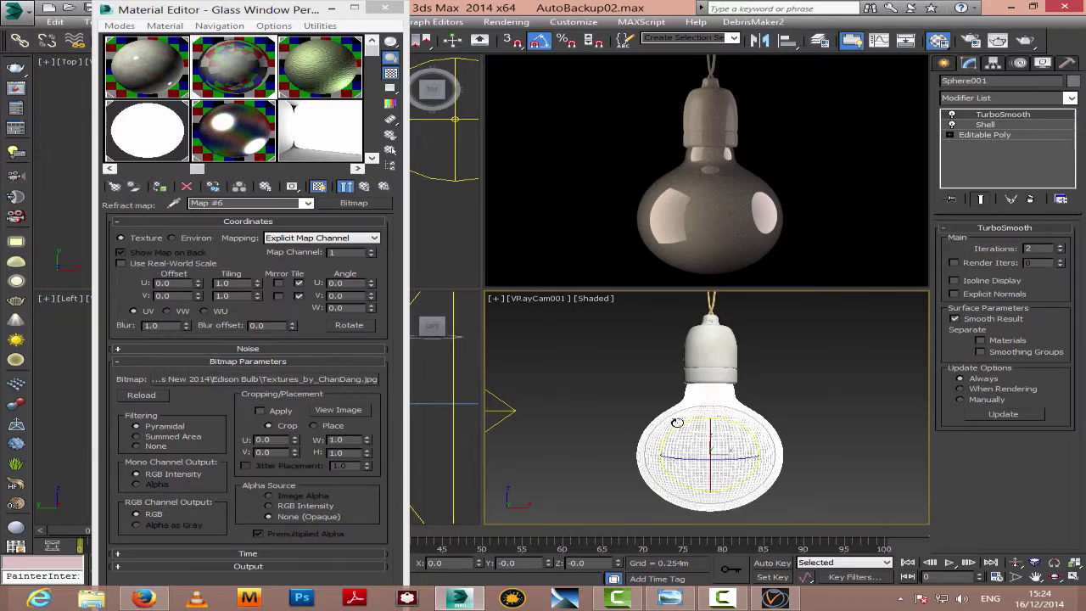
click(1027, 98)
scroll(1018, 381, down, 5)
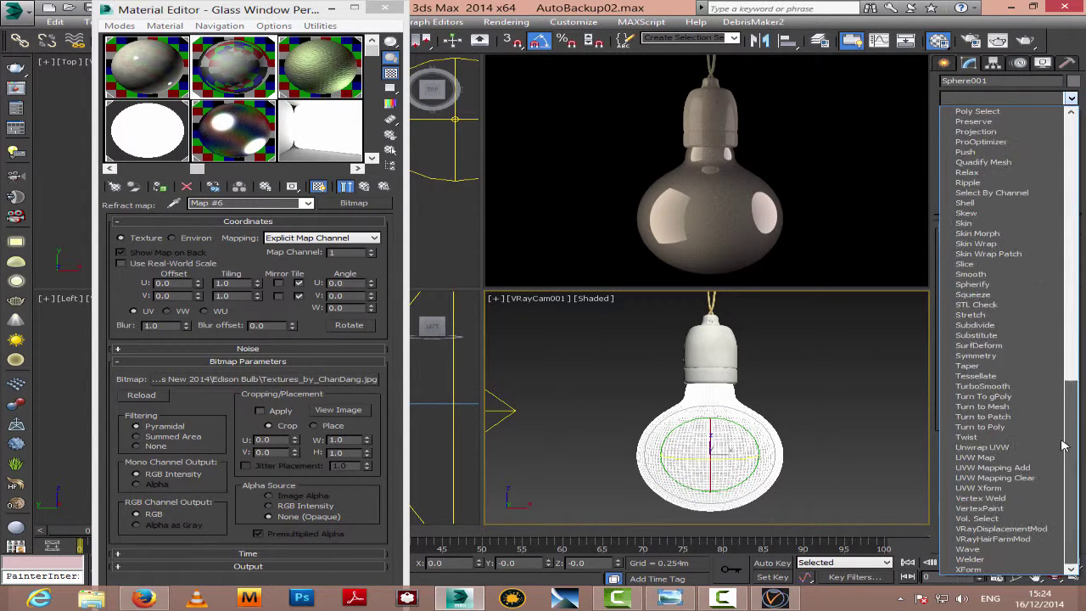
click(1021, 455)
click(973, 299)
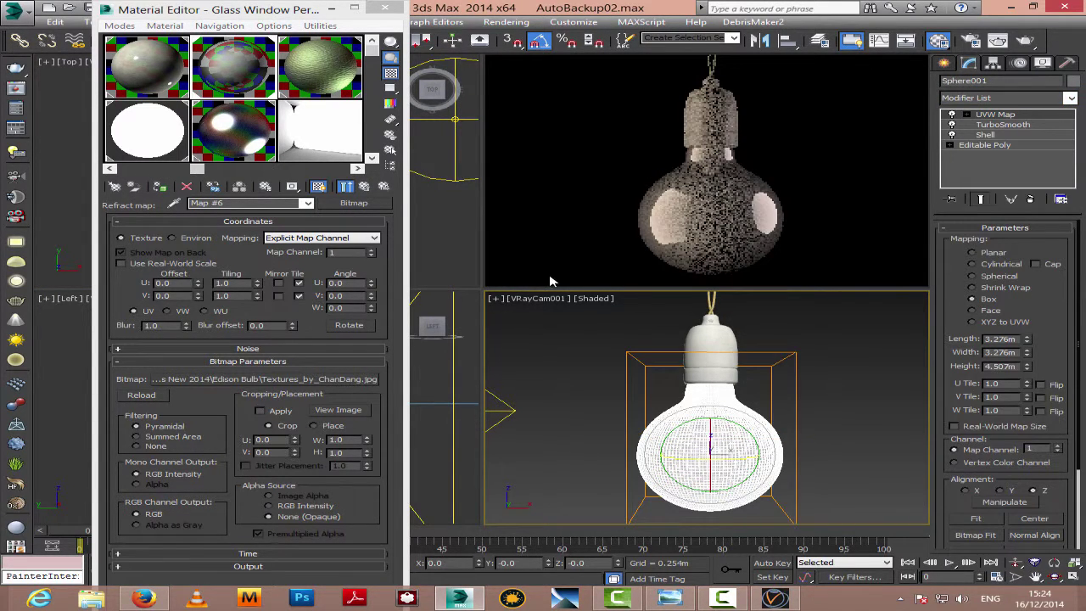
Step: Set the Reflect map amount of Glass Window Perfect to 13
click(345, 186)
scroll(286, 242, down, 8)
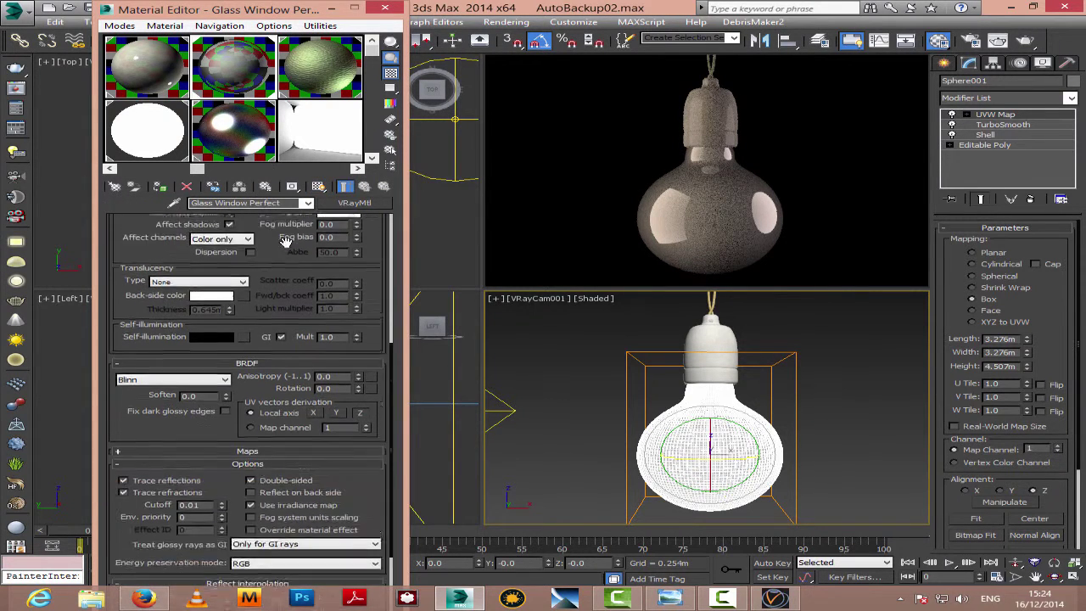
scroll(285, 241, down, 2)
click(251, 473)
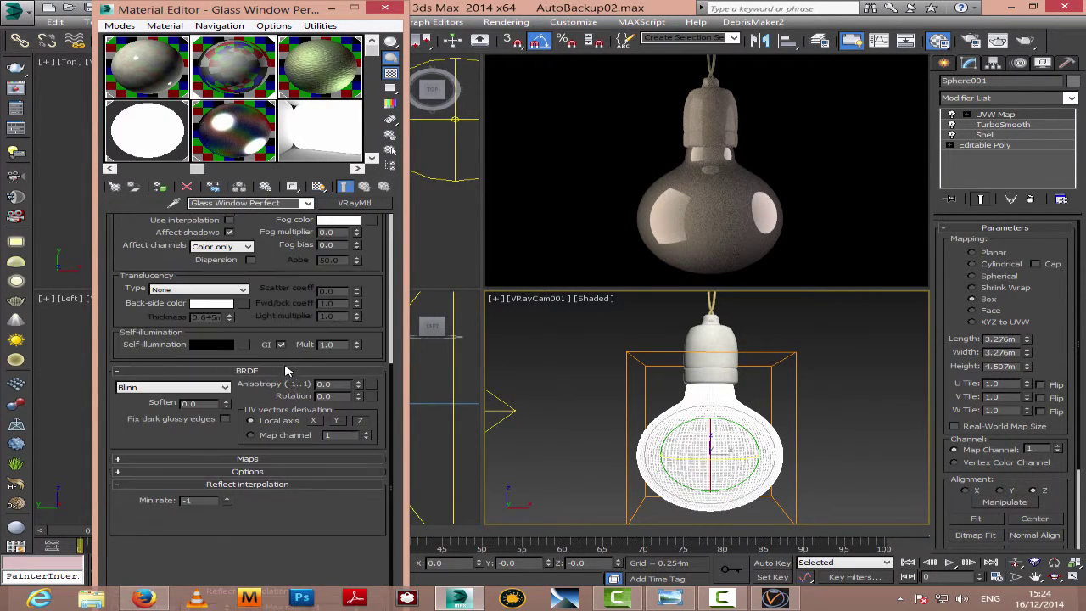
click(247, 459)
scroll(202, 390, down, 3)
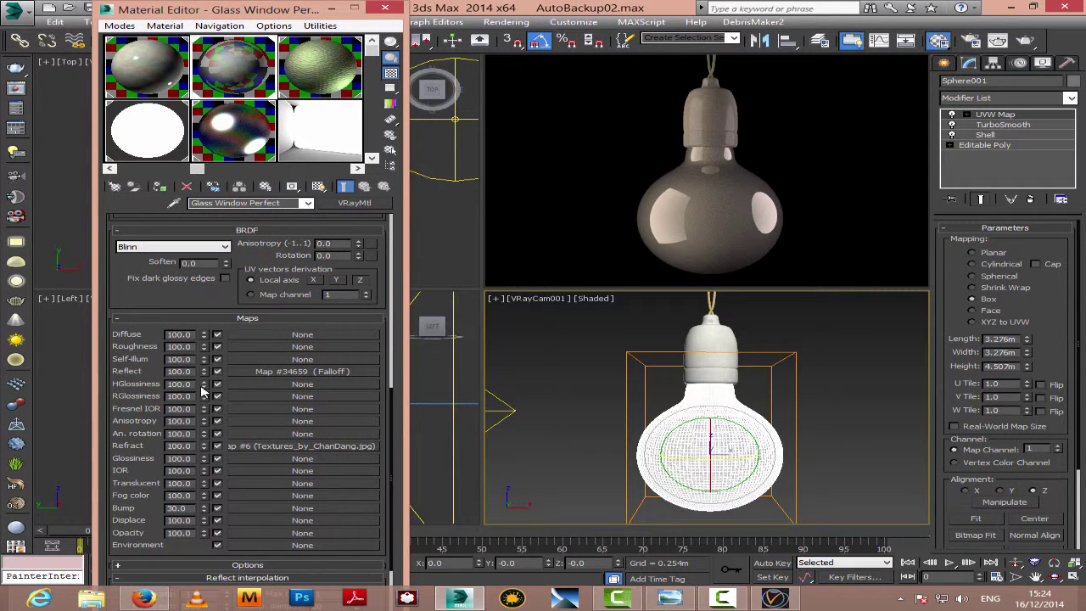
drag(204, 376, 206, 384)
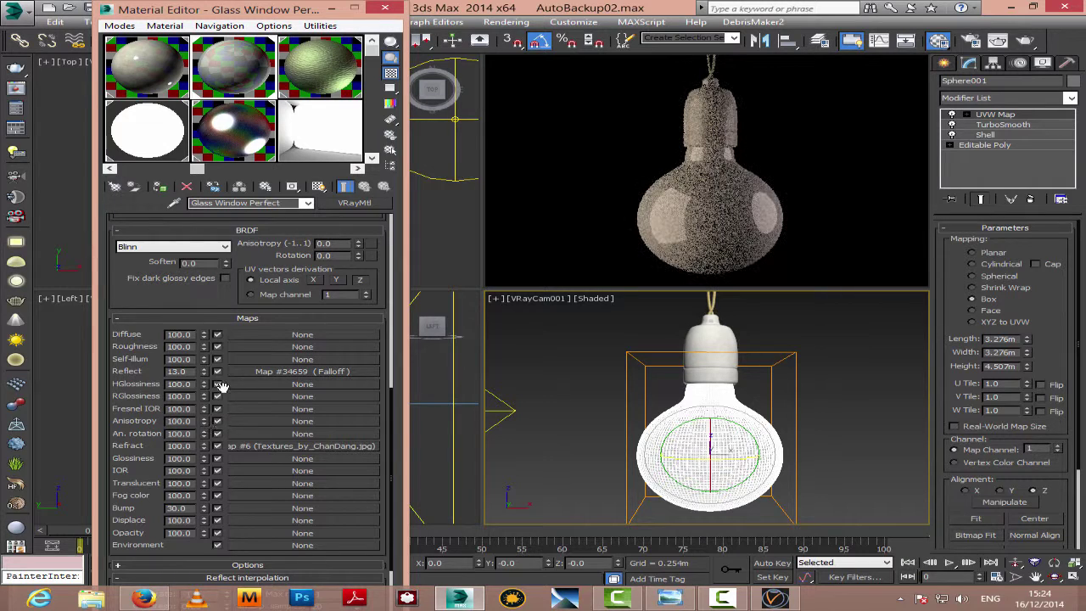
drag(237, 374, 237, 396)
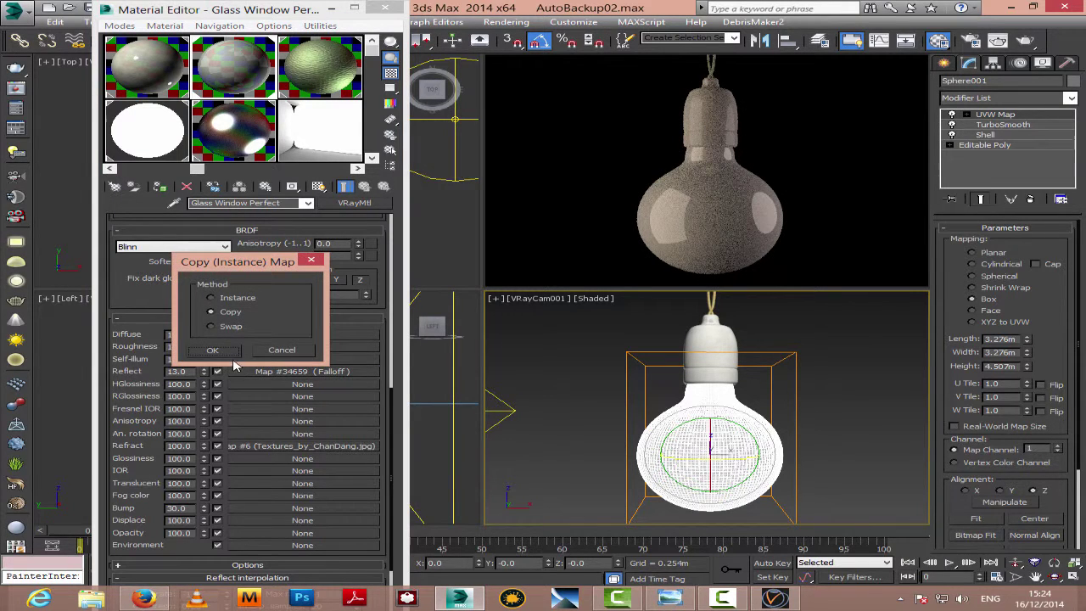
click(260, 352)
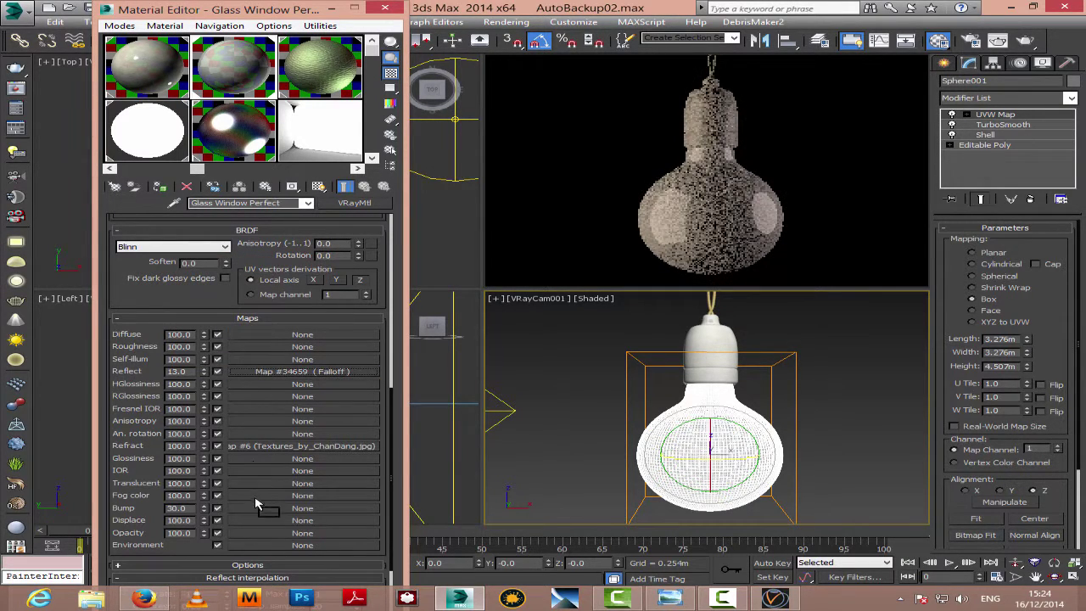
drag(258, 500, 270, 398)
click(276, 353)
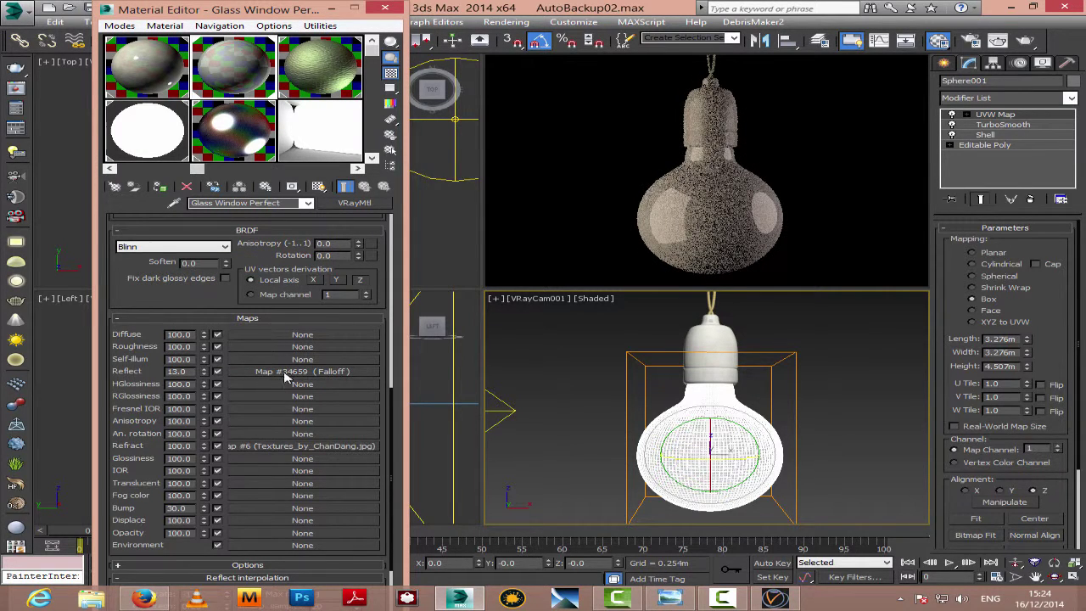
scroll(201, 302, up, 8)
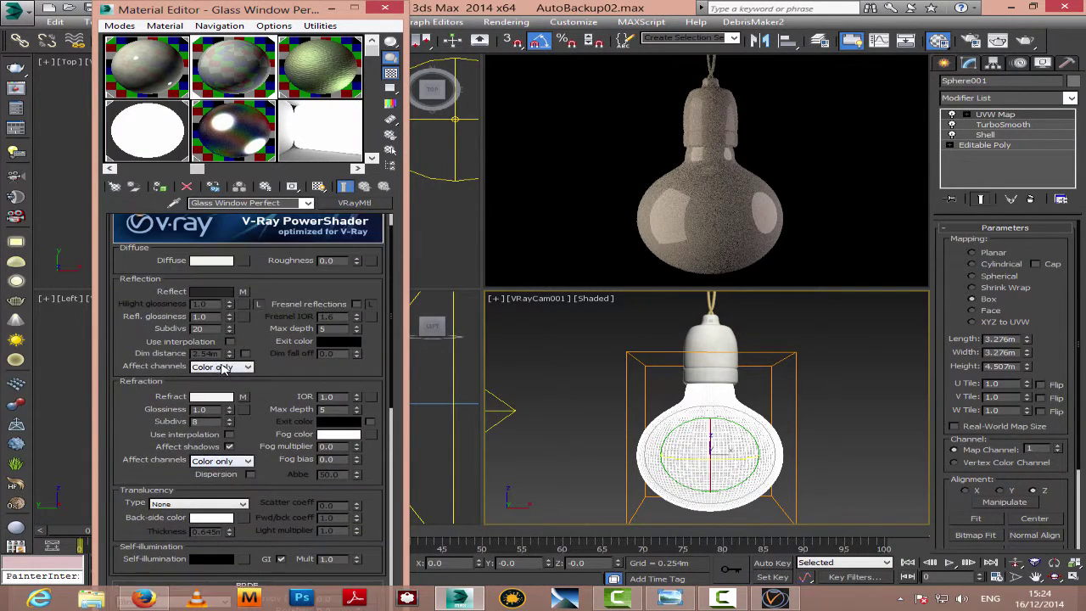
click(242, 397)
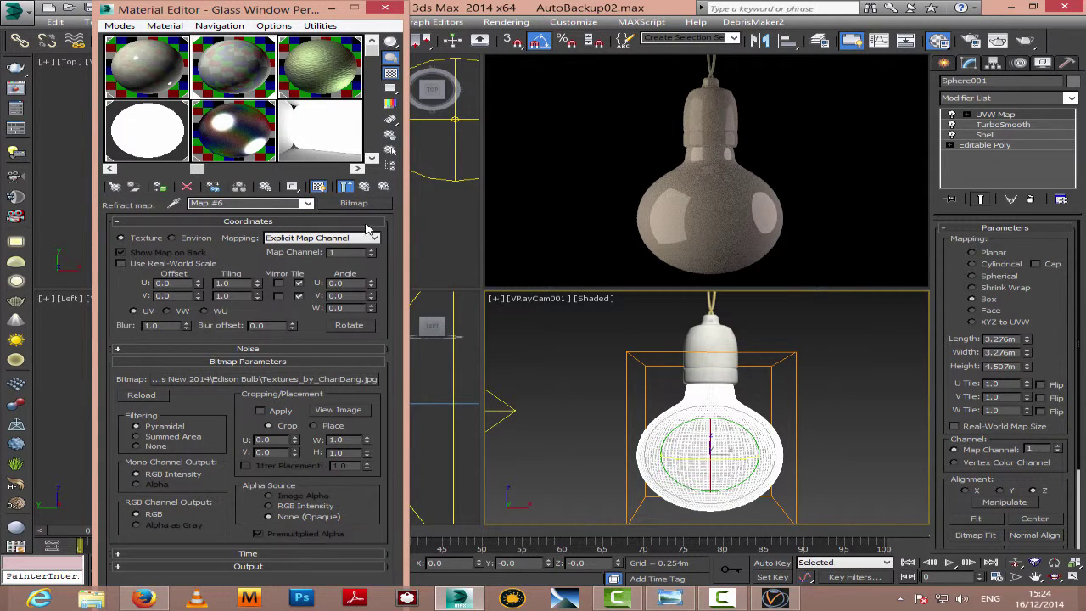
click(365, 188)
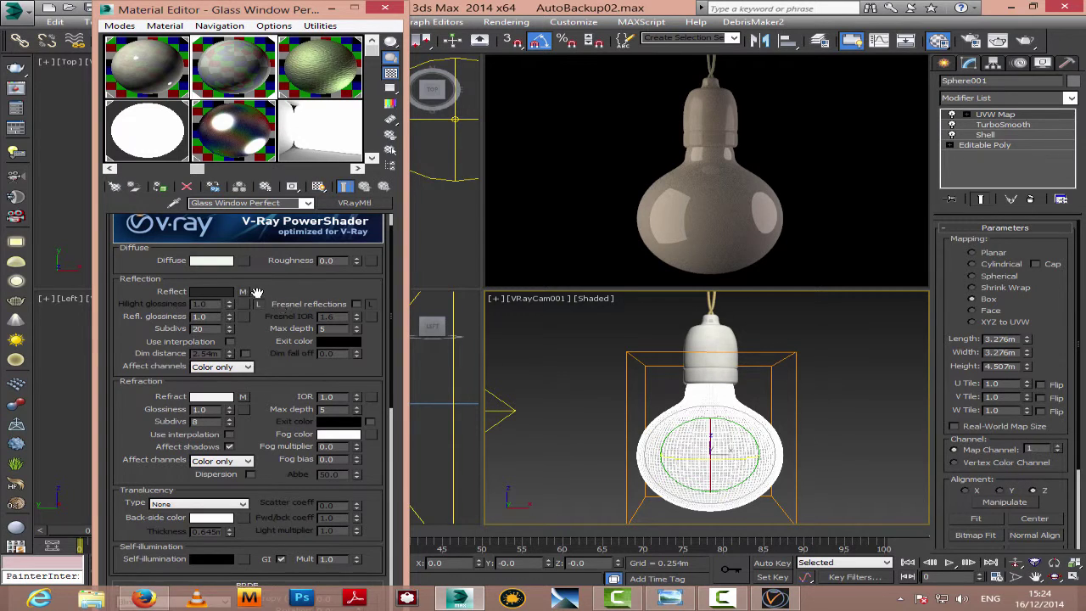
Step: Replace the Falloff map in the material's reflection slot with the Textures_by_ChanDang bitmap
drag(294, 282, 296, 368)
right_click(244, 319)
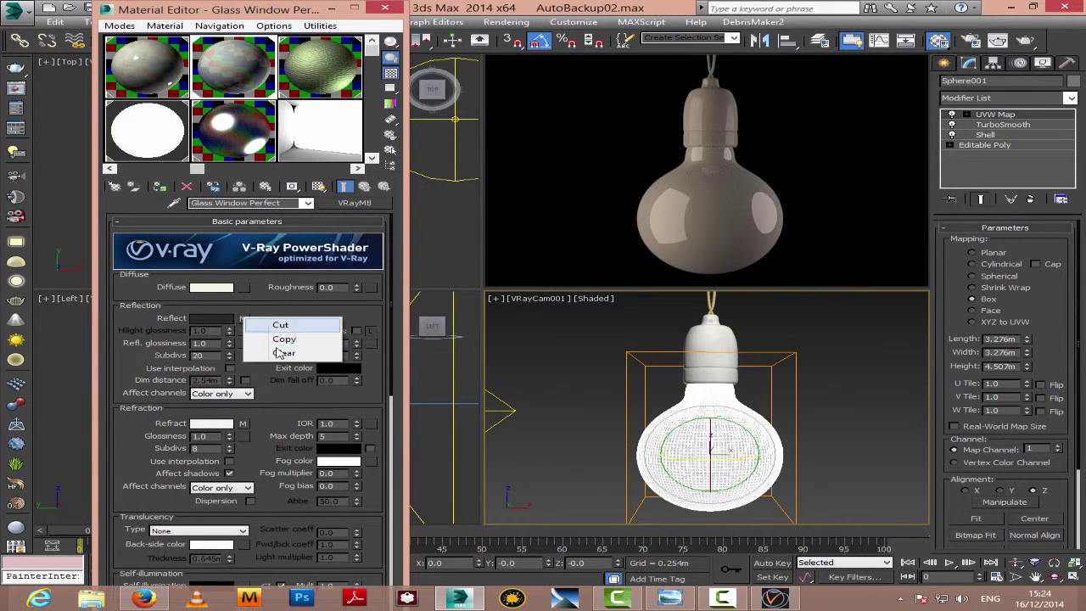
click(280, 353)
click(244, 320)
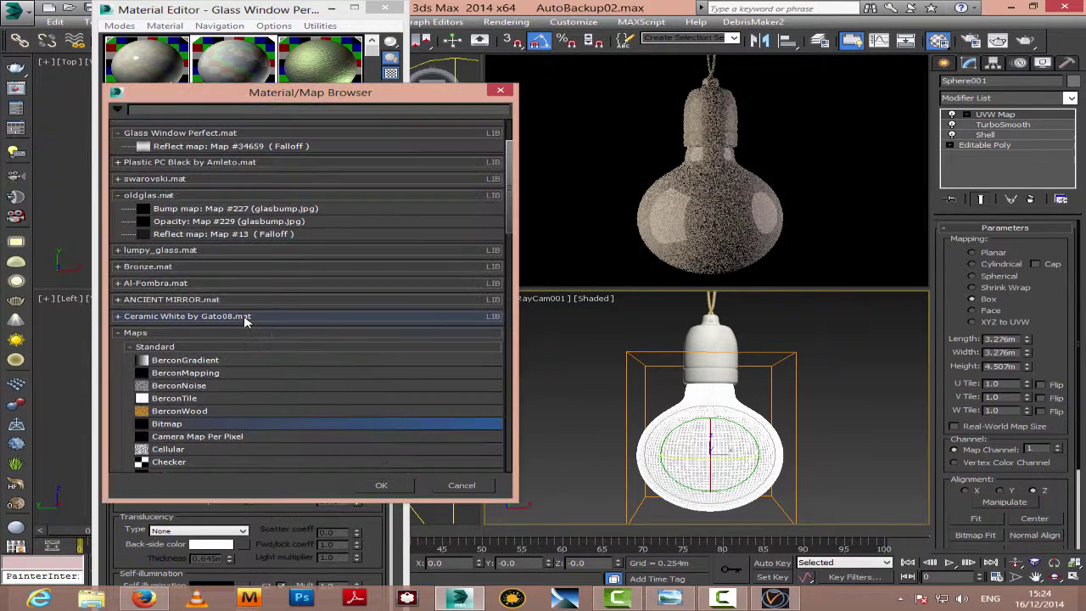
double_click(190, 426)
click(236, 124)
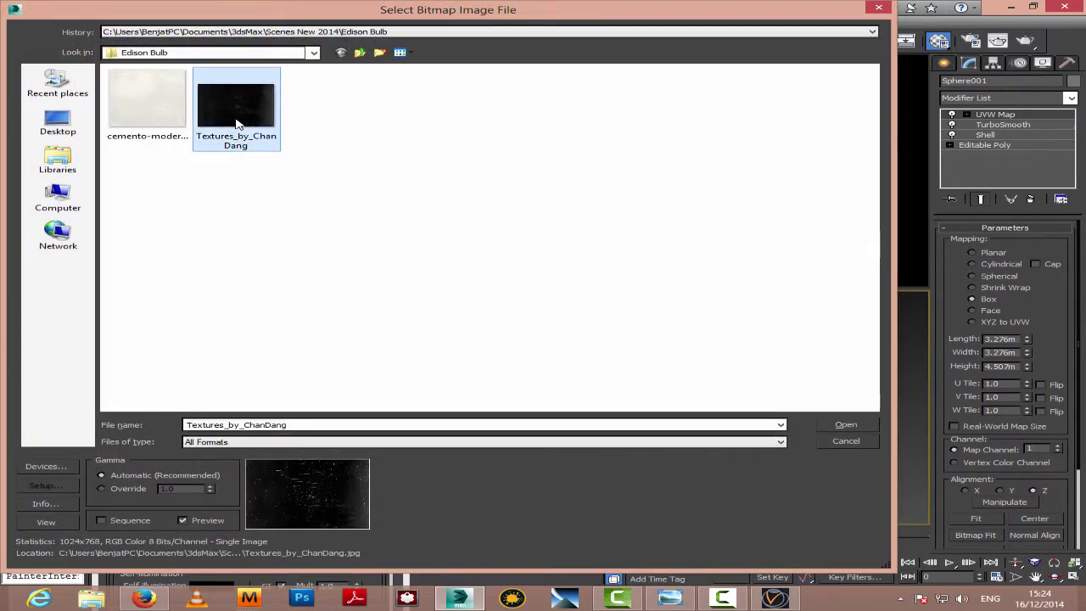
double_click(237, 124)
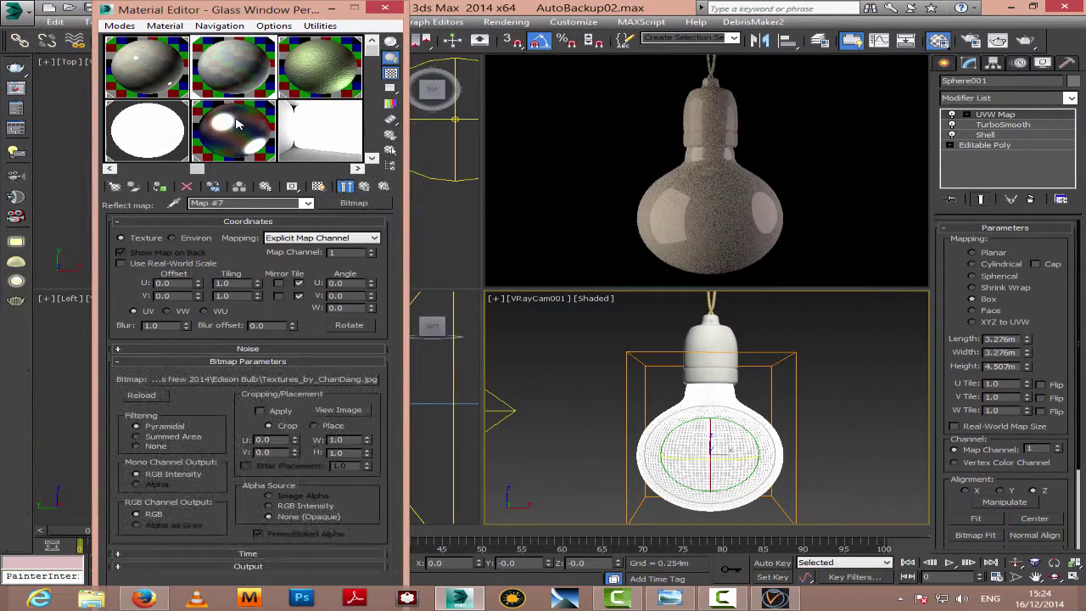
click(364, 186)
Step: Copy the Textures_by_ChanDang bitmap map into the Bump slot of Glass Window Perfect as an independent copy
scroll(314, 448, down, 10)
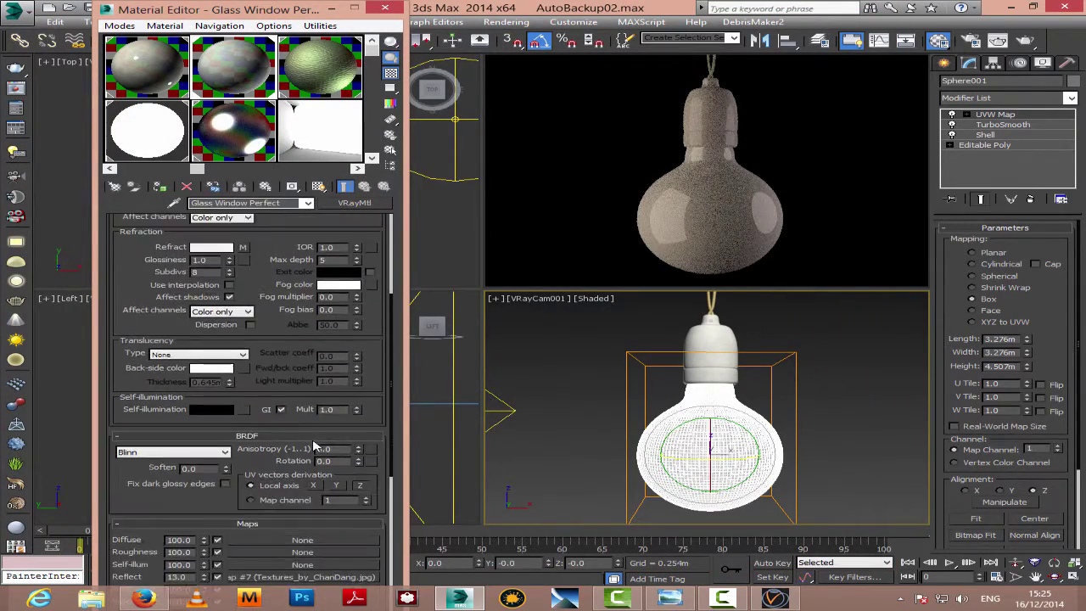
scroll(314, 447, down, 5)
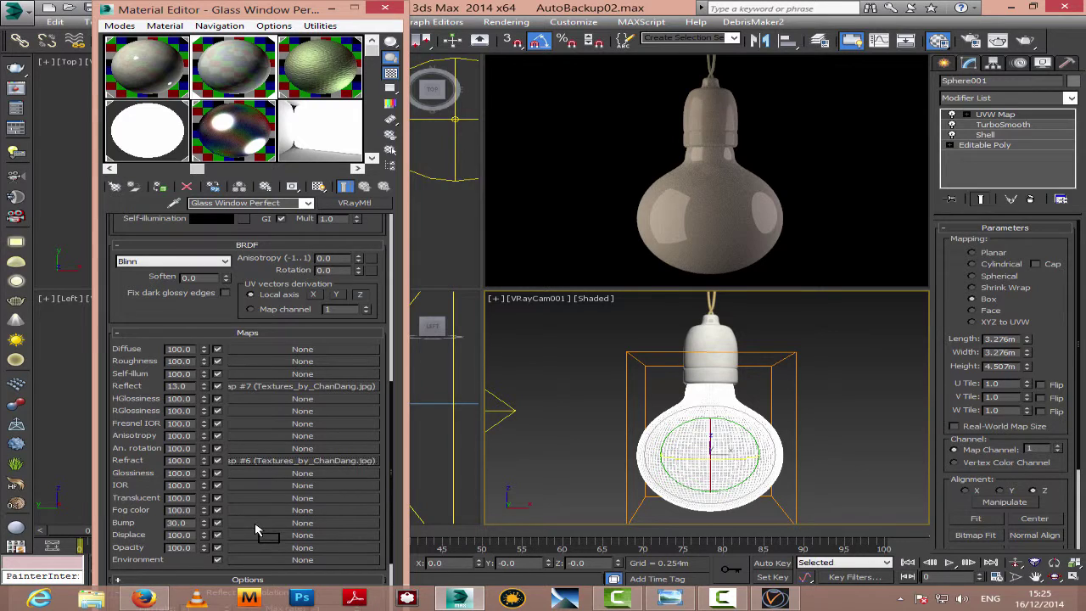
drag(257, 530, 257, 530)
click(213, 349)
Step: Disable the Reflect and Refract maps of Glass Window Perfect, then open the bump bitmap's settings and deselect the bulb
click(218, 386)
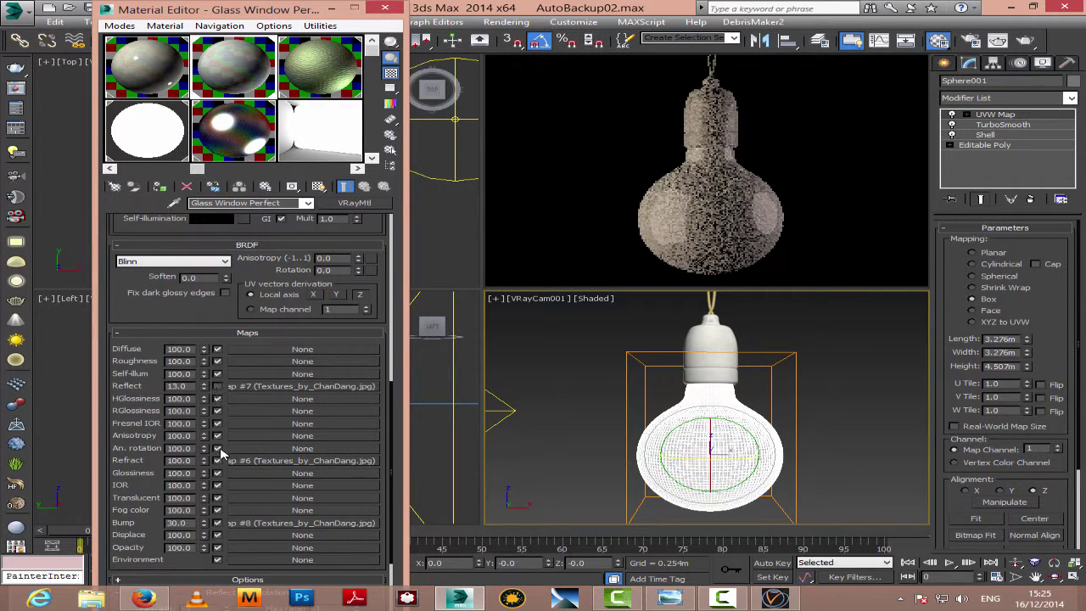
click(217, 461)
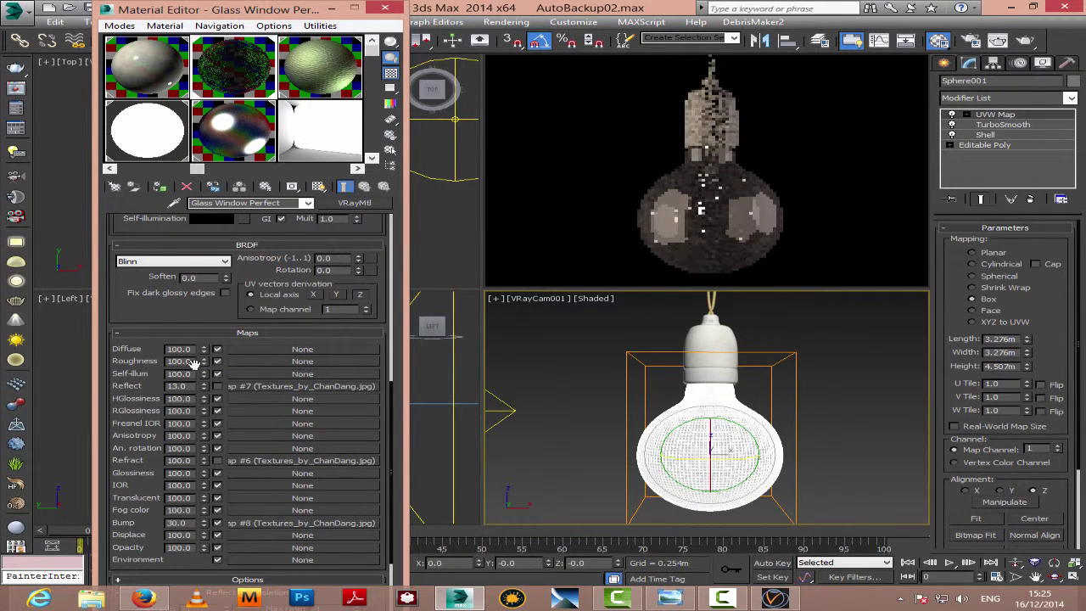
click(280, 522)
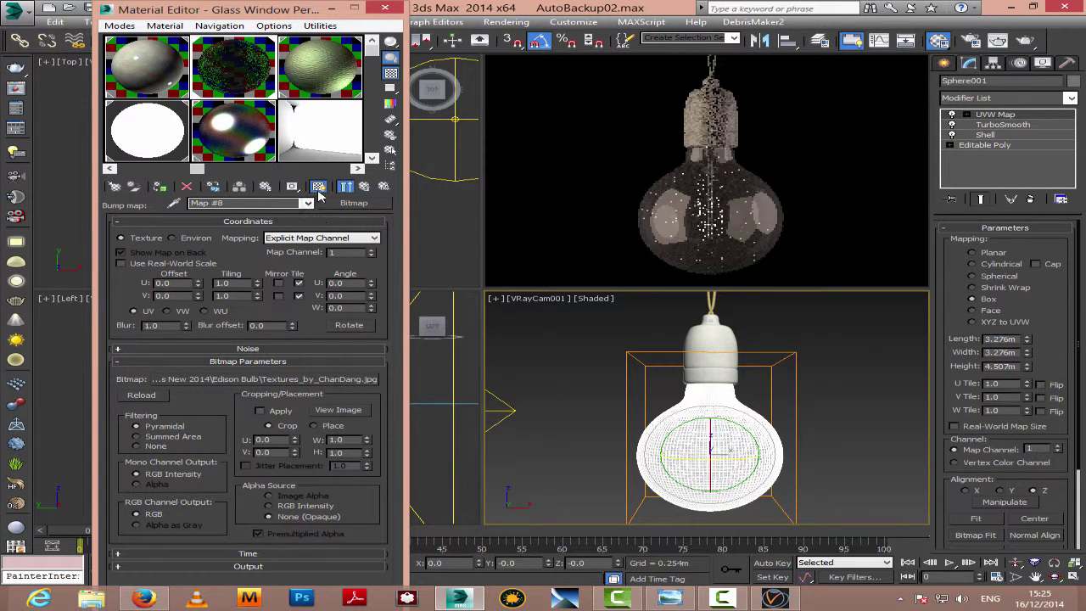
click(807, 348)
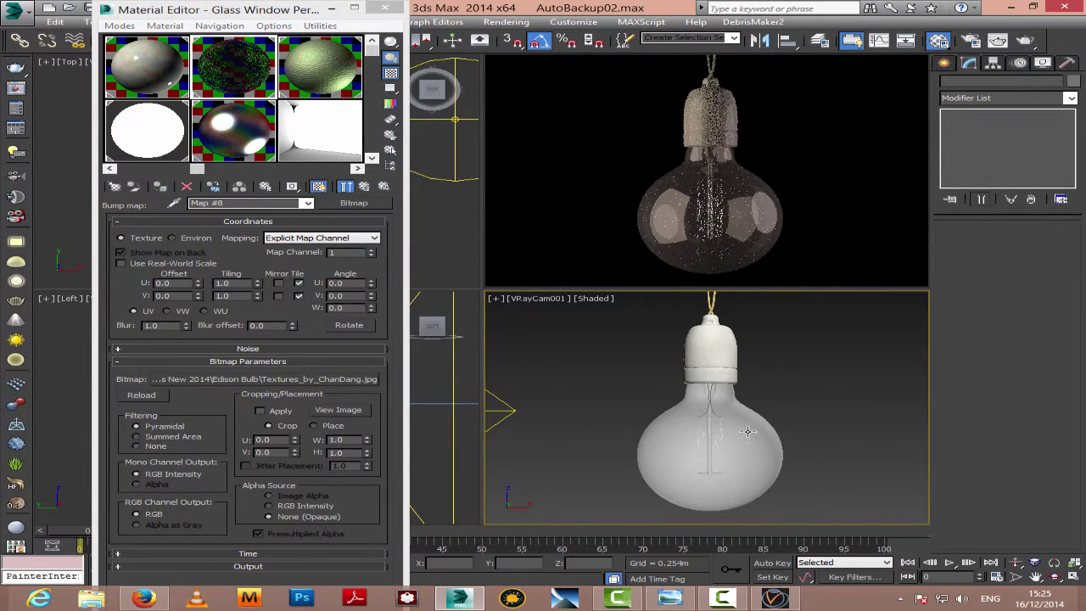
Step: Check the porcelain lampholder reference photo and close the ActiveShade preview in the upper camera viewport
click(748, 431)
click(841, 359)
click(672, 601)
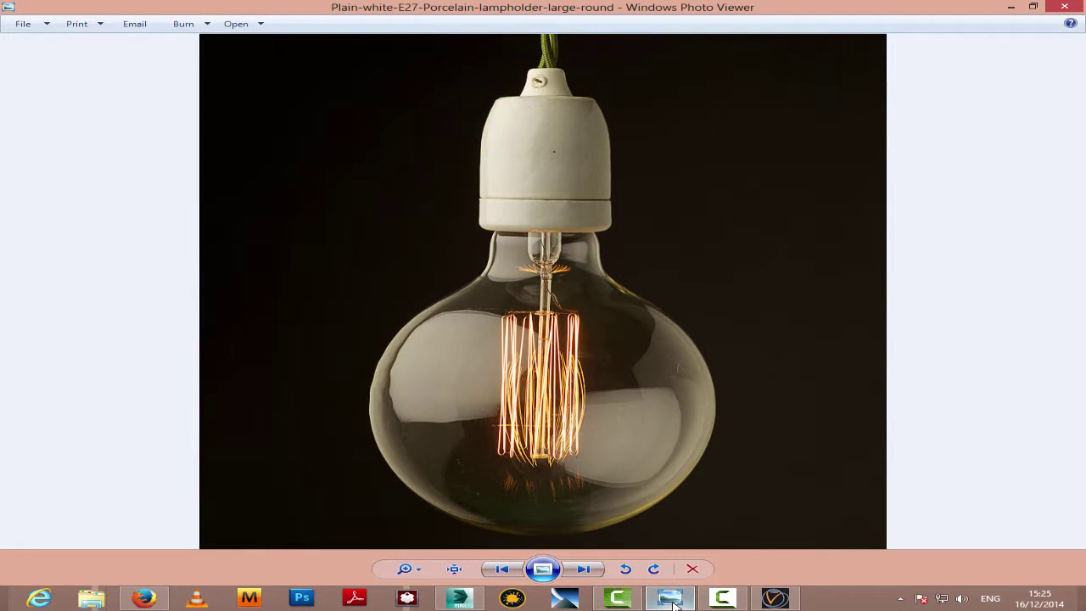
click(672, 599)
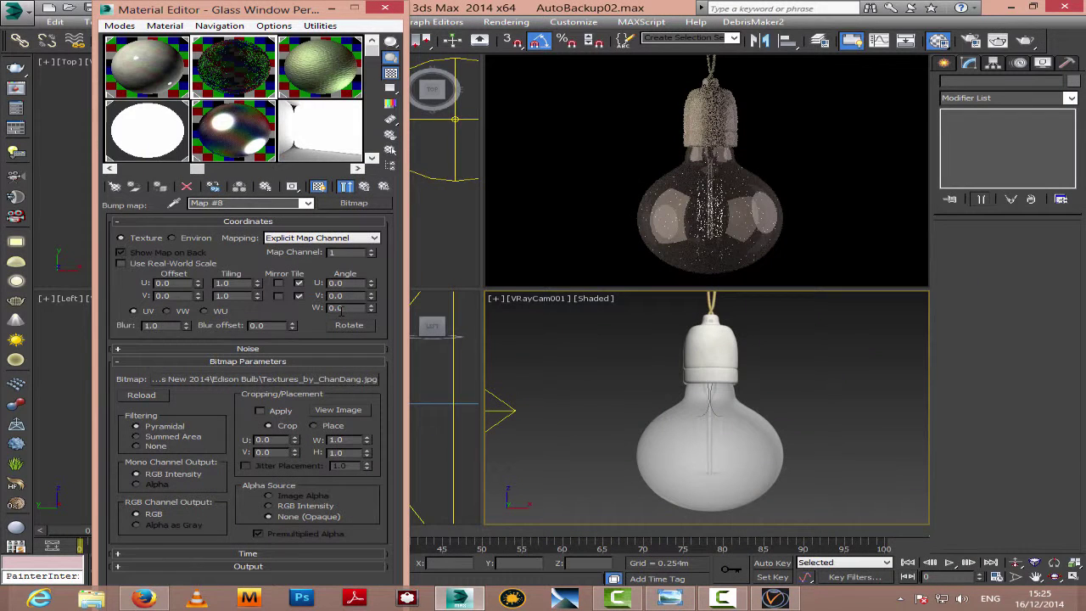
right_click(552, 183)
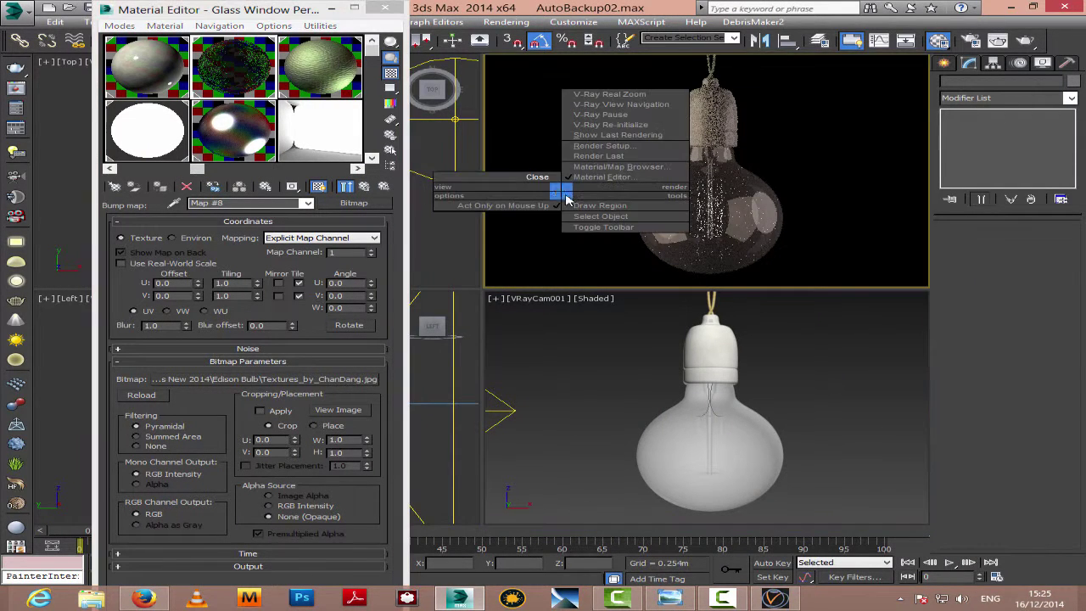
click(547, 180)
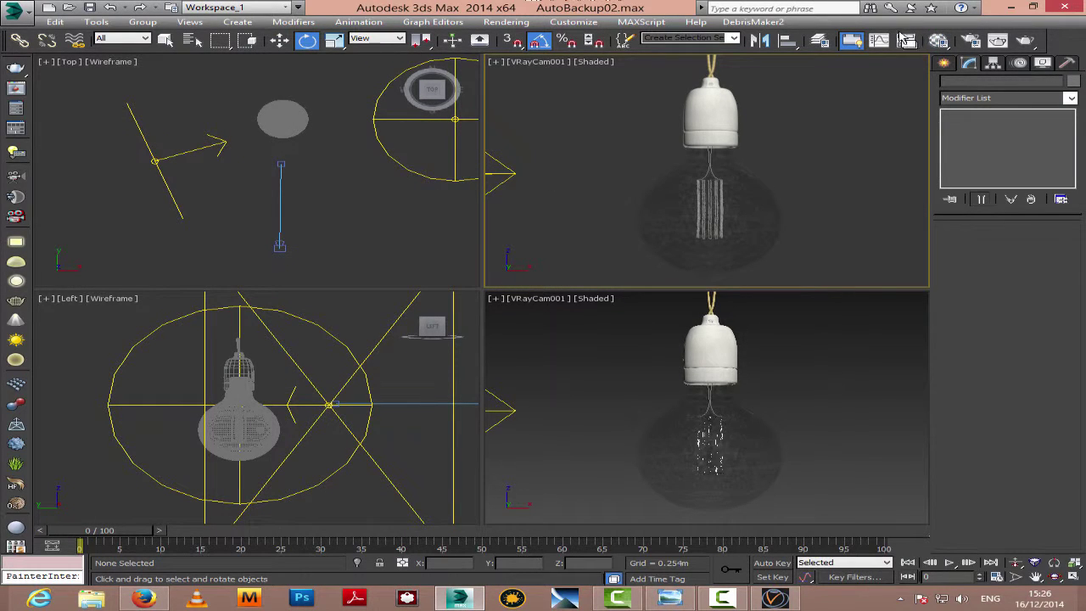
Step: Set the area to render to Crop and fit the crop frame around the bulb in the upper camera viewport
click(971, 45)
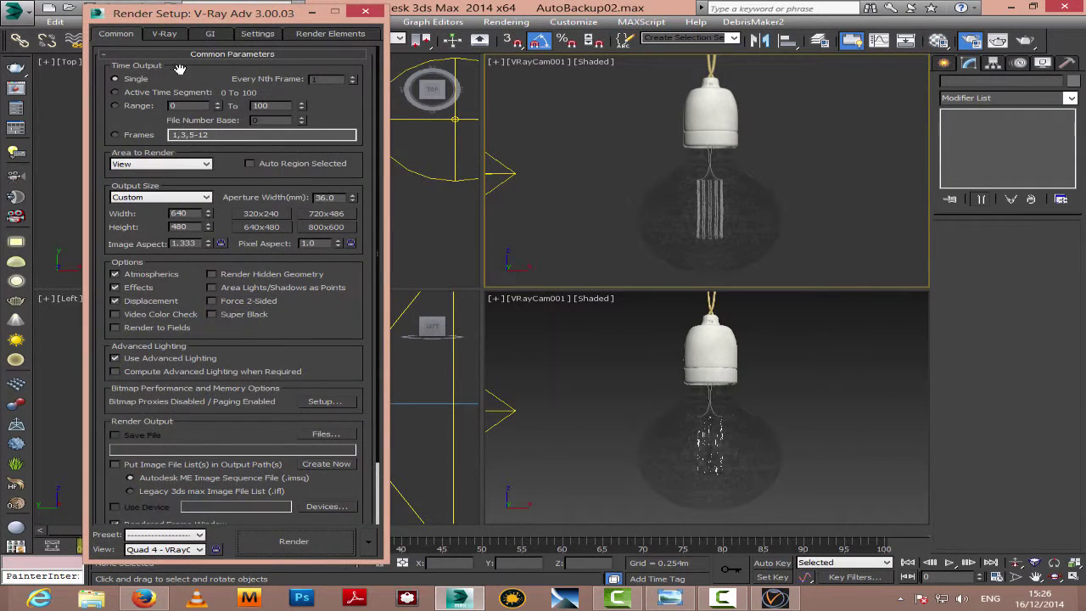
click(152, 166)
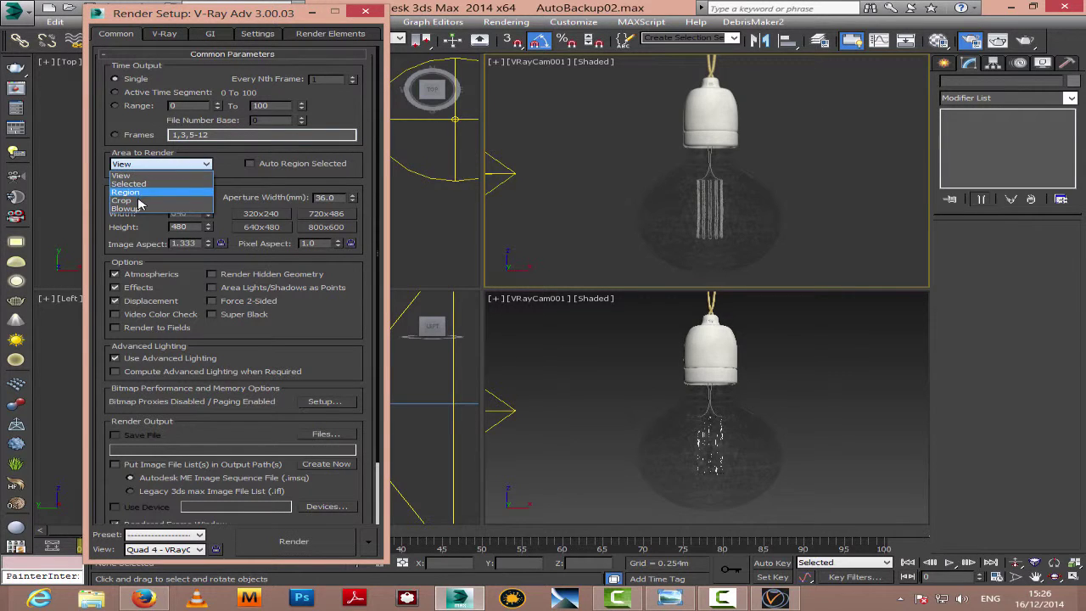
click(141, 204)
drag(706, 263, 706, 279)
drag(706, 77, 706, 66)
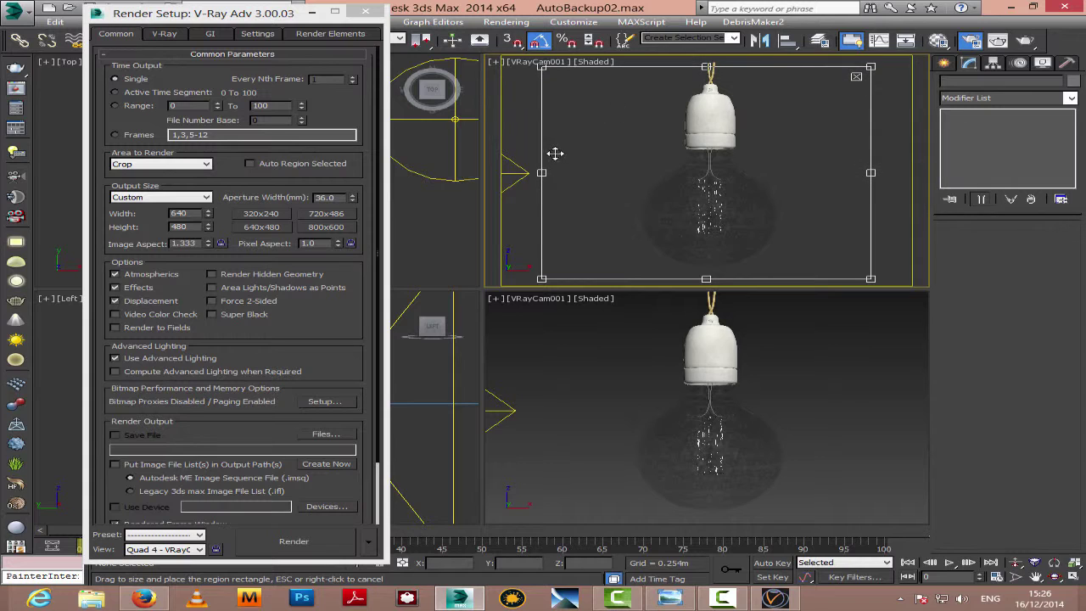
drag(543, 172, 616, 172)
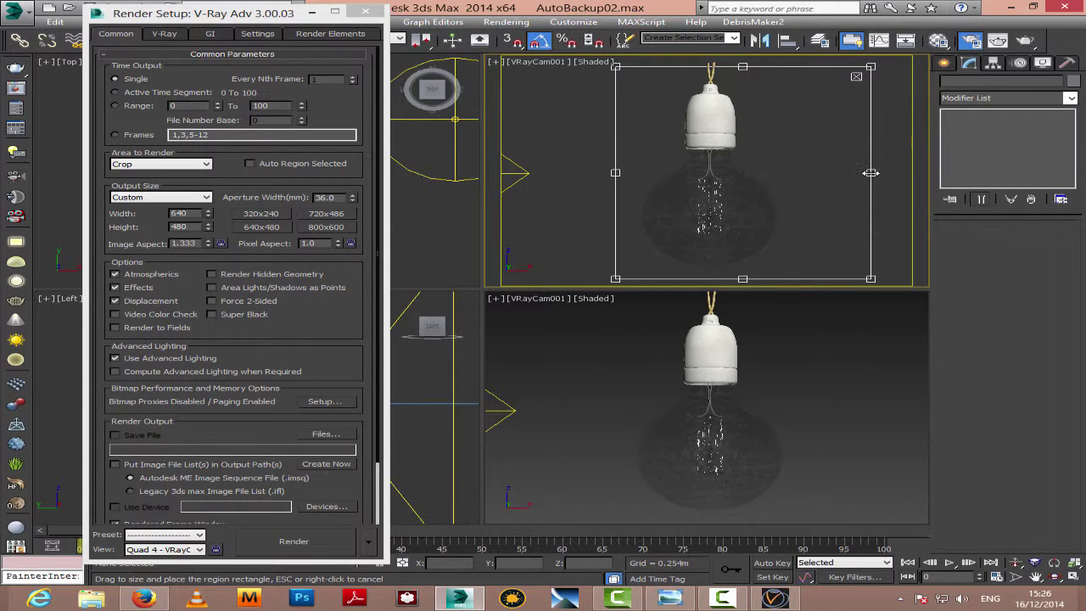
drag(871, 173, 796, 174)
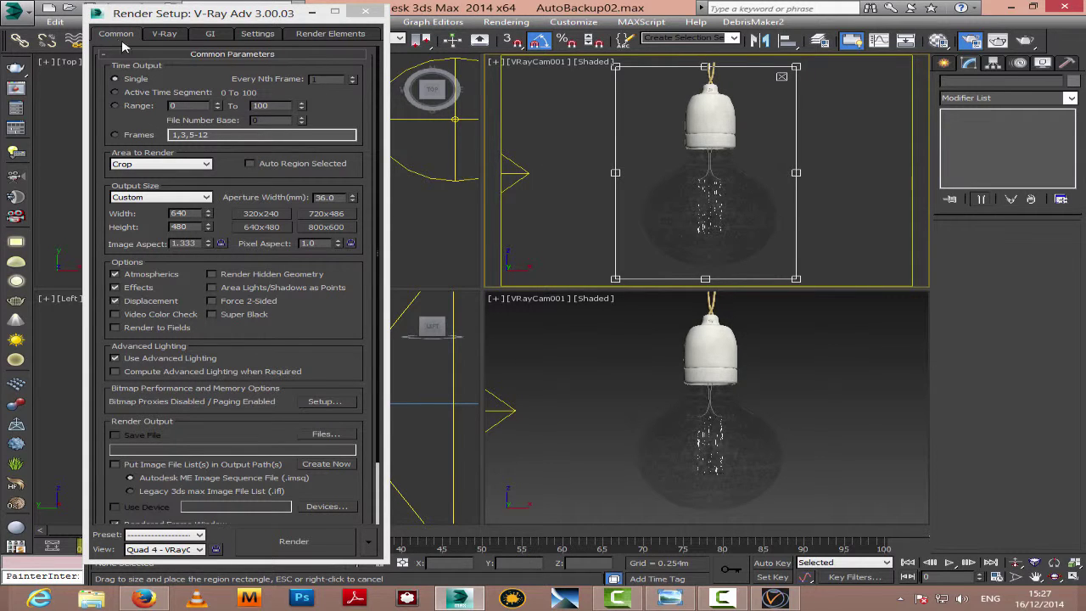
Step: Switch V-Ray's Global switches to Expert mode and set the Default lights option
click(166, 33)
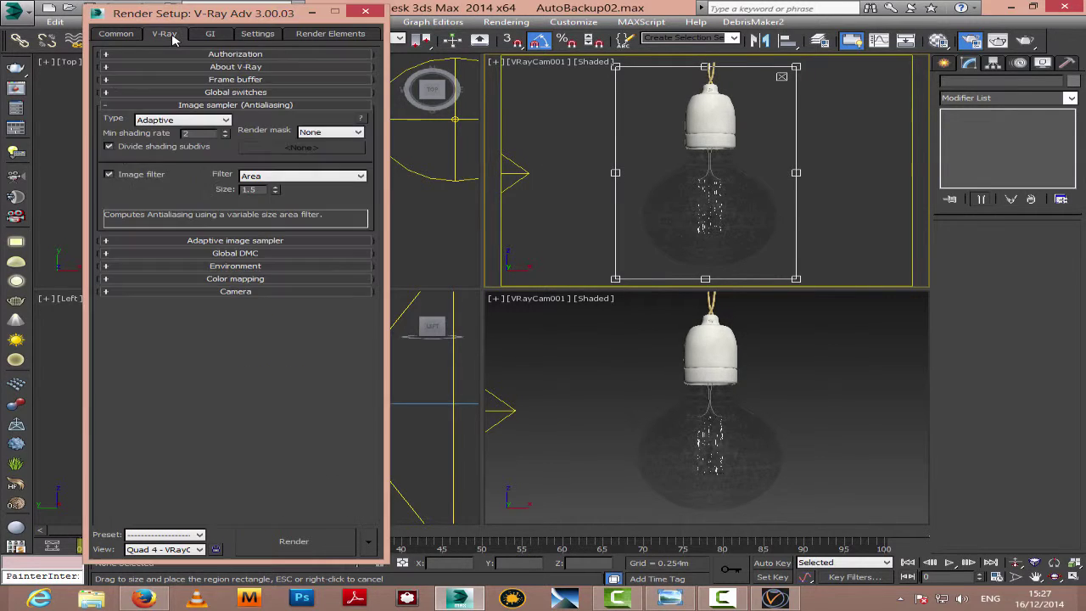
click(235, 92)
click(326, 106)
click(327, 106)
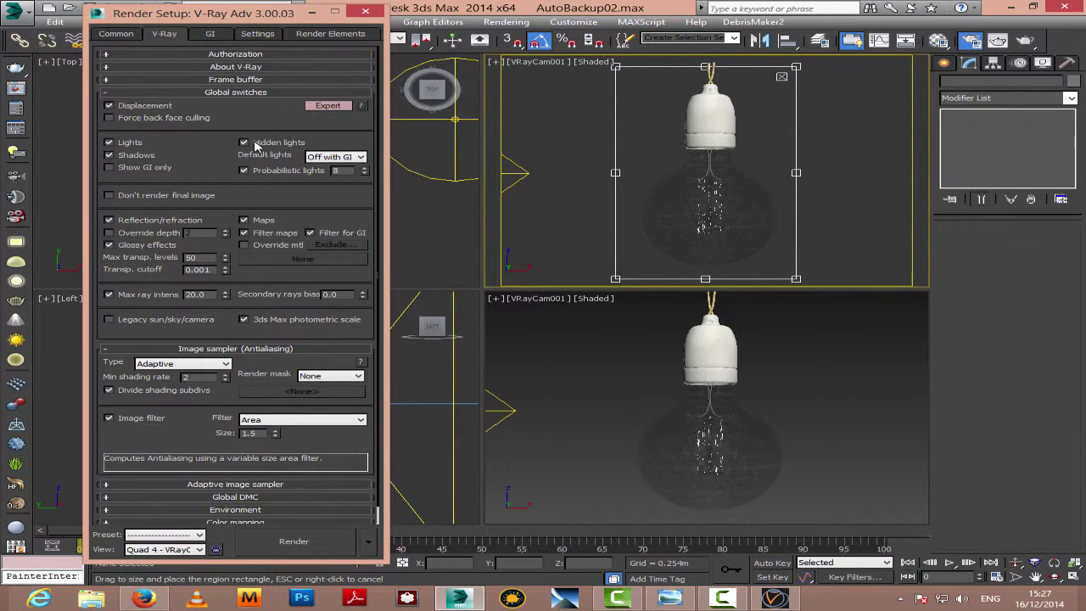
click(322, 158)
click(336, 170)
click(235, 91)
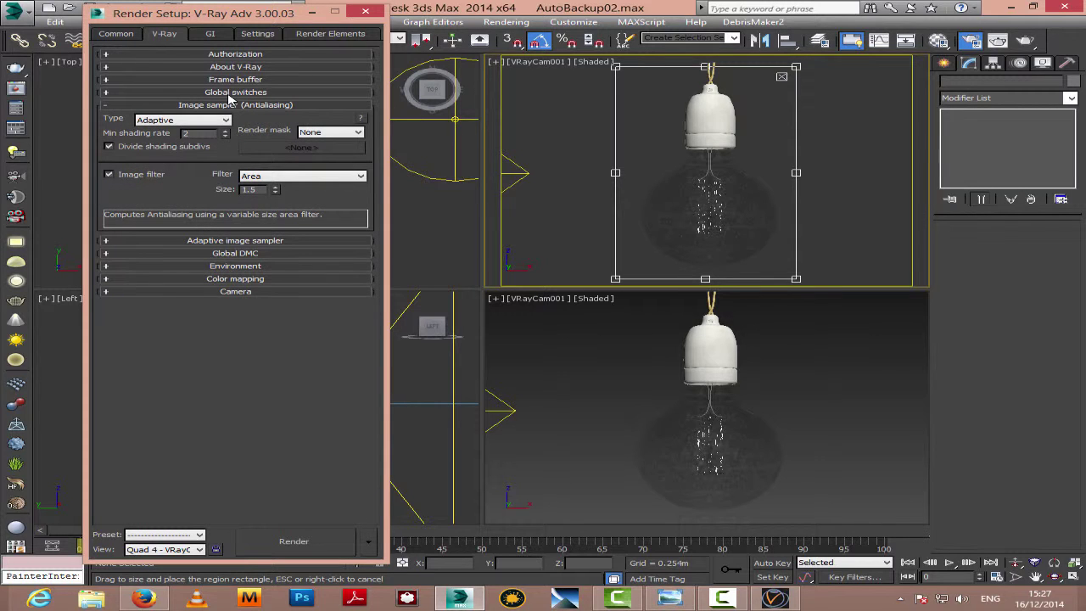
Step: Set the image filter to VRayLanczosFilter and check the Adaptive image sampler subdivisions
click(270, 176)
click(297, 292)
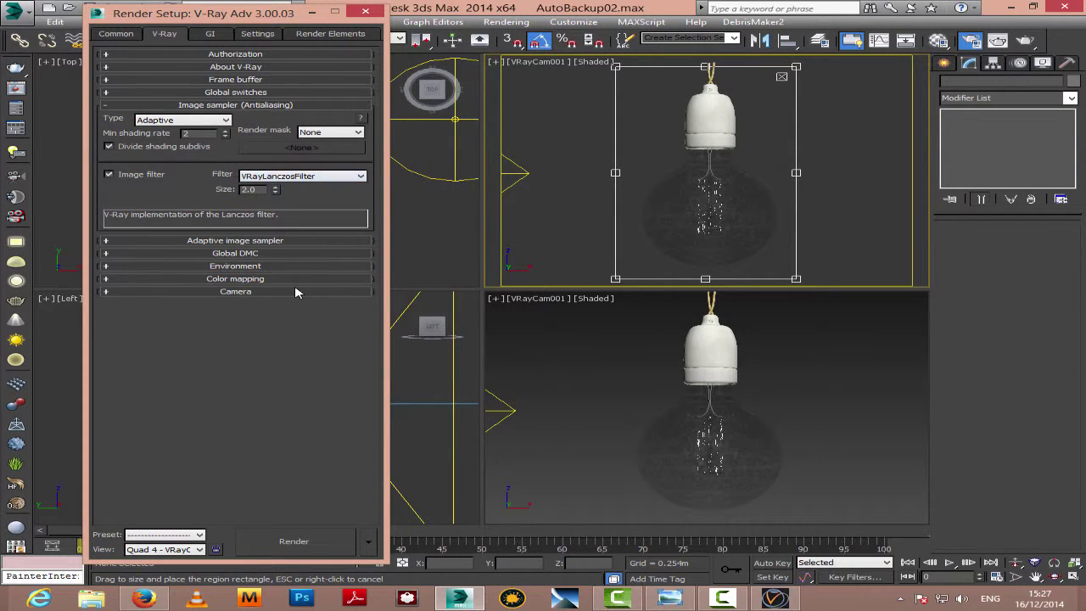
click(274, 242)
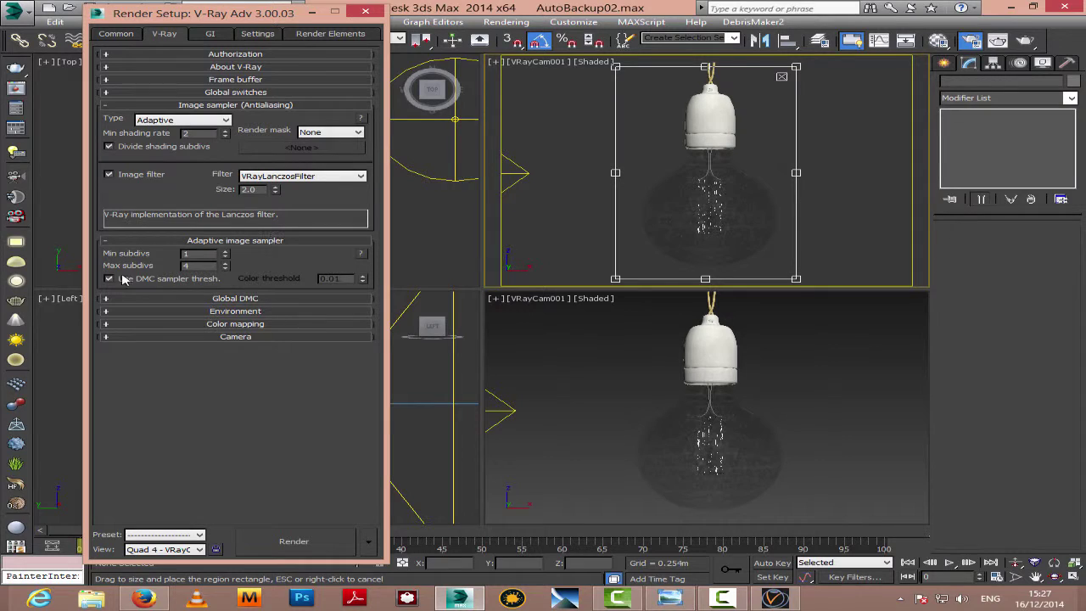
click(201, 241)
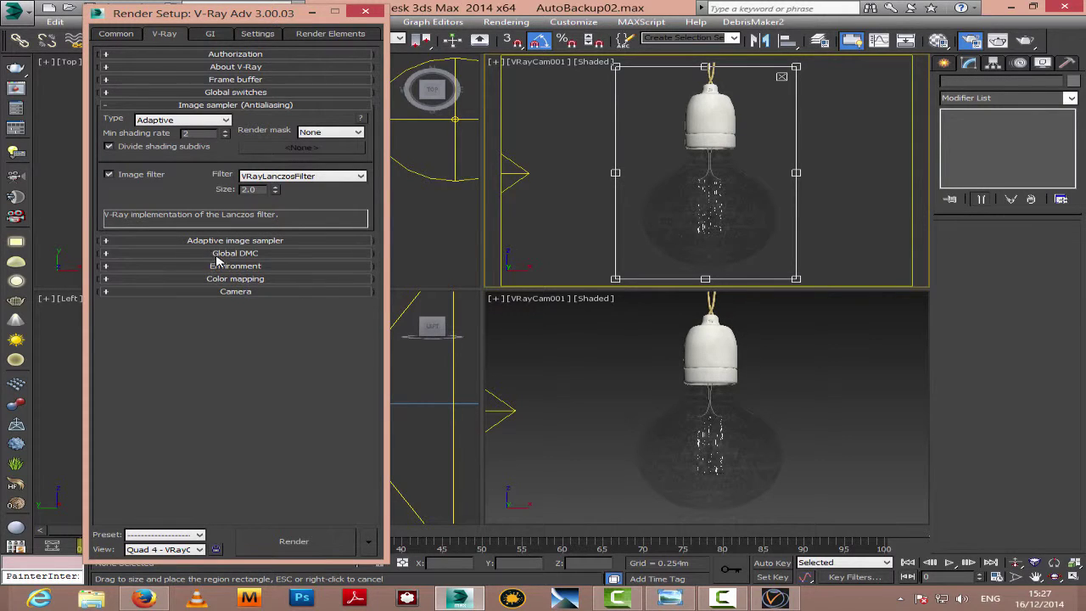
Step: Review the Global DMC, Color mapping and Irradiance map render settings
click(217, 255)
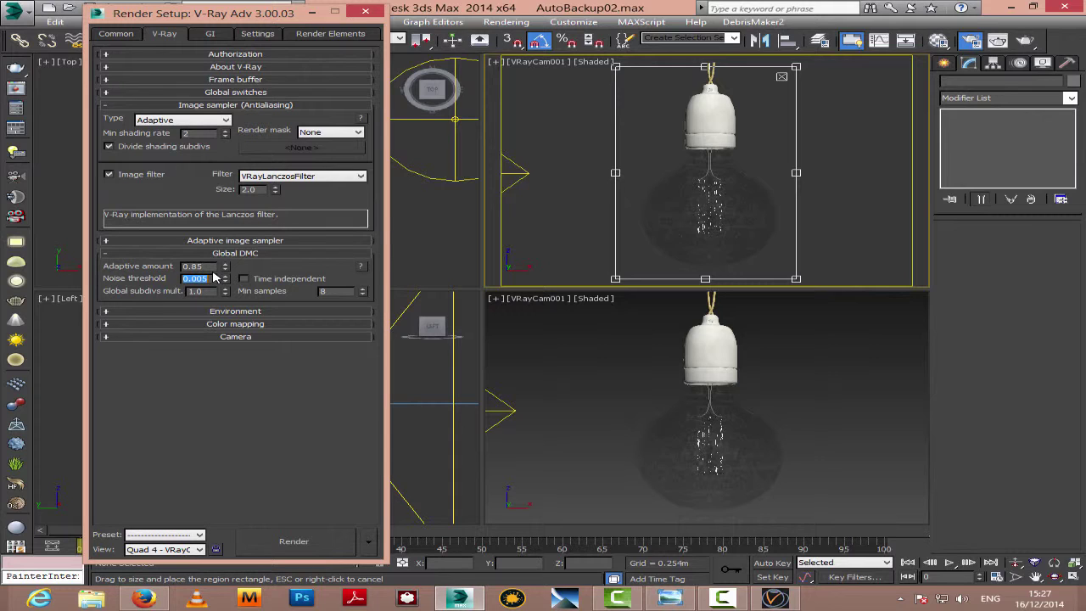
click(259, 326)
click(259, 326)
click(211, 35)
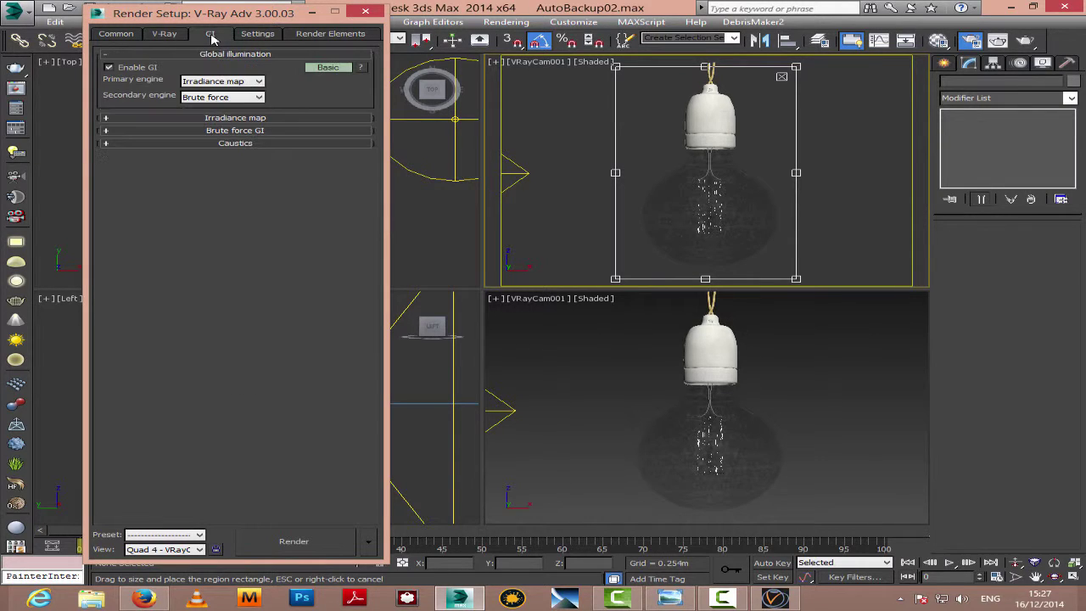
click(232, 119)
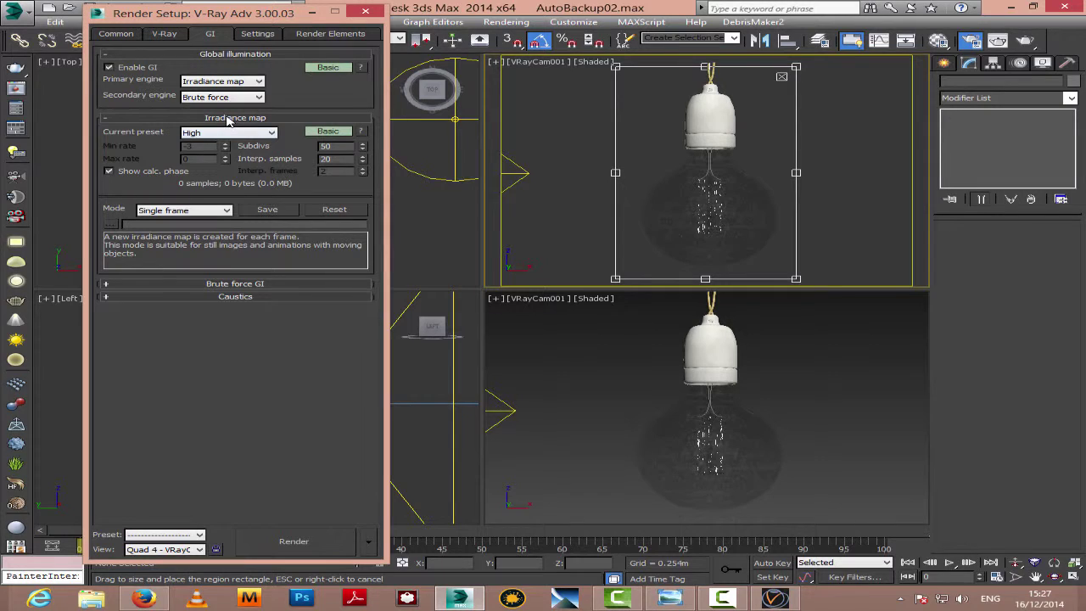
click(228, 119)
Step: Set the render bucket width to 24 and switch the System settings to Expert mode
click(258, 34)
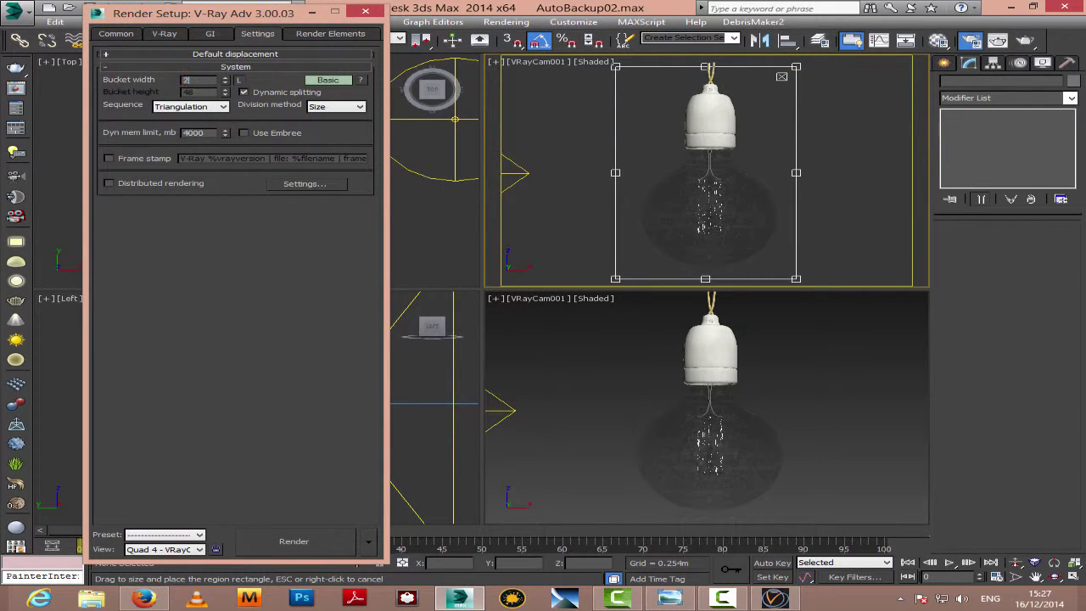
double_click(207, 132)
text(8000)
click(327, 80)
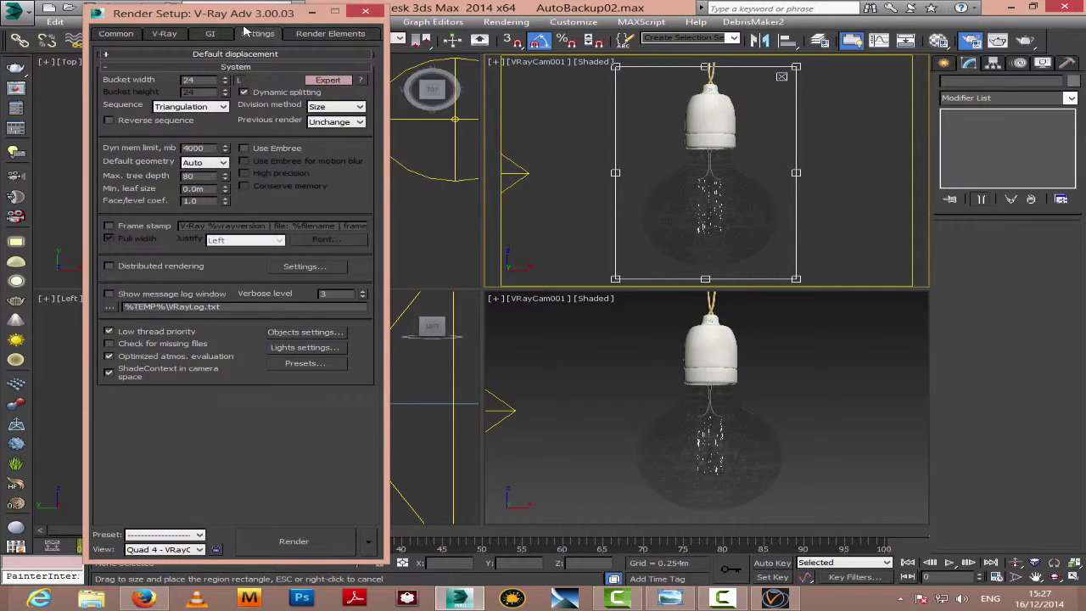
Step: Set the output size to HDTV (video) at 1280x720 and dolly the camera back to include the bulb's cord
click(116, 33)
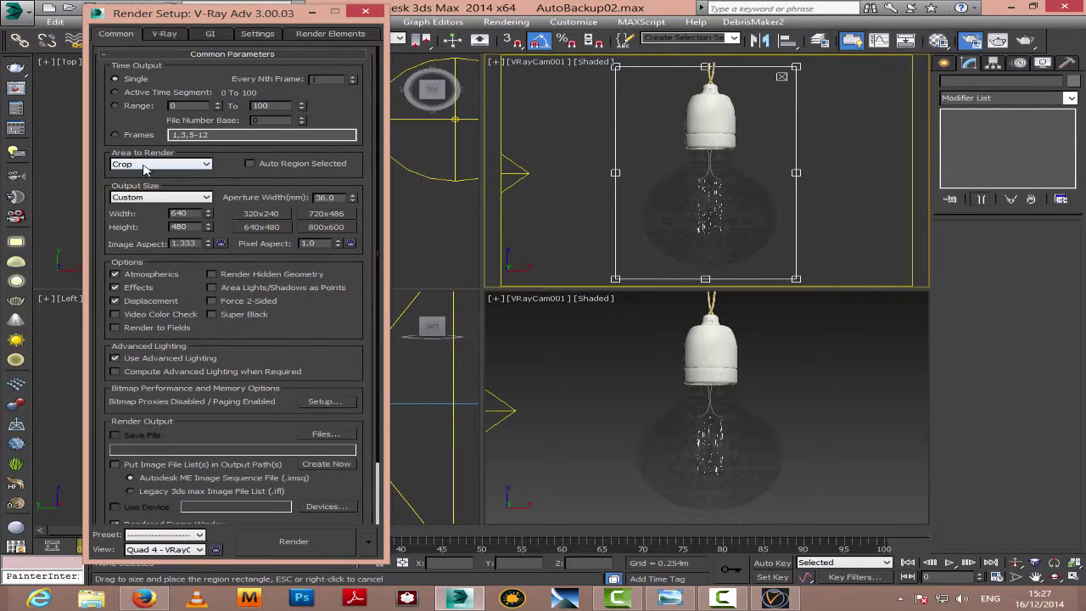
click(149, 197)
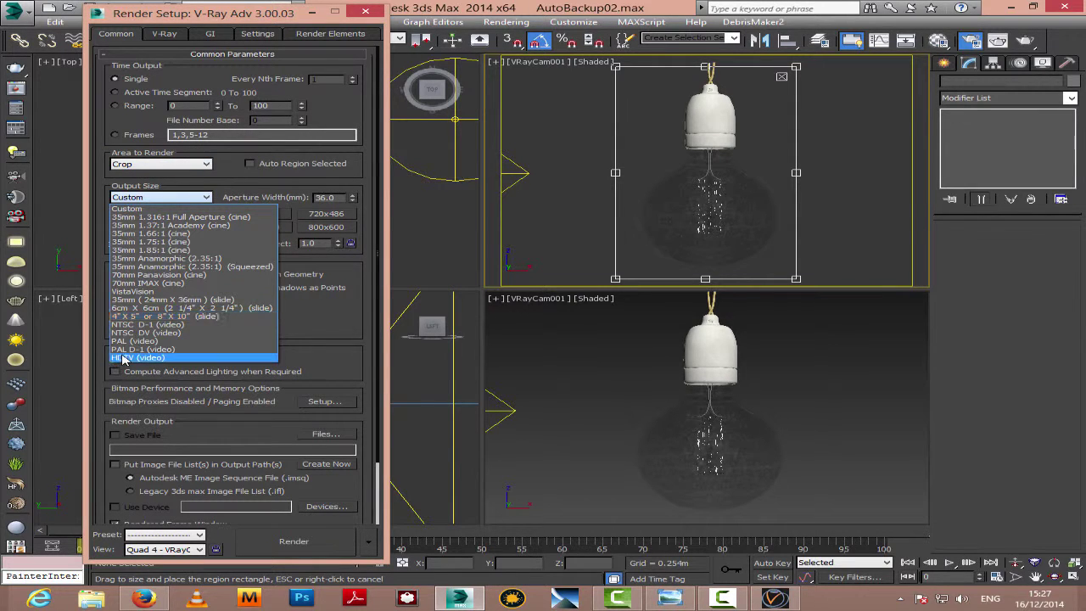
click(128, 362)
click(261, 226)
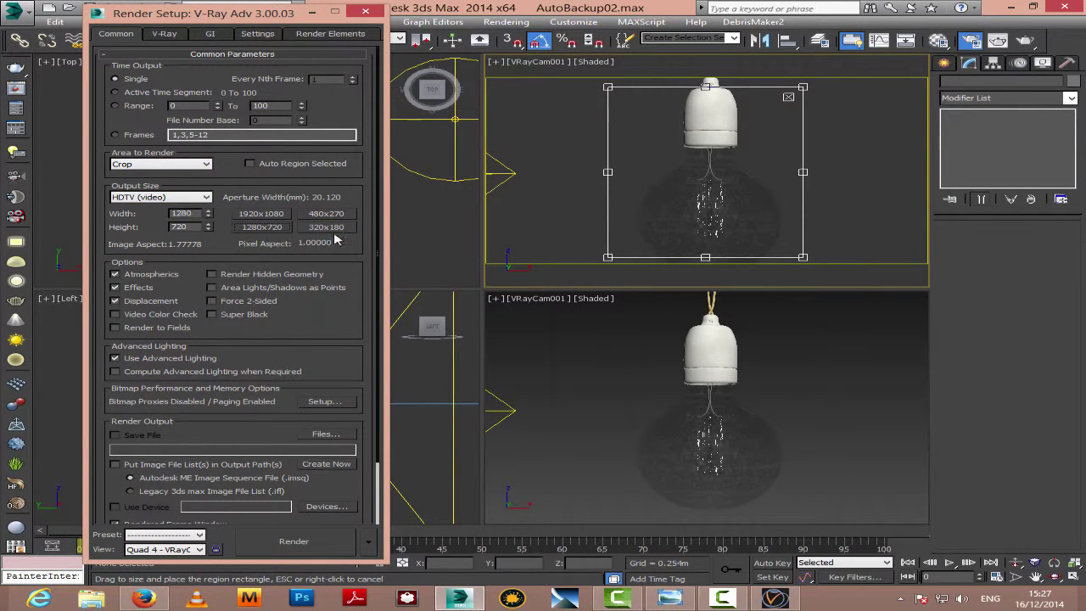
click(1017, 563)
drag(707, 200, 705, 208)
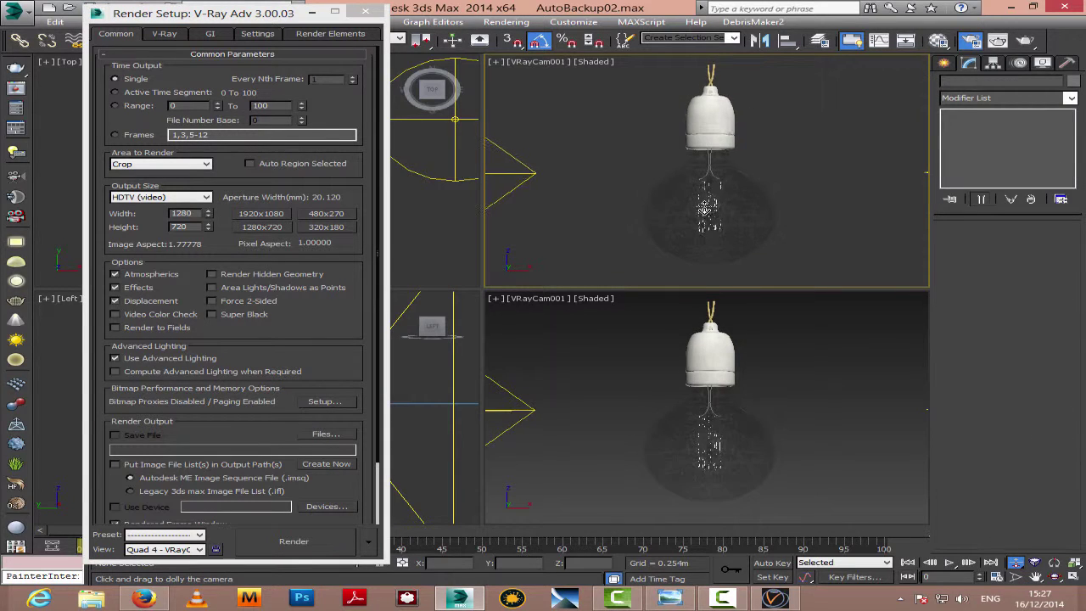
Step: Set the HDTV output to 1920x1080 and refit the Crop area around the hanging bulb
click(159, 197)
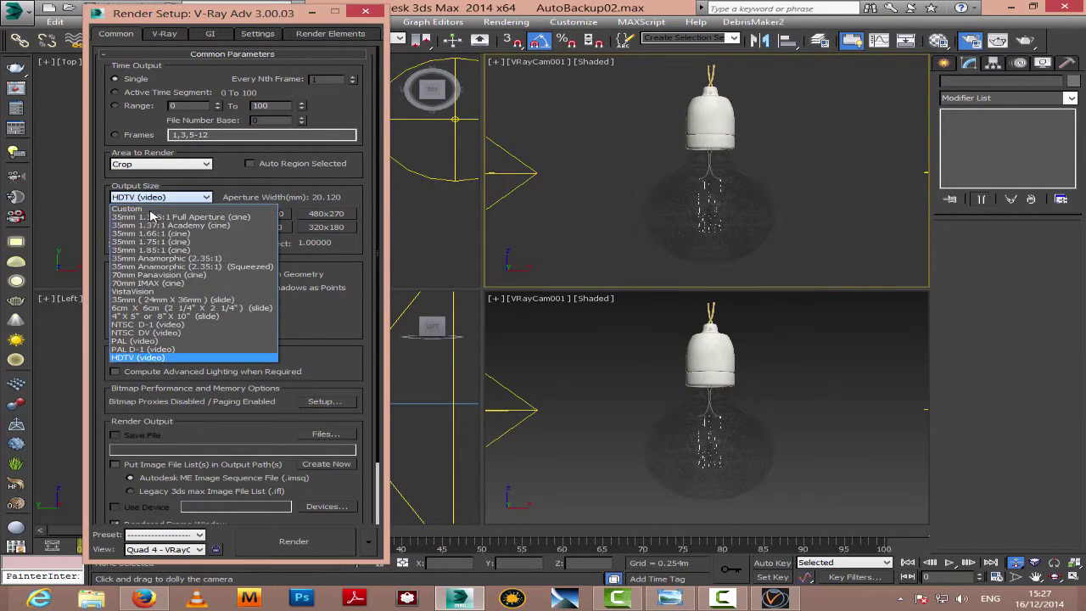
click(169, 359)
click(181, 165)
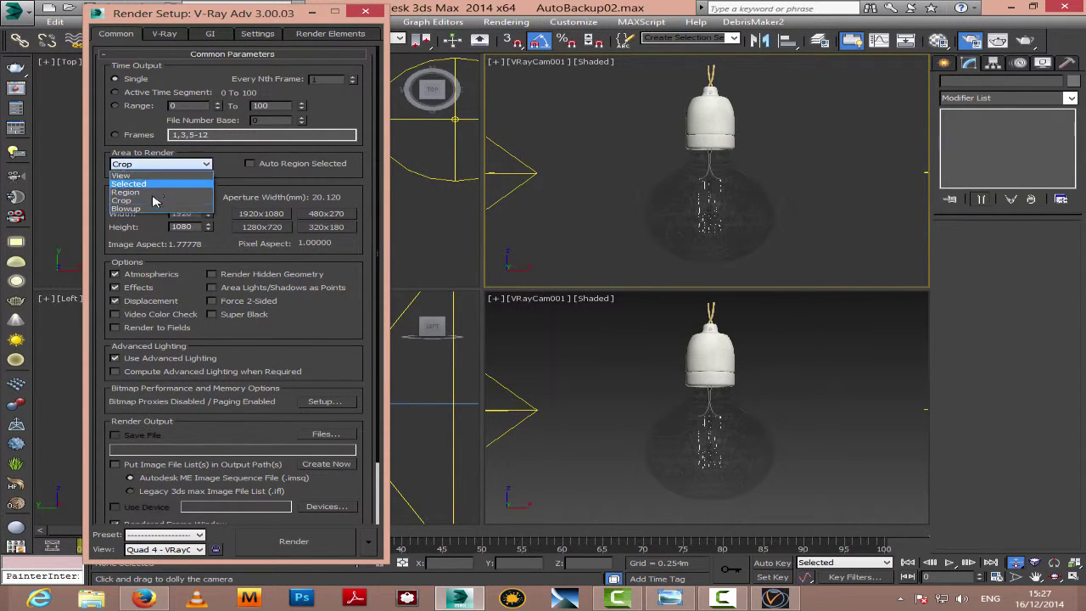
click(161, 201)
drag(662, 181, 663, 185)
drag(710, 90, 709, 80)
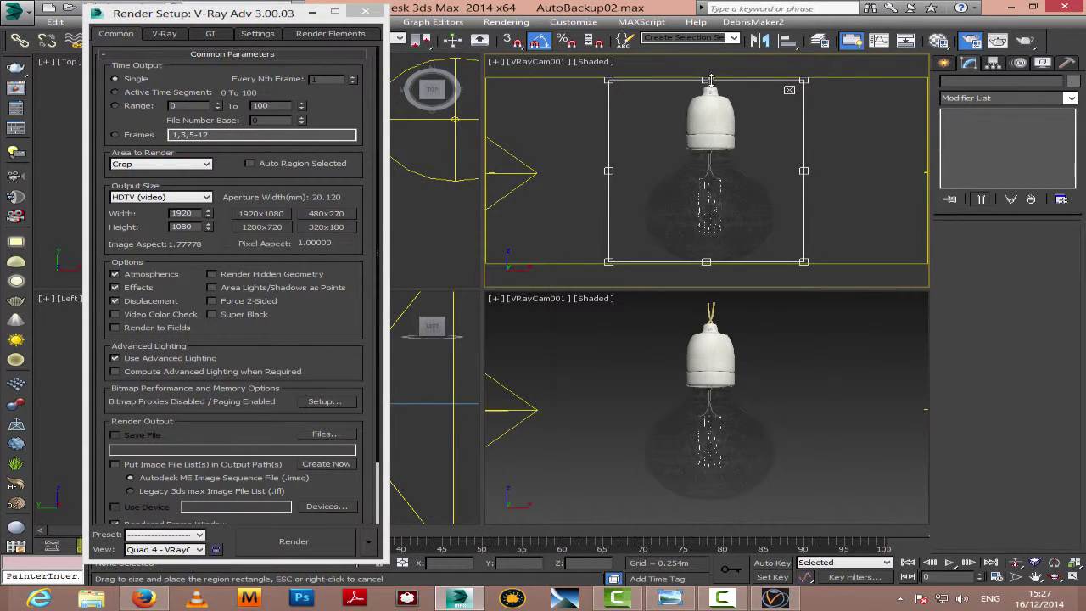
drag(802, 171, 804, 171)
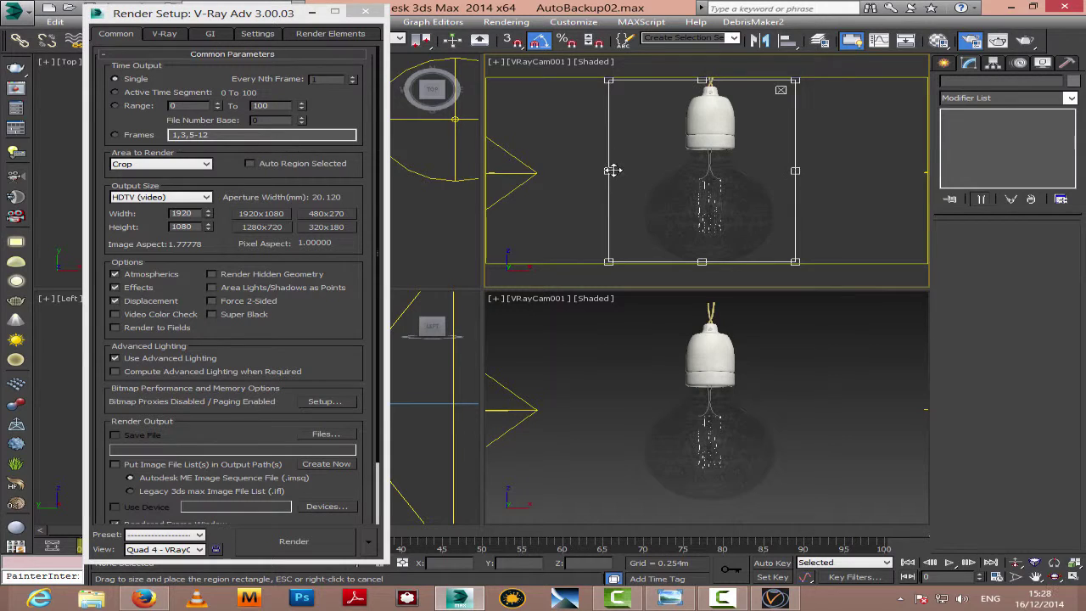
drag(611, 173, 623, 170)
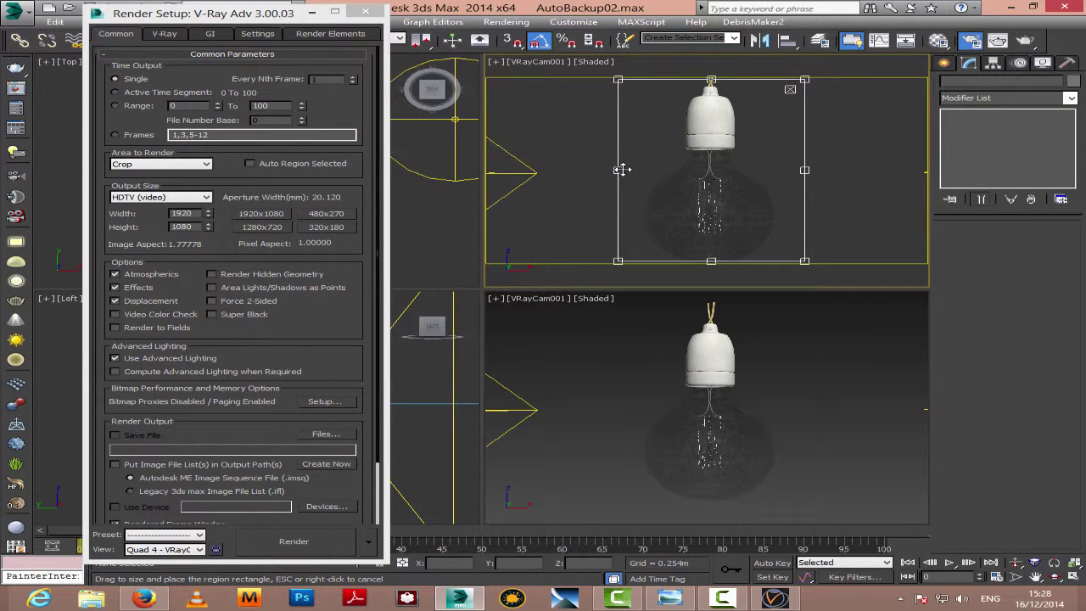
Step: Render the cropped bulb with V-Ray and compare it with the porcelain lampholder reference photo
click(297, 542)
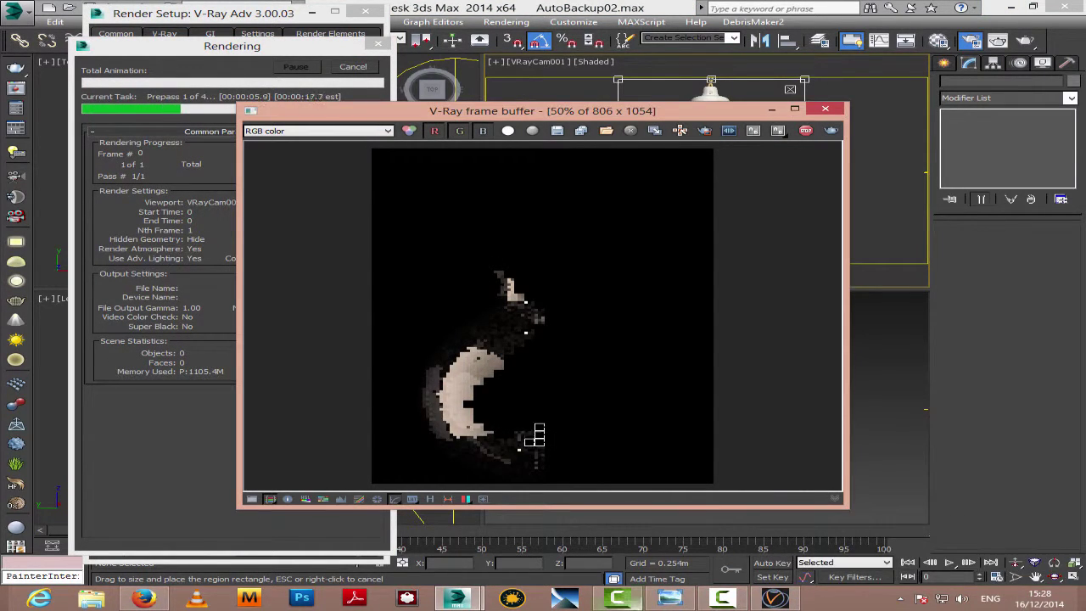
drag(594, 106, 604, 54)
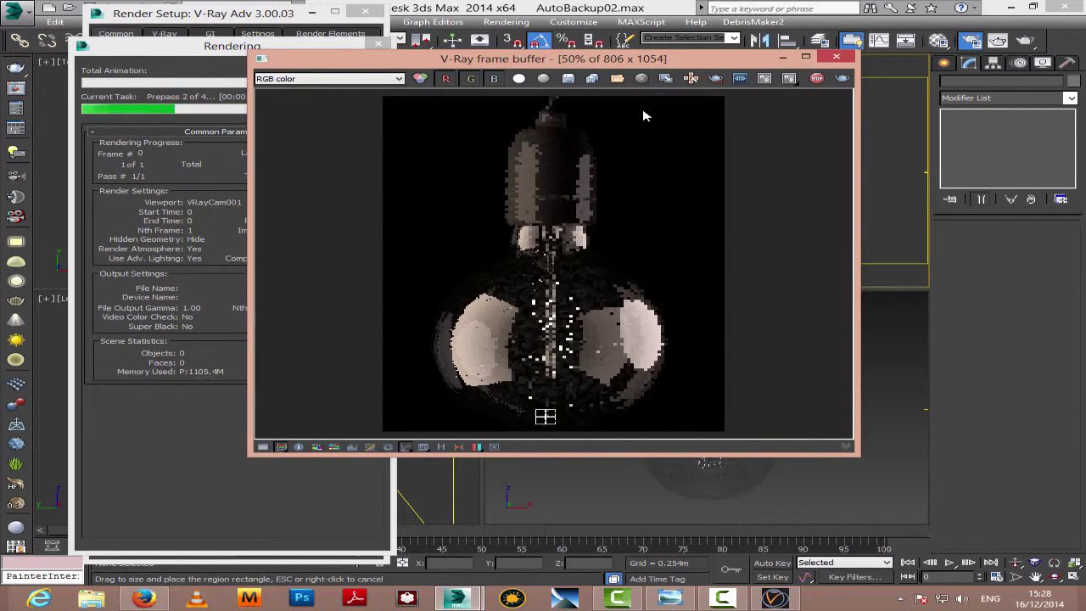
click(673, 601)
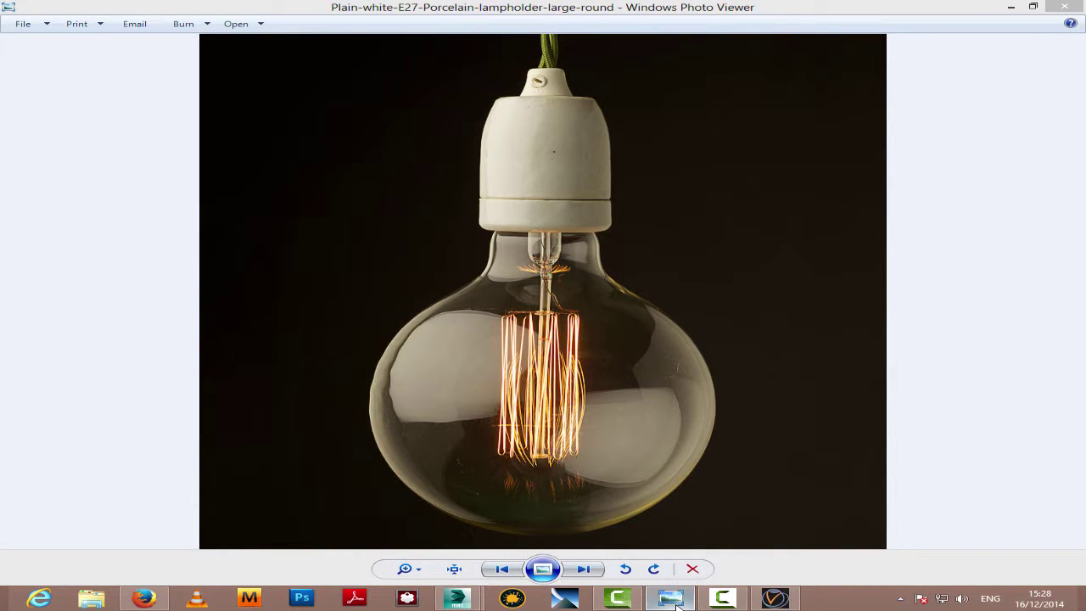
click(677, 606)
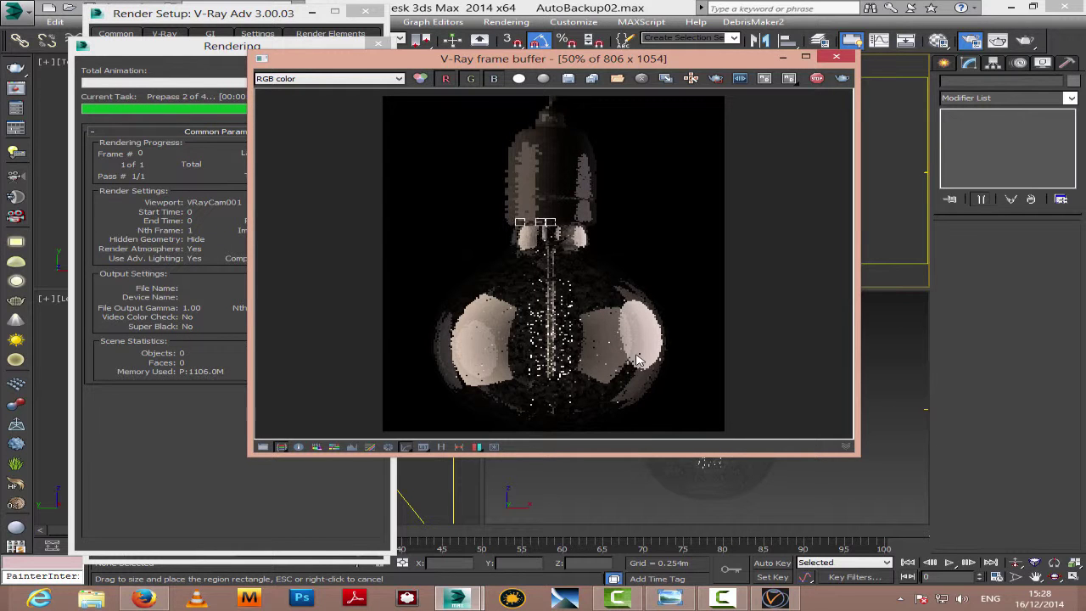
Step: Switch to Firefox, close the leftover thank-you page and browse the grunge scratch texture images on Google
click(143, 598)
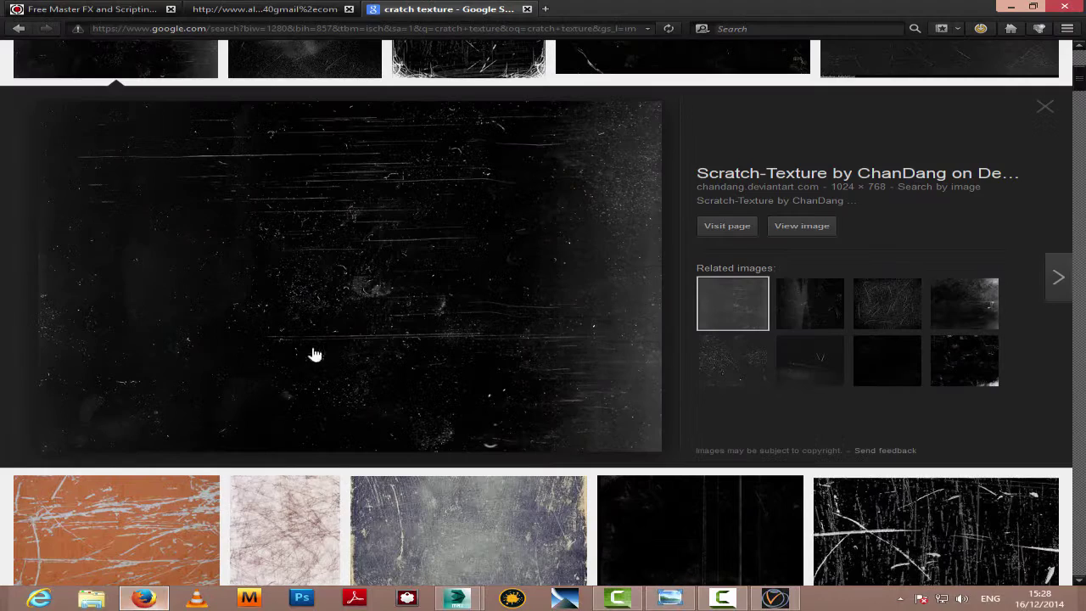
click(1045, 106)
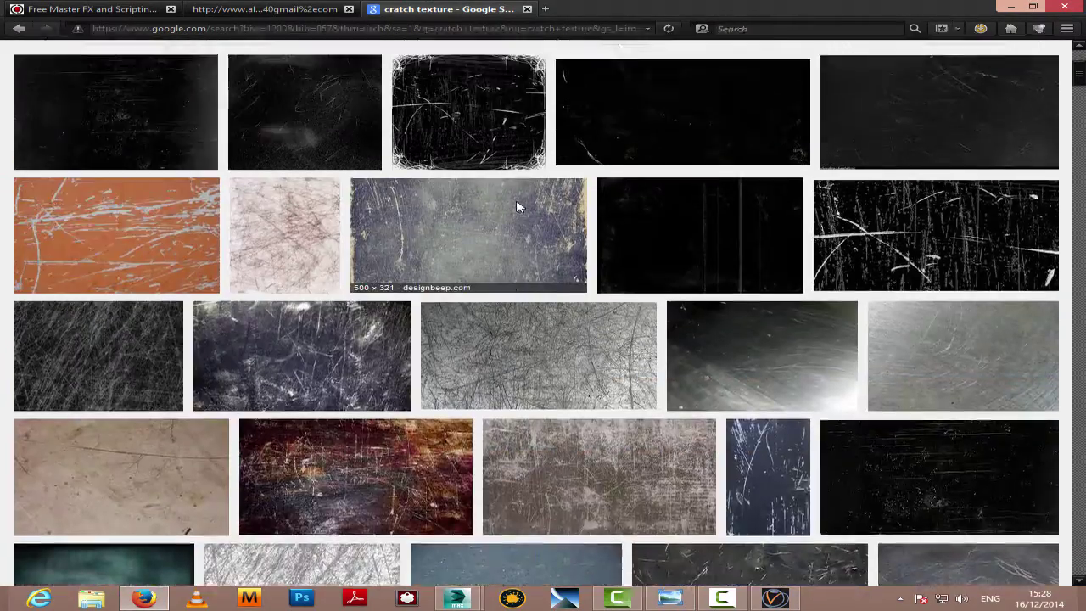
scroll(517, 207, up, 3)
click(243, 11)
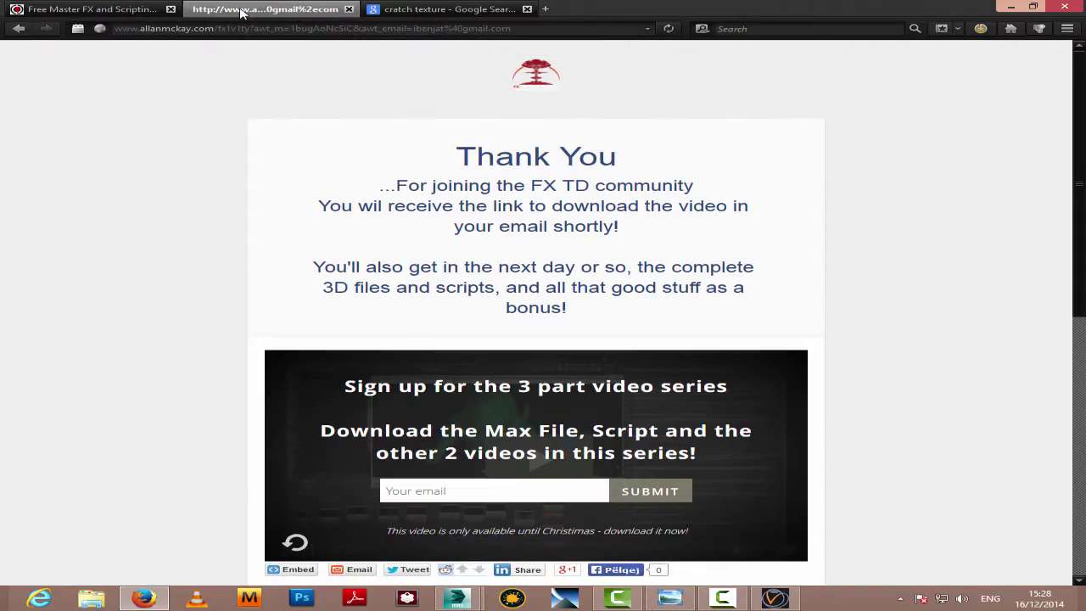
click(161, 10)
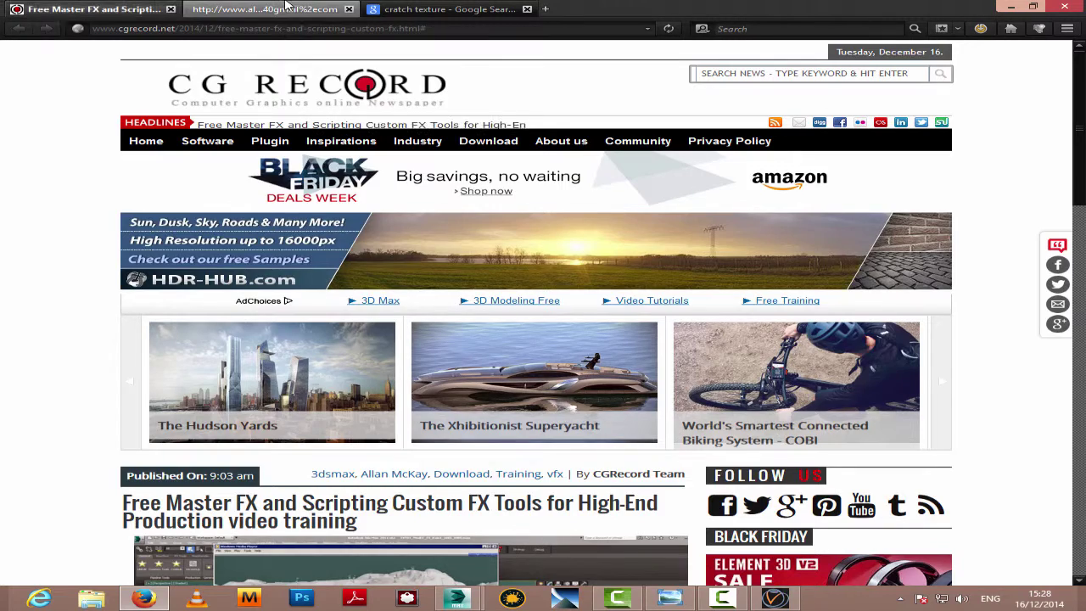
click(356, 13)
click(349, 9)
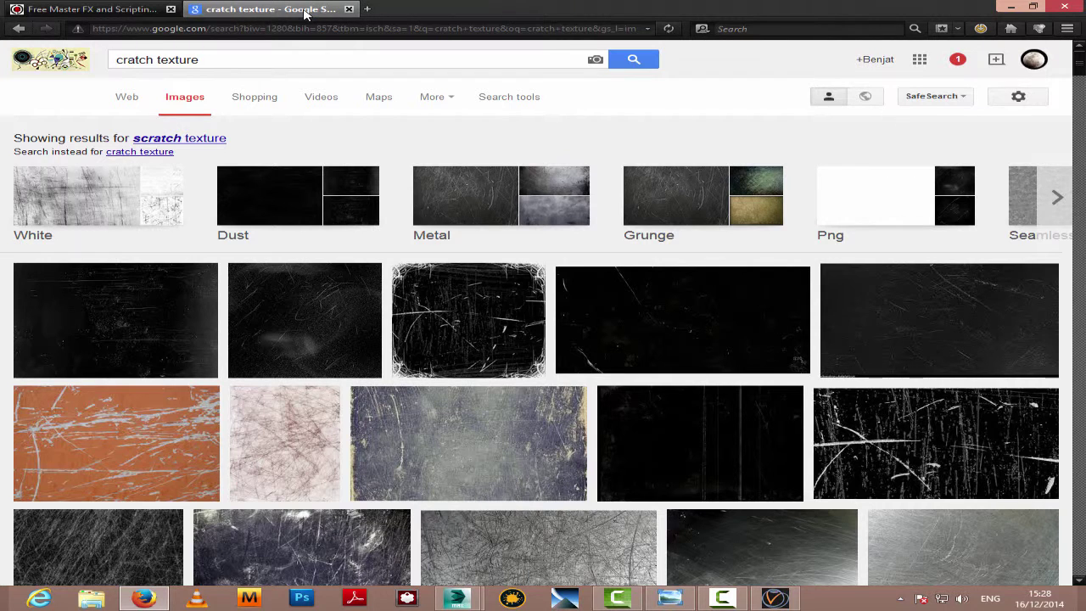
click(680, 218)
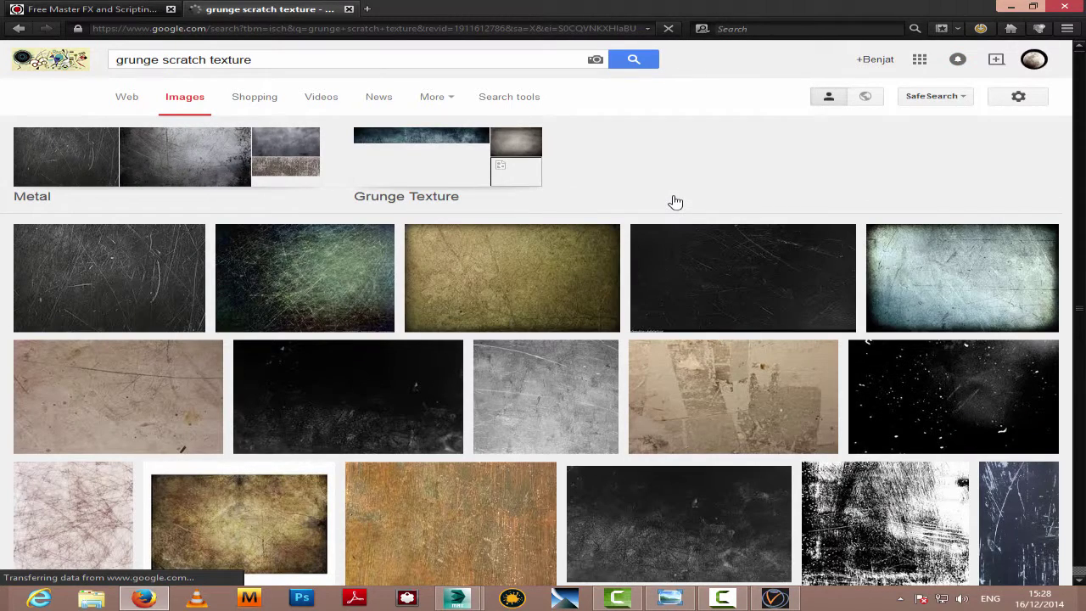
click(1009, 8)
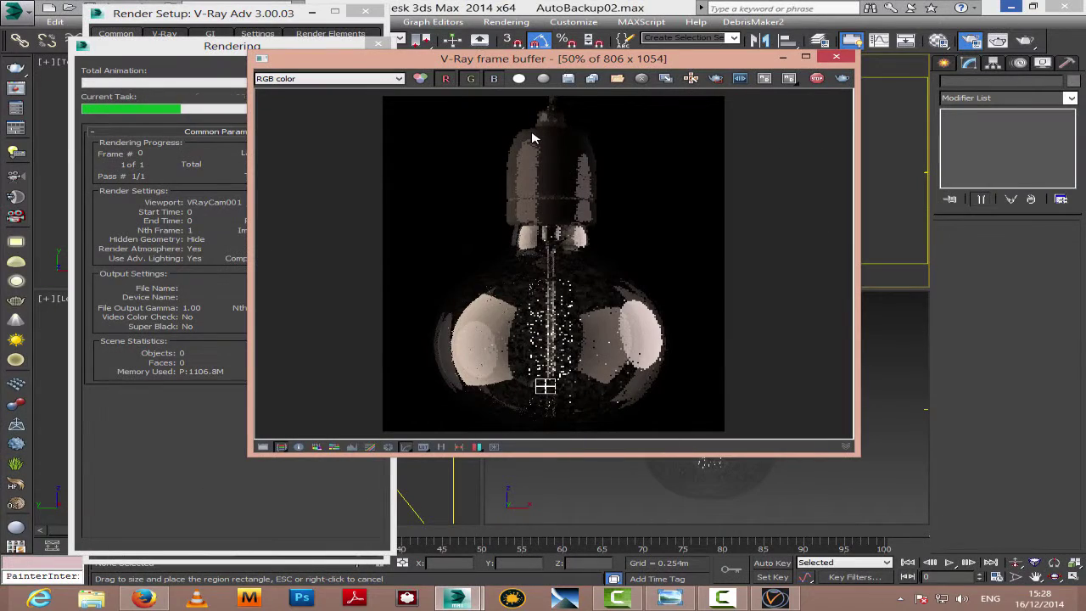
Step: Compare the running bulb render with the porcelain lampholder reference photo and cancel the render
drag(685, 63, 764, 49)
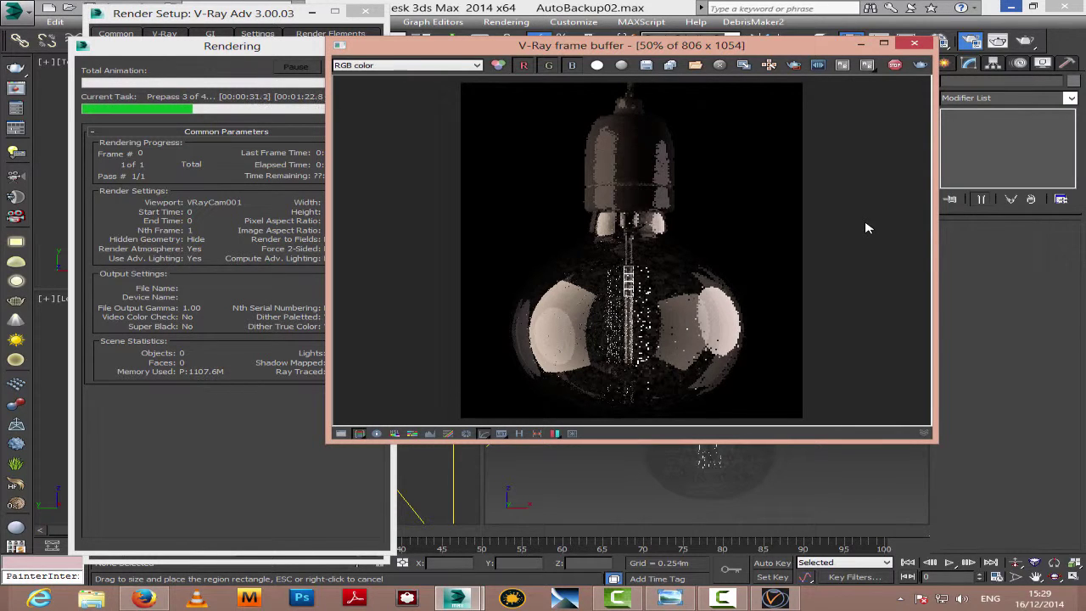
click(670, 599)
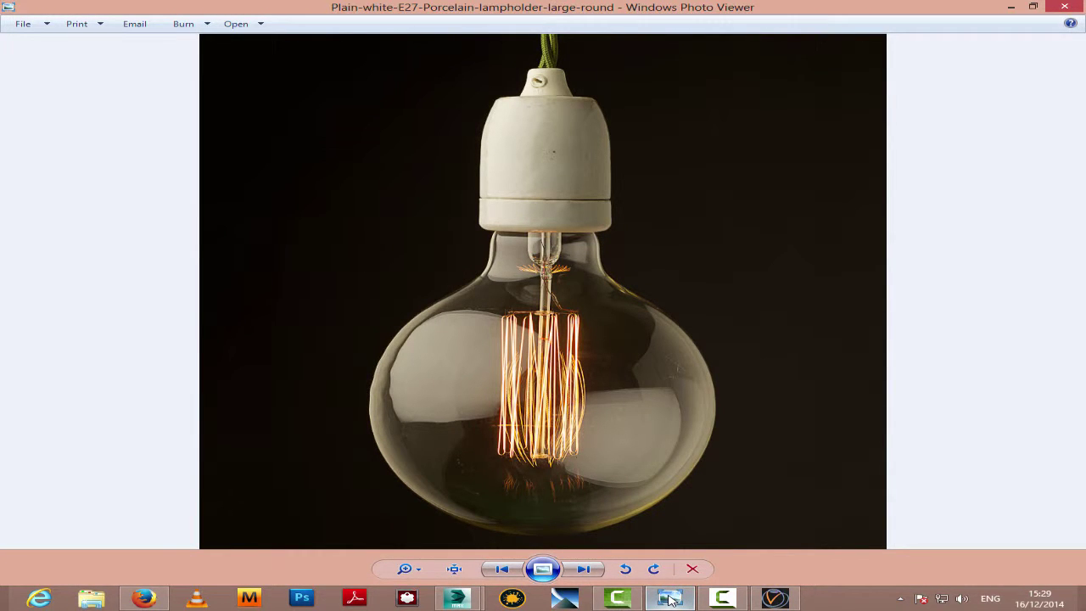
click(671, 598)
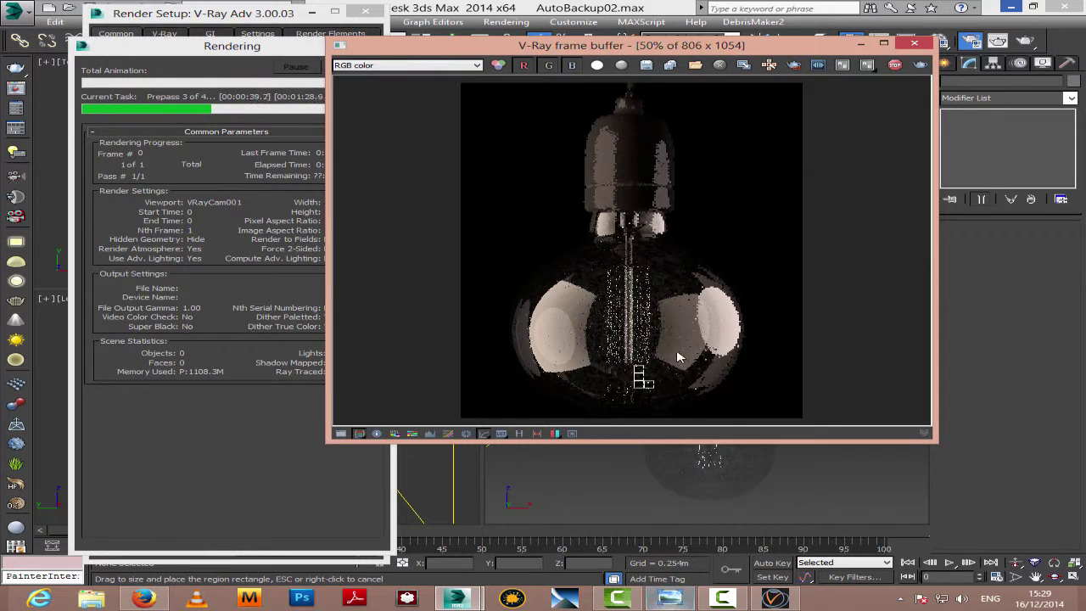
click(914, 42)
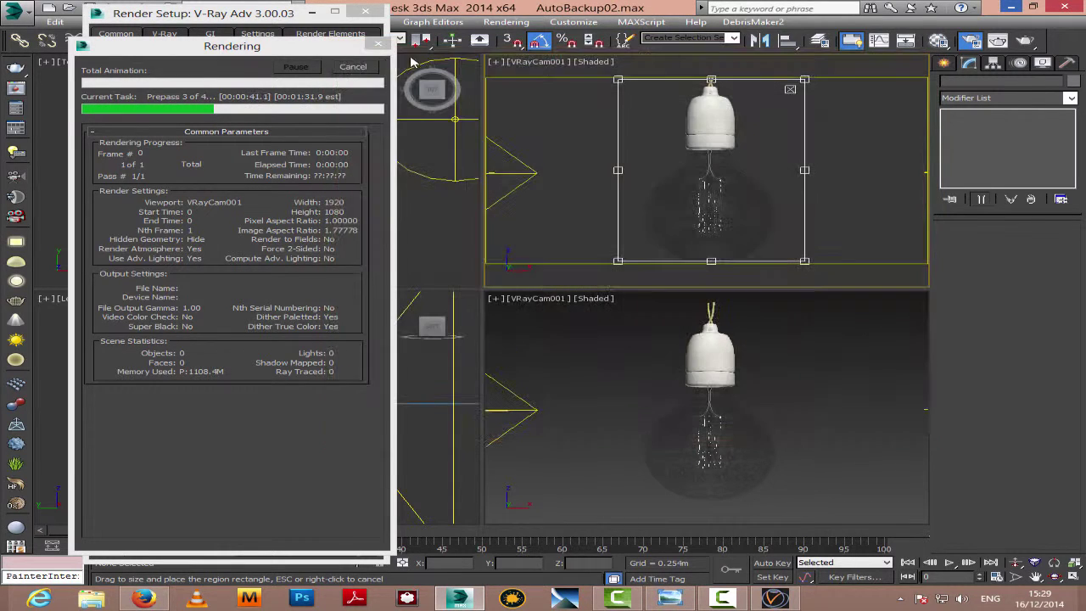
click(353, 67)
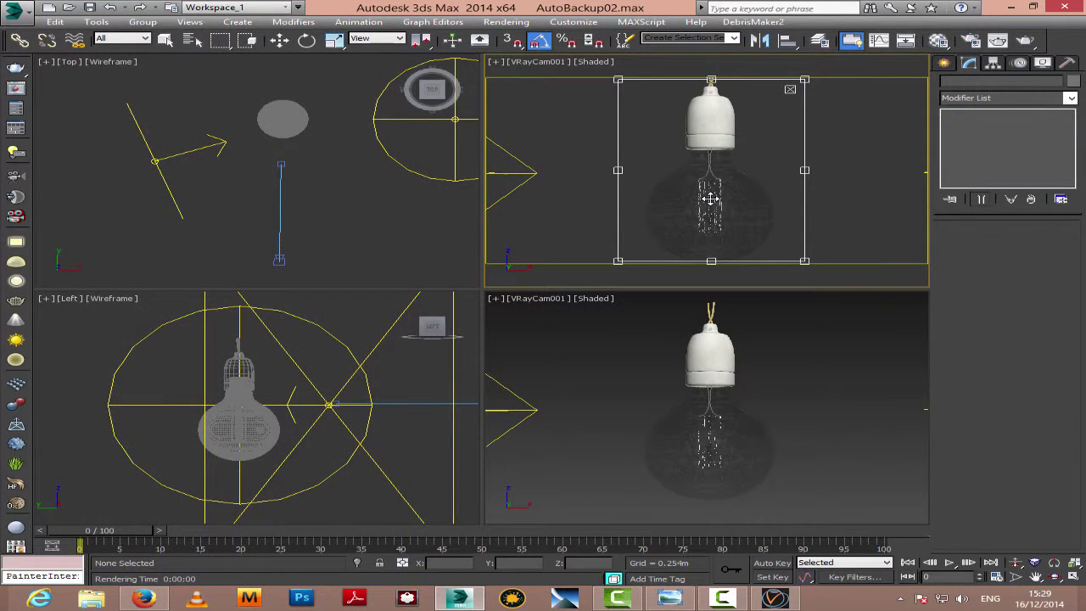
Step: Select the filament wires inside the bulb, hide all unselected objects and frame the wires in a maximized perspective view
key(e)
click(709, 188)
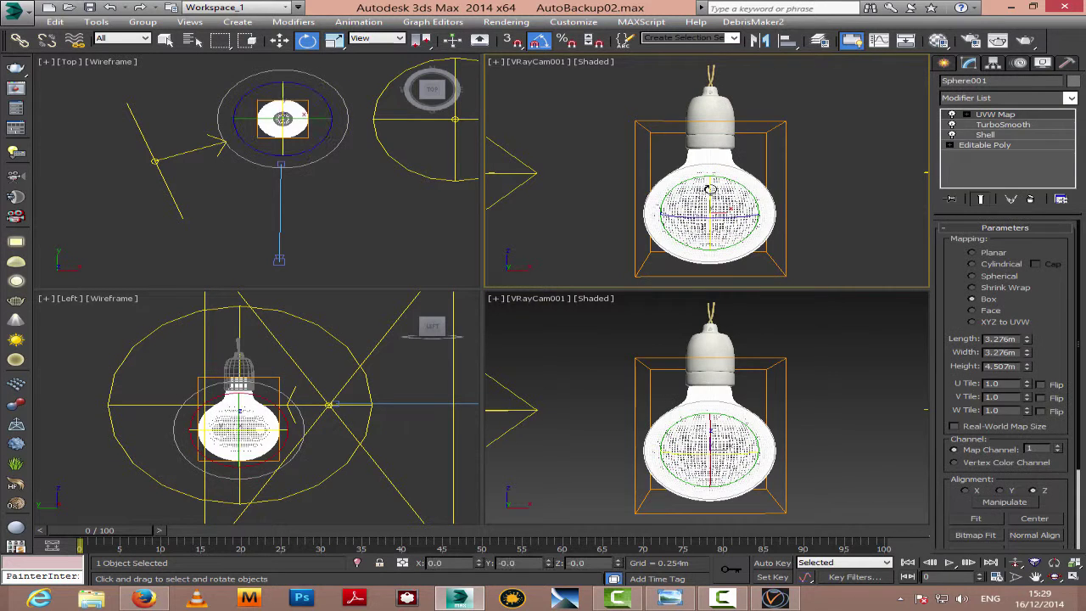
click(710, 188)
right_click(709, 189)
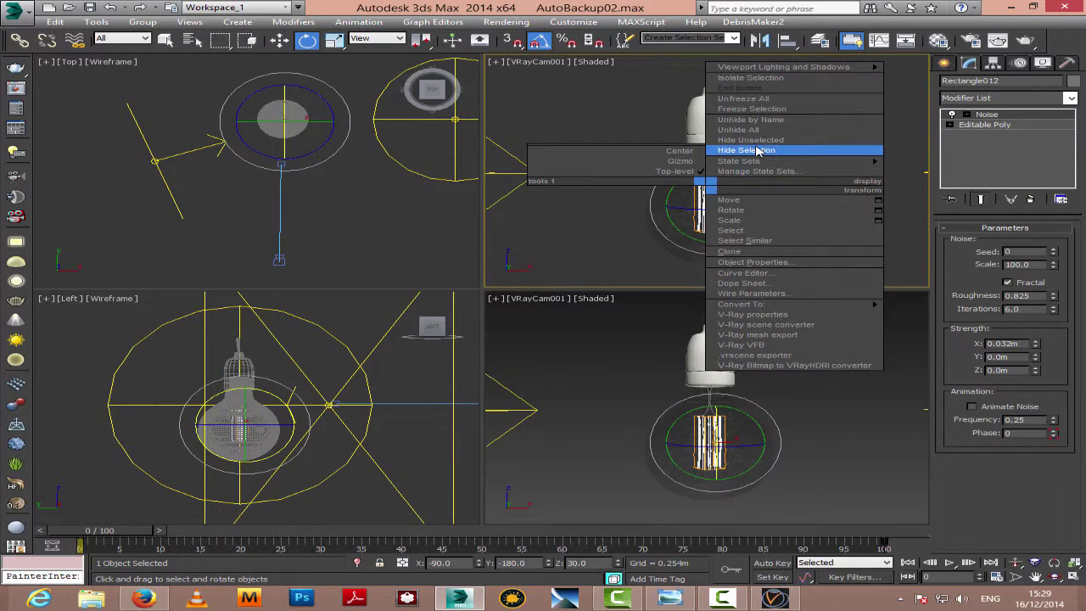
click(746, 146)
click(1072, 577)
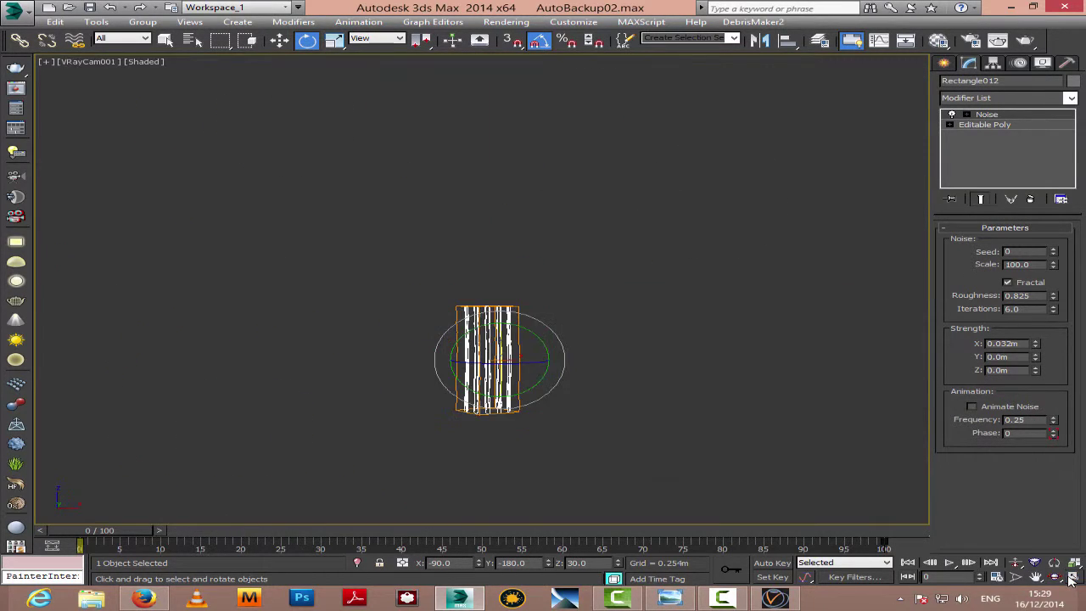
key(p)
key(z)
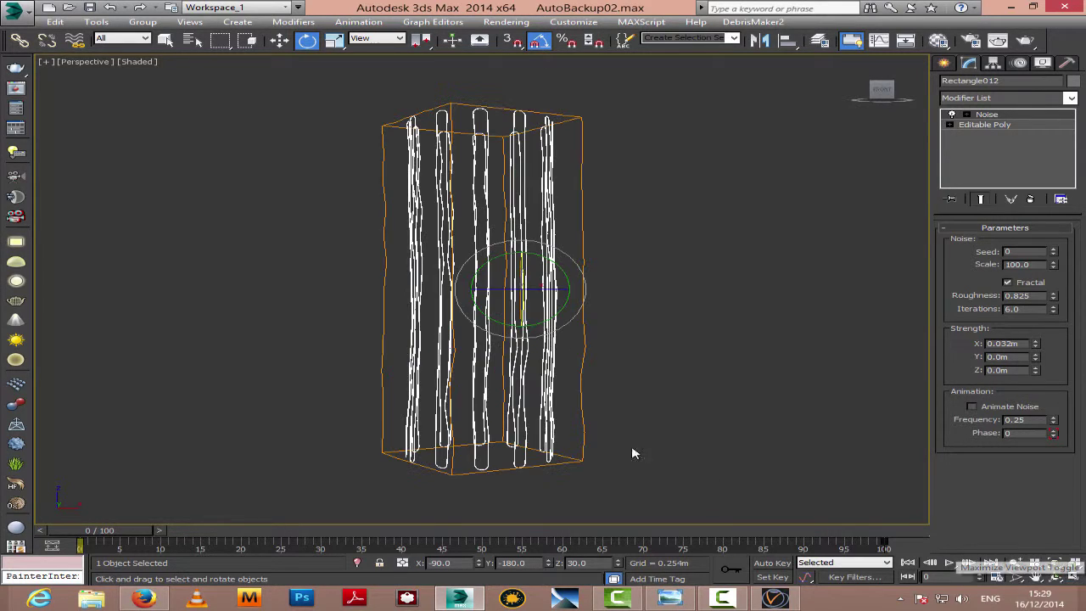
click(1056, 577)
drag(467, 227, 485, 291)
Step: Add a Shell modifier to the filament wires with an inner amount of 0.003m
click(1009, 98)
scroll(1003, 375, down, 10)
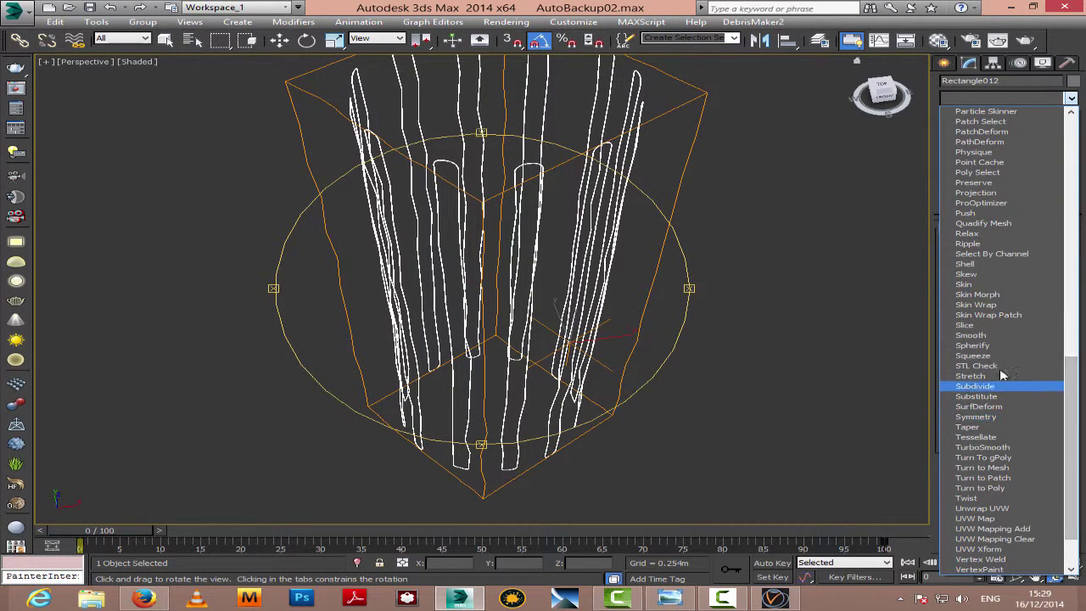
click(967, 263)
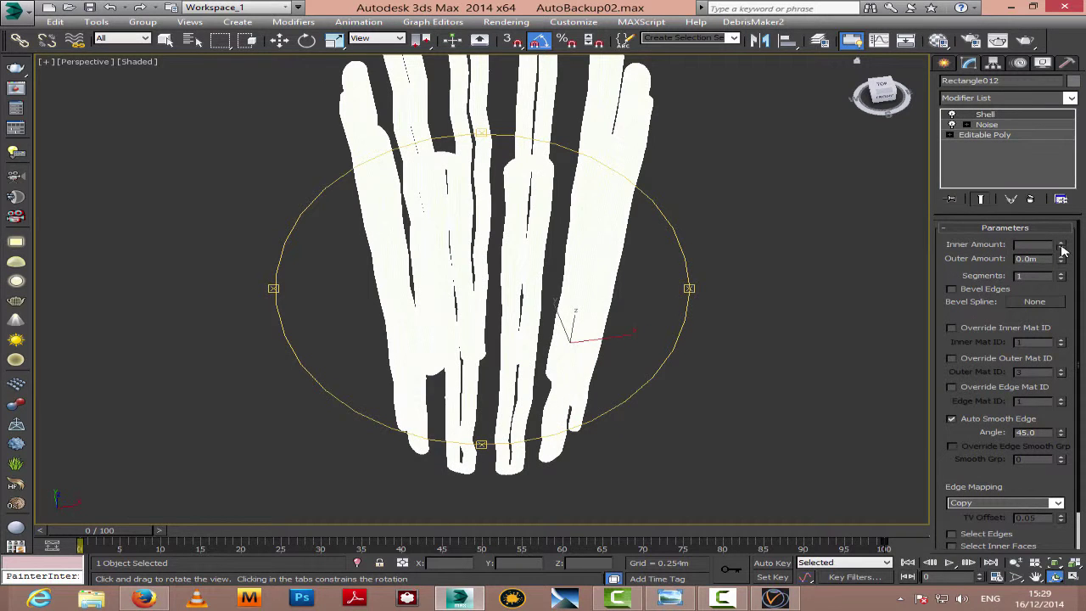
drag(1063, 246, 1075, 285)
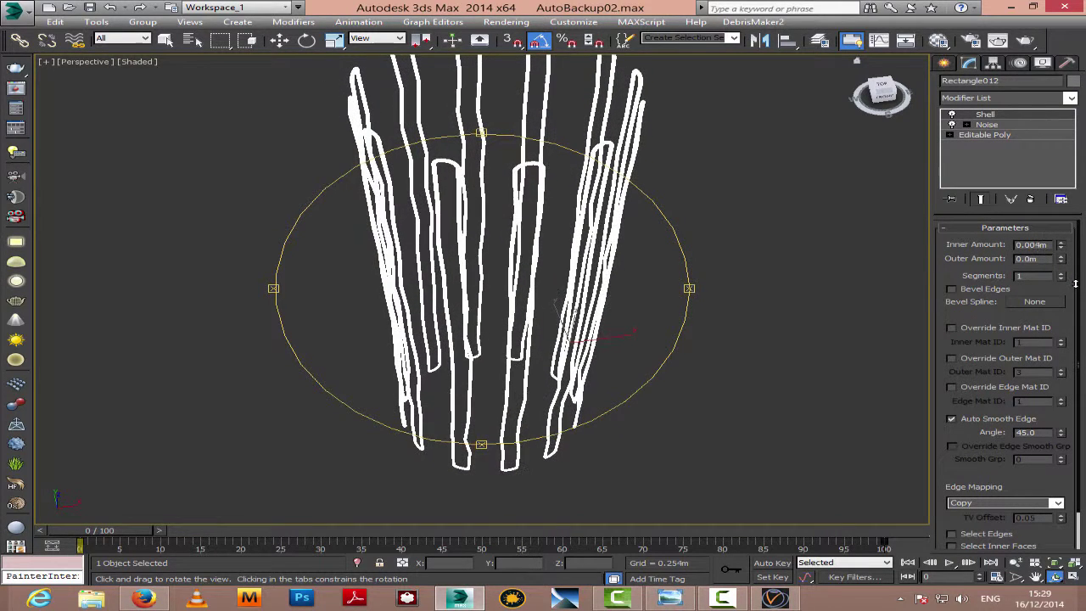
click(951, 114)
click(952, 114)
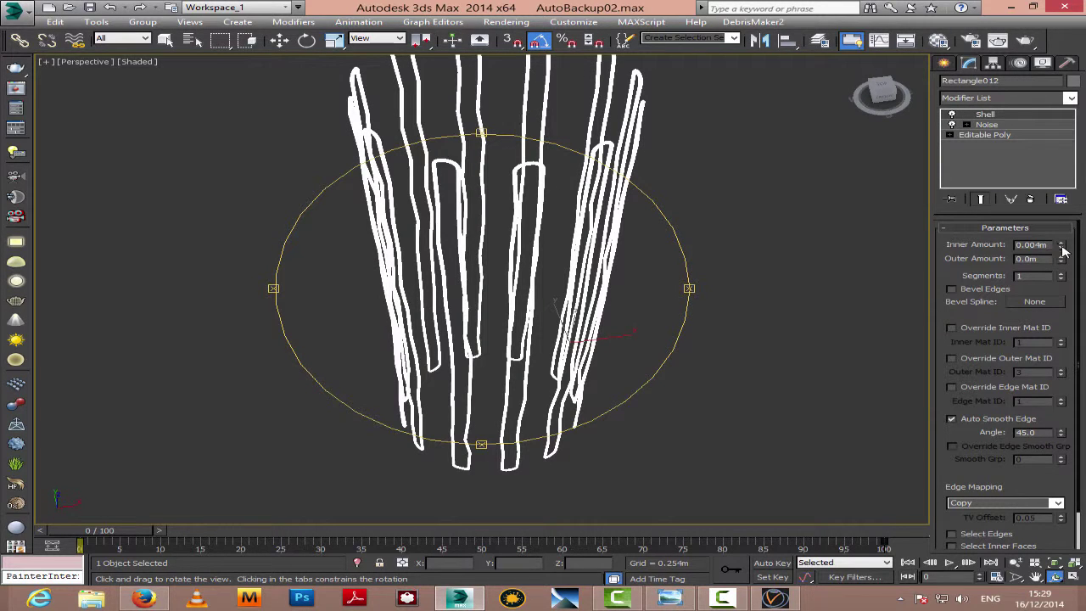
drag(1062, 247, 1062, 248)
Step: Unhide all objects in the scene and return to the VRayCam001 view
right_click(702, 264)
right_click(705, 262)
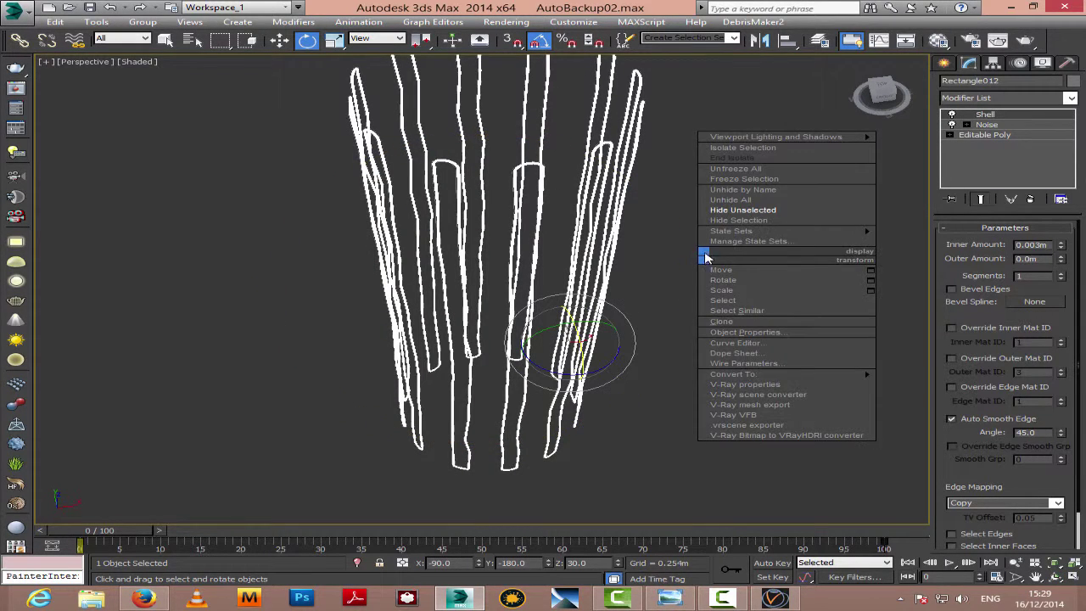
click(729, 219)
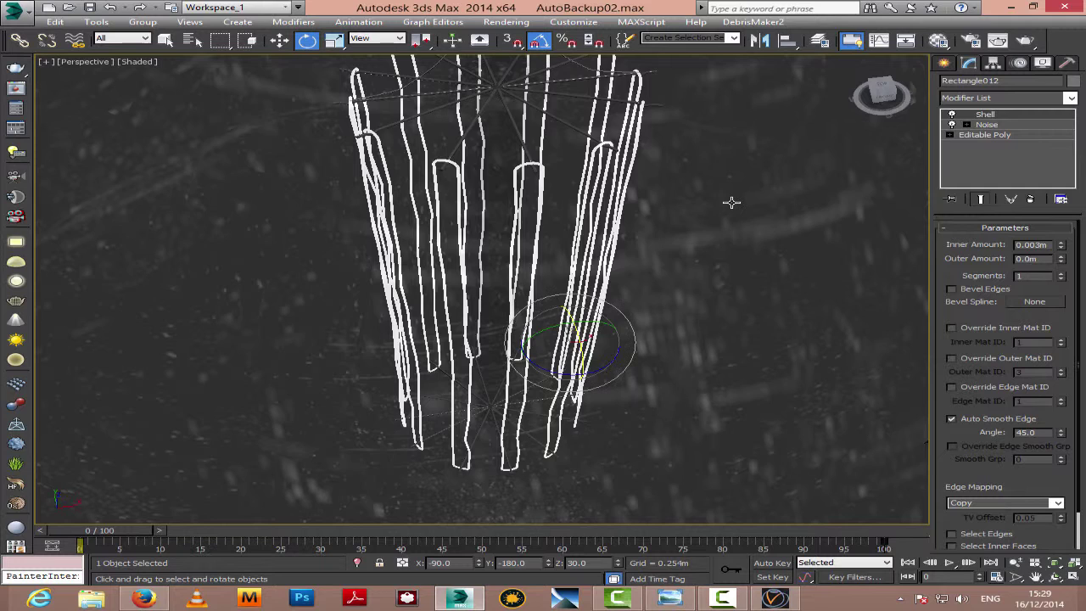
key(c)
Step: Hide the reference image plane, restore the four-viewport layout with the camera view, and save the scene
click(811, 183)
right_click(811, 159)
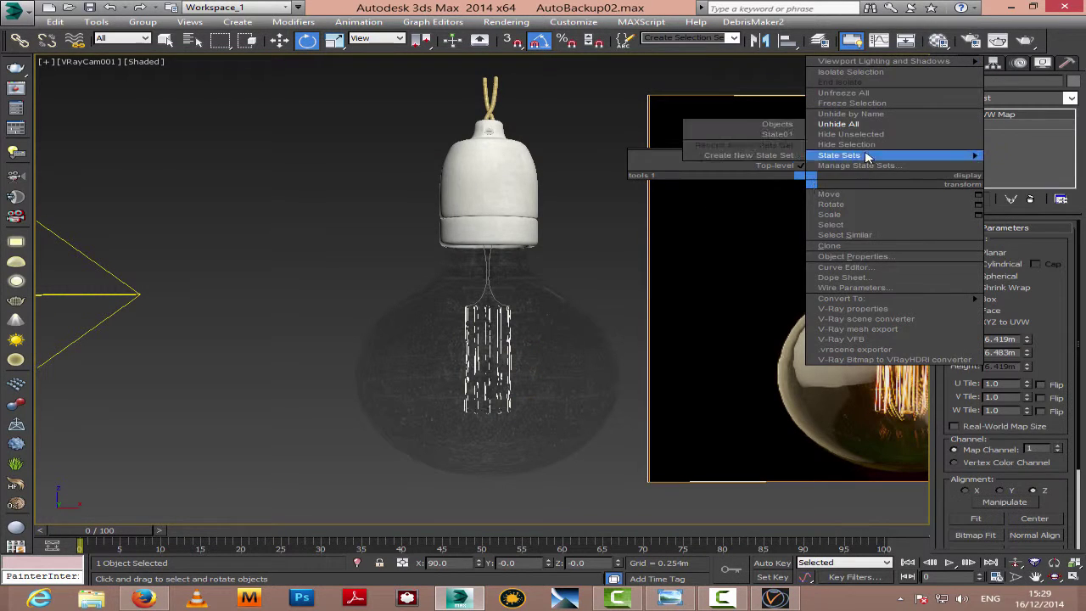
click(864, 149)
click(1073, 565)
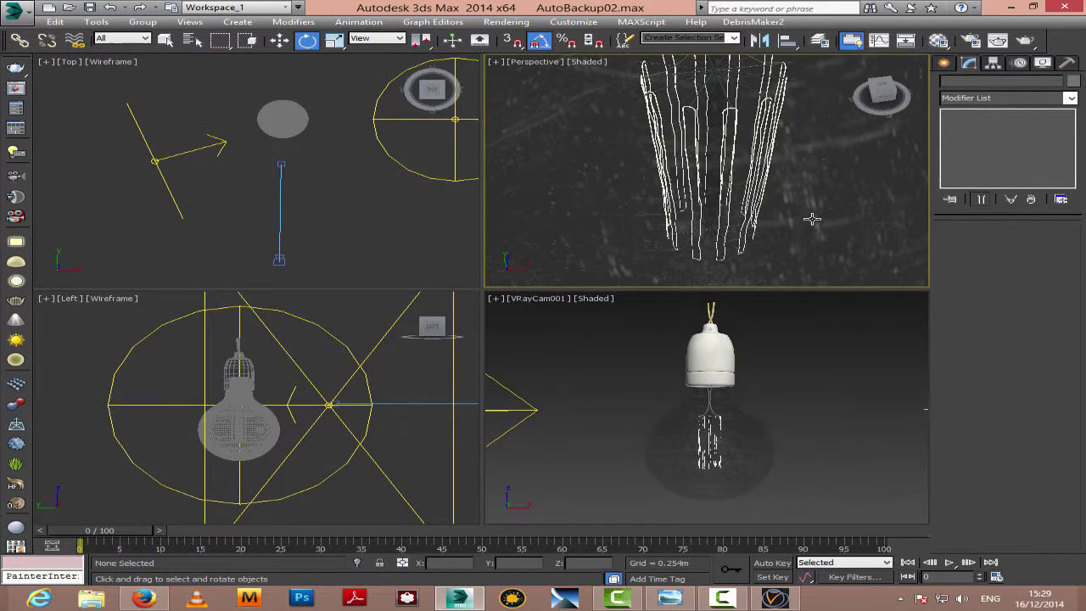
key(c)
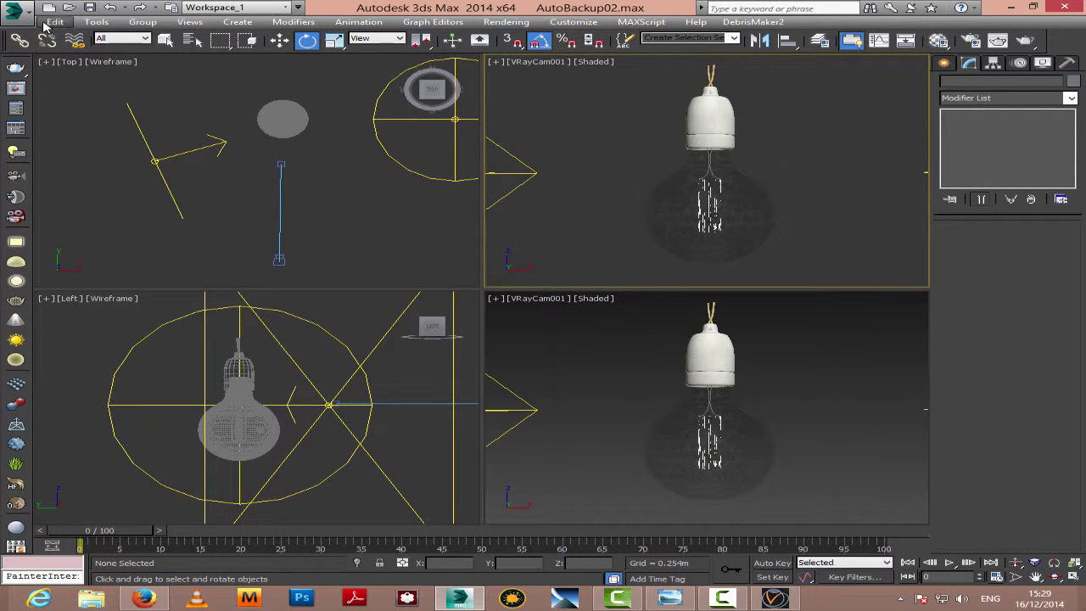
click(90, 7)
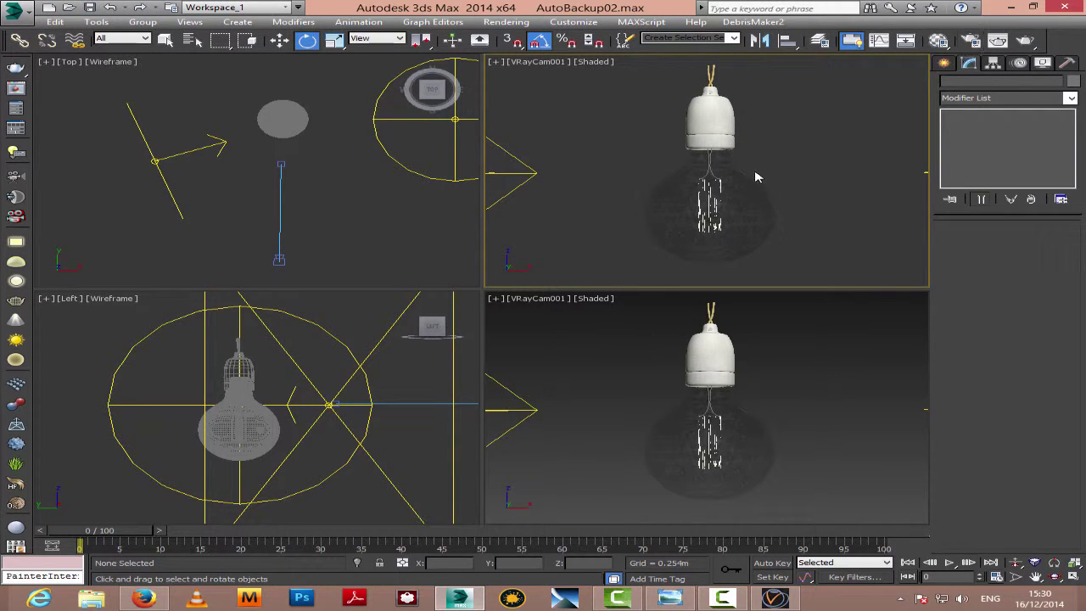
Step: Check the reference photo and set the side color of the glass material's reflection Falloff map to pale yellow, RGB 243, 228, 188
click(672, 599)
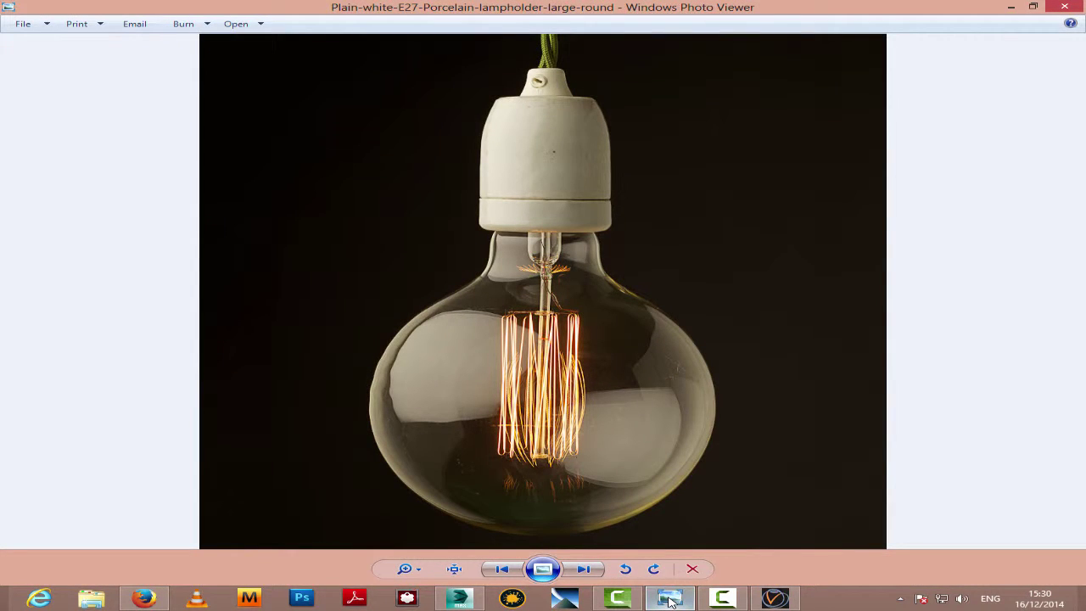
click(671, 600)
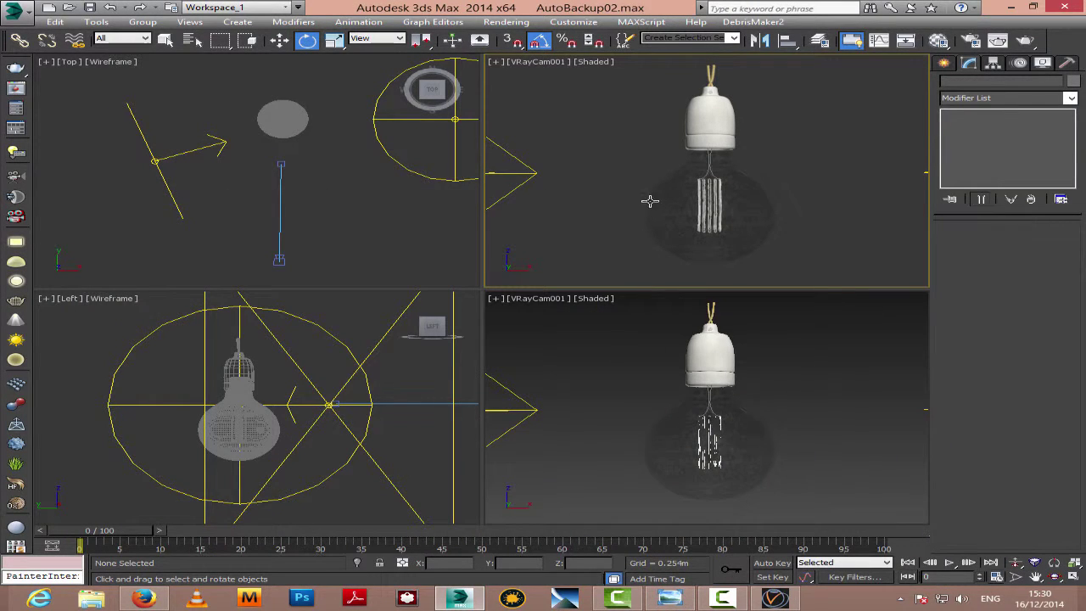
click(650, 200)
key(m)
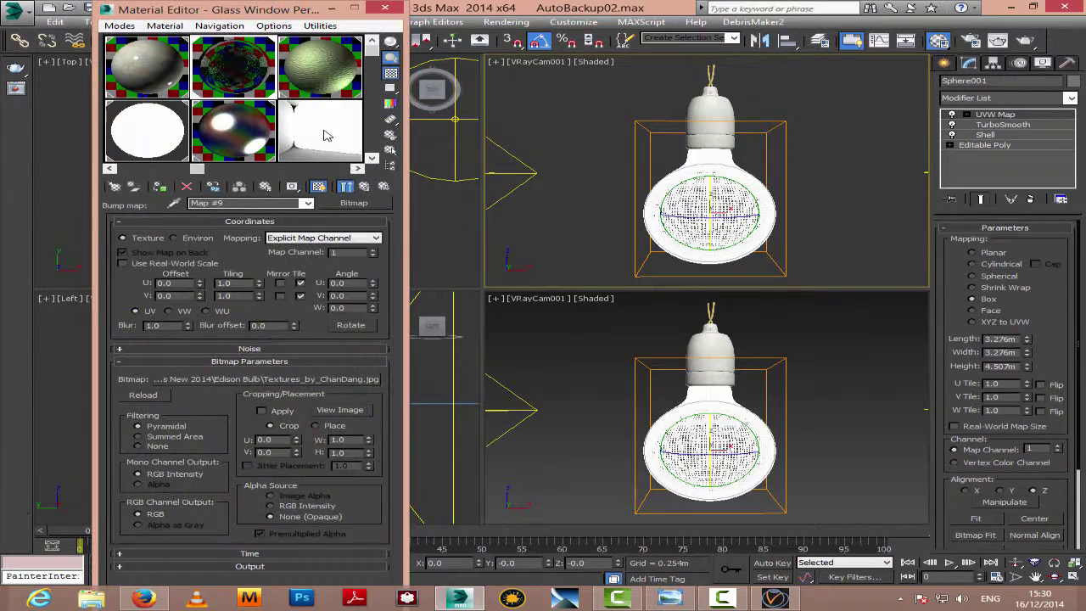
click(365, 188)
click(293, 333)
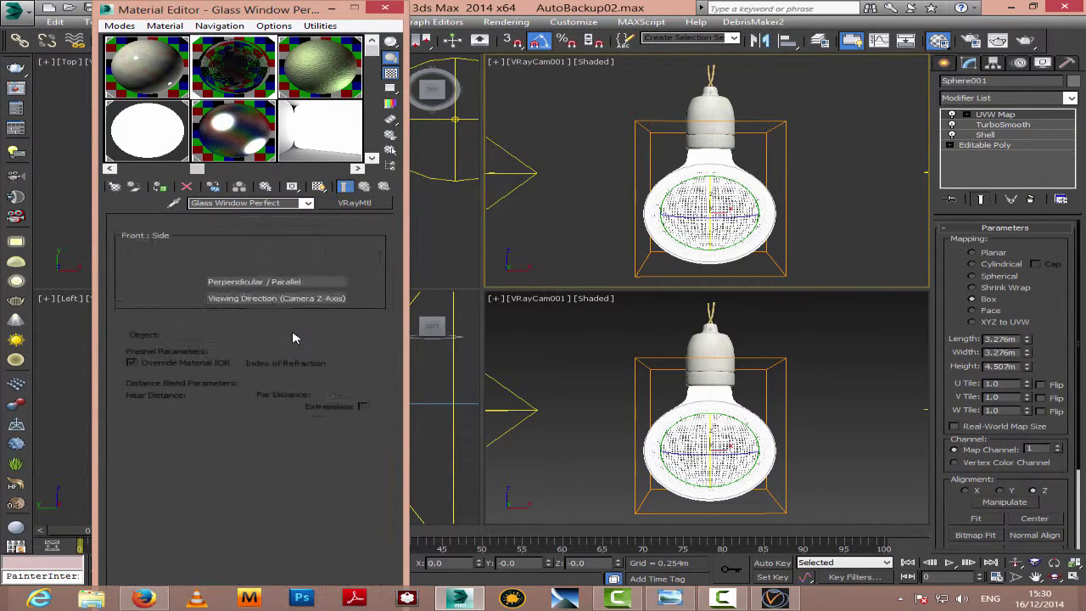
click(144, 269)
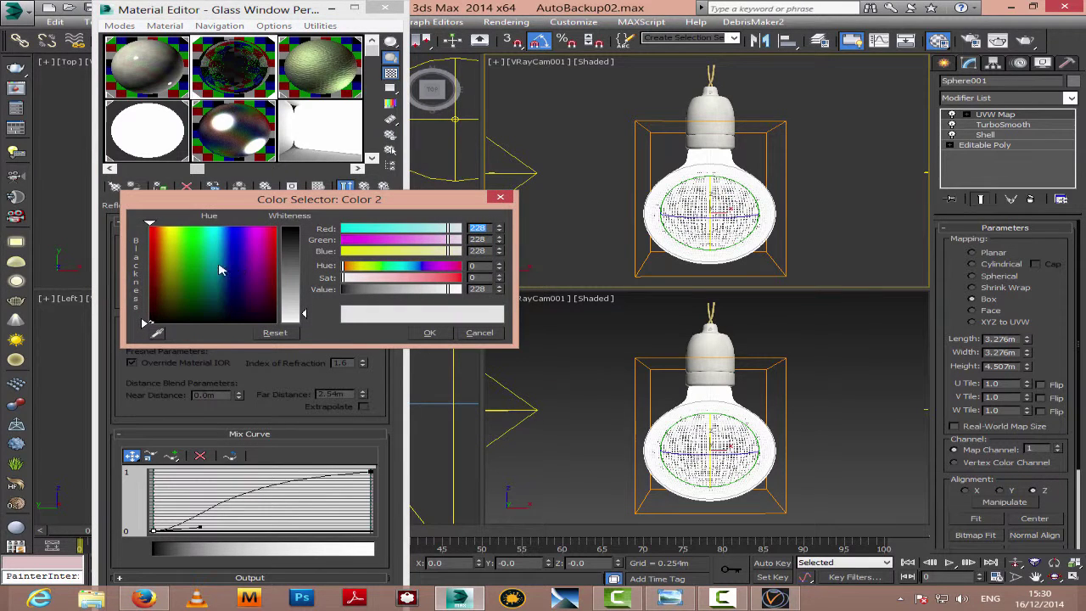
click(165, 243)
drag(288, 300, 299, 302)
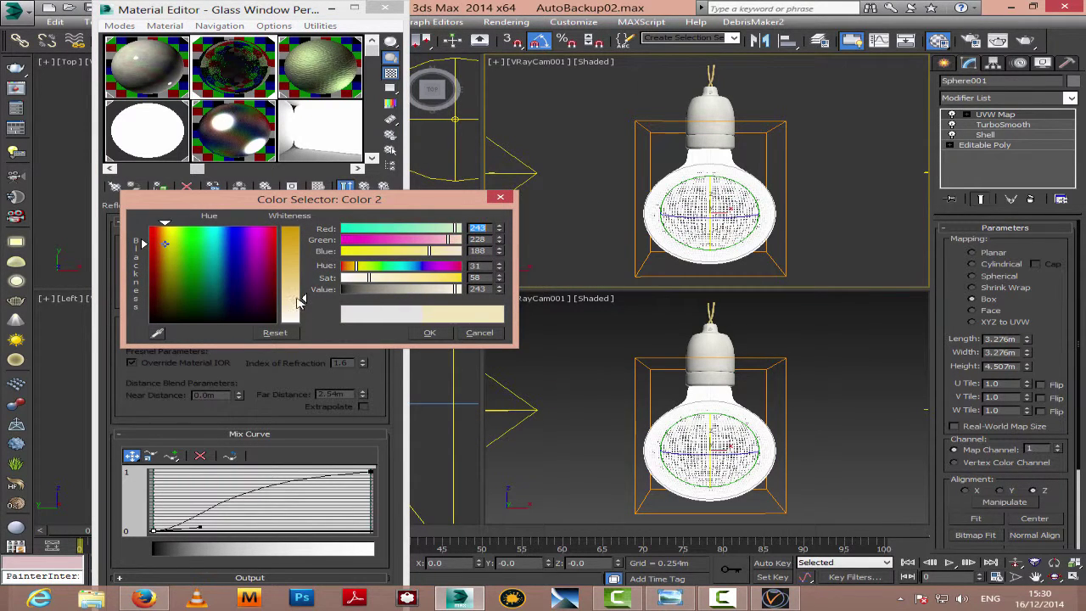
click(429, 333)
Step: Run a V-Ray test render of the bulb with the yellow-tinted glass reflections and close the frame buffer
click(747, 106)
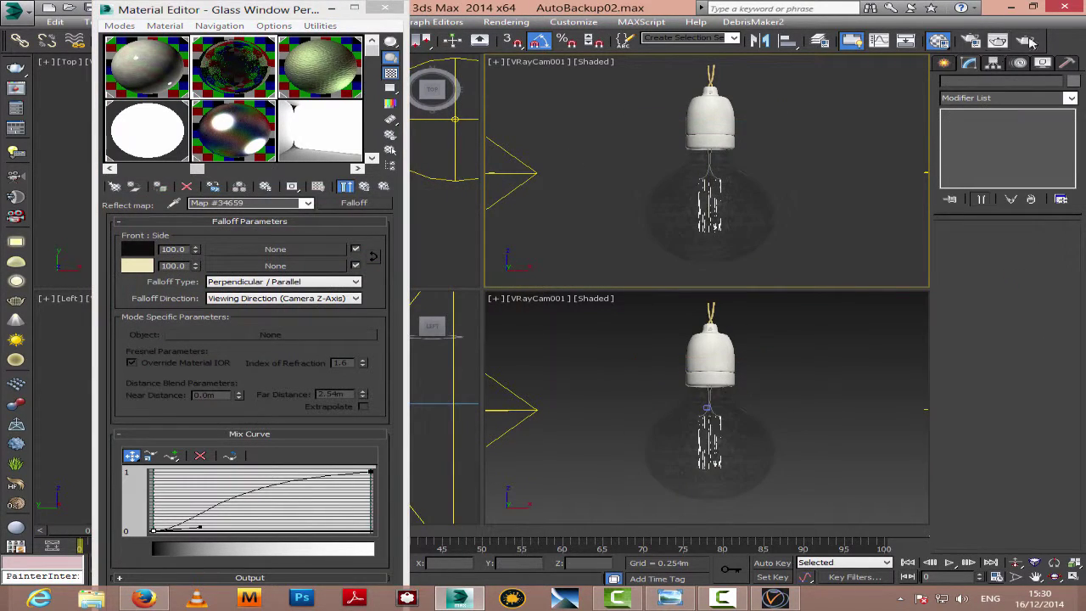
click(1028, 41)
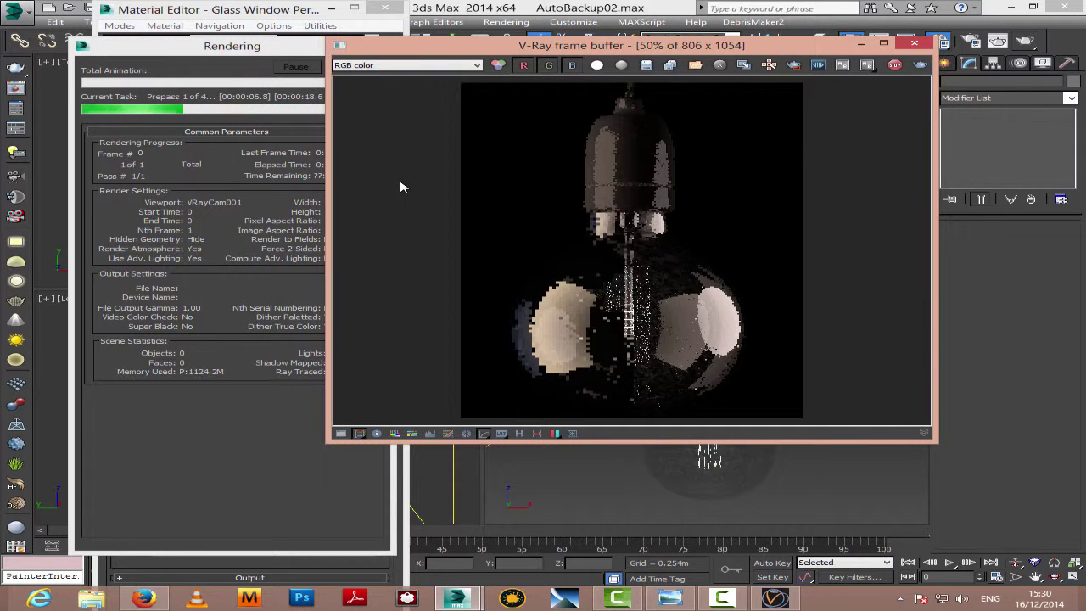
click(914, 43)
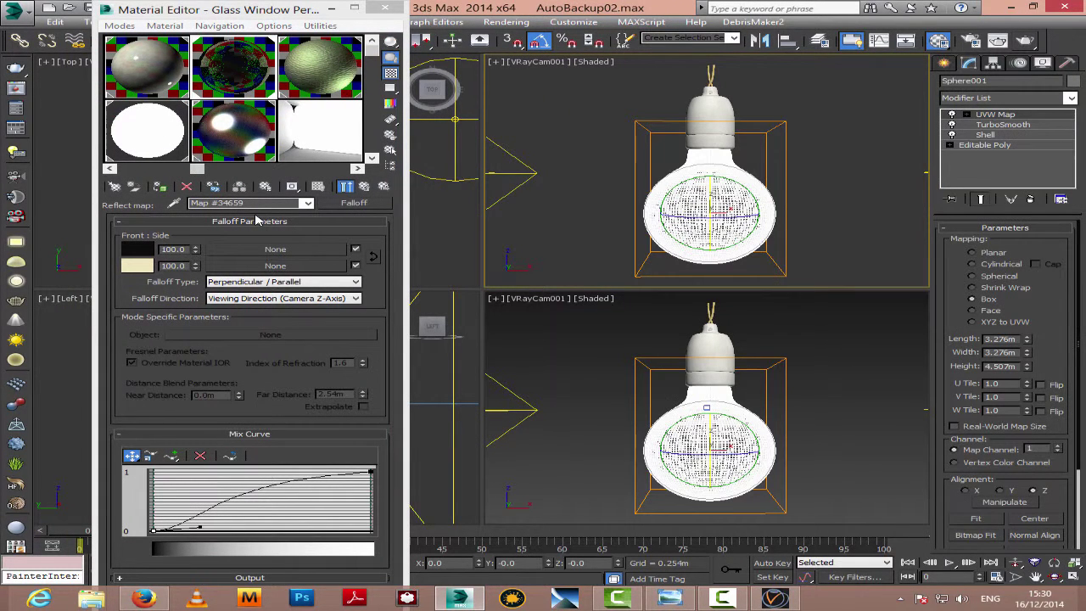
Step: Deselect the bulb, run a V-Ray test render of the camera view with the paler cream Falloff side color, and close the frame buffer
click(556, 231)
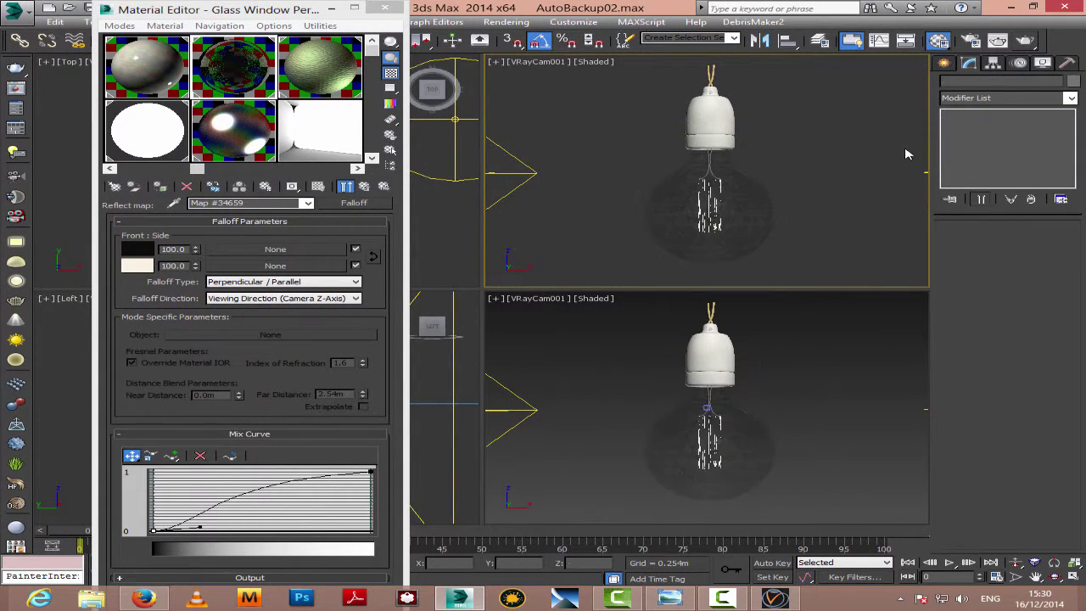
click(717, 219)
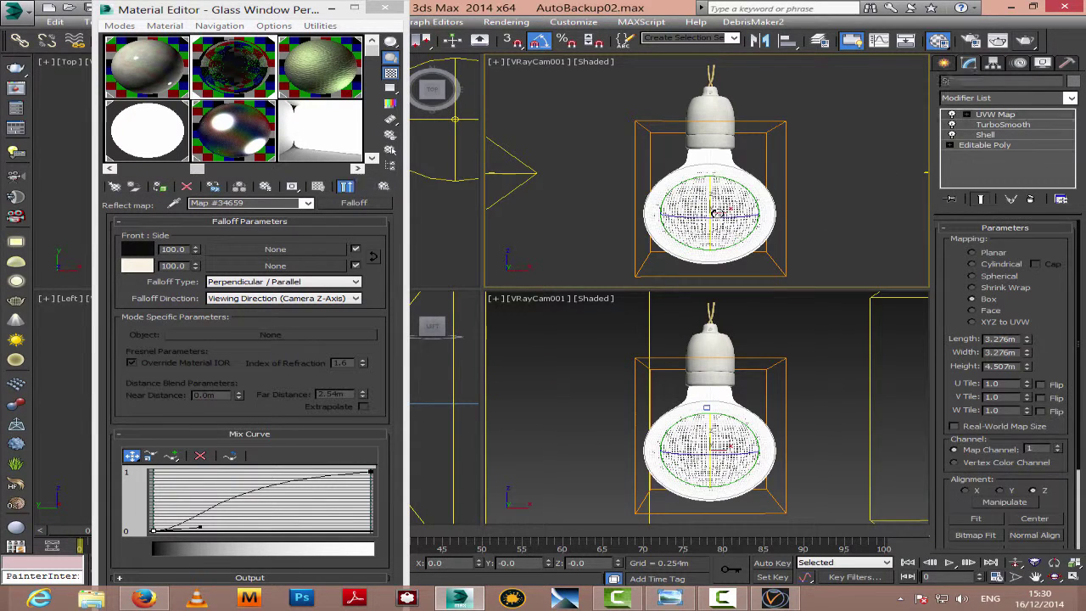
click(717, 213)
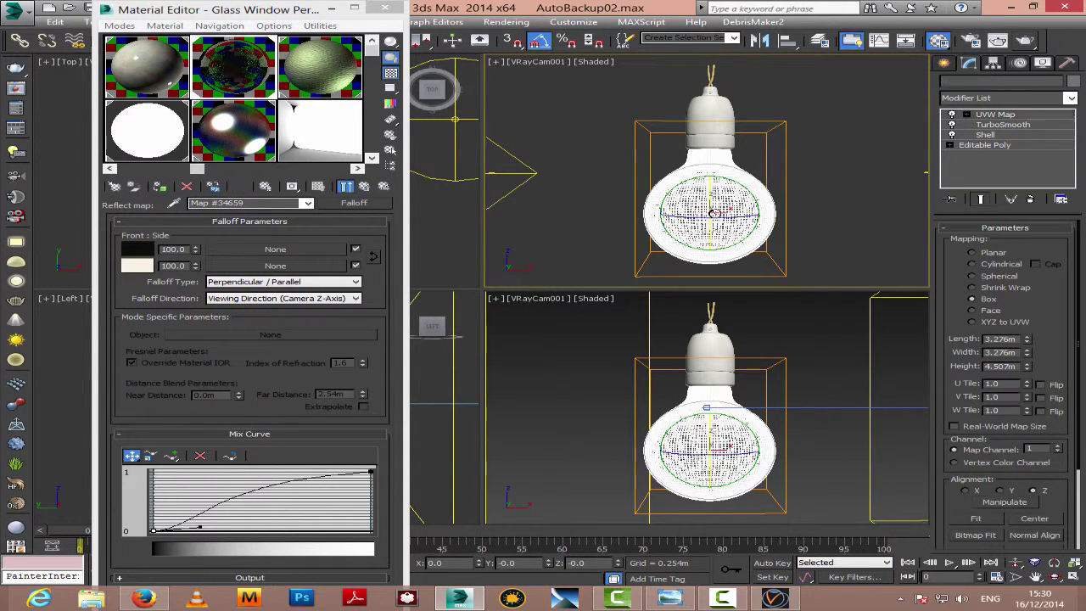
click(874, 154)
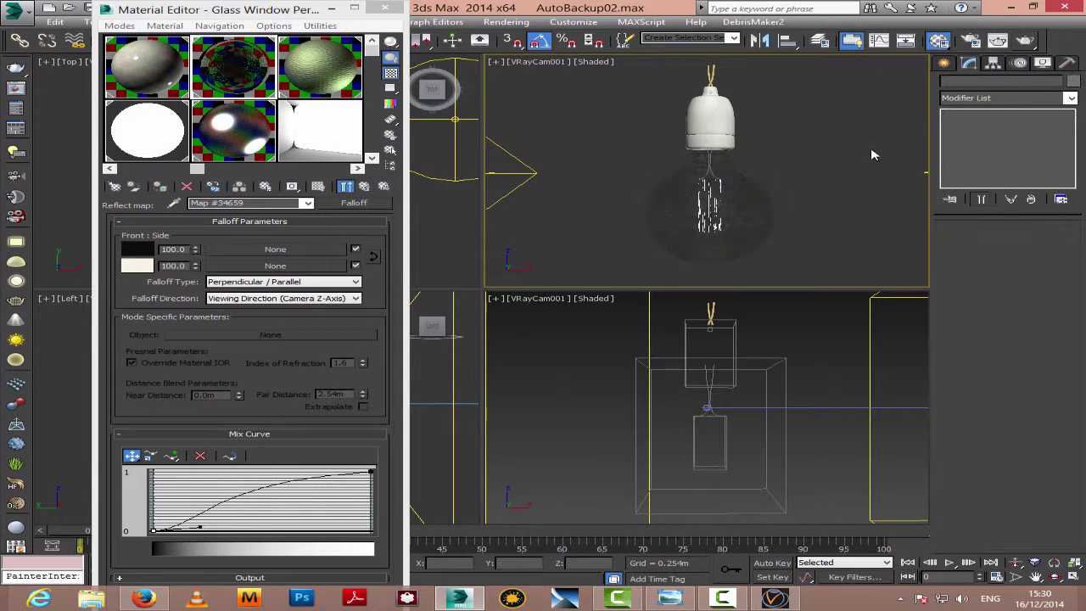
click(1025, 42)
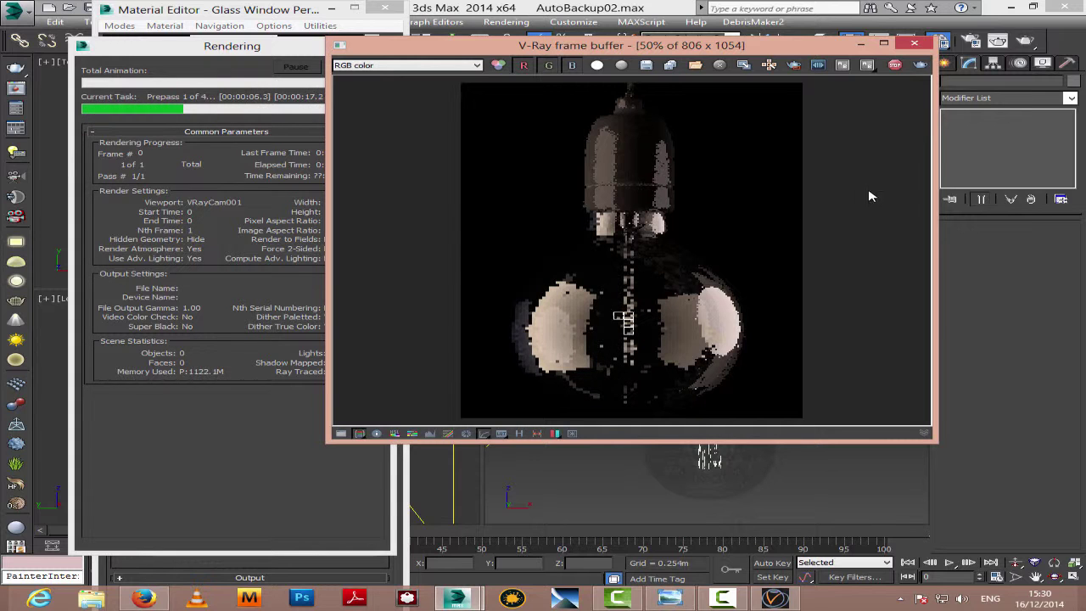
click(915, 44)
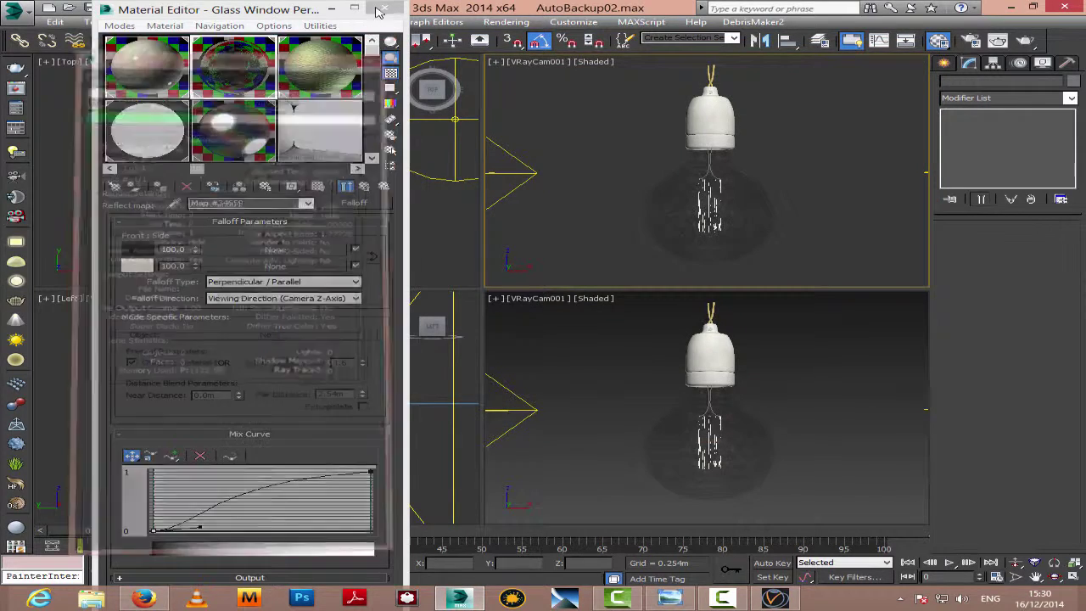
Step: Return to the parent level of the Glass Window Perfect material and enable Reflect on back side in its options
click(686, 175)
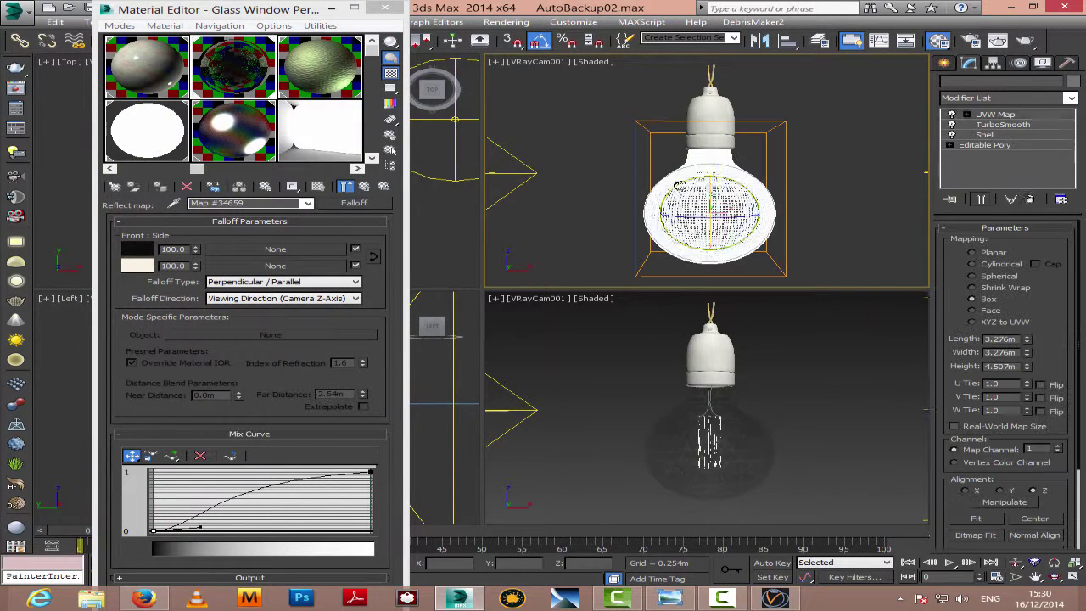
click(364, 186)
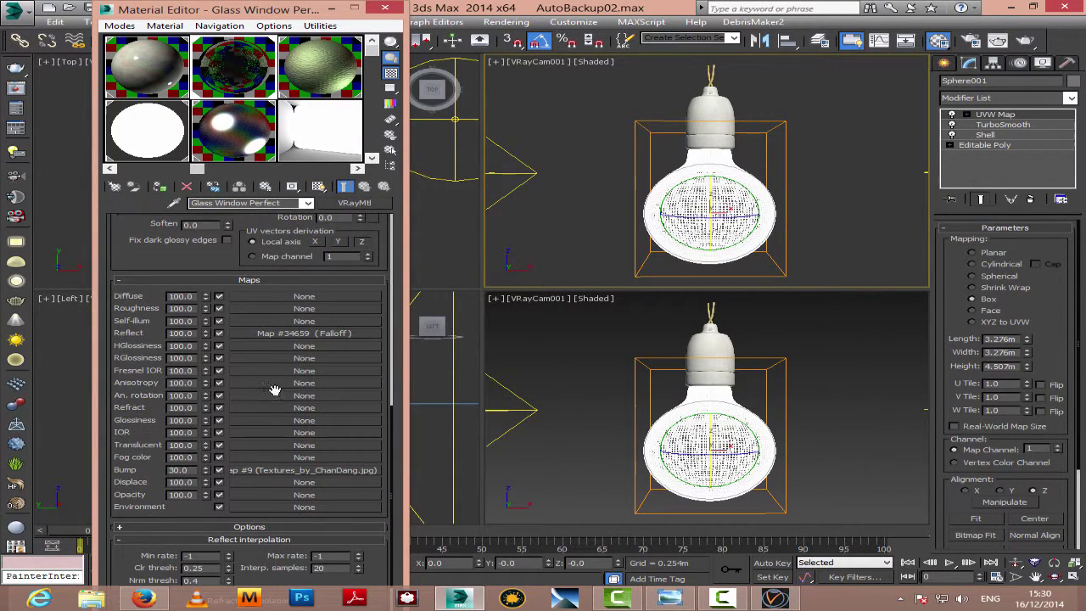
drag(203, 260, 197, 407)
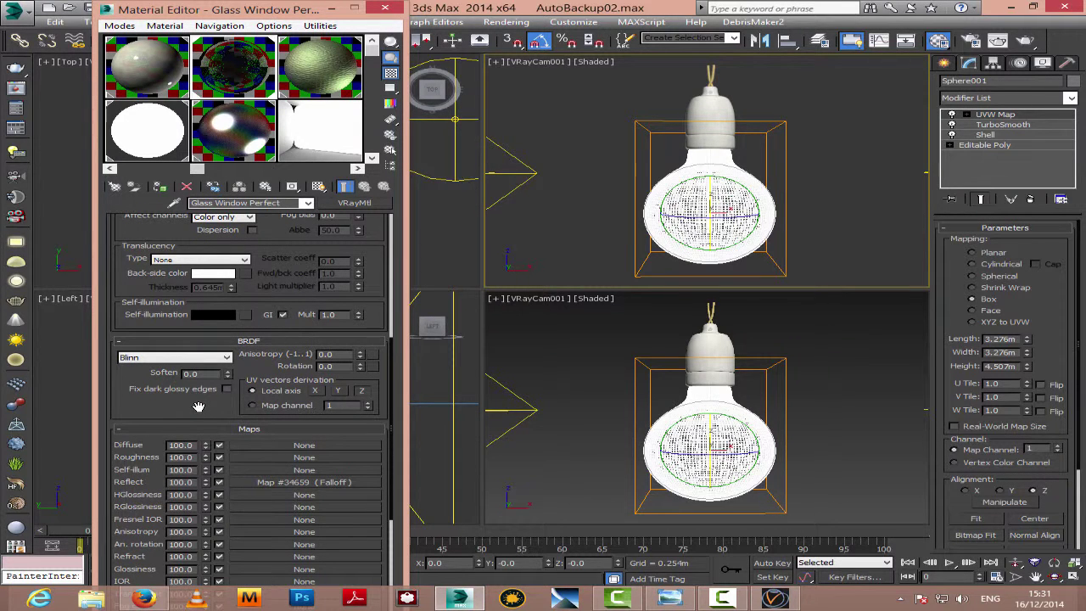
drag(198, 406, 206, 507)
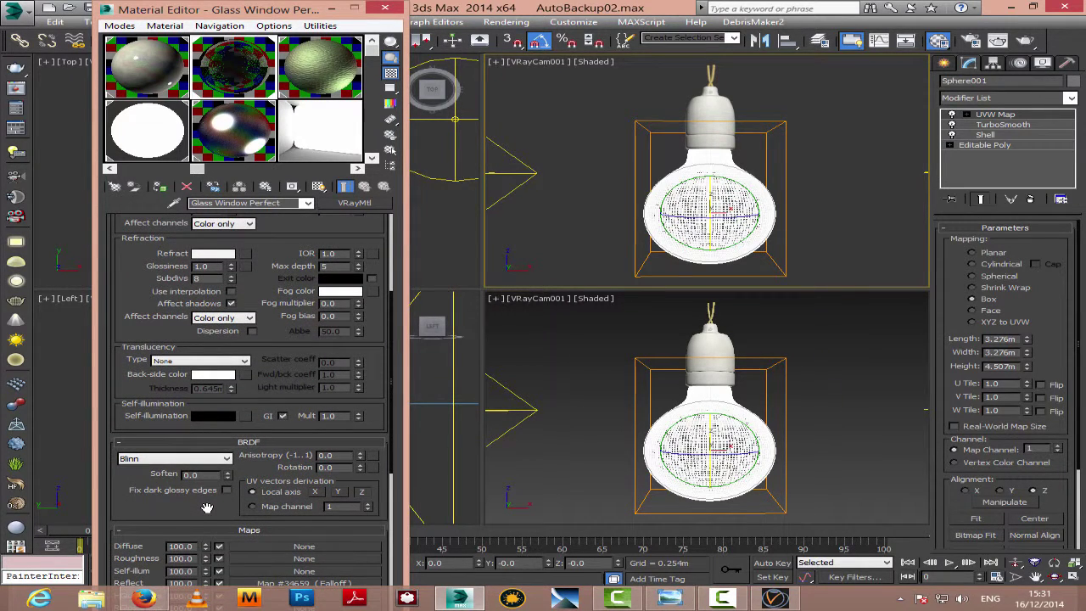
scroll(212, 483, down, 6)
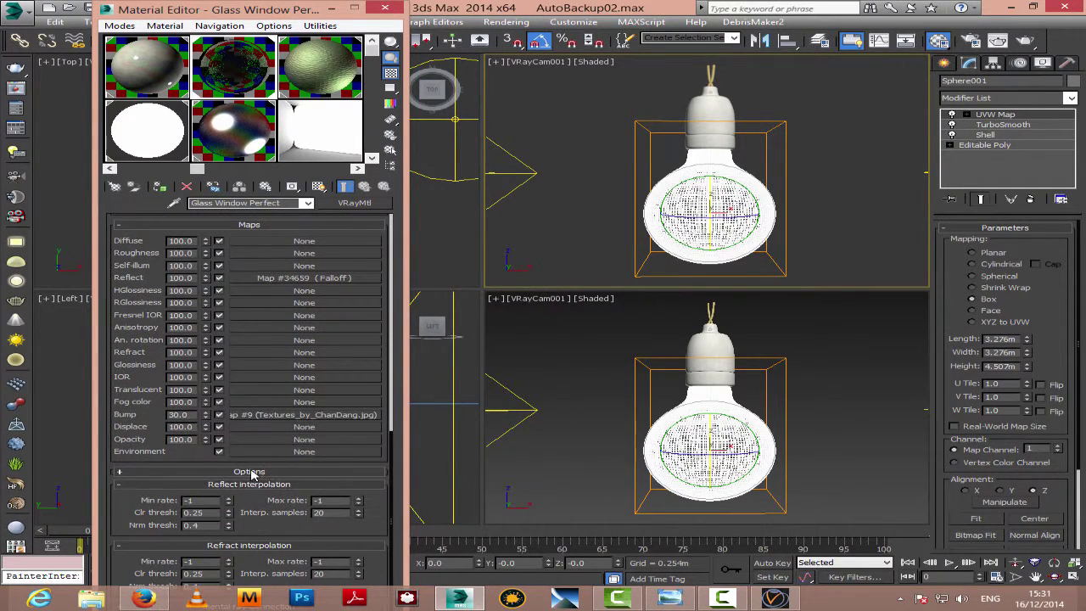
click(250, 472)
click(255, 501)
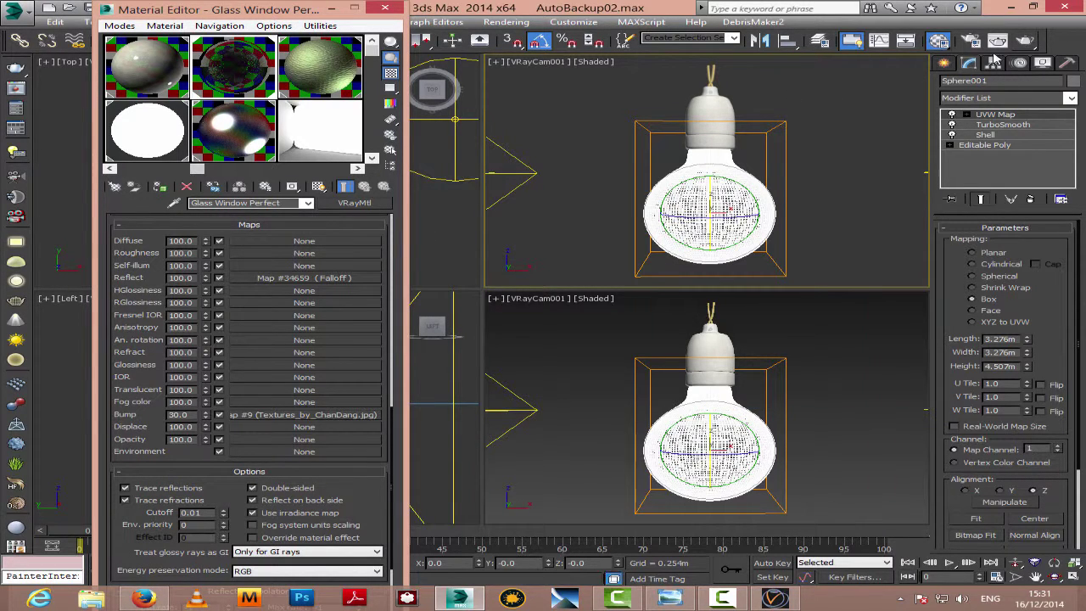
Step: Set the color multiplier of the VRayLightMtl named Material #8 to 1000
click(136, 136)
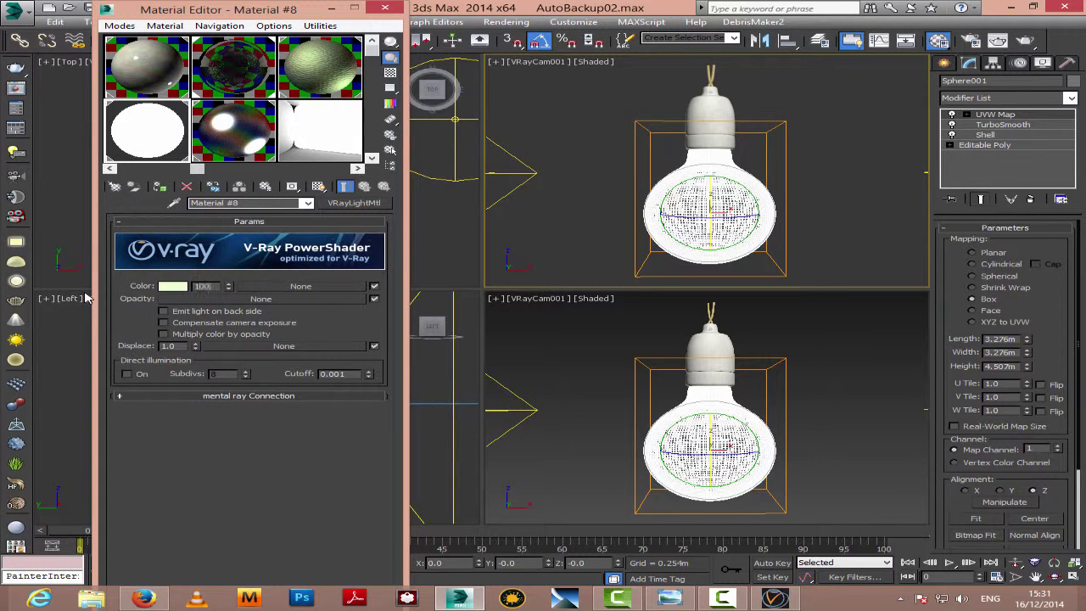
key(Return)
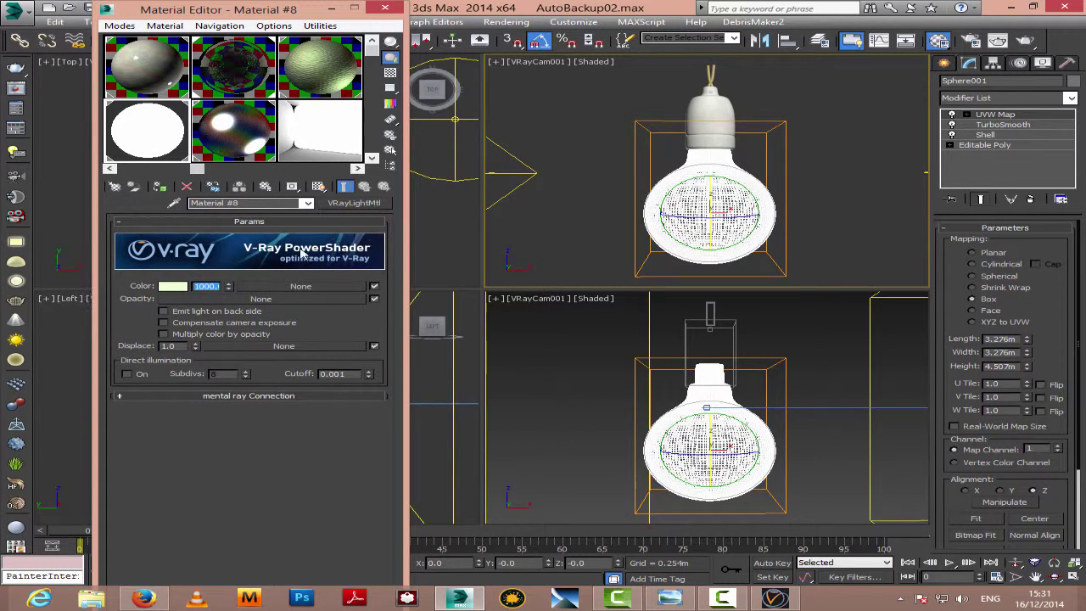
Step: Deselect the bulb, start a V-Ray test render of the camera view, and check the reference photo while it renders
click(577, 136)
key(shift+q)
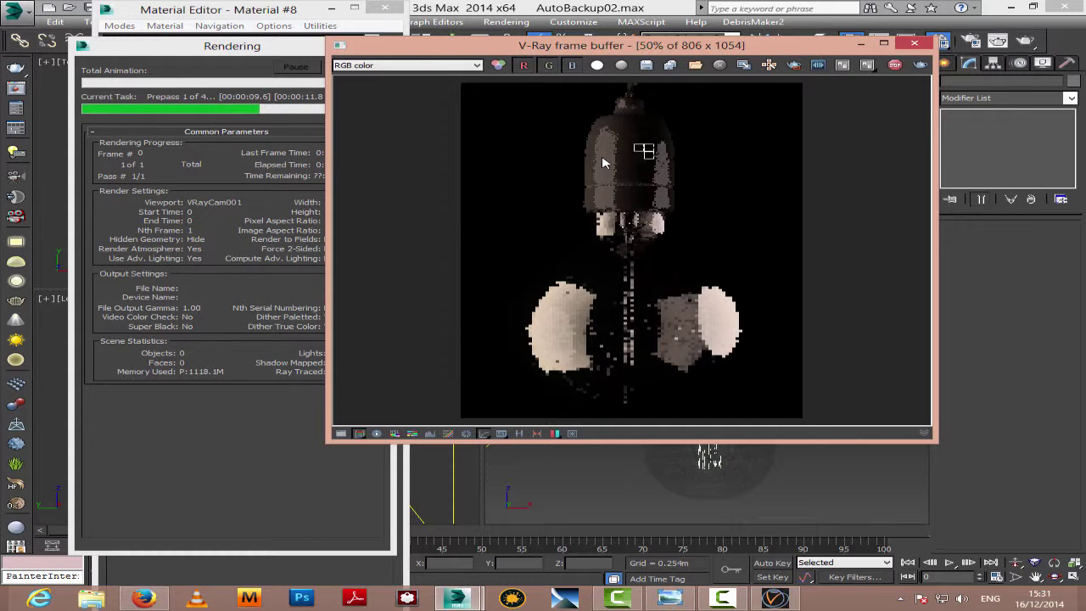
click(678, 599)
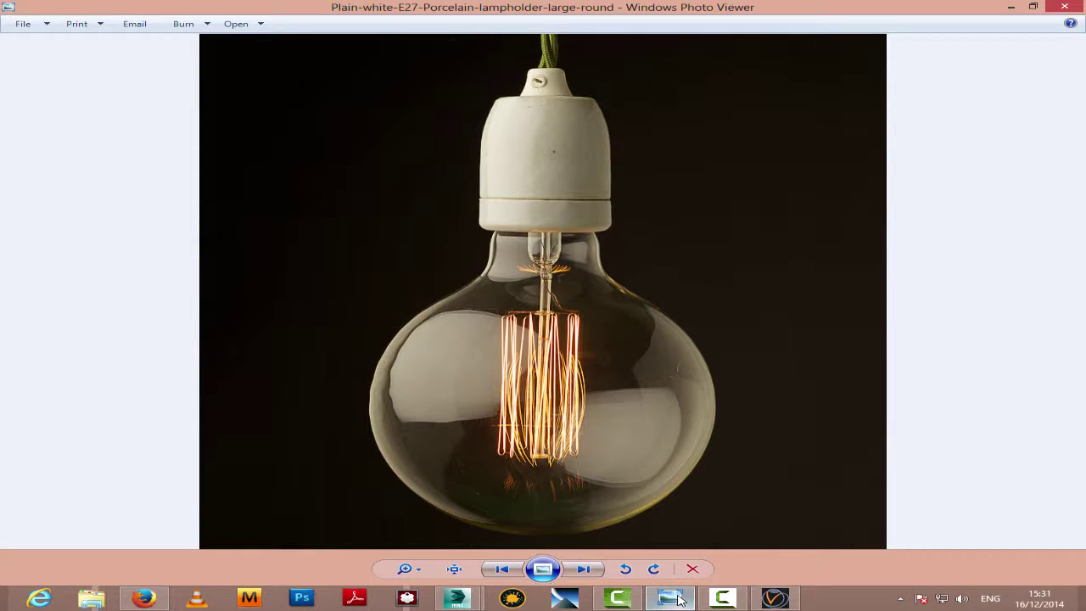
click(678, 599)
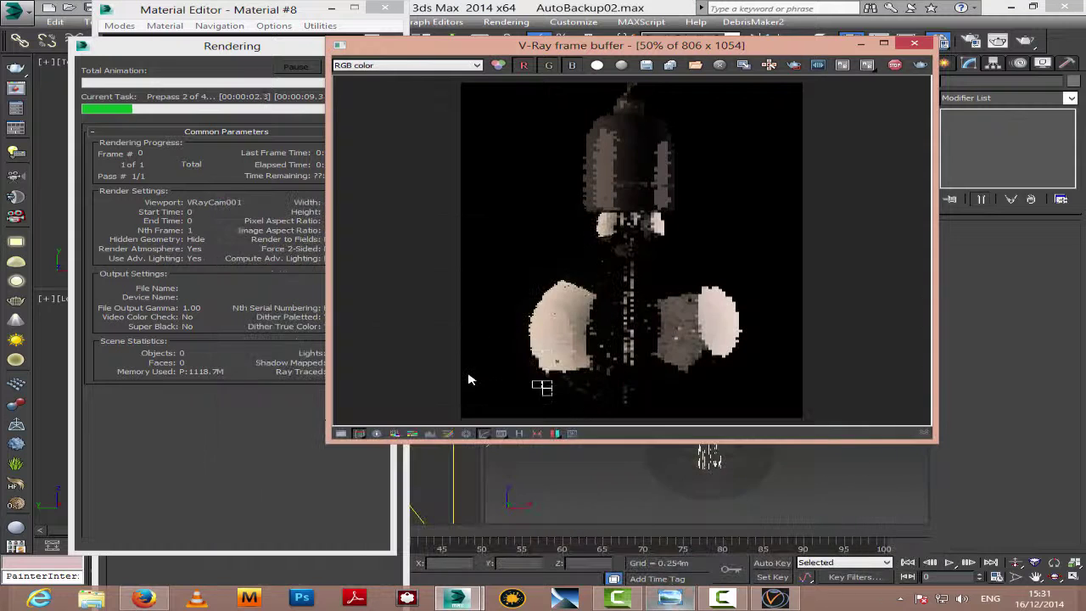